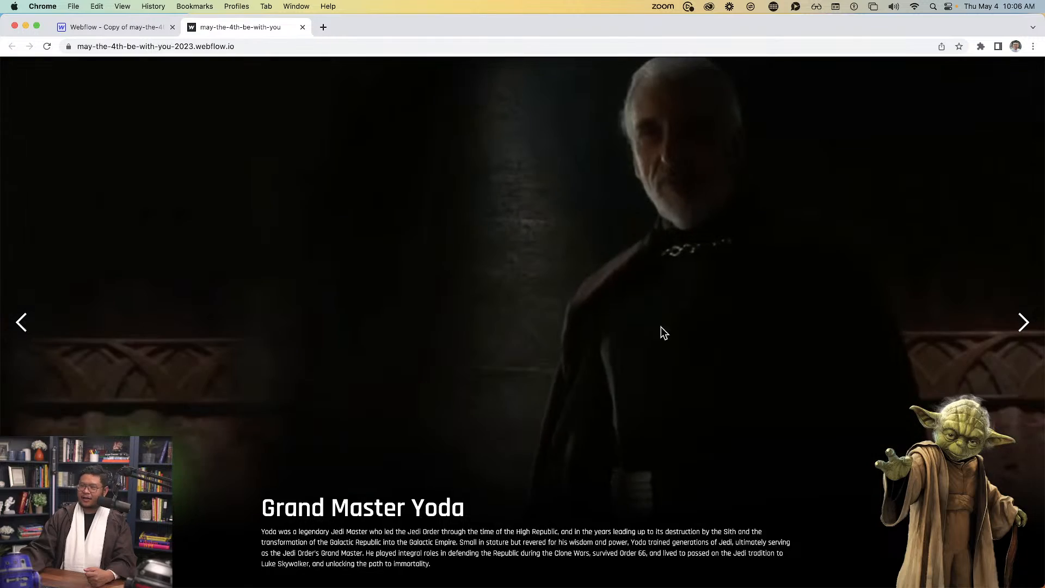
Flip the live slider to Luke Skywalker and back to Yoda, then return to the Webflow Designer
{"action": "left_click", "coordinate": [1021, 324]}
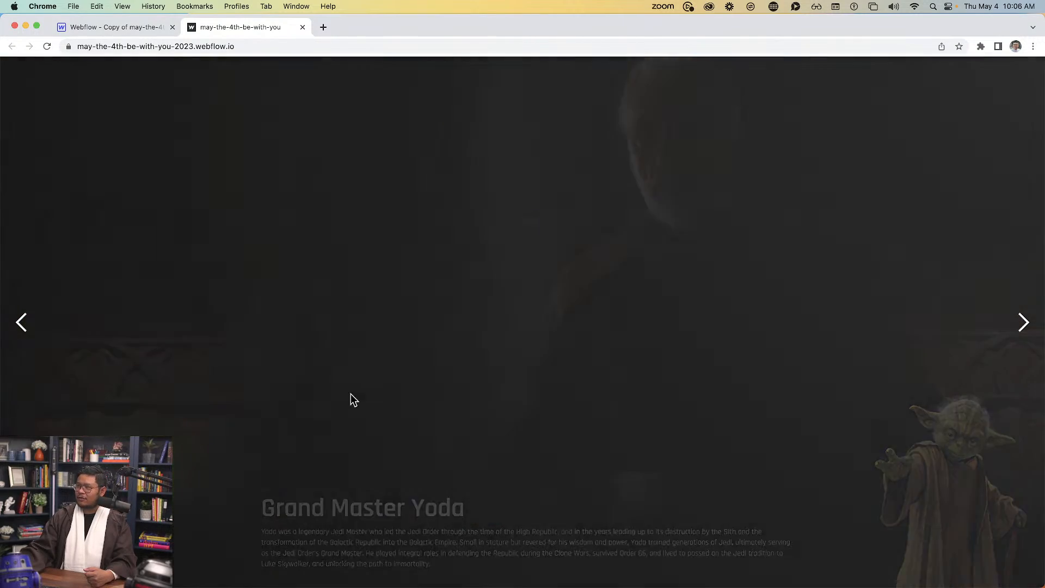
{"action": "left_click", "coordinate": [23, 324]}
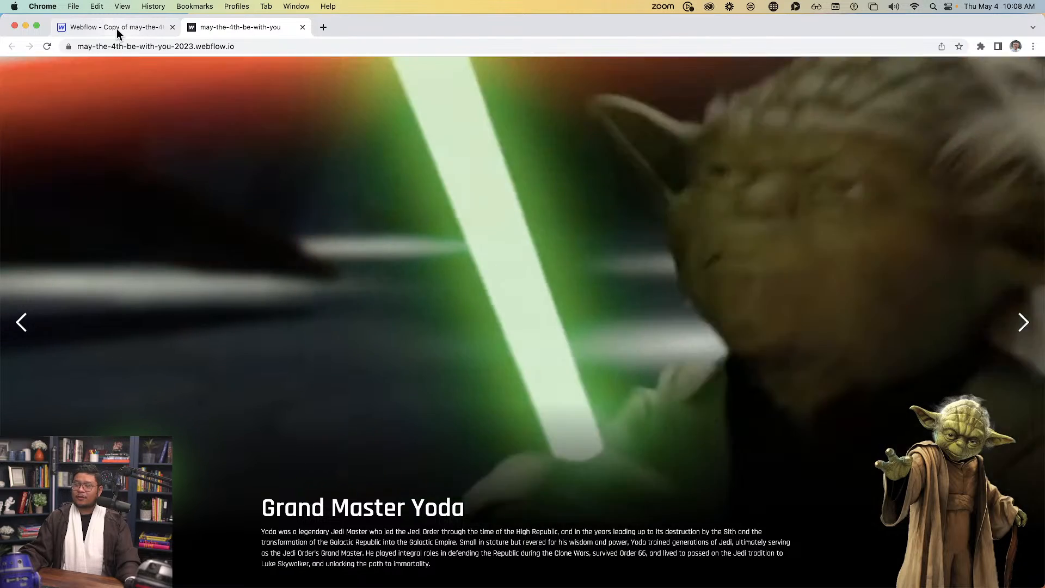
{"action": "left_click", "coordinate": [116, 30]}
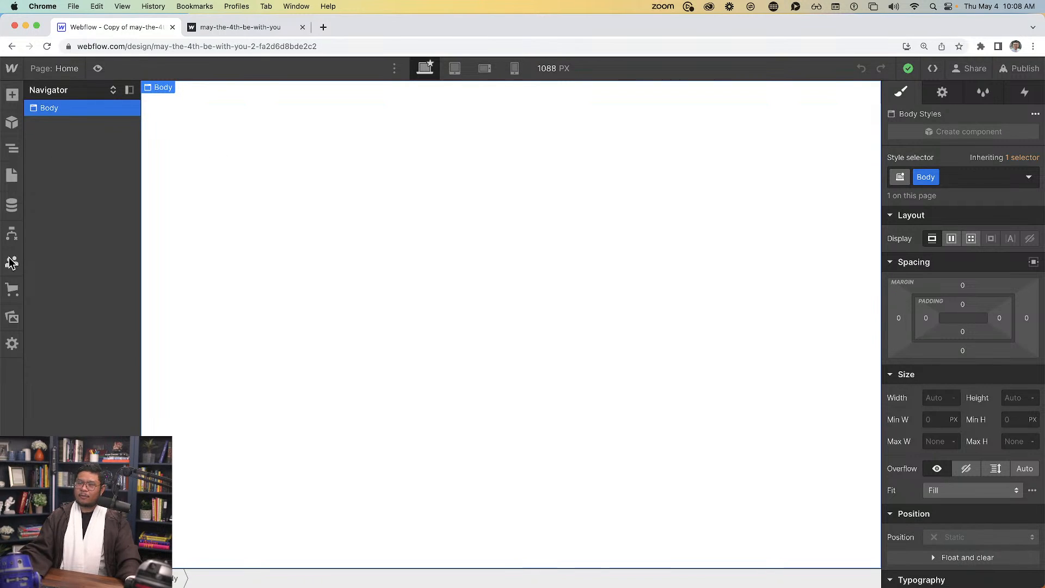
{"action": "left_click", "coordinate": [12, 318]}
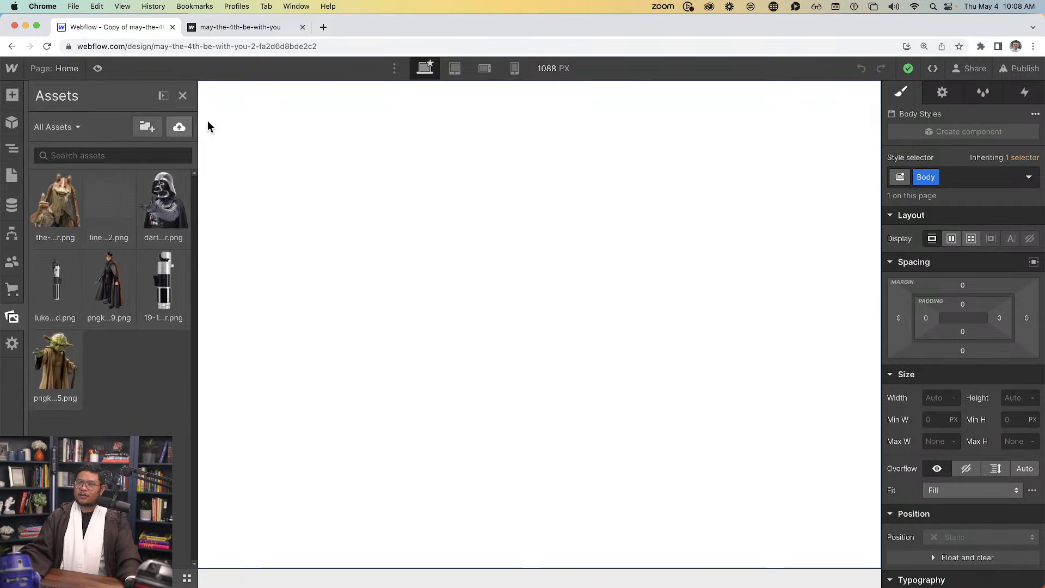
{"action": "key", "text": "z"}
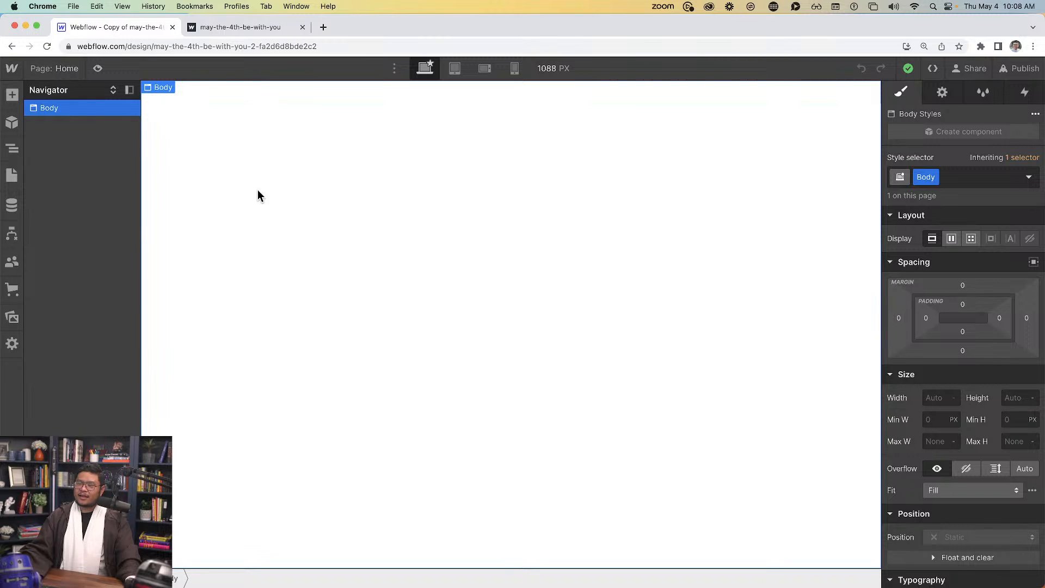
{"action": "left_click", "coordinate": [52, 67]}
{"action": "left_click", "coordinate": [93, 195]}
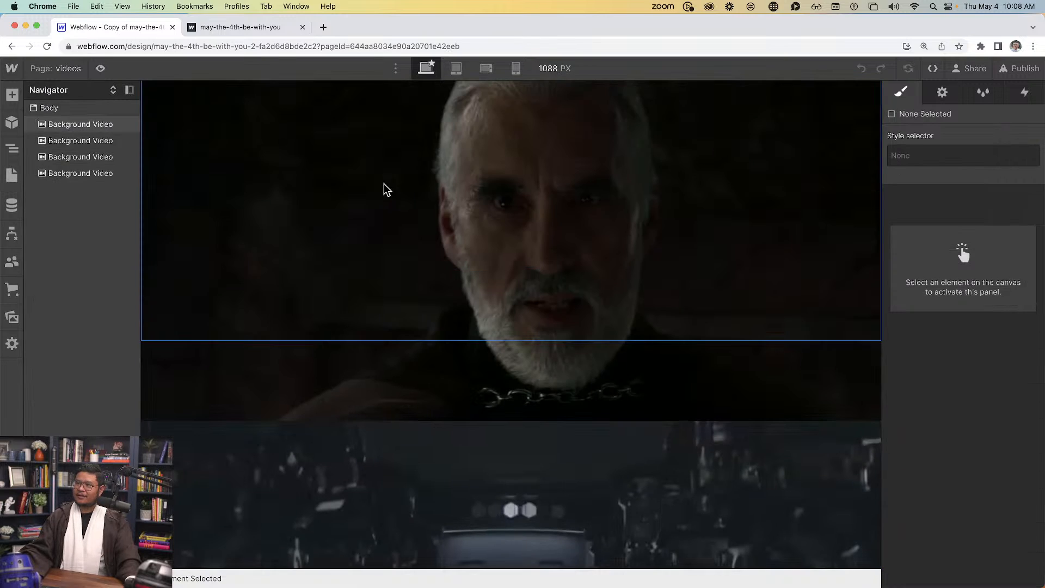
{"action": "left_click", "coordinate": [68, 67]}
{"action": "left_click", "coordinate": [84, 178]}
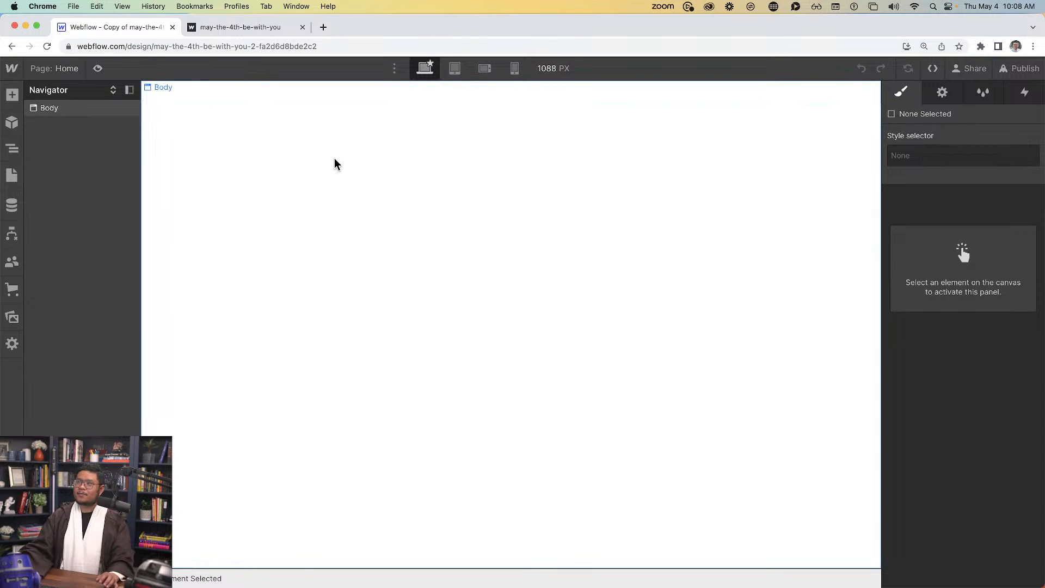
{"action": "left_click", "coordinate": [335, 163]}
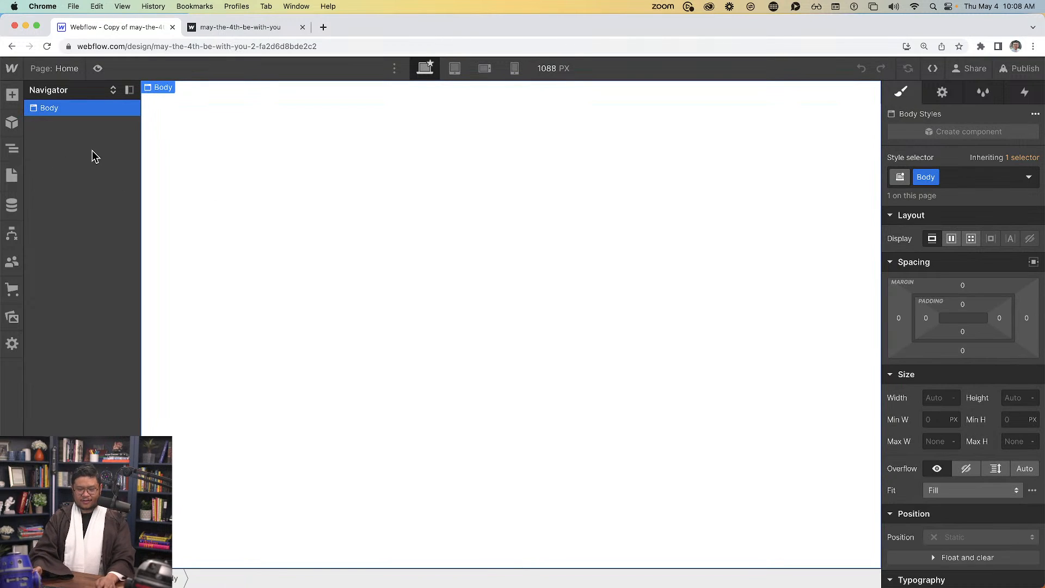
Insert a Slider element on the Home page via quick-find 'slide' and dismiss its settings
{"action": "key", "text": "cmd+e"}
{"action": "type", "text": "slider"}
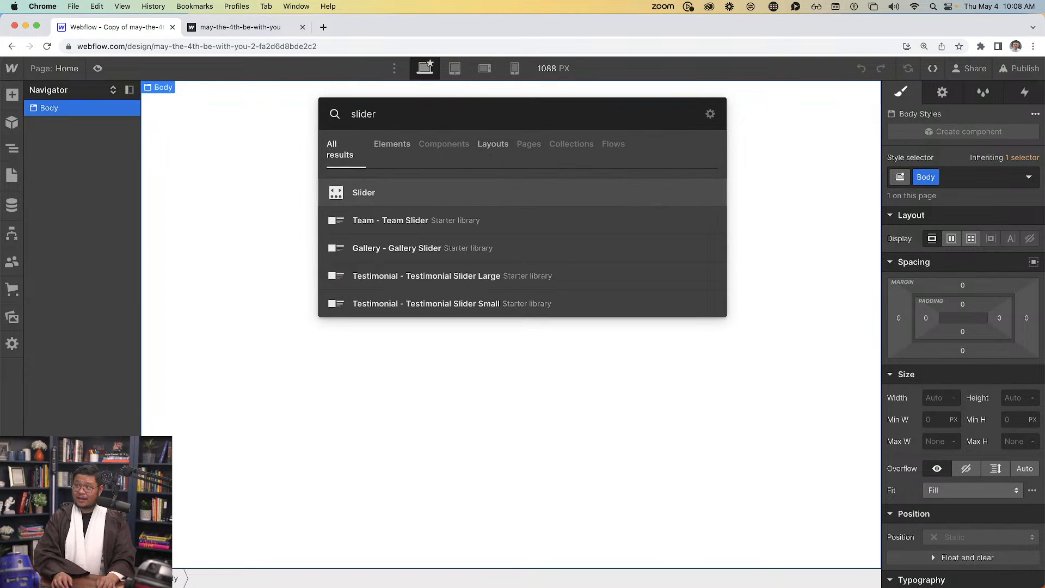
{"action": "key", "text": "Return"}
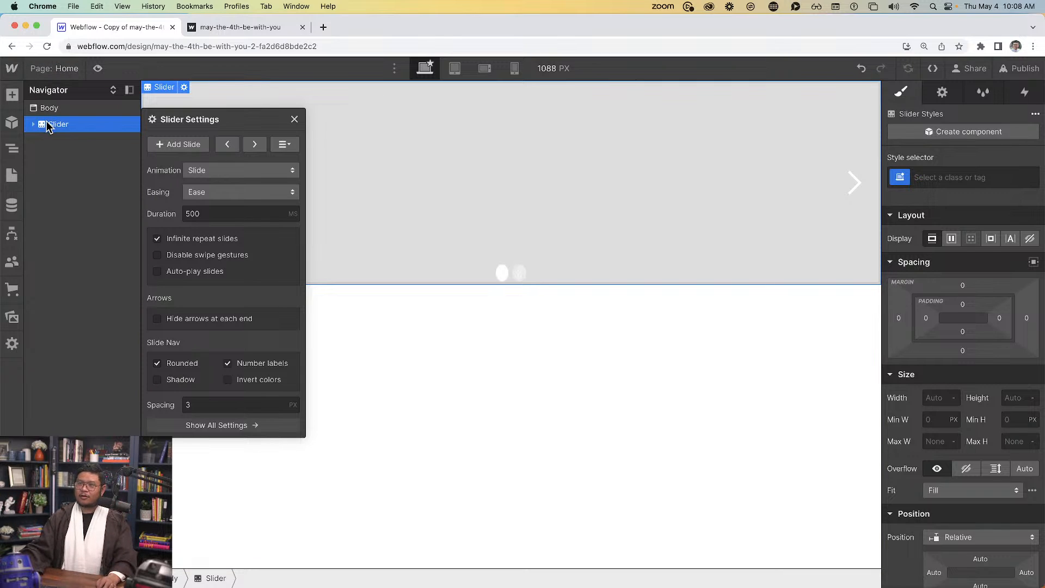
{"action": "left_click", "coordinate": [294, 119]}
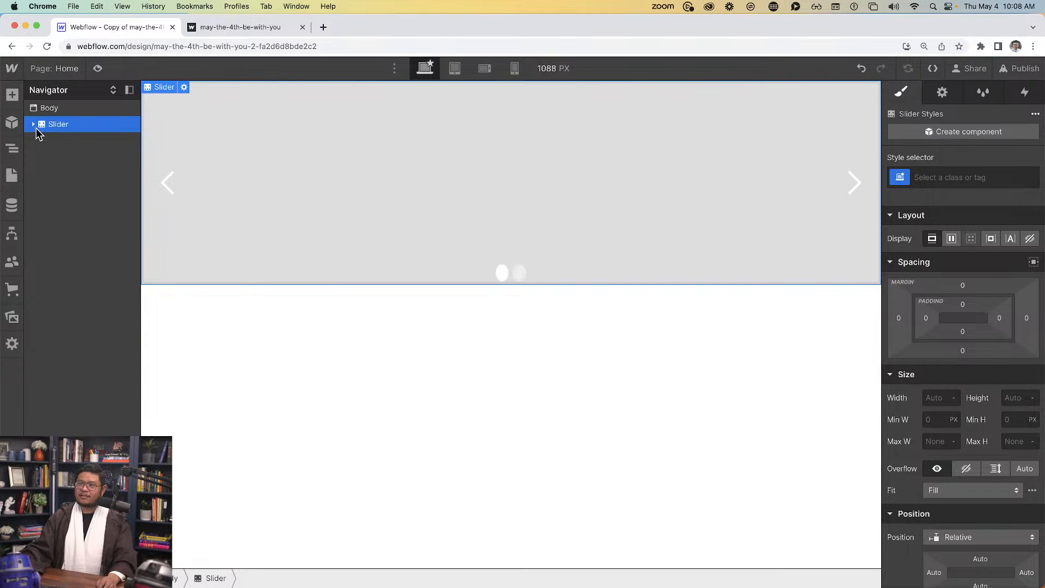
Expand the Slider and its Mask in the Navigator to reveal the slides
{"action": "left_click", "coordinate": [34, 125]}
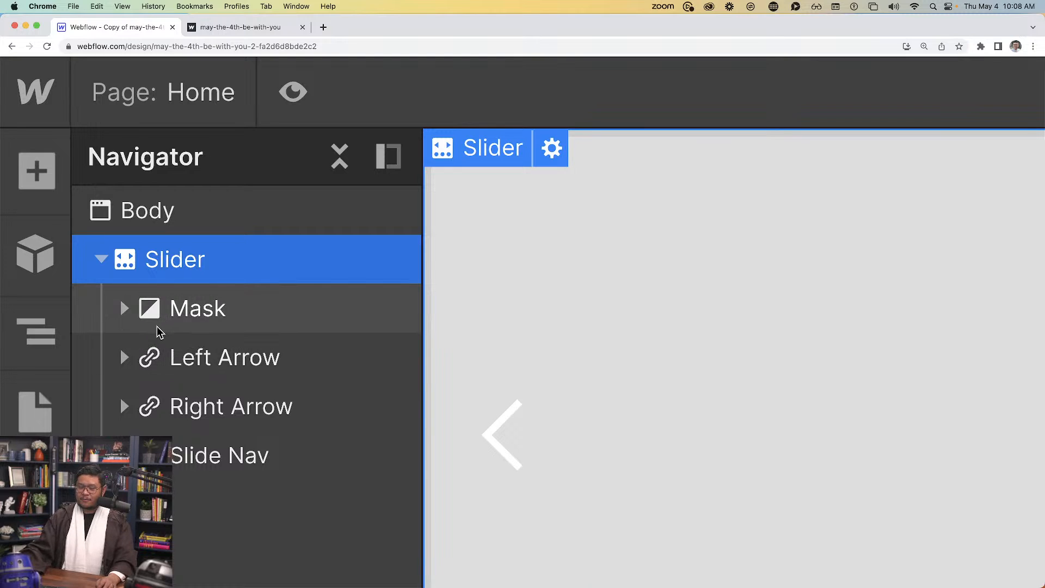
{"action": "left_click", "coordinate": [124, 308]}
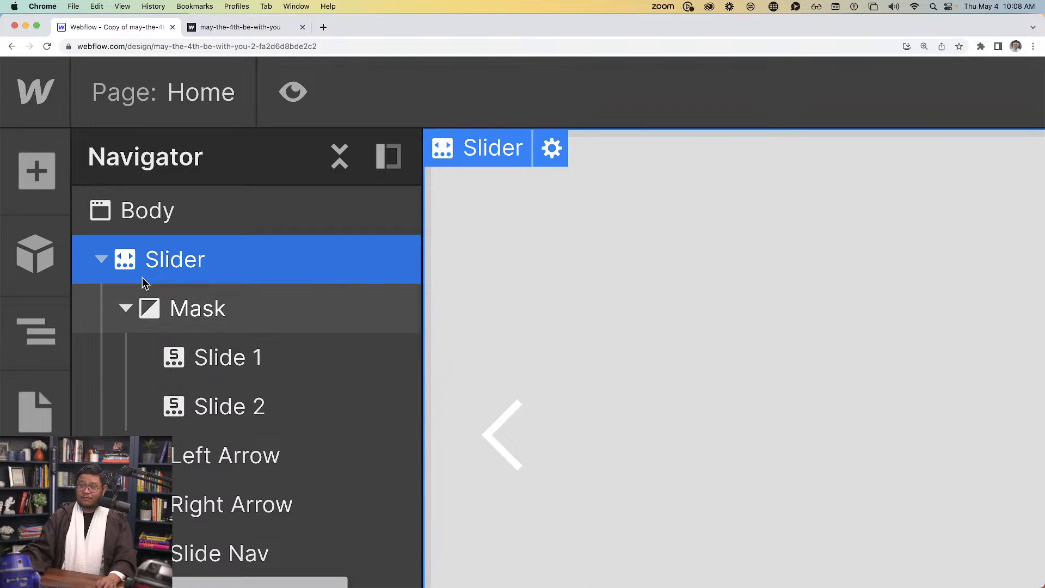
{"action": "left_click", "coordinate": [210, 323]}
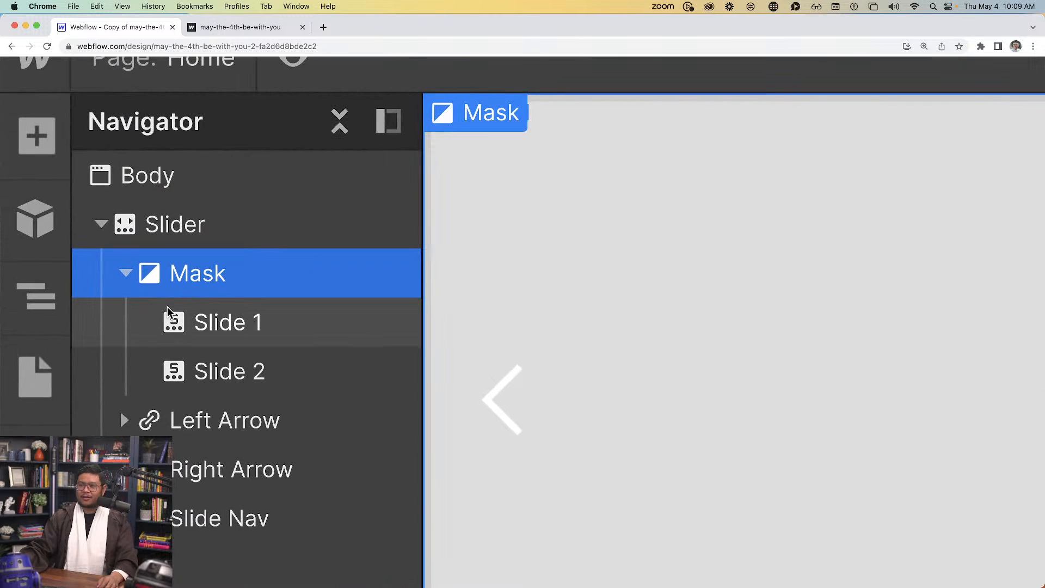
Inspect Slide 1, Slide 2, the Left and Right Arrows and Slide Nav in the Navigator
{"action": "left_click", "coordinate": [179, 324]}
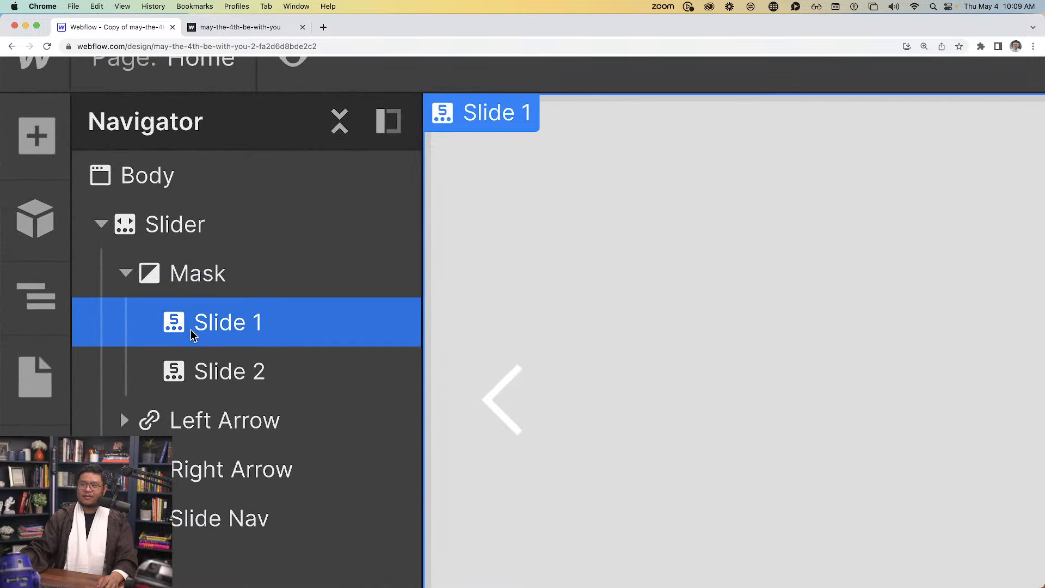
{"action": "left_click", "coordinate": [187, 373]}
{"action": "left_click", "coordinate": [210, 430]}
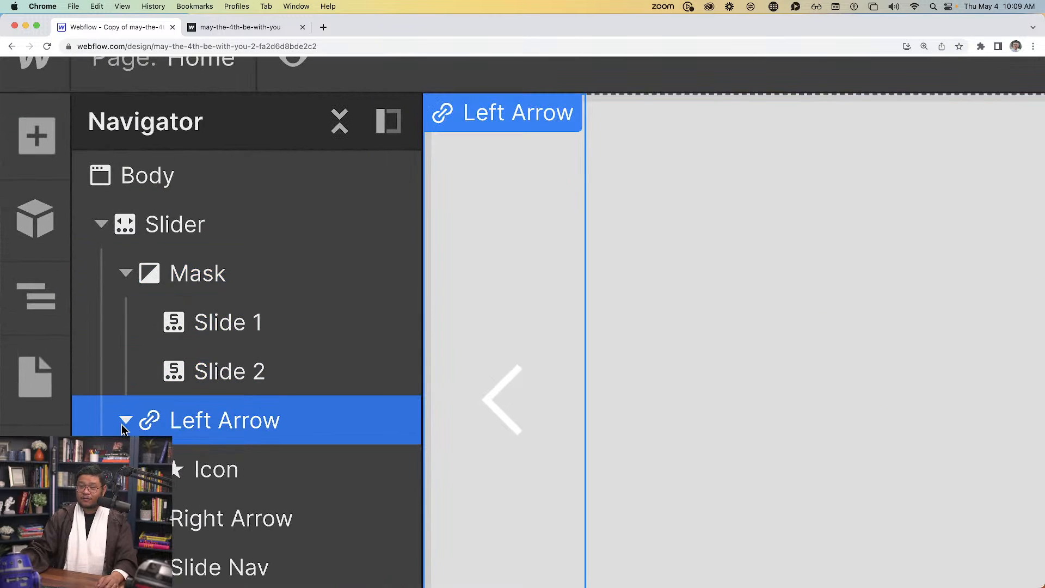
{"action": "scroll", "coordinate": [179, 457], "scroll_direction": "down", "scroll_amount": 1}
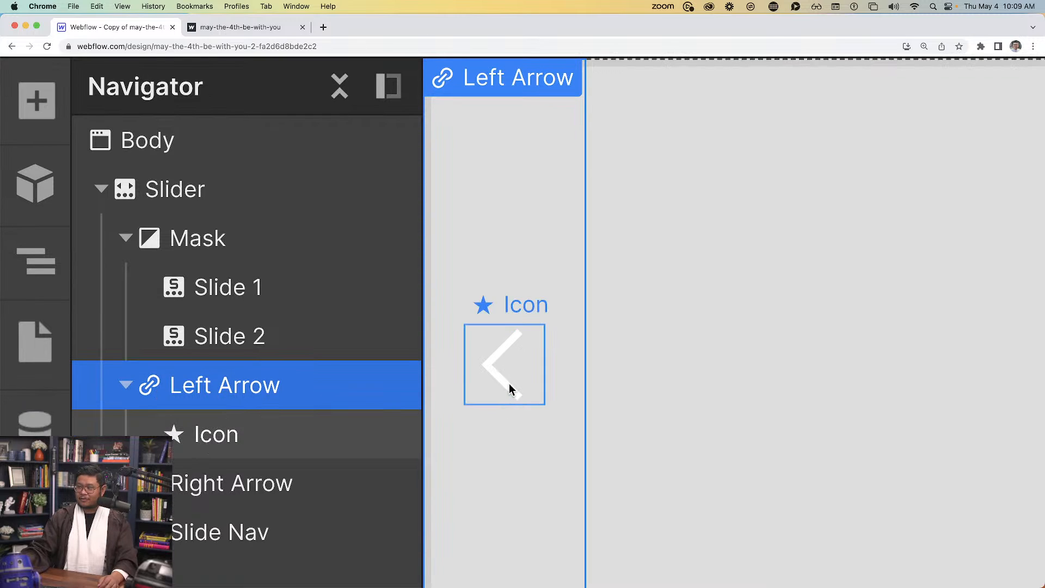
{"action": "left_click", "coordinate": [126, 484]}
{"action": "scroll", "coordinate": [126, 484], "scroll_direction": "down", "scroll_amount": 1}
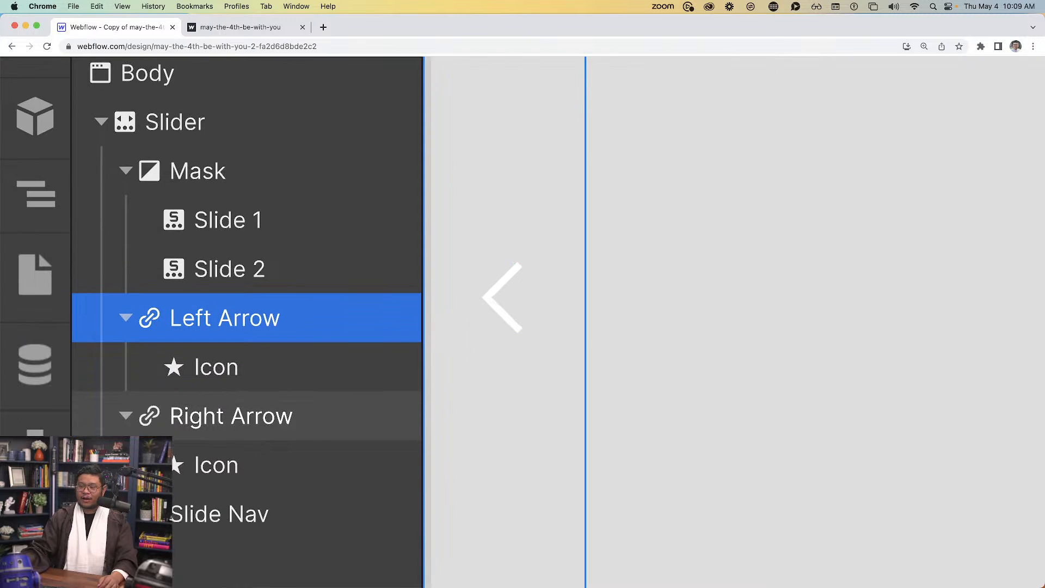
{"action": "left_click", "coordinate": [212, 472]}
{"action": "left_click", "coordinate": [186, 523]}
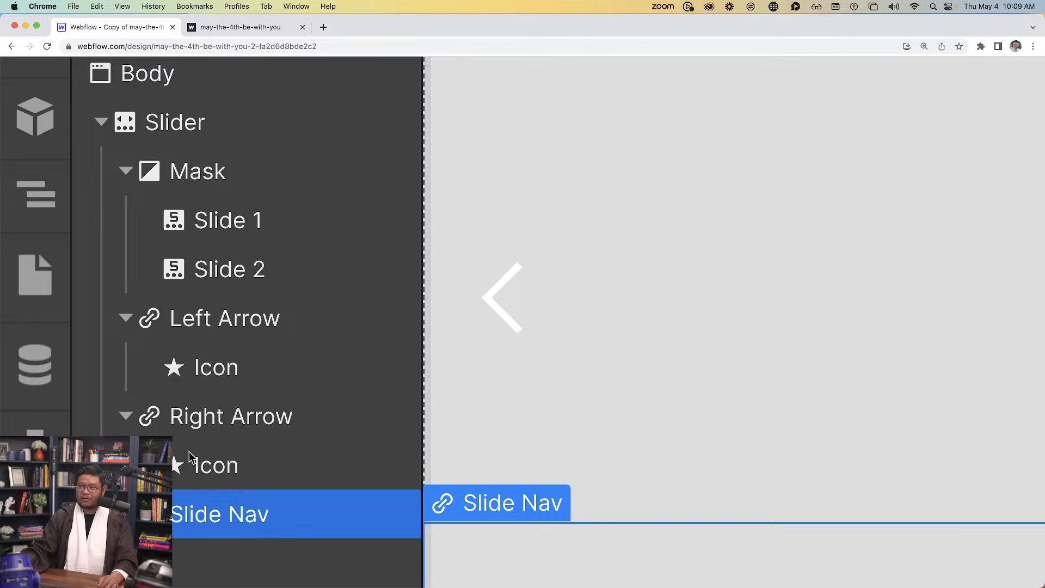
Give the Slider a minimum height of 100svh
{"action": "left_click", "coordinate": [195, 141]}
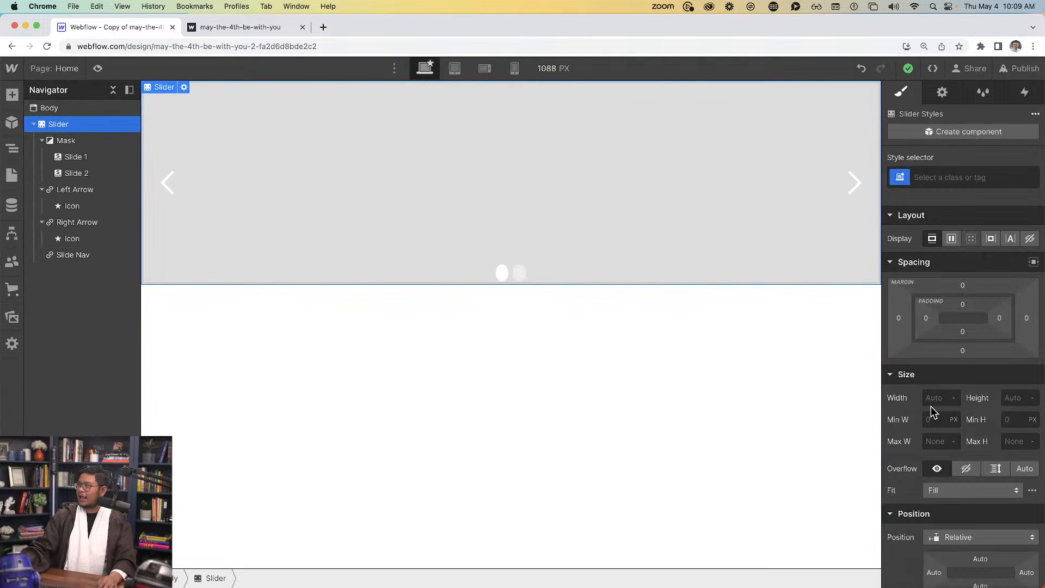
{"action": "left_click", "coordinate": [1011, 422]}
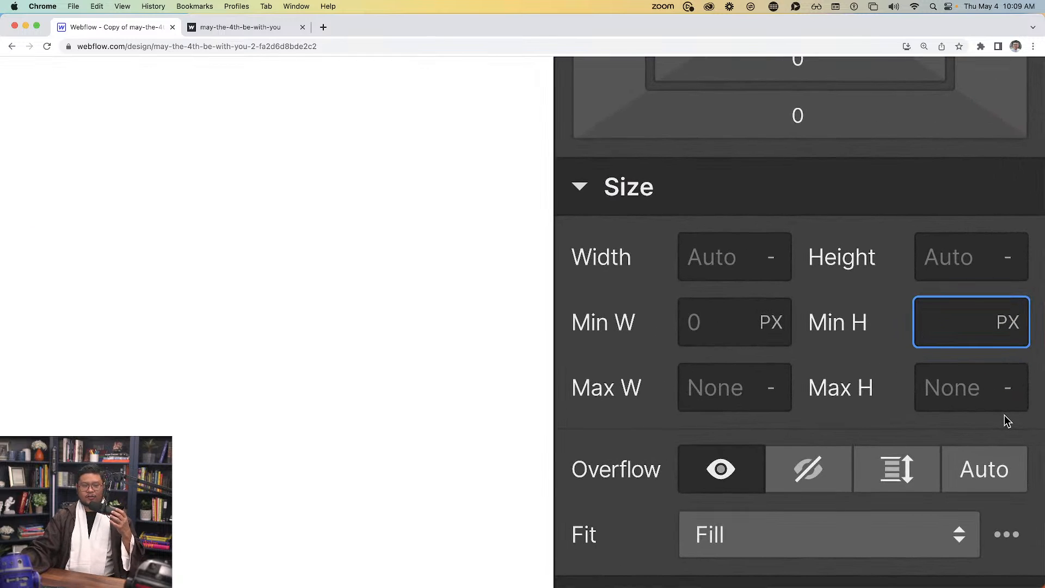
{"action": "type", "text": "100"}
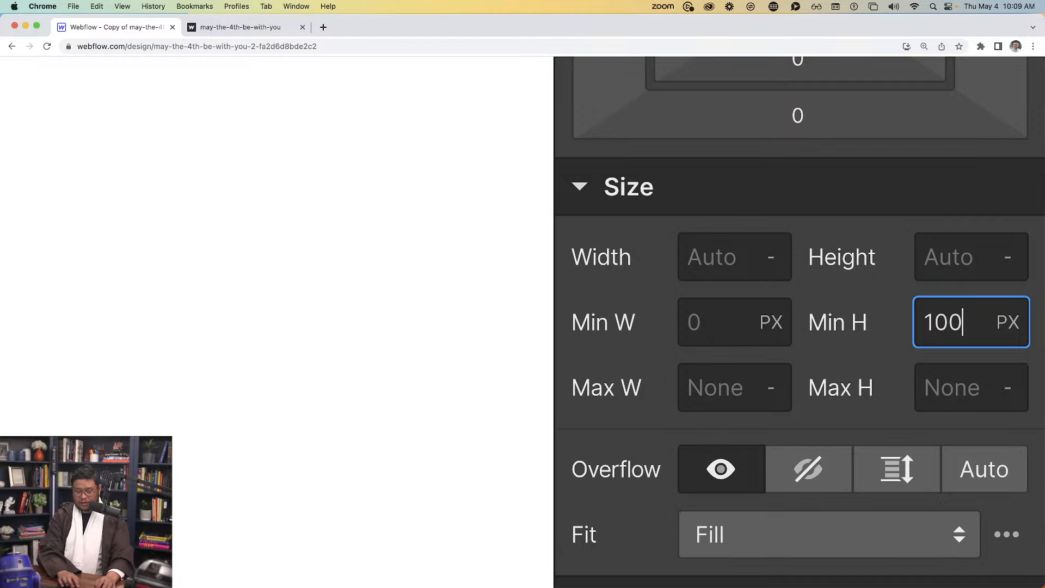
{"action": "type", "text": "svh"}
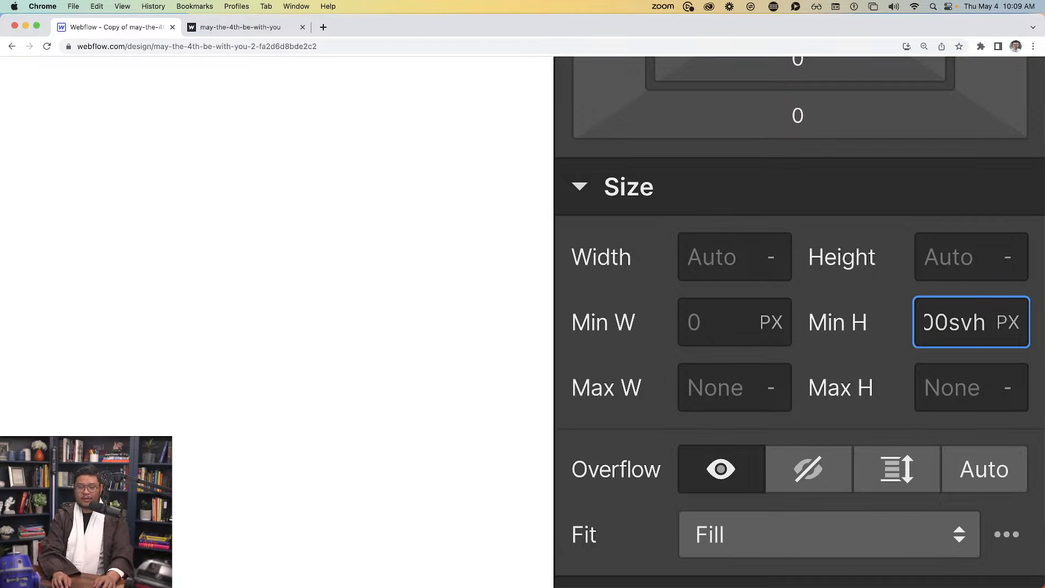
{"action": "key", "text": "Return"}
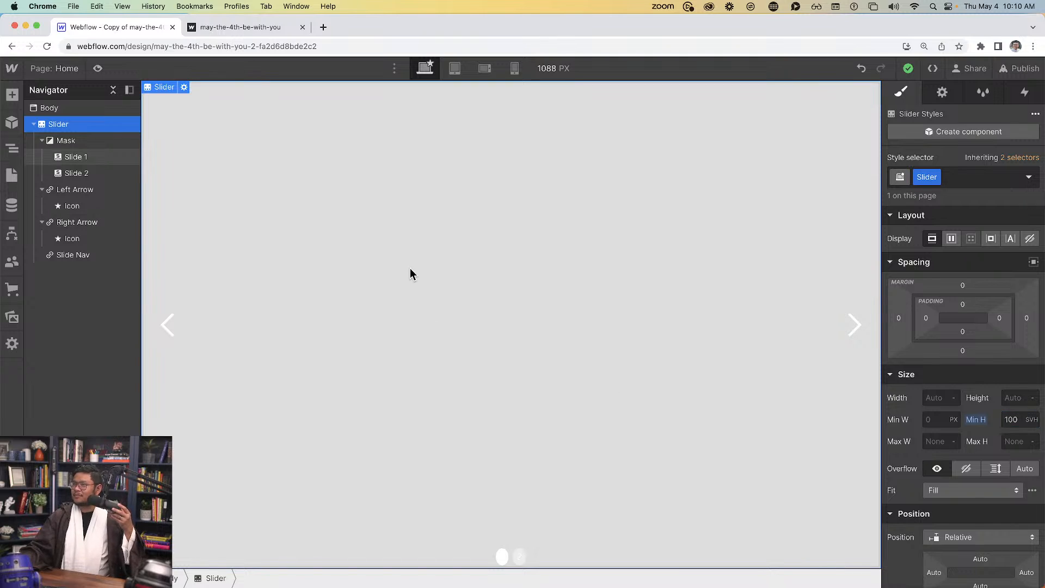
Insert a Background Video into Slide 1 via quick-find 'back' and expand it in the Navigator
{"action": "left_click", "coordinate": [571, 286]}
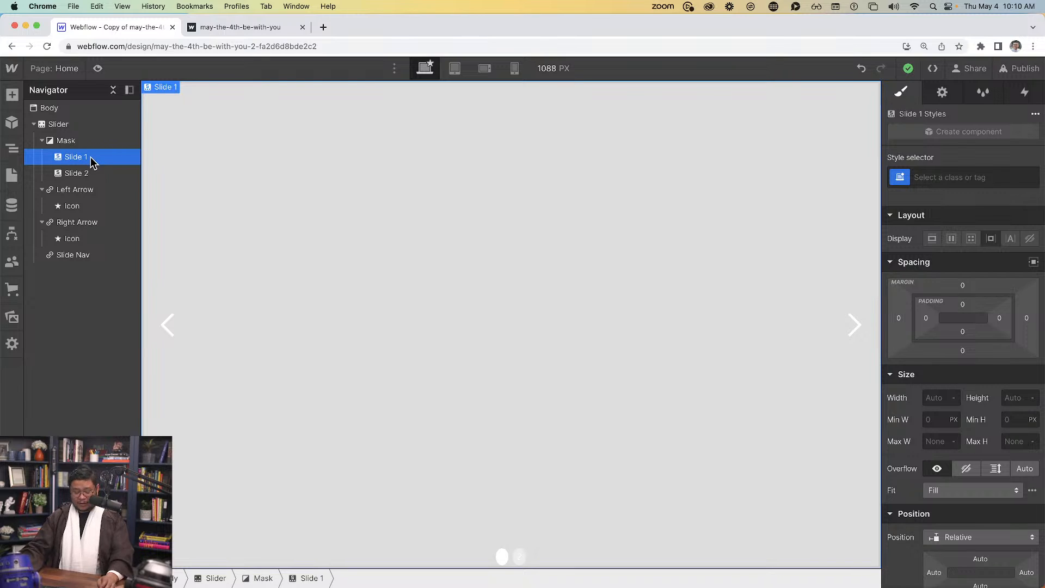
{"action": "key", "text": "super+e"}
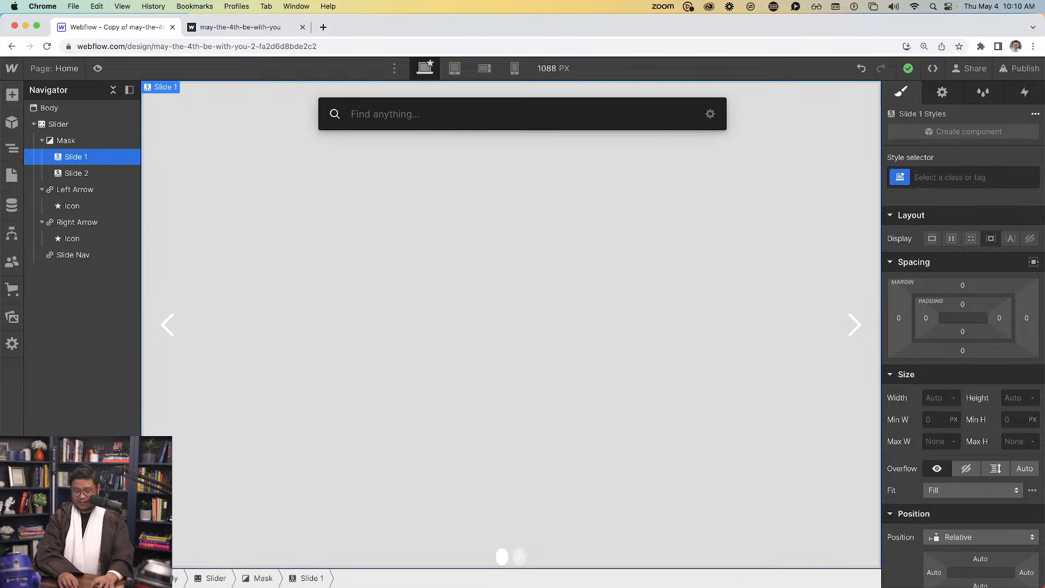
{"action": "type", "text": "back"}
{"action": "key", "text": "Return"}
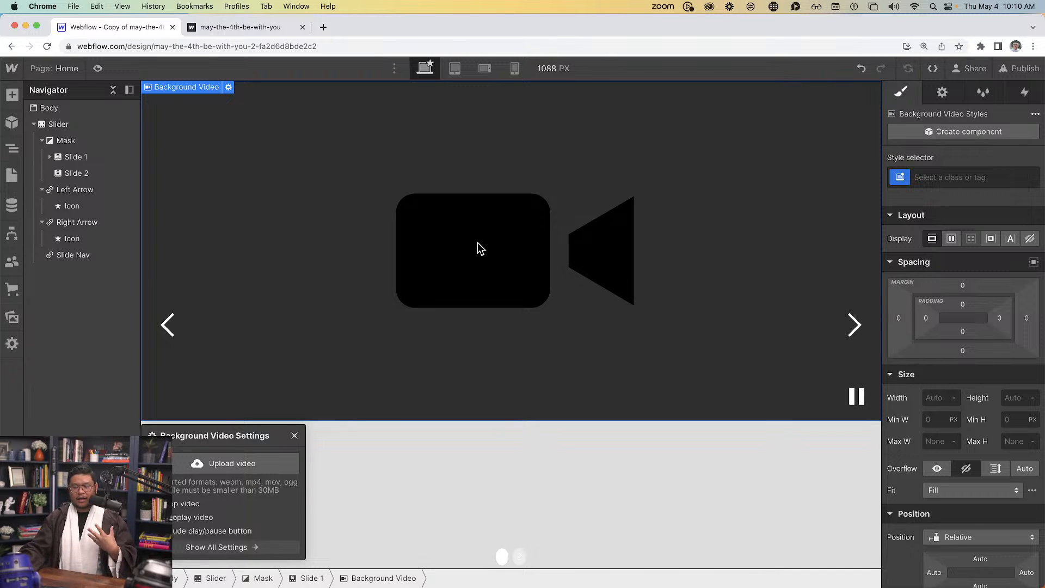
{"action": "left_click", "coordinate": [378, 234]}
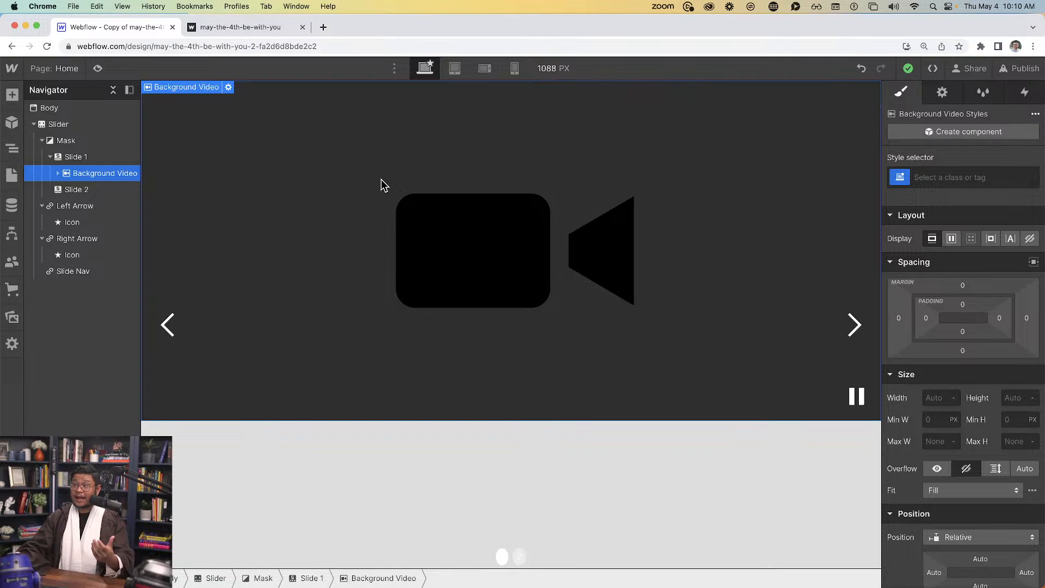
{"action": "left_click", "coordinate": [58, 173]}
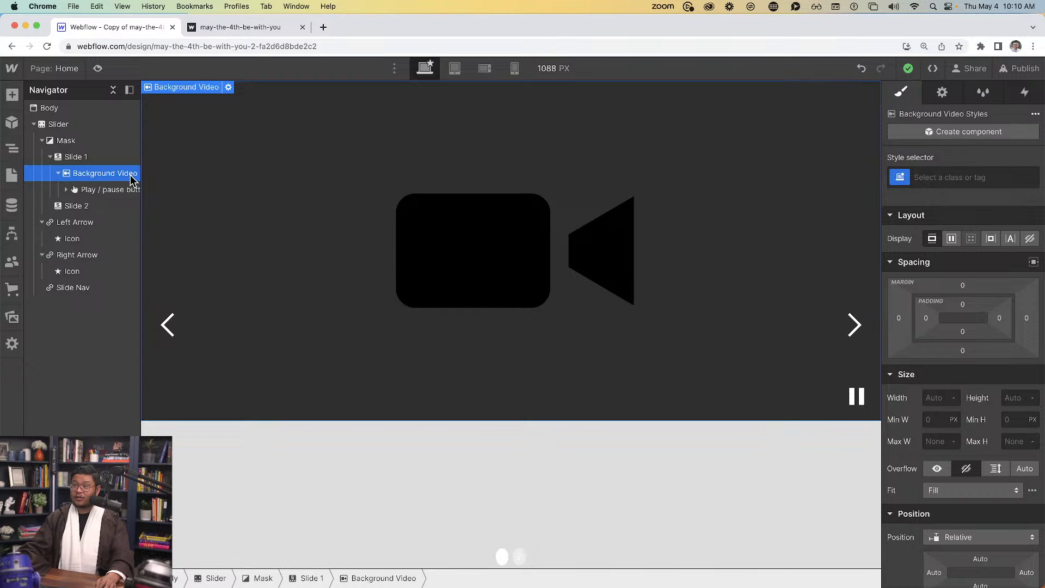
Add a Div Block, a YouTube embed moved under Slide 1, and another Div Block
{"action": "key", "text": "super+e"}
{"action": "type", "text": "div"}
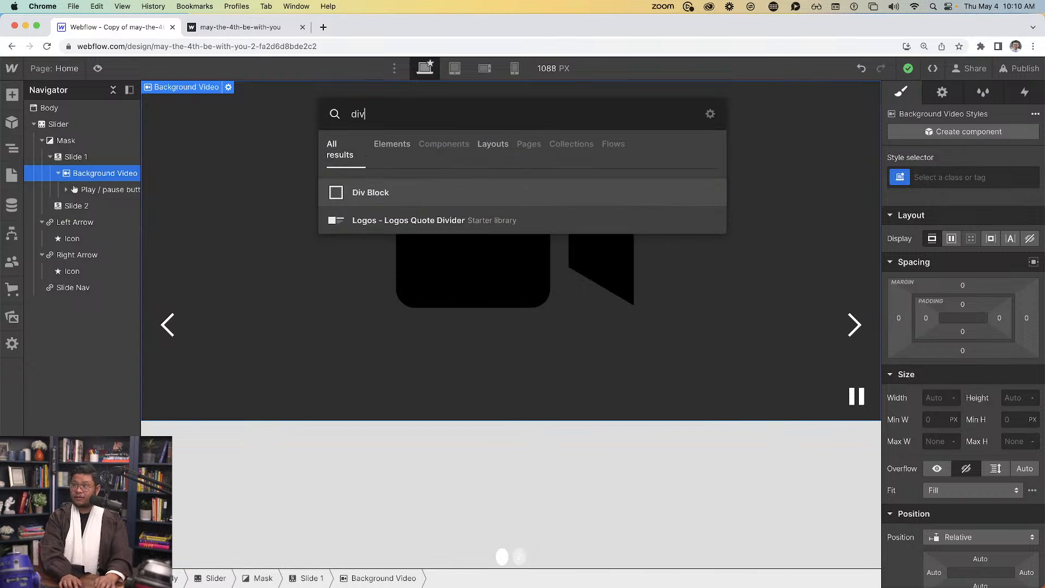
{"action": "key", "text": "Return"}
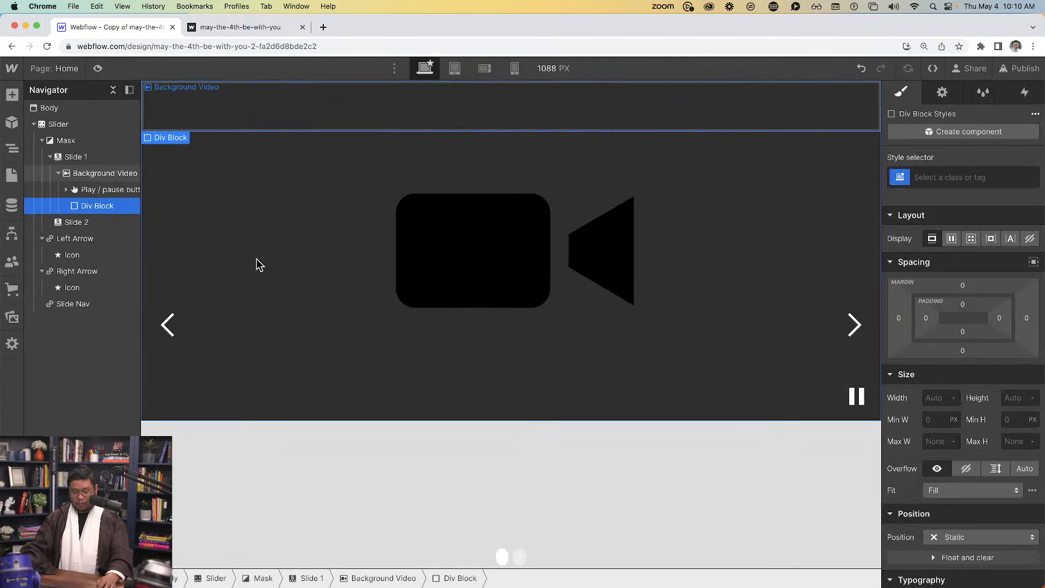
{"action": "key", "text": "super+e"}
{"action": "type", "text": "youtu"}
{"action": "key", "text": "Return"}
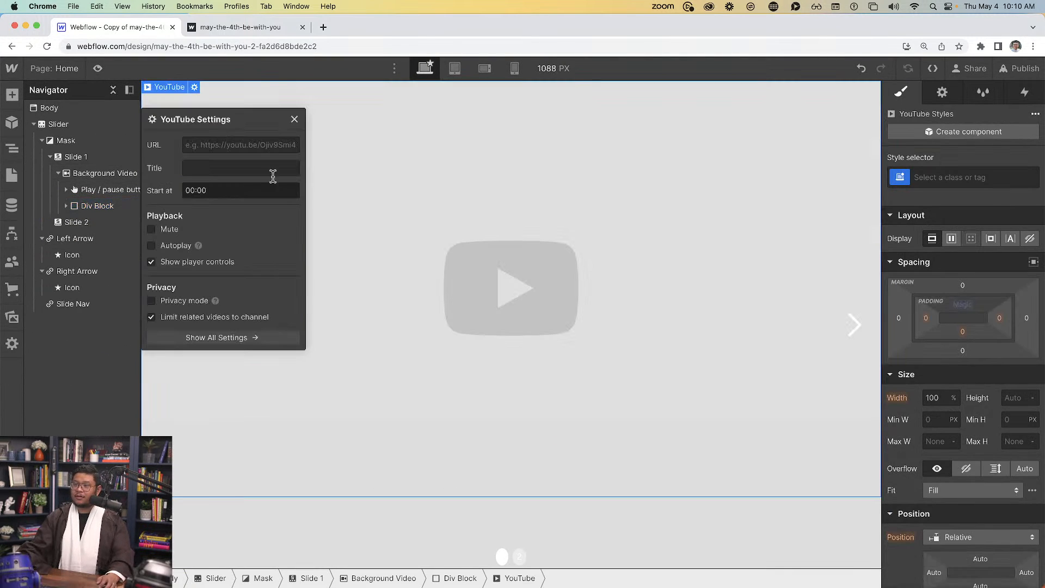
{"action": "key", "text": "Escape"}
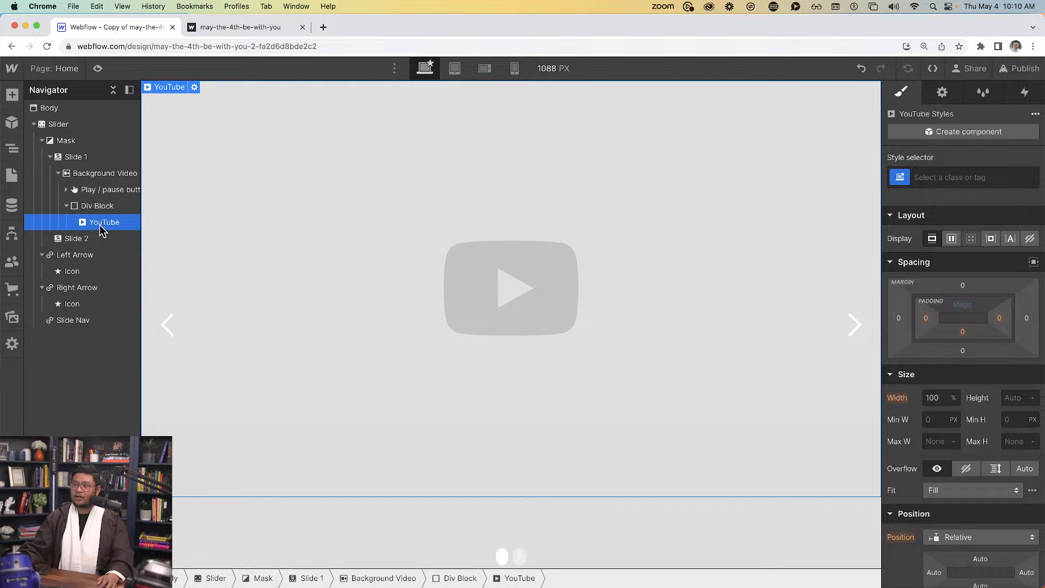
{"action": "left_click_drag", "start_coordinate": [98, 223], "coordinate": [96, 176]}
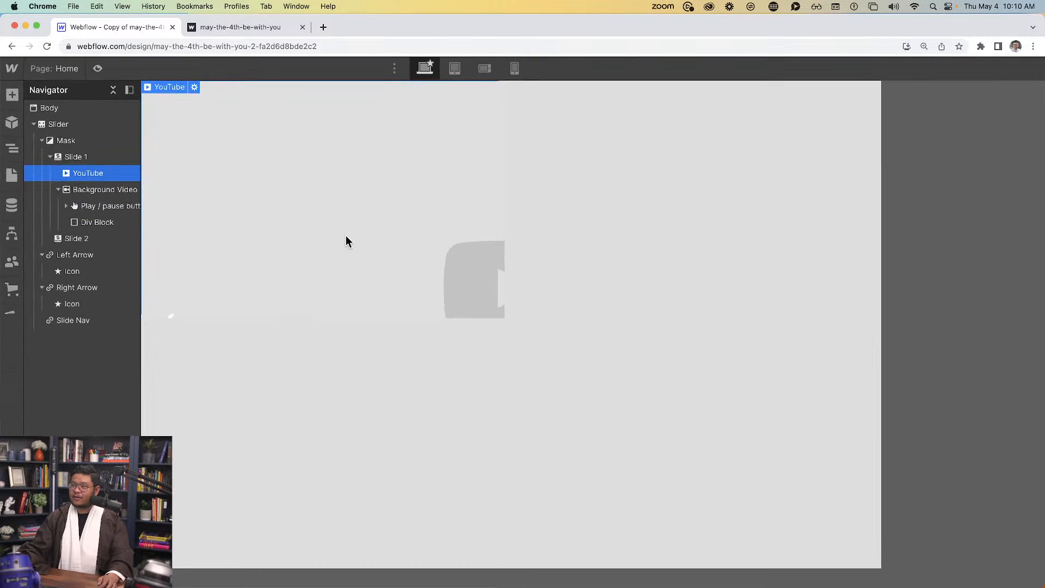
{"action": "key", "text": "super+e"}
{"action": "type", "text": "div"}
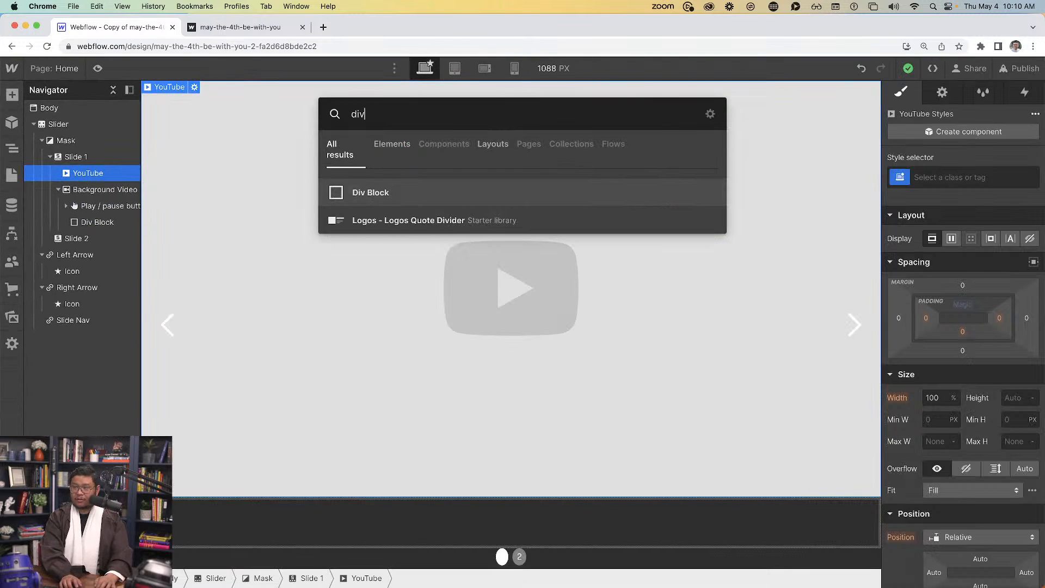
{"action": "key", "text": "Return"}
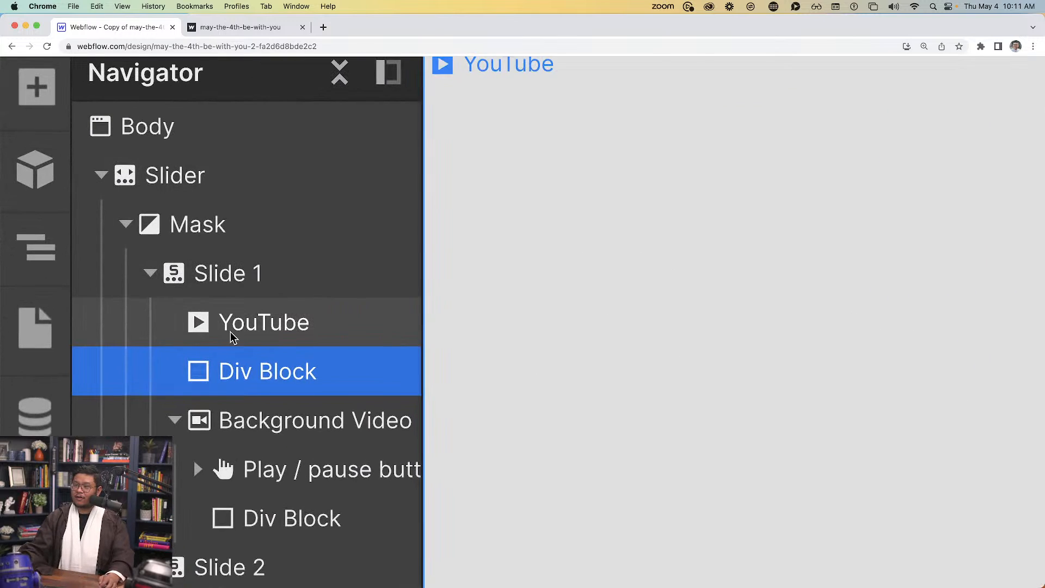
Delete the YouTube element and the empty Div Block inside the Background Video
{"action": "left_click", "coordinate": [272, 324]}
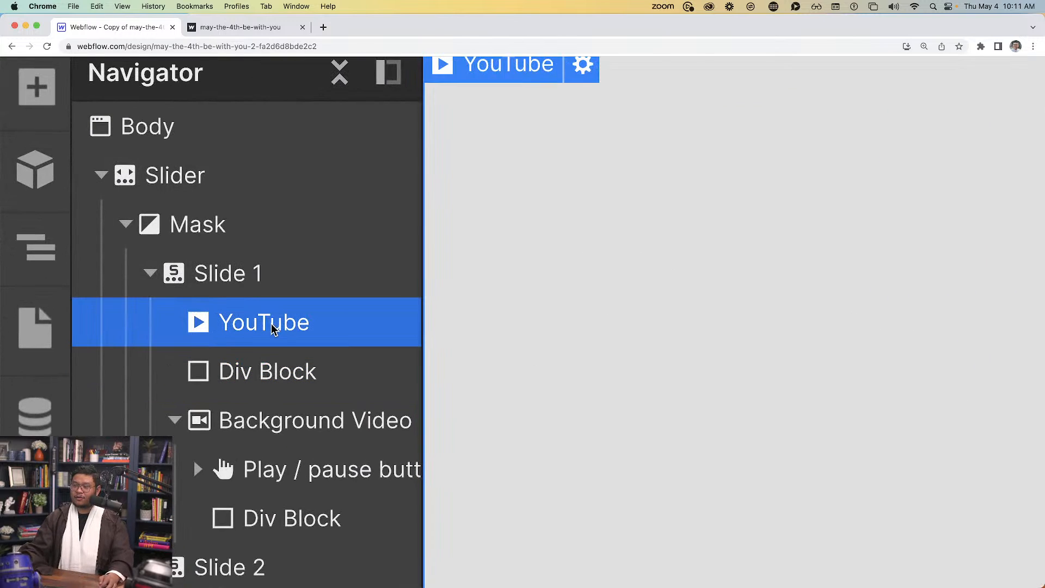
{"action": "key", "text": "Delete"}
{"action": "key", "text": "Delete"}
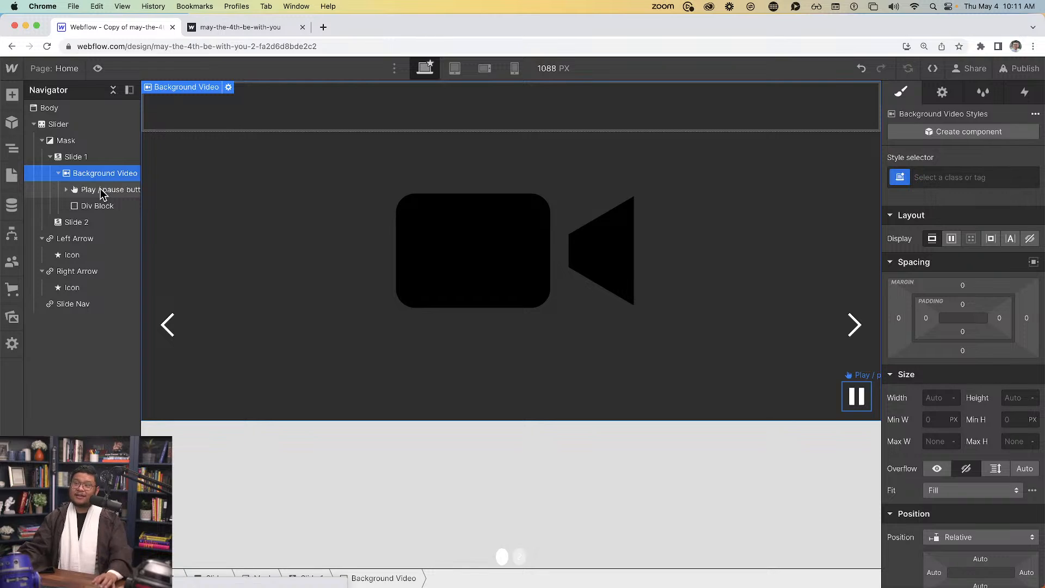
{"action": "left_click", "coordinate": [98, 206]}
{"action": "key", "text": "Delete"}
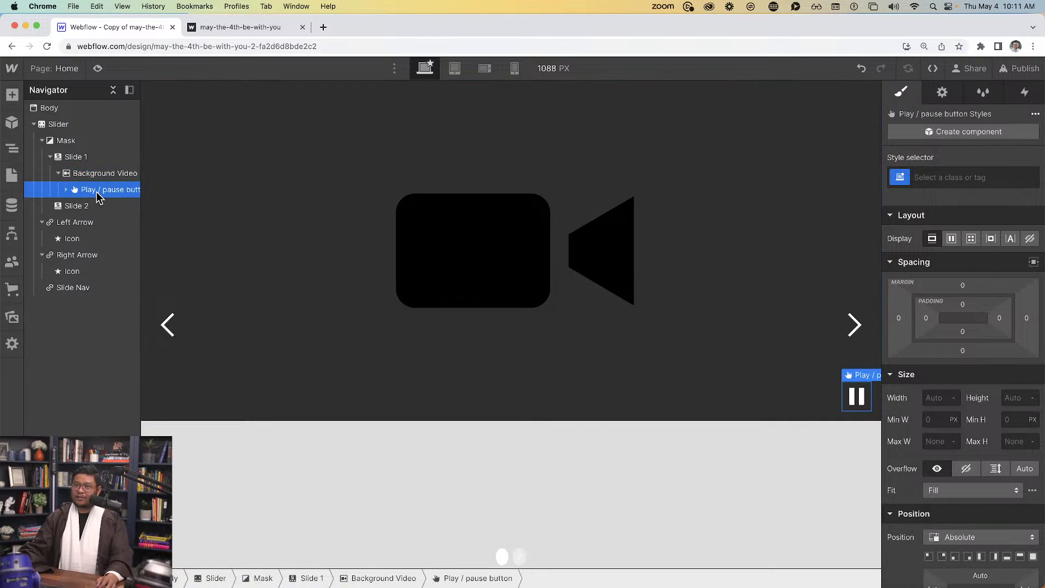
{"action": "left_click", "coordinate": [101, 175]}
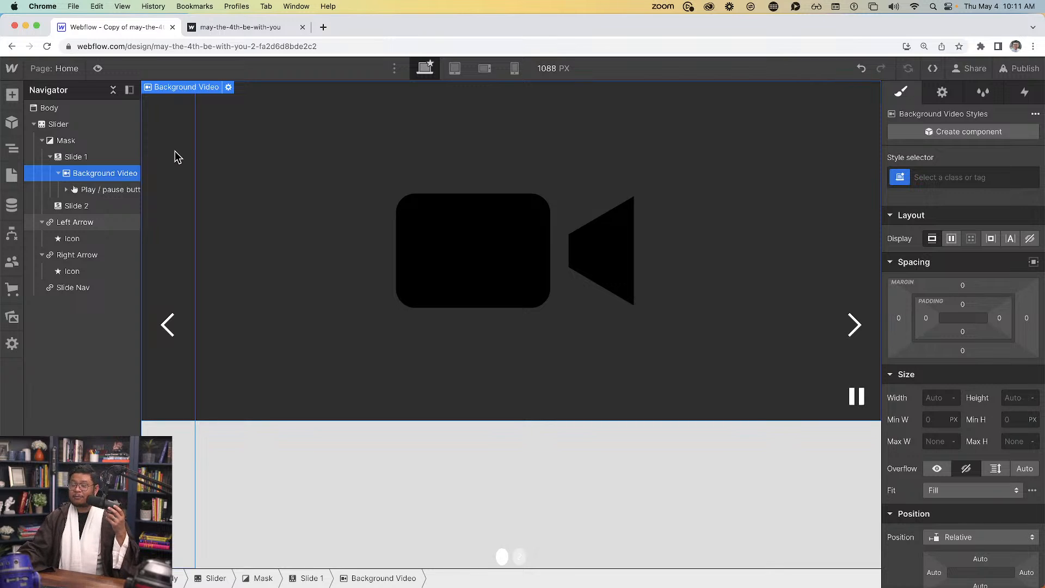
{"action": "left_click", "coordinate": [228, 89]}
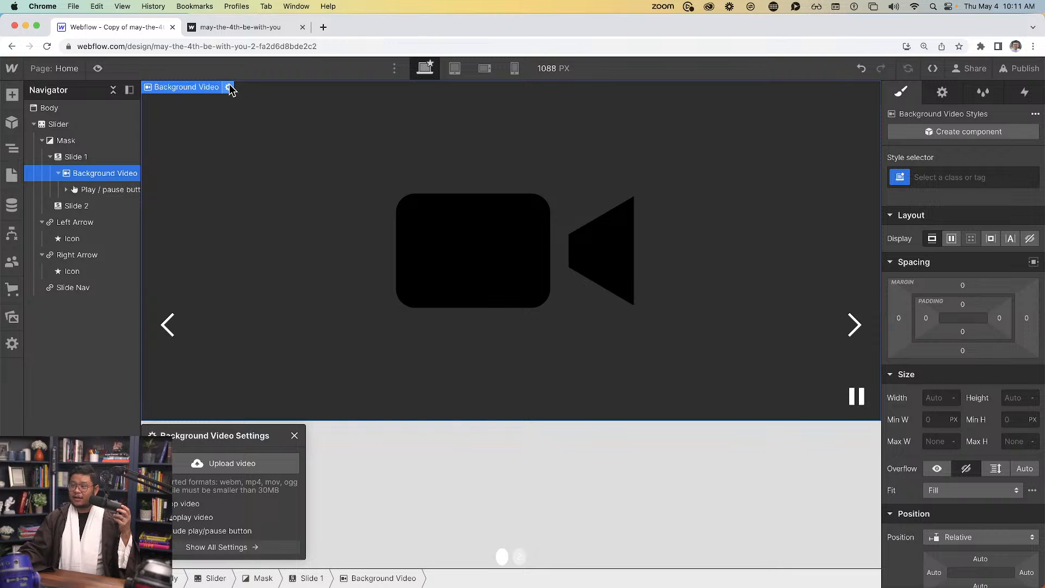
{"action": "left_click_drag", "start_coordinate": [206, 431], "coordinate": [268, 116]}
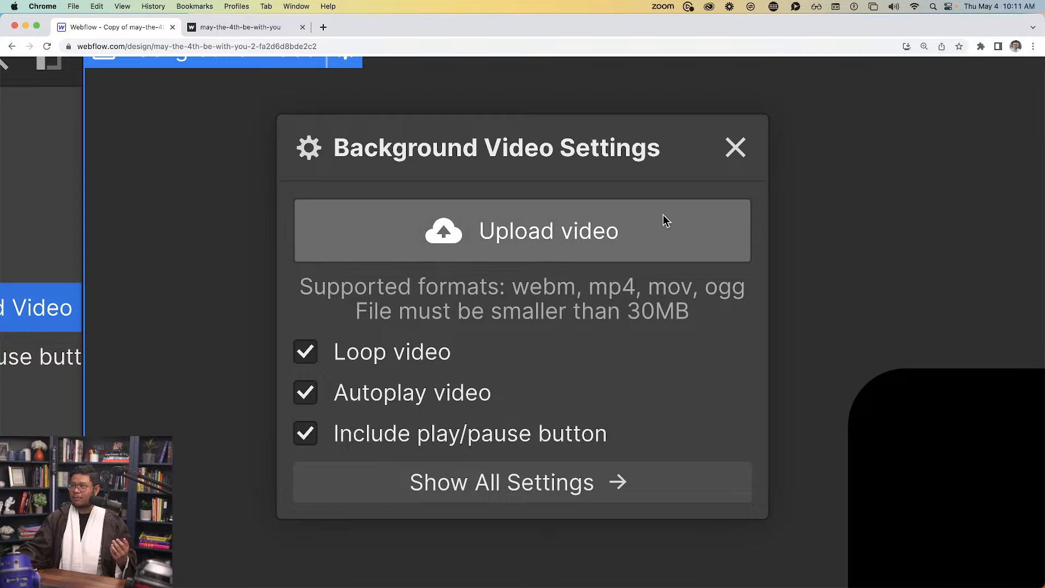
{"action": "left_click", "coordinate": [735, 148]}
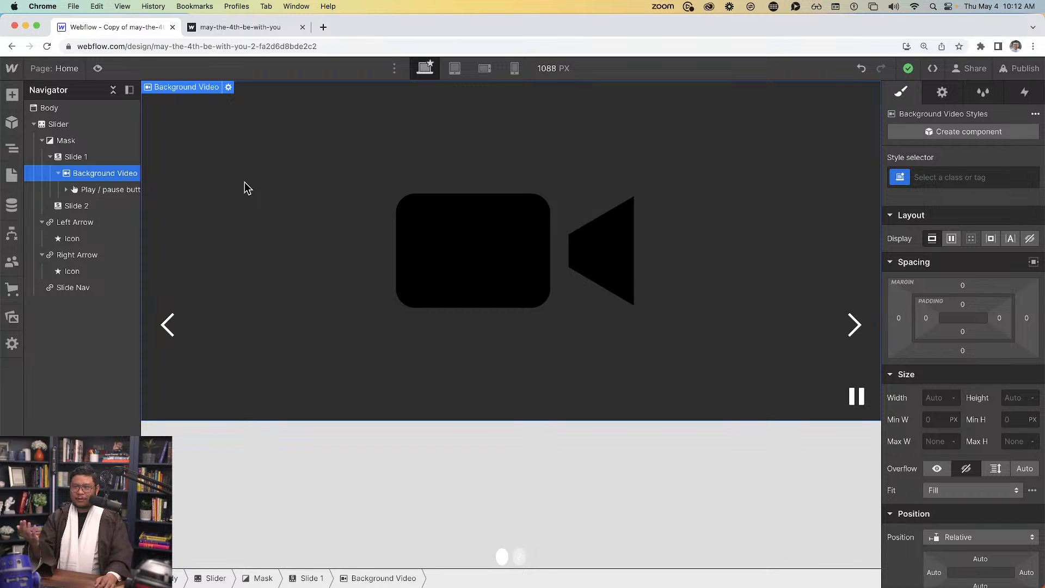
Delete the placeholder Background Video and take the first background video from the videos page
{"action": "key", "text": "Delete"}
{"action": "key", "text": "p"}
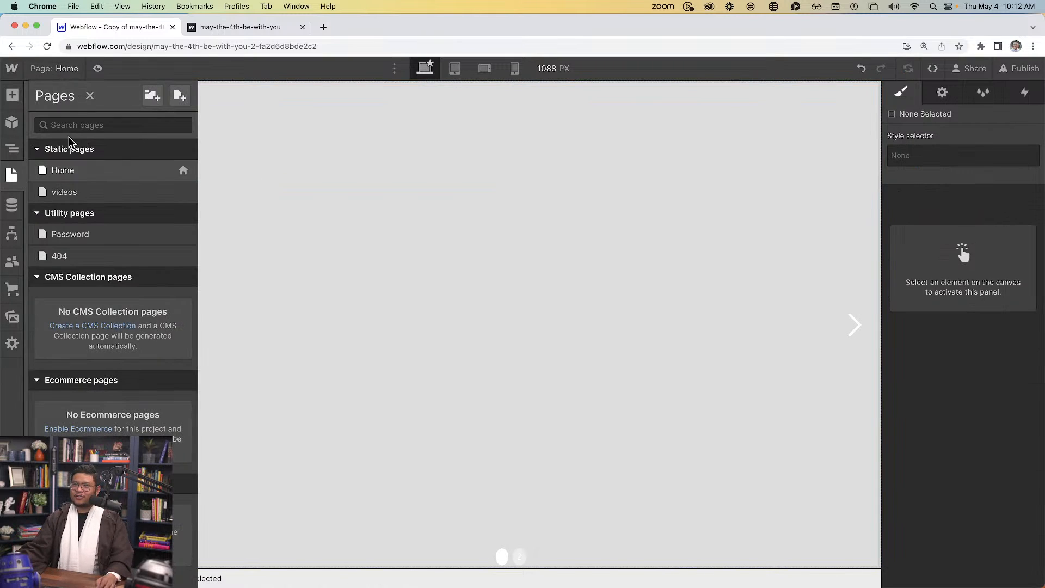
{"action": "left_click", "coordinate": [83, 193]}
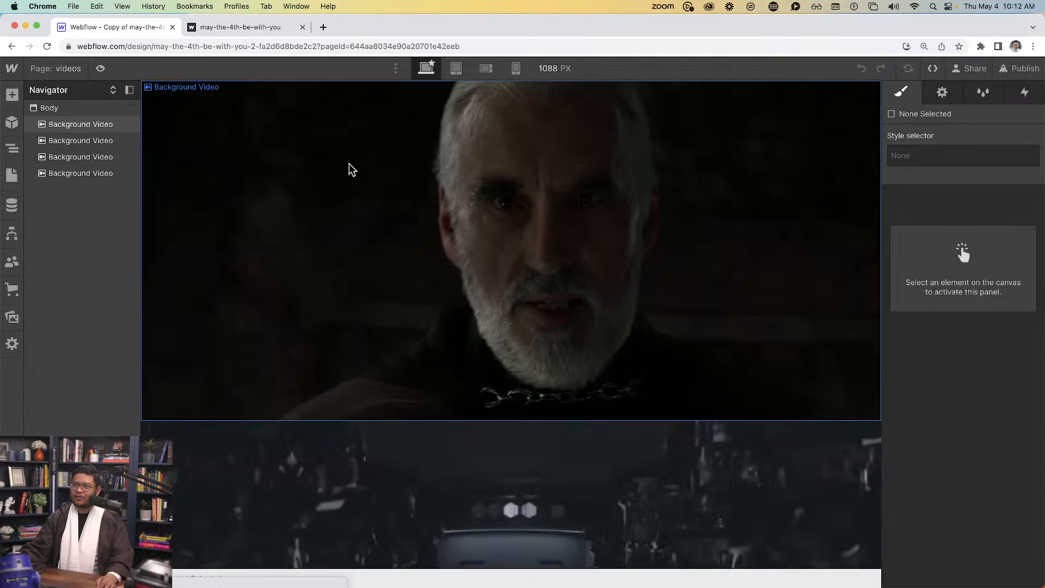
{"action": "left_click", "coordinate": [283, 162]}
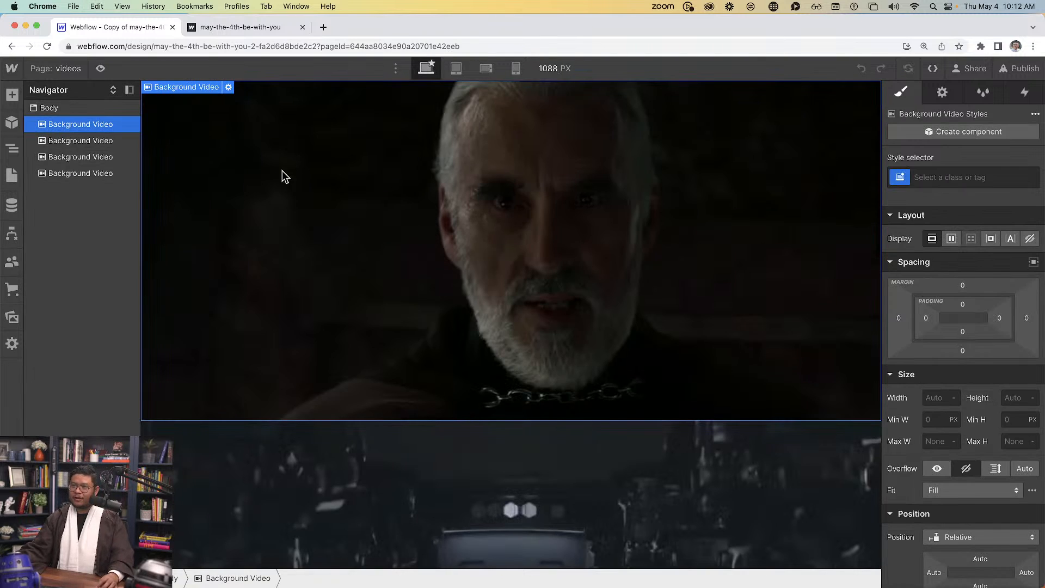
Paste the copied background video into Slide 1 on the Home page
{"action": "left_click", "coordinate": [57, 68]}
{"action": "left_click", "coordinate": [80, 173]}
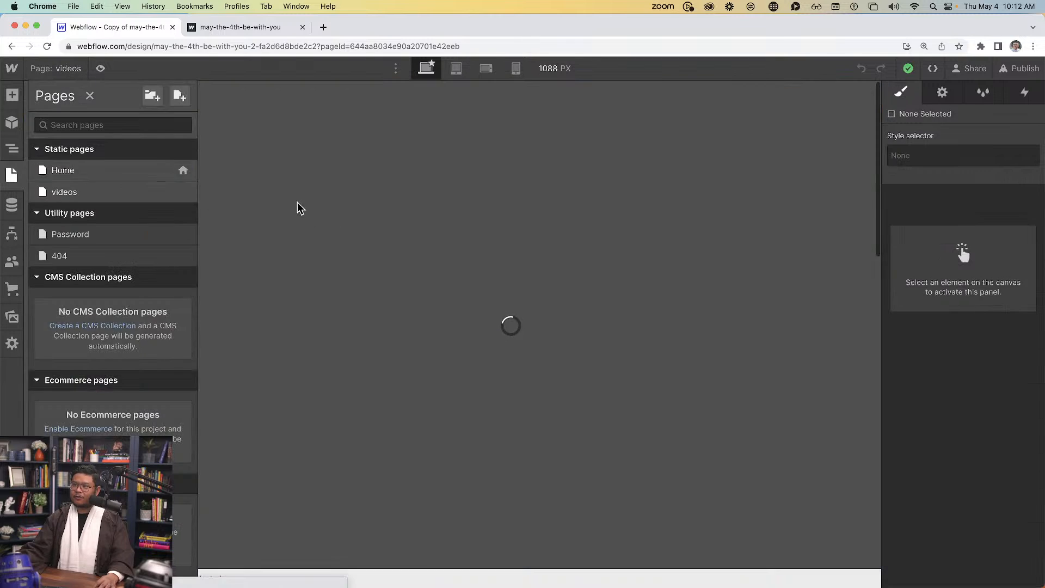
{"action": "left_click", "coordinate": [273, 174]}
{"action": "key", "text": "cmd+v"}
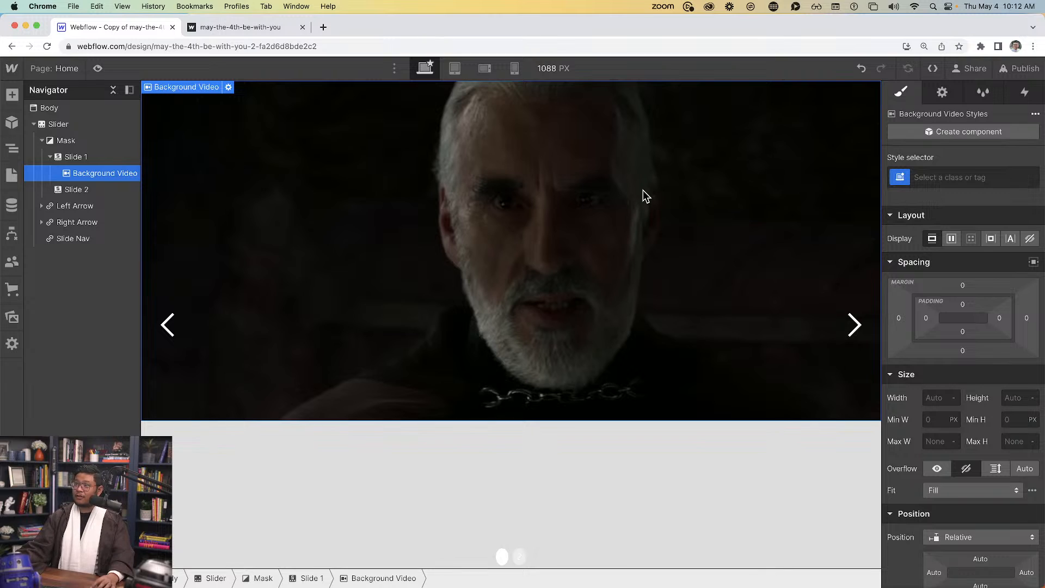
{"action": "left_click", "coordinate": [1015, 398]}
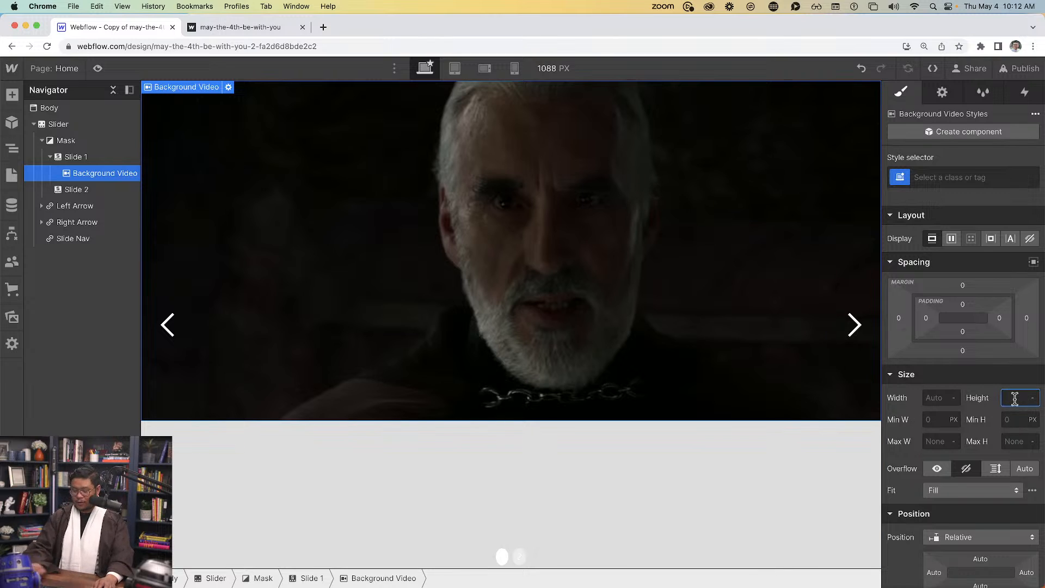
Set the Background Video's height to 100%, then check the Slide 1, Mask and Slider heights
{"action": "type", "text": "100%"}
{"action": "key", "text": "Return"}
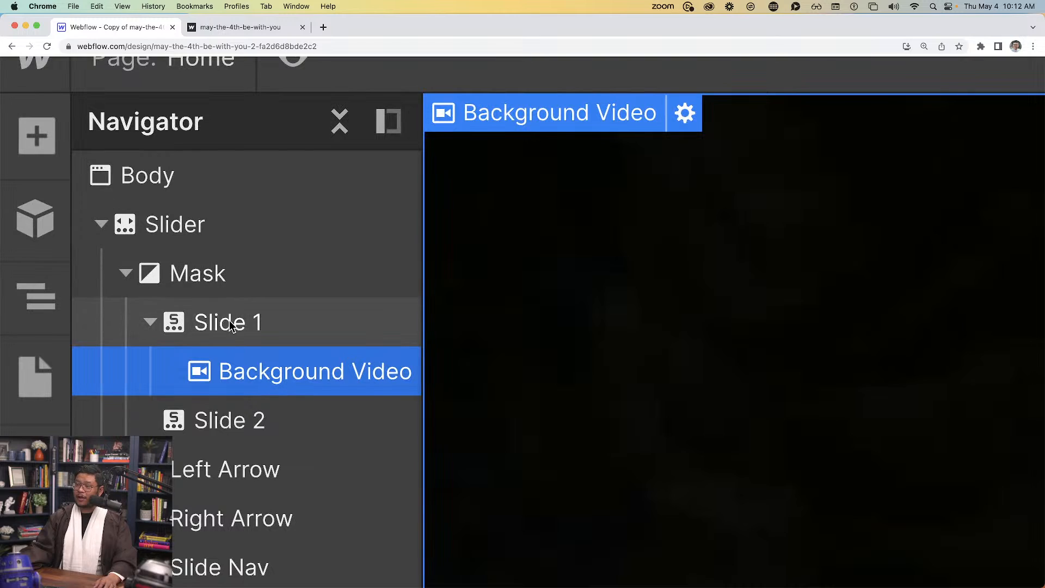
{"action": "left_click", "coordinate": [90, 158]}
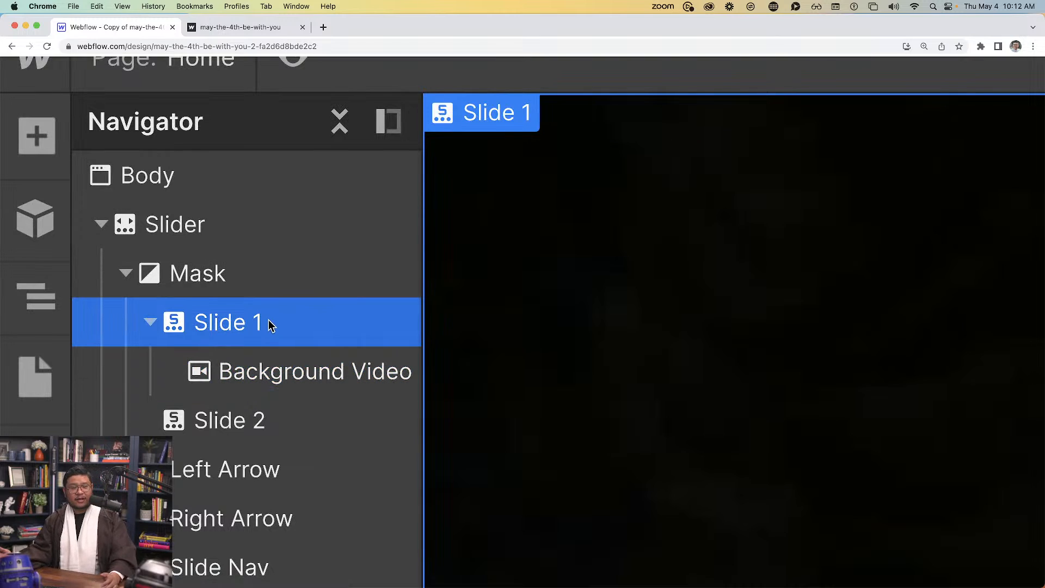
{"action": "left_click", "coordinate": [238, 292]}
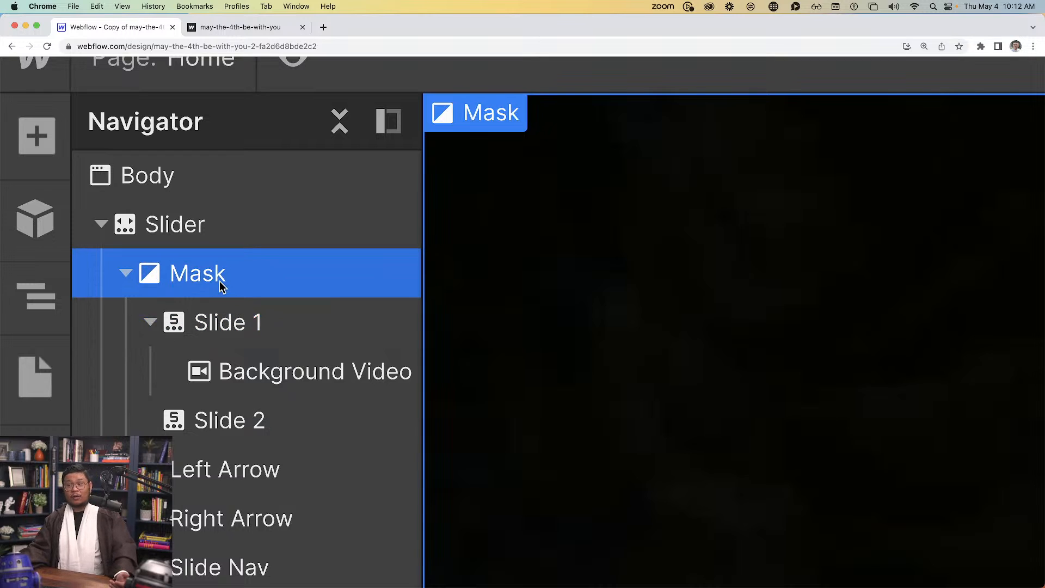
{"action": "left_click", "coordinate": [196, 242]}
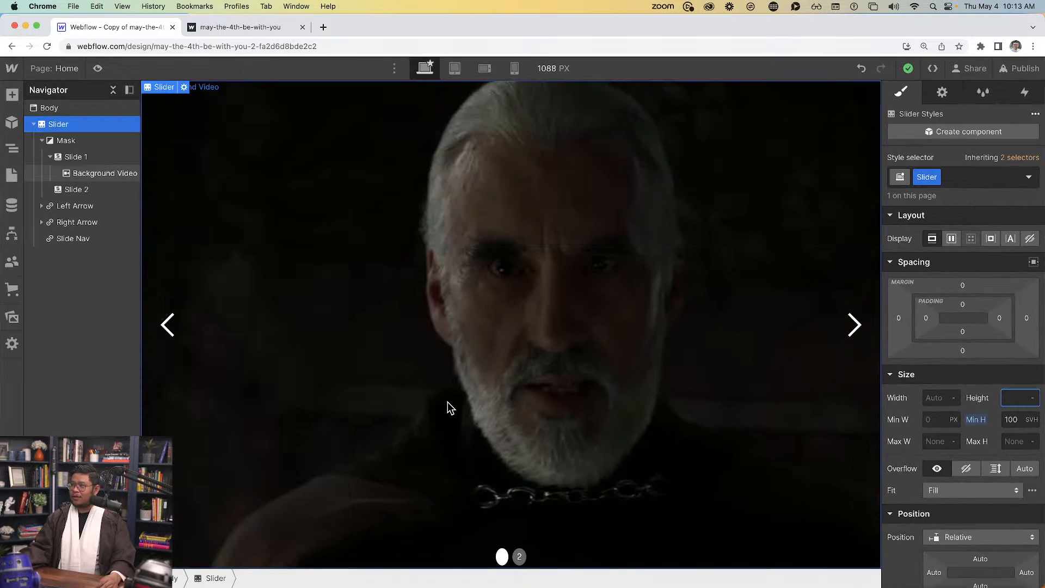
{"action": "left_click", "coordinate": [426, 401]}
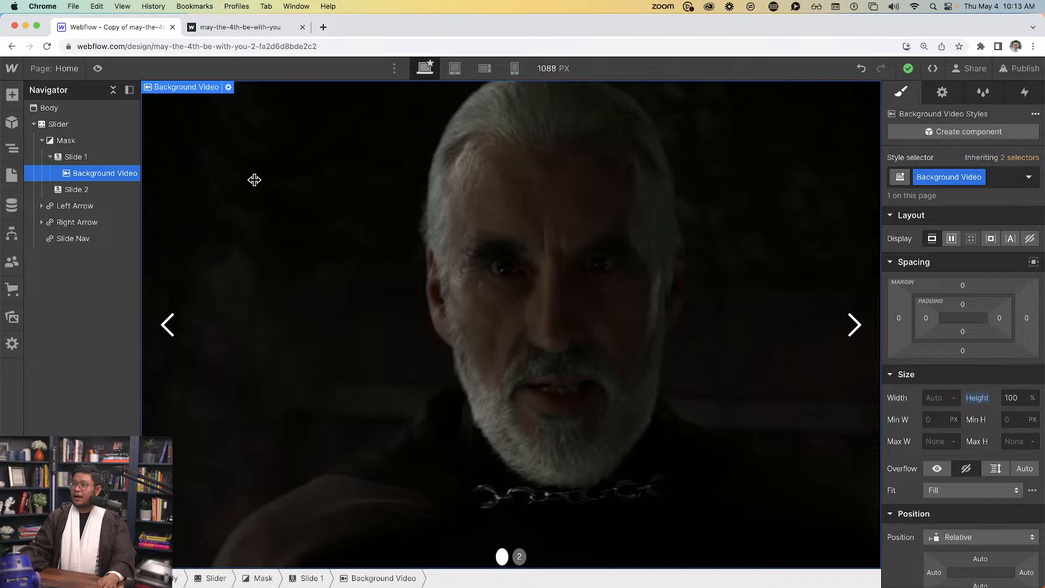
Set the Background Video to Display Flex with Align End, comparing against the published Yoda slide
{"action": "left_click", "coordinate": [951, 240]}
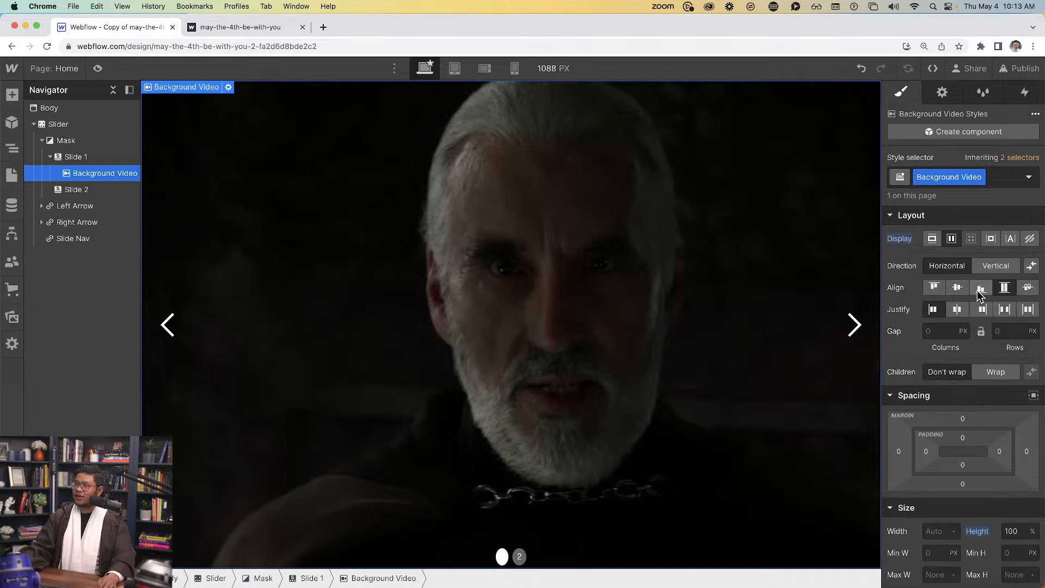
{"action": "left_click", "coordinate": [239, 27]}
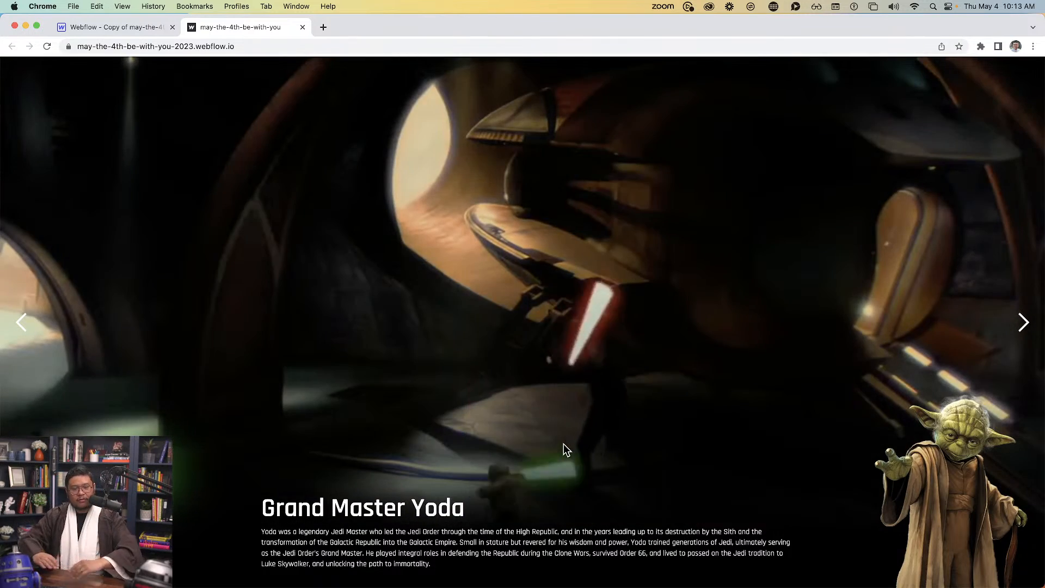
{"action": "left_click", "coordinate": [154, 27]}
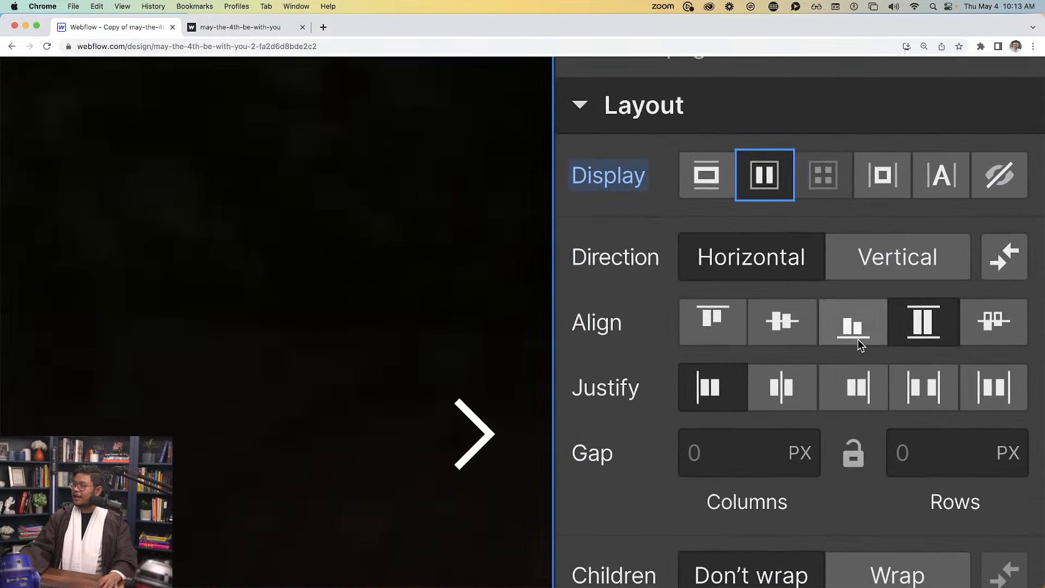
{"action": "left_click", "coordinate": [854, 328]}
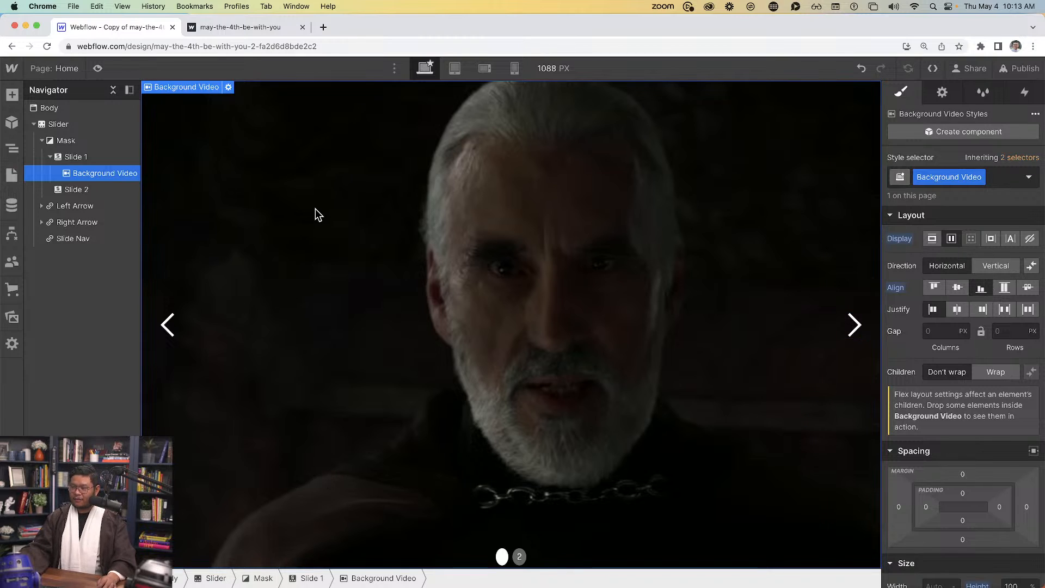
Insert an empty Div Block inside the Background Video via quick-find 'div'
{"action": "key", "text": "super+e"}
{"action": "type", "text": "div"}
{"action": "key", "text": "Return"}
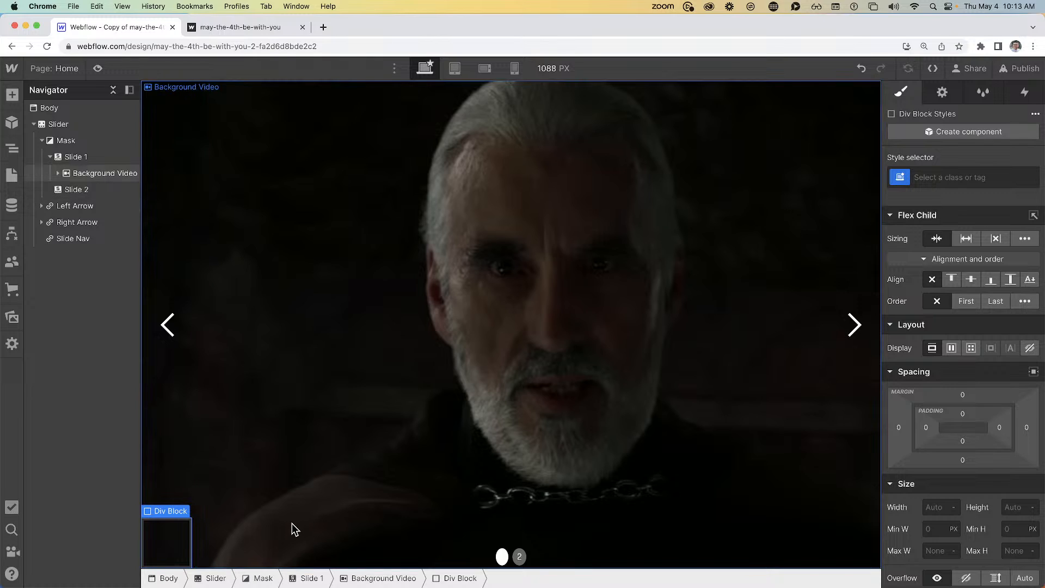
{"action": "left_click", "coordinate": [443, 383]}
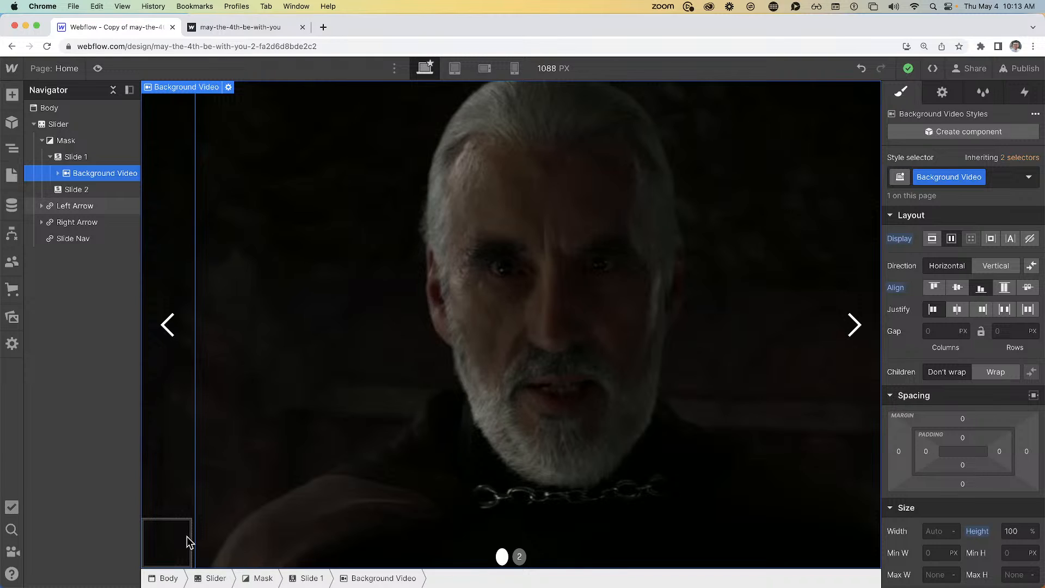
Set the Background Video's flex Direction to Vertical, Align to Stretch and Justify to End
{"action": "left_click", "coordinate": [995, 266]}
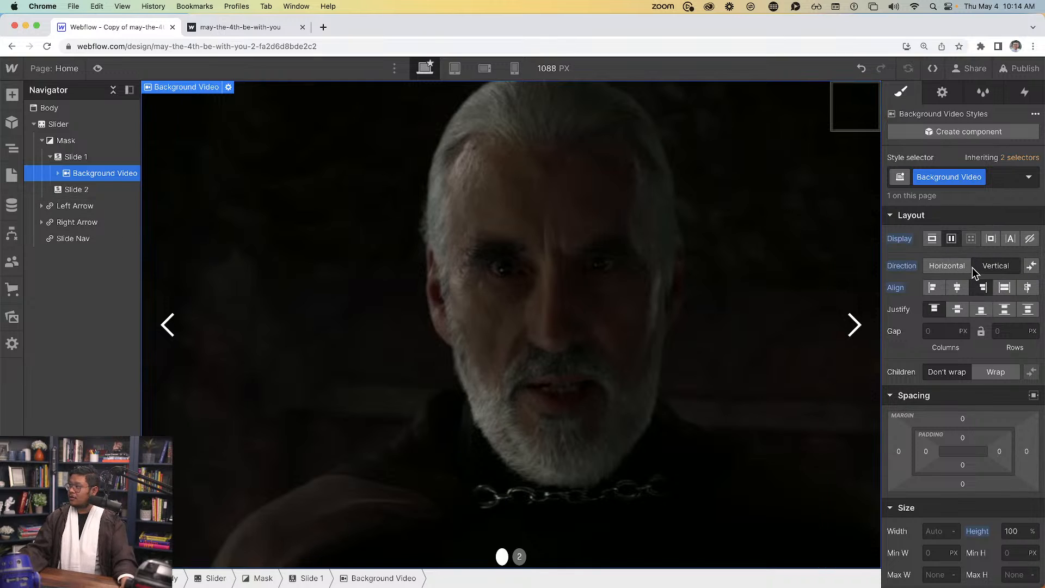
{"action": "left_click", "coordinate": [1005, 288]}
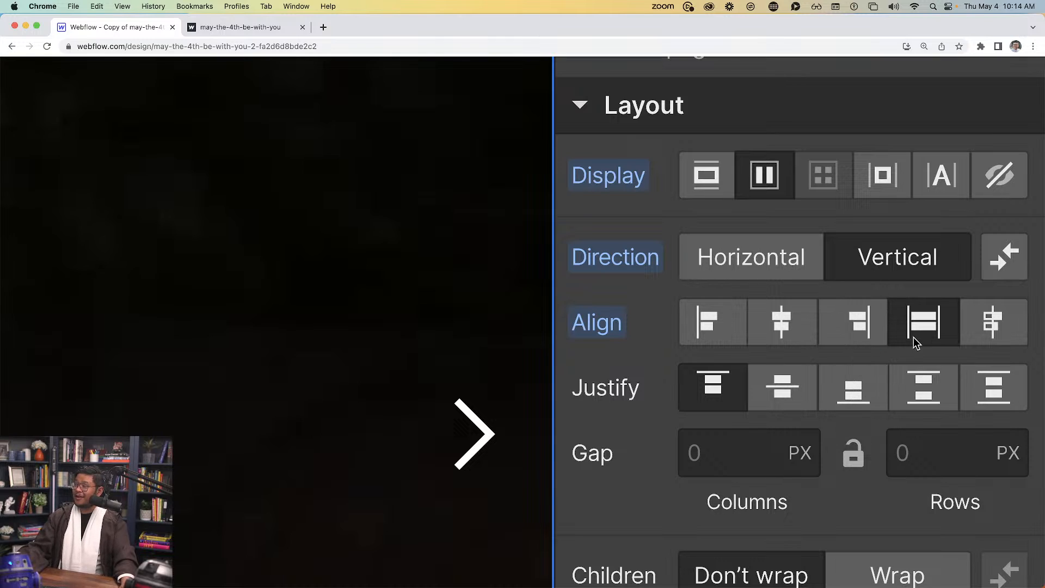
{"action": "left_click", "coordinate": [851, 391]}
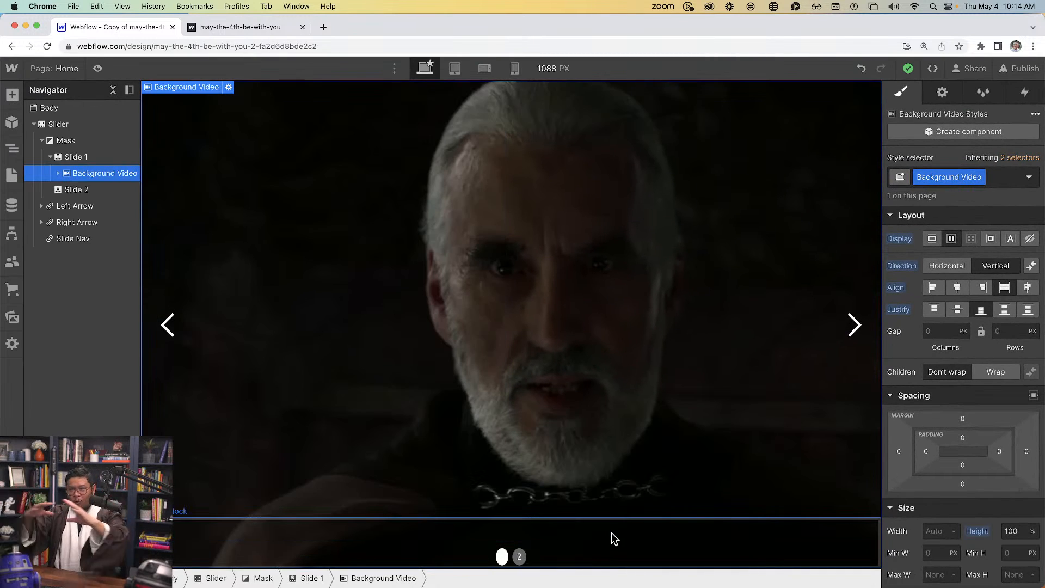
{"action": "left_click", "coordinate": [580, 548]}
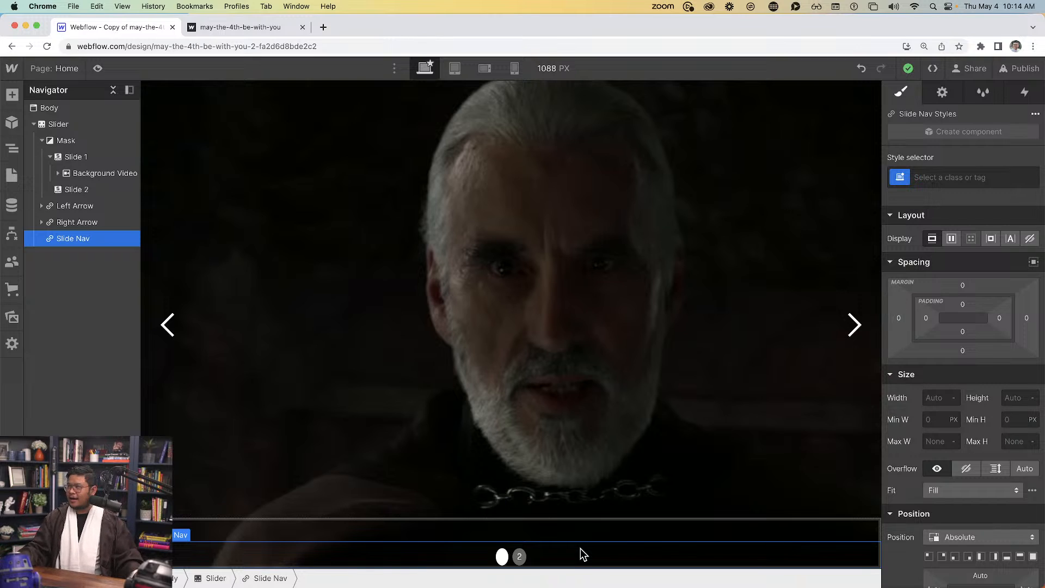
Set the Slide Nav's Display to None, then compare the slide with the published site
{"action": "left_click", "coordinate": [1030, 239]}
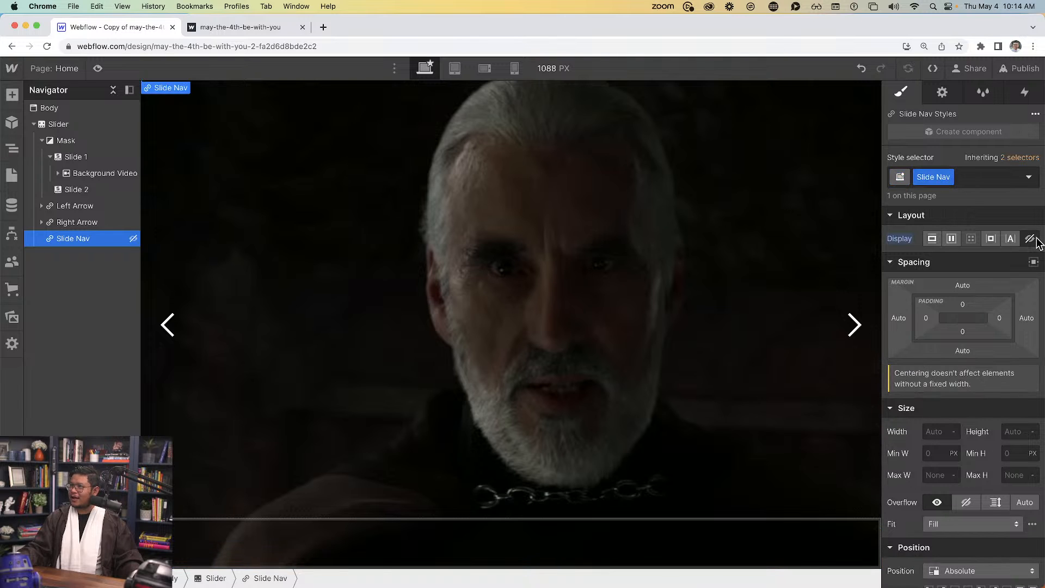
{"action": "left_click", "coordinate": [211, 22]}
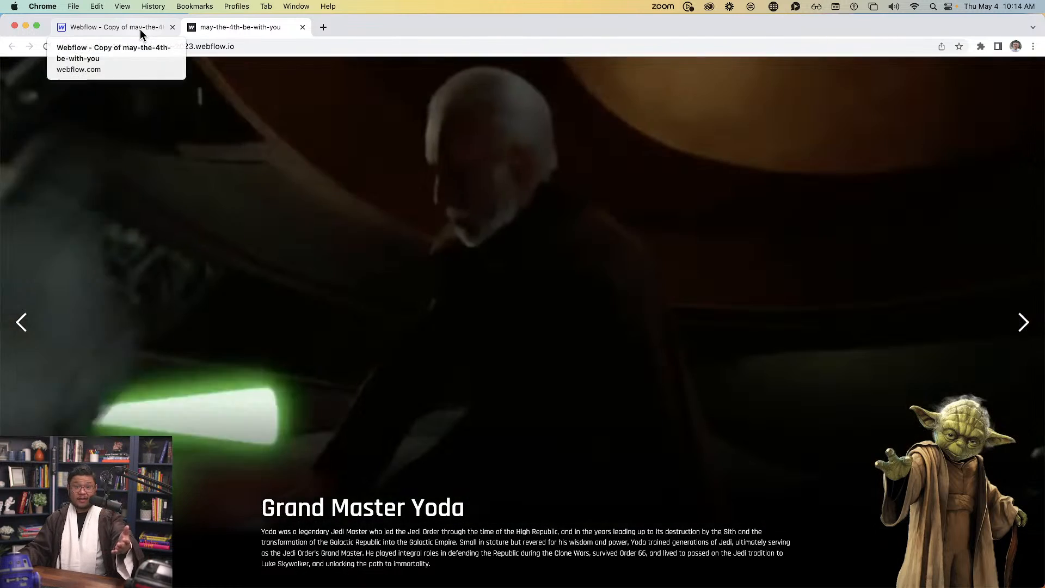
{"action": "left_click", "coordinate": [139, 28]}
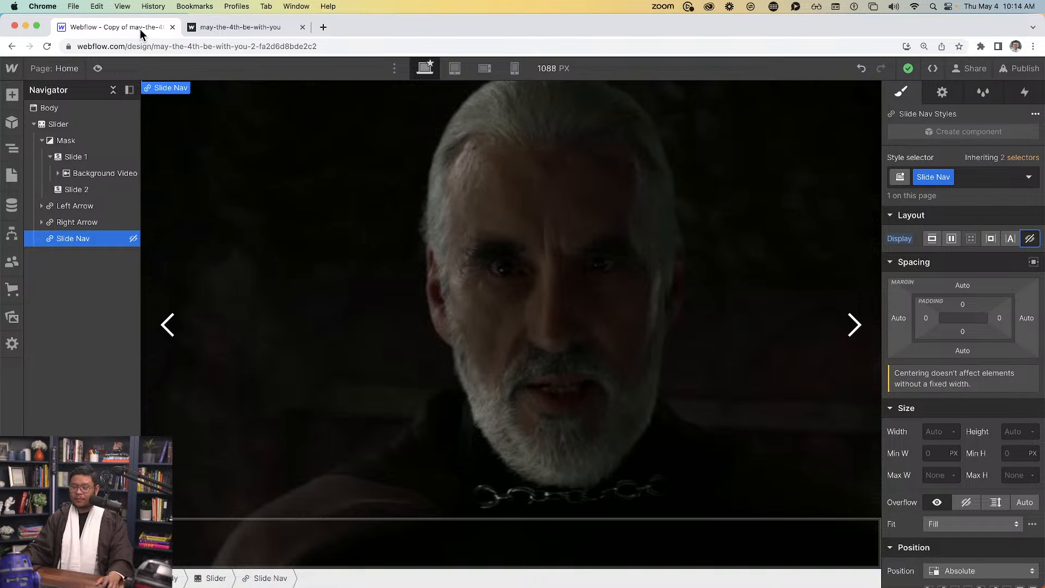
{"action": "left_click", "coordinate": [103, 173]}
{"action": "left_click", "coordinate": [490, 546]}
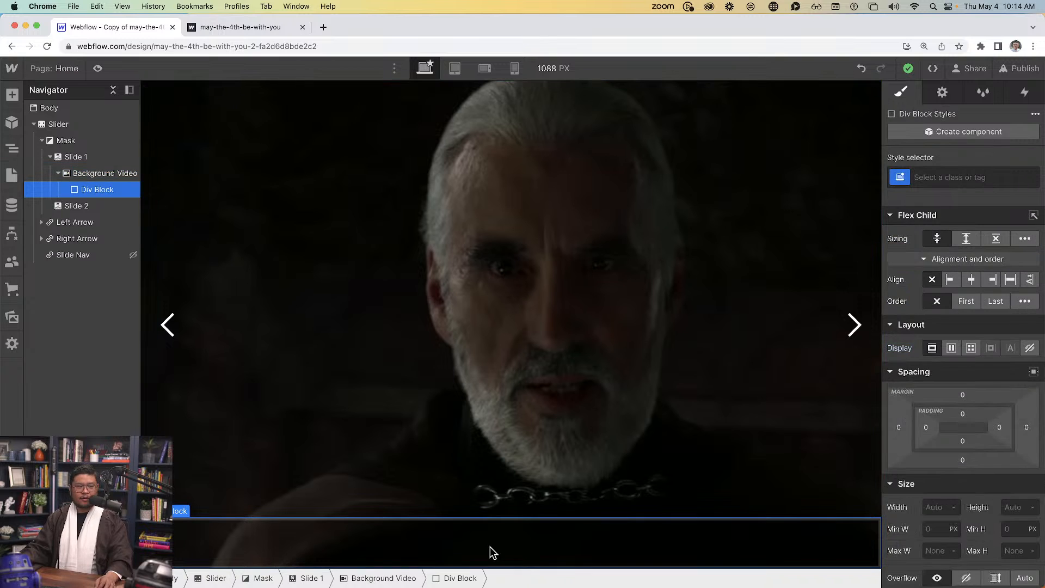
{"action": "left_click", "coordinate": [237, 27]}
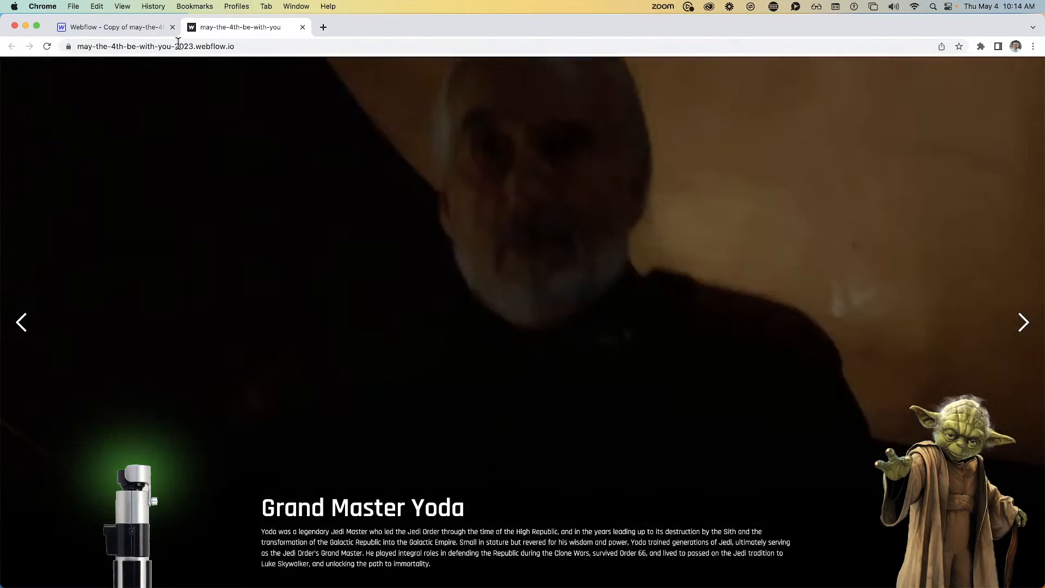
{"action": "left_click", "coordinate": [163, 30]}
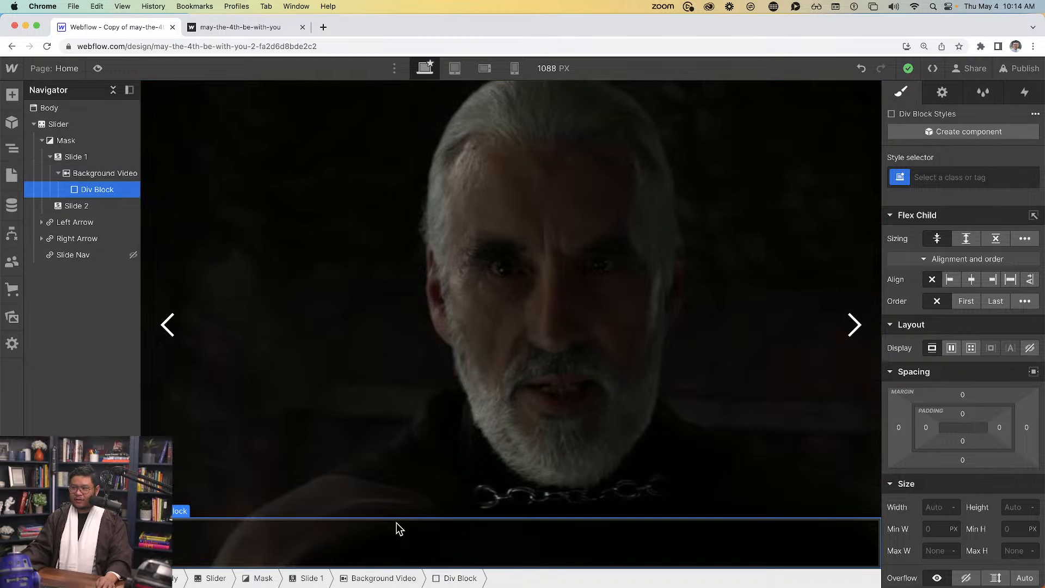
Insert a Div Block into the bottom block, duplicate it twice, and reselect the parent
{"action": "key", "text": "super+e"}
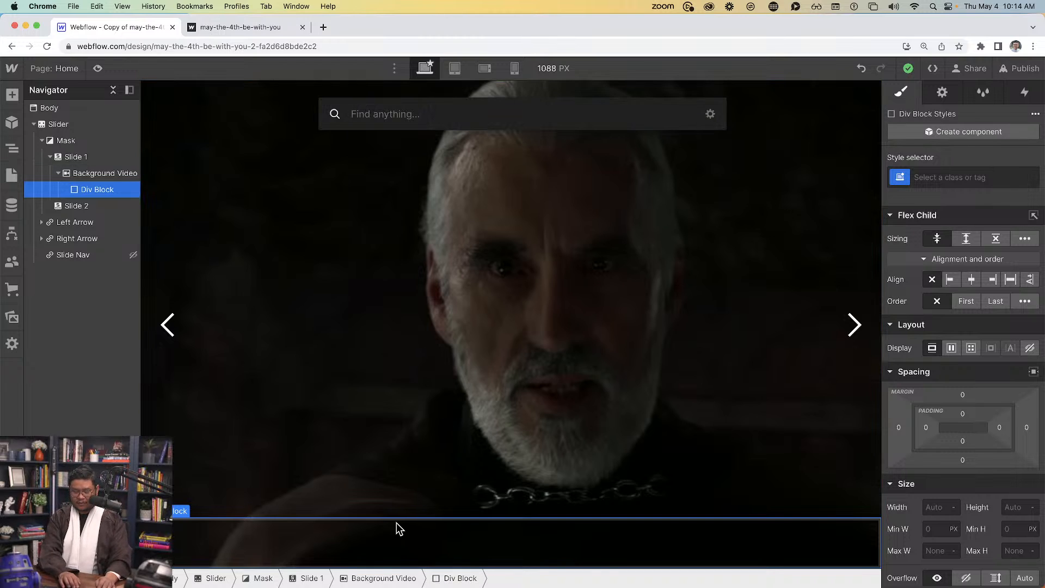
{"action": "type", "text": "div"}
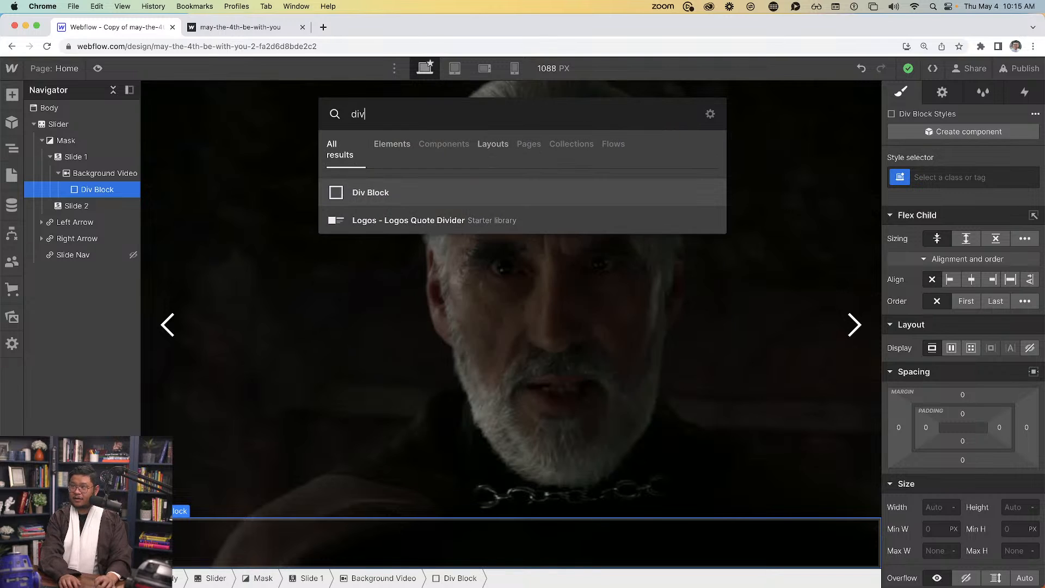
{"action": "key", "text": "Return"}
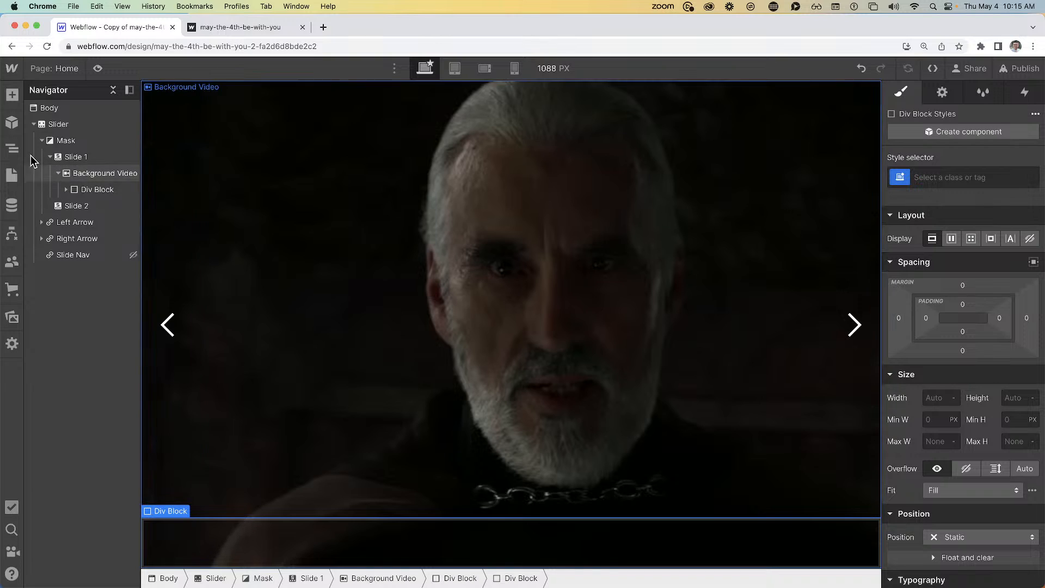
{"action": "left_click", "coordinate": [66, 189]}
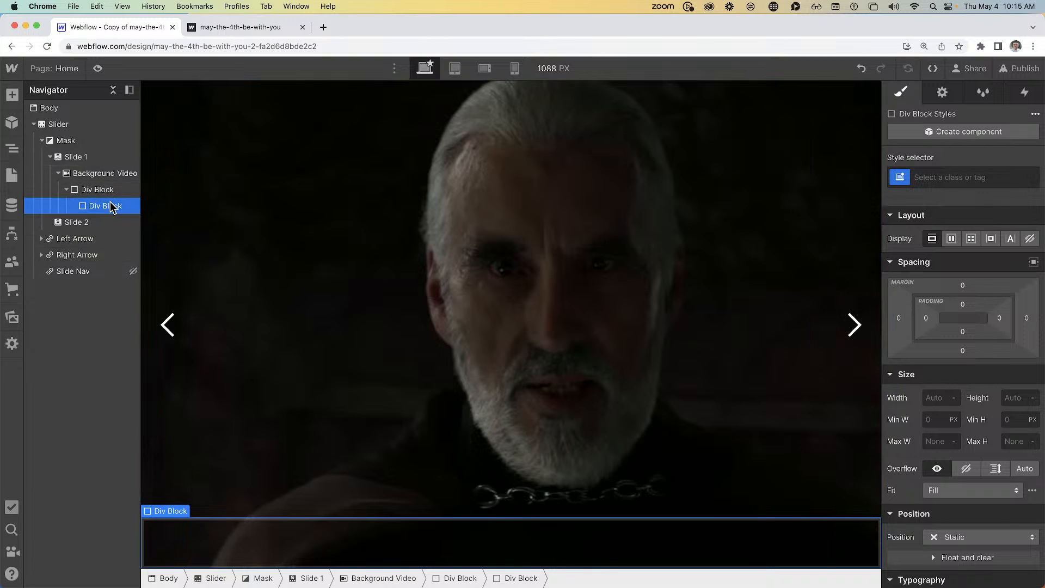
{"action": "key", "text": "super+d"}
{"action": "key", "text": "super+d"}
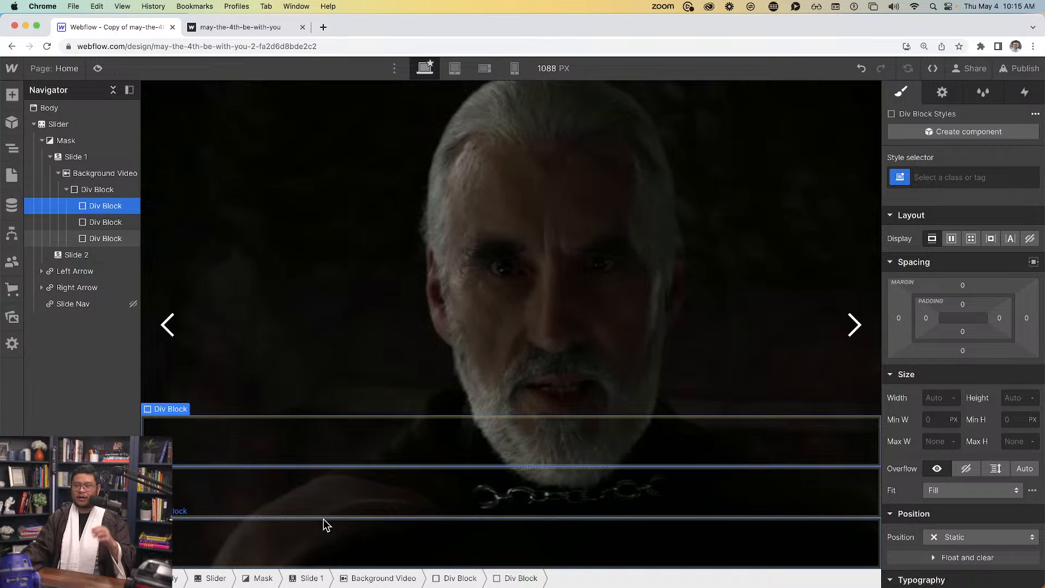
{"action": "left_click", "coordinate": [118, 191]}
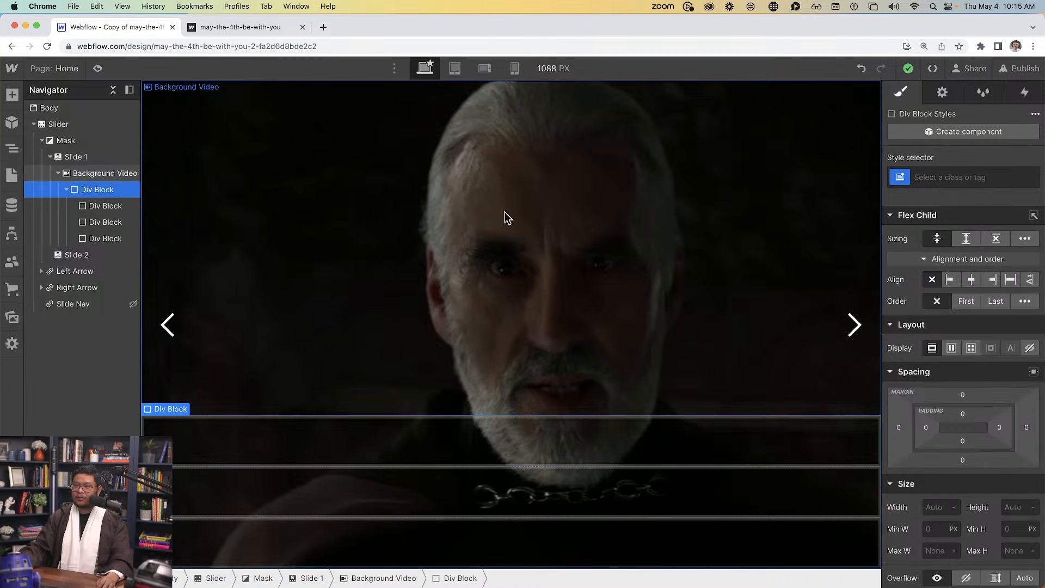
Give the parent block the class 'bottom-row' with Flex display and items aligned to End
{"action": "left_click", "coordinate": [964, 176]}
{"action": "type", "text": "bottom-row"}
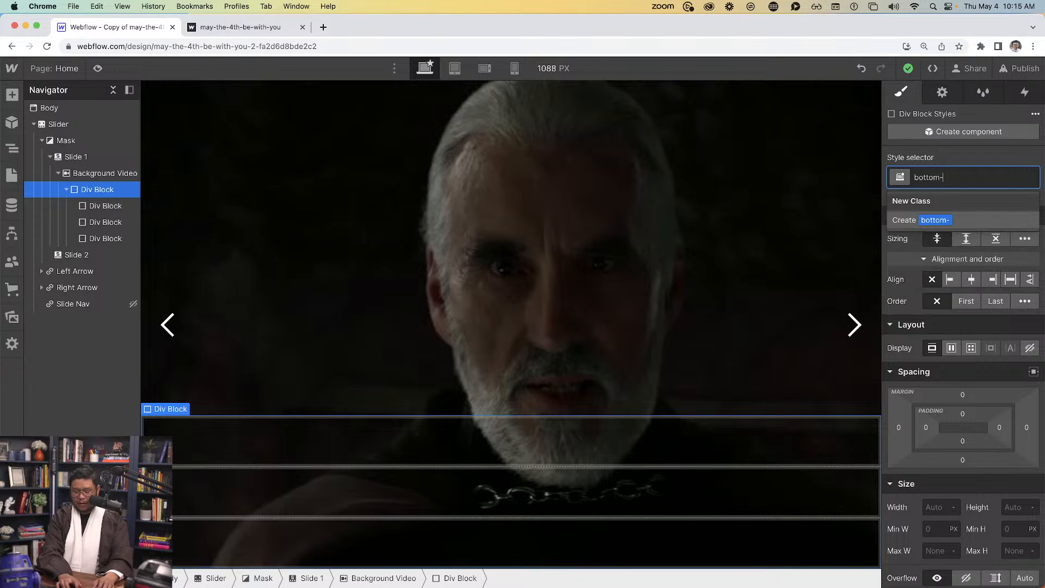
{"action": "key", "text": "Return"}
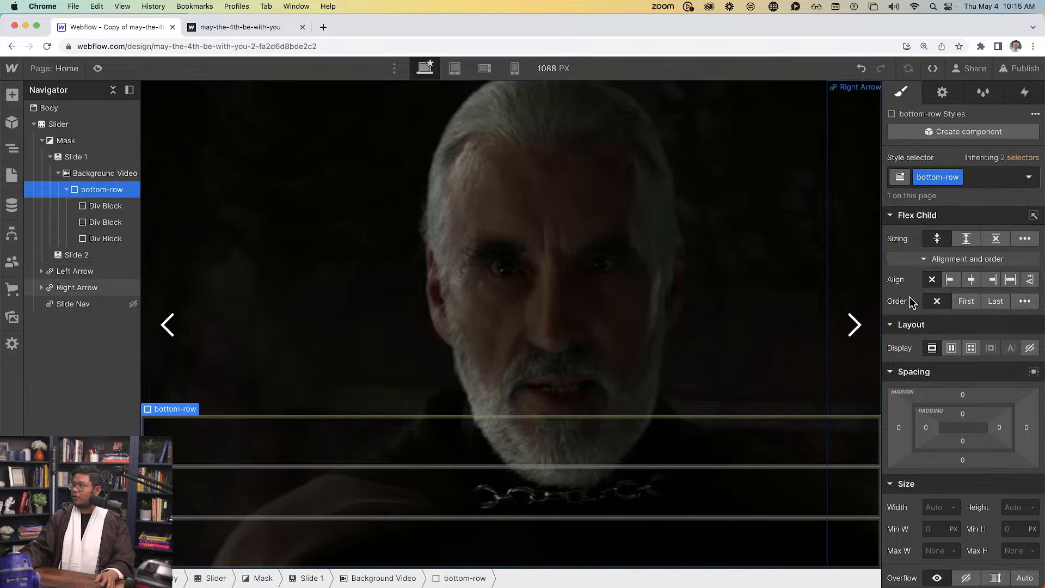
{"action": "left_click", "coordinate": [951, 348]}
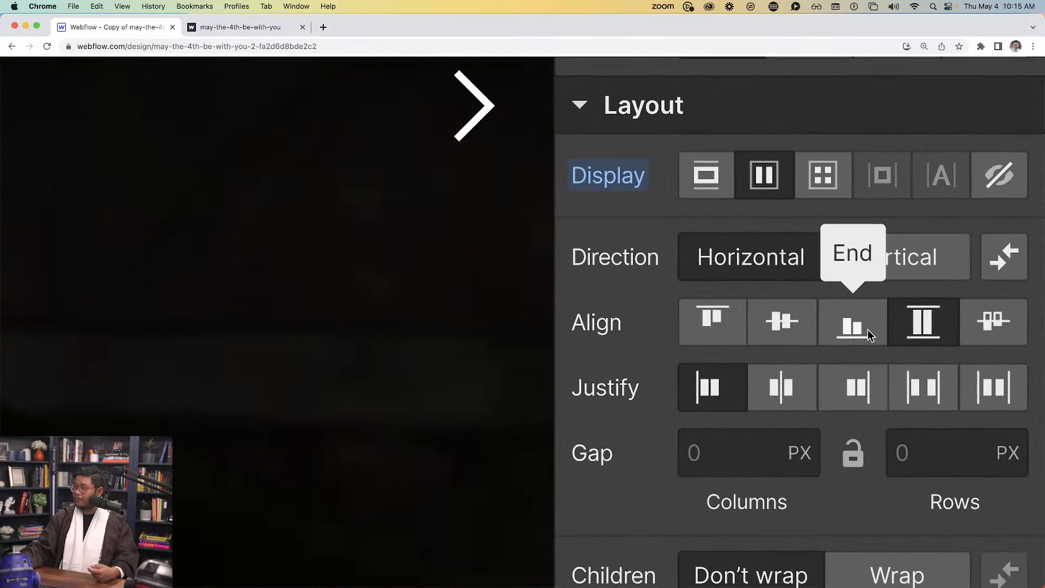
{"action": "left_click", "coordinate": [868, 332]}
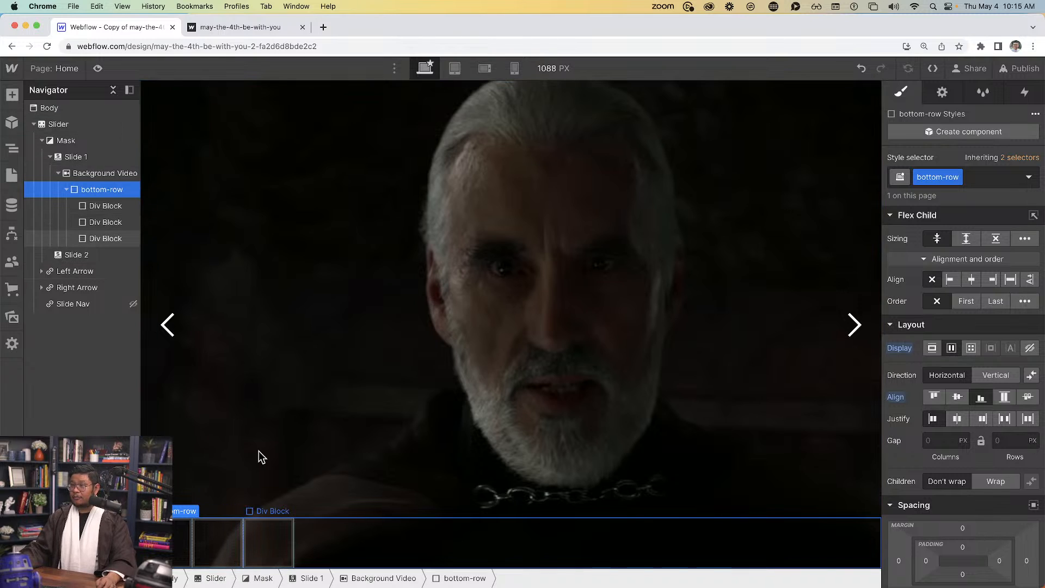
{"action": "left_click", "coordinate": [114, 206]}
{"action": "left_click", "coordinate": [949, 177]}
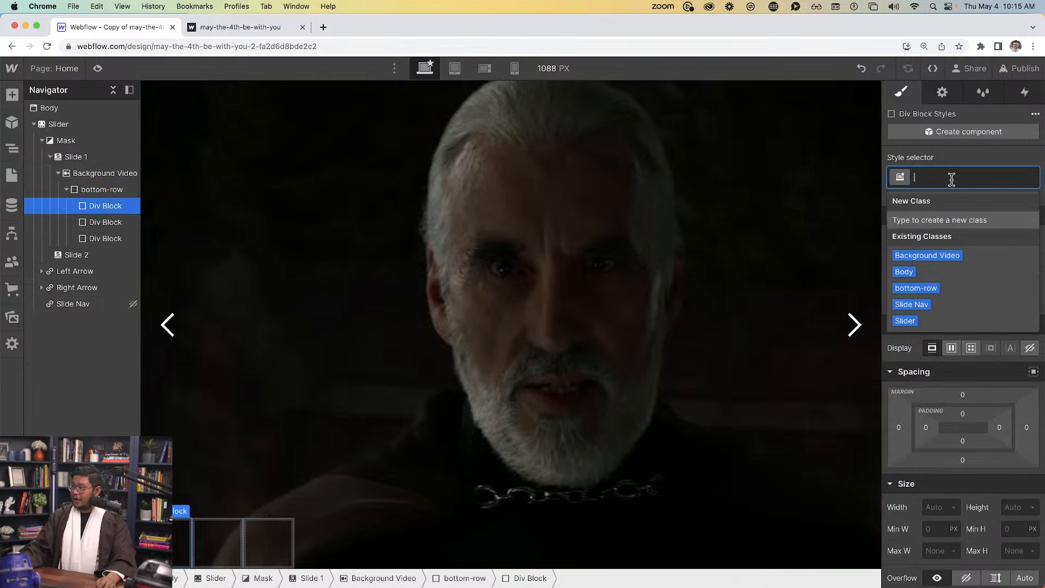
Name the first row block 'lightsaber-wrapper' and enter a width of 20
{"action": "type", "text": "lightsabv"}
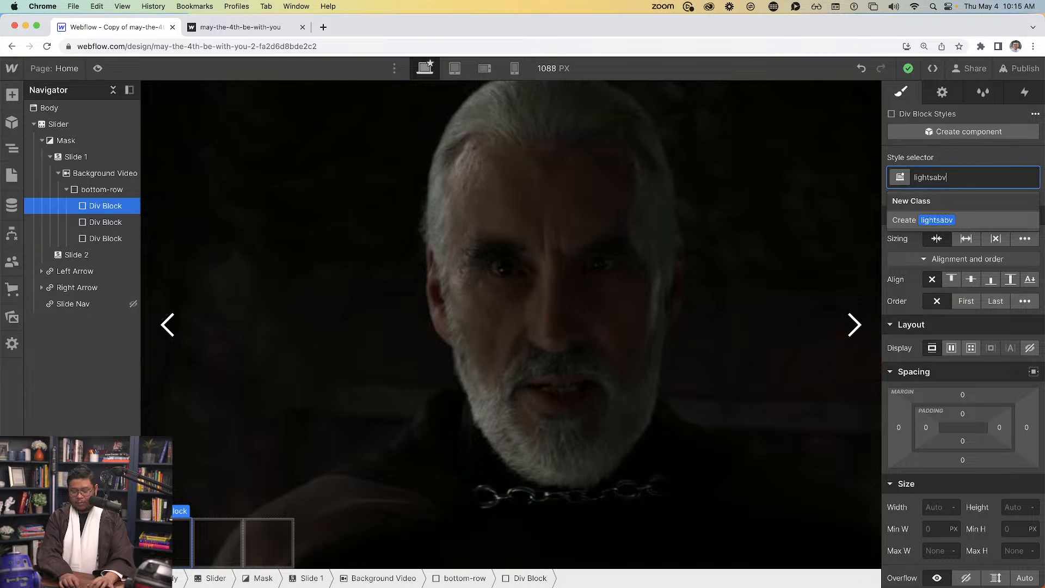
{"action": "type", "text": "er-wrapper"}
{"action": "key", "text": "super+a"}
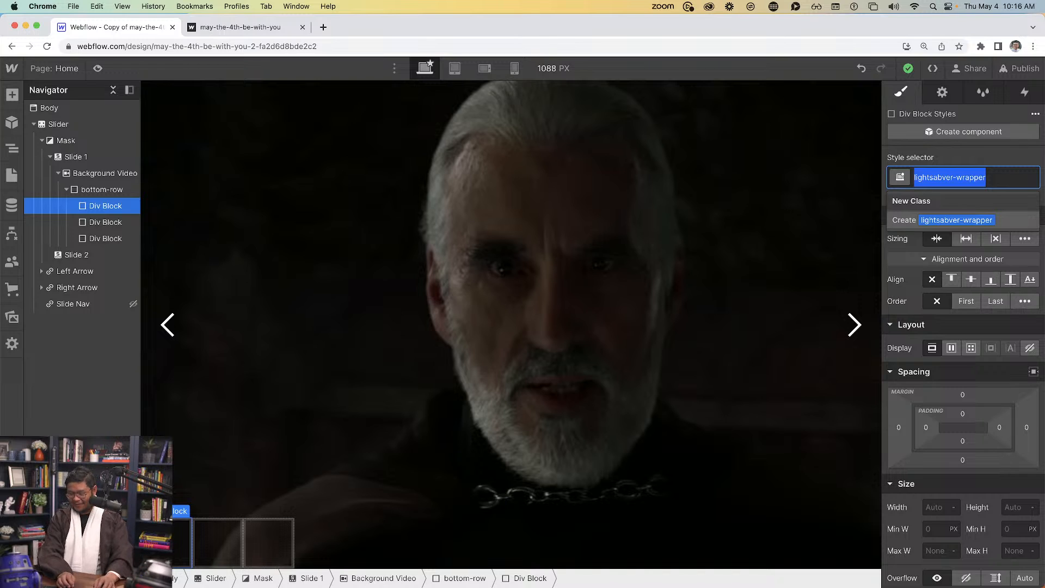
{"action": "type", "text": "lig"}
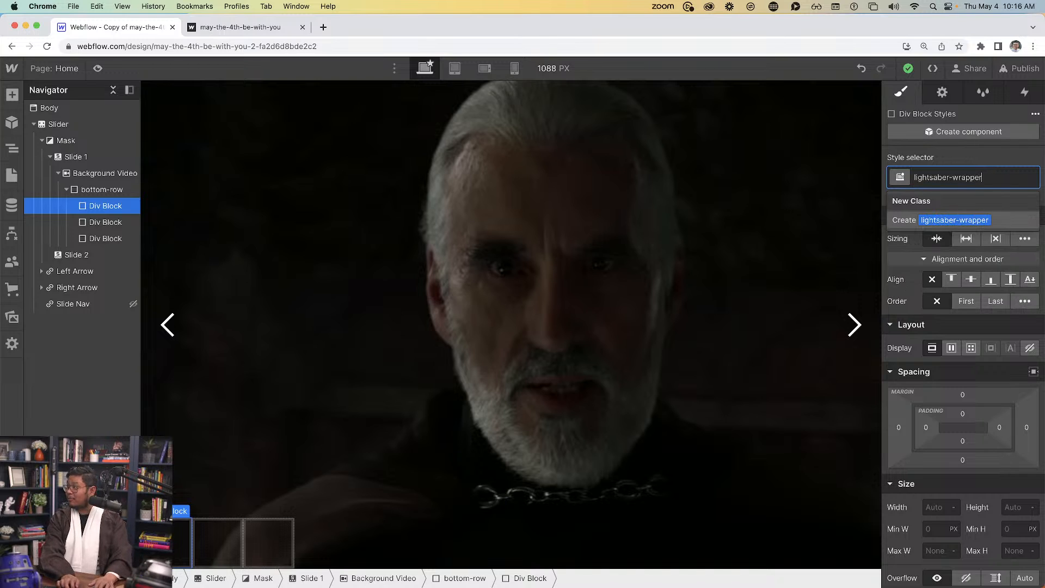
{"action": "key", "text": "Return"}
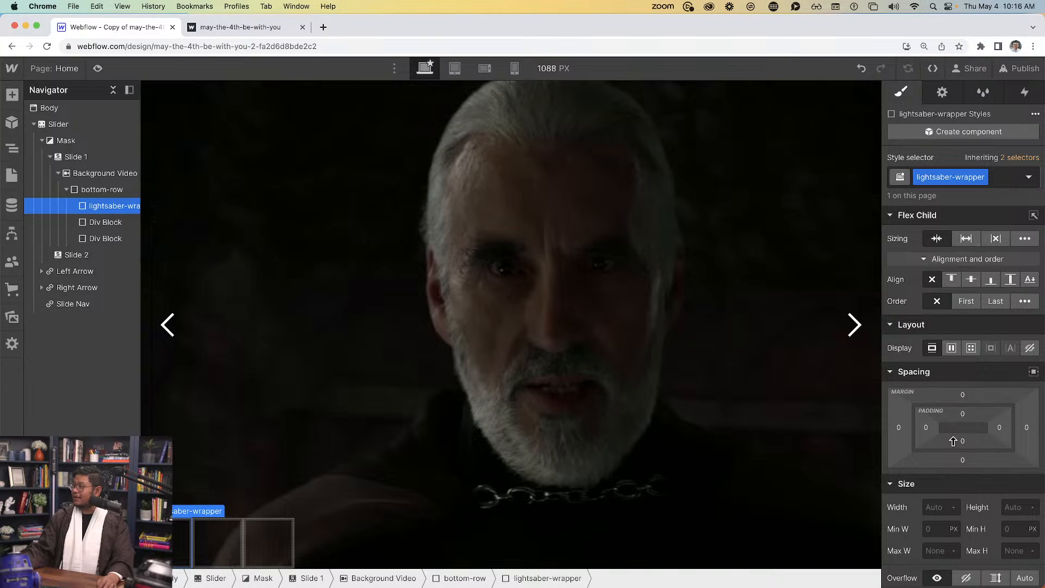
{"action": "left_click", "coordinate": [934, 509]}
{"action": "type", "text": "20"}
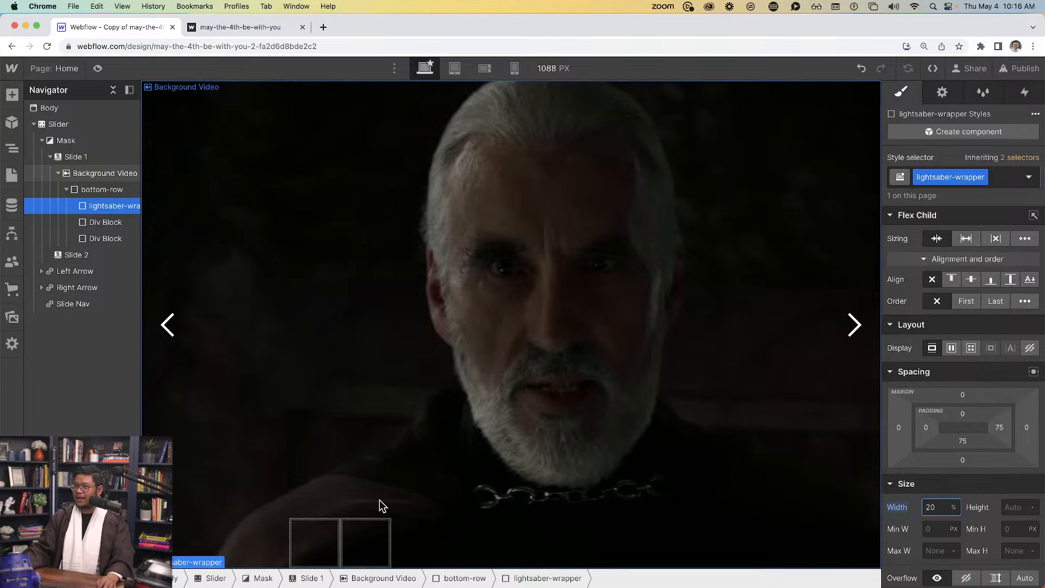
Give the second block the class 'content-wrapper' and let it grow to fill the row
{"action": "left_click", "coordinate": [109, 221]}
{"action": "left_click", "coordinate": [977, 177]}
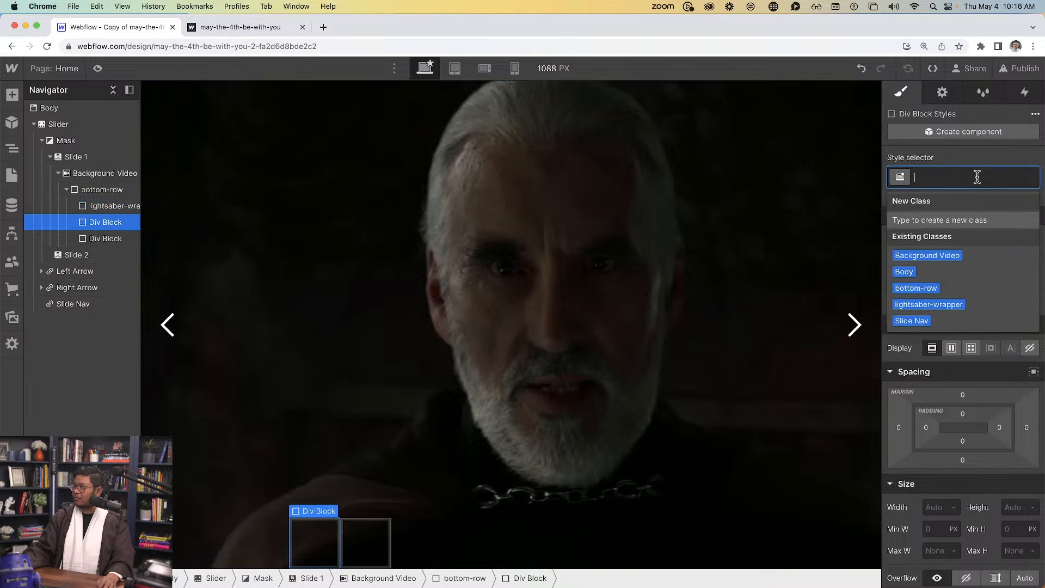
{"action": "type", "text": "content-wrapper"}
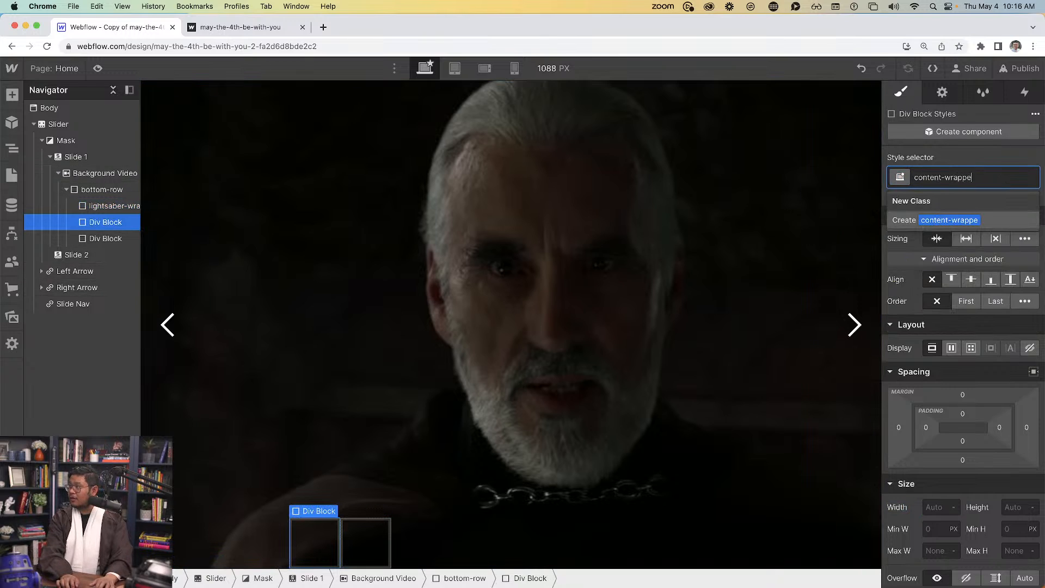
{"action": "key", "text": "Return"}
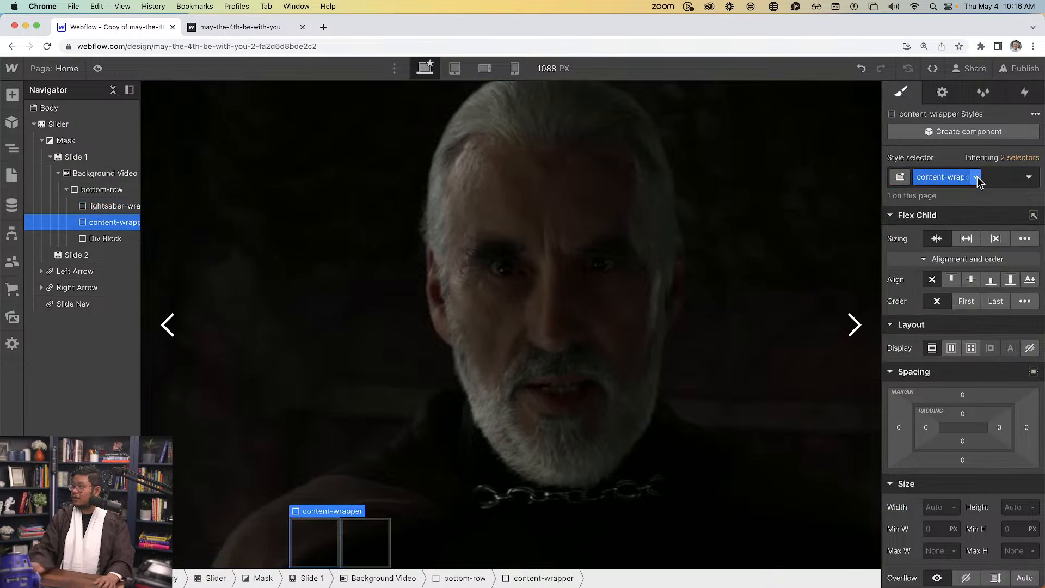
{"action": "left_click", "coordinate": [967, 239]}
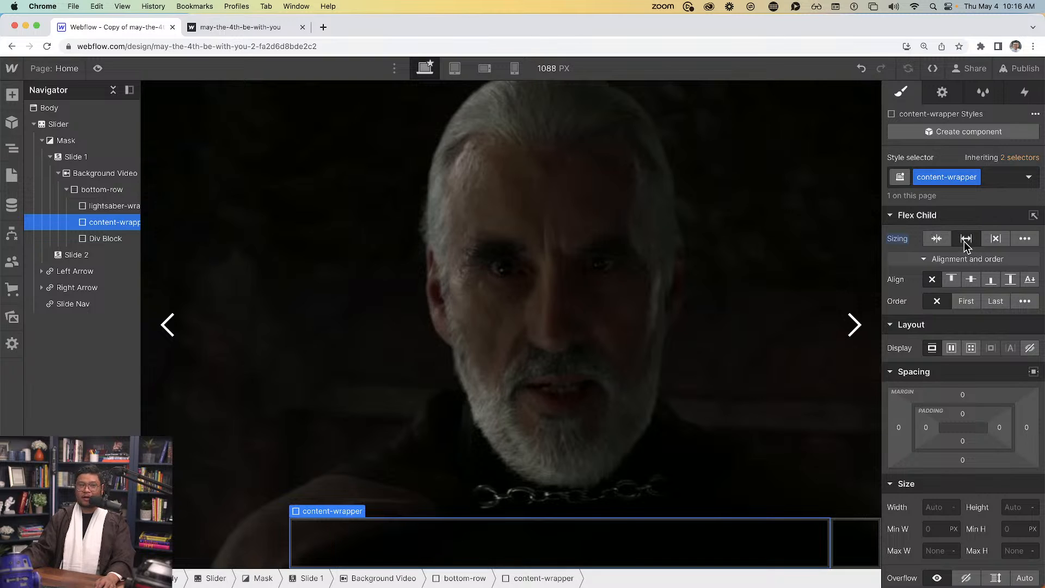
Name the third block 'character-wrapper' and set its width to 20%
{"action": "left_click", "coordinate": [98, 238]}
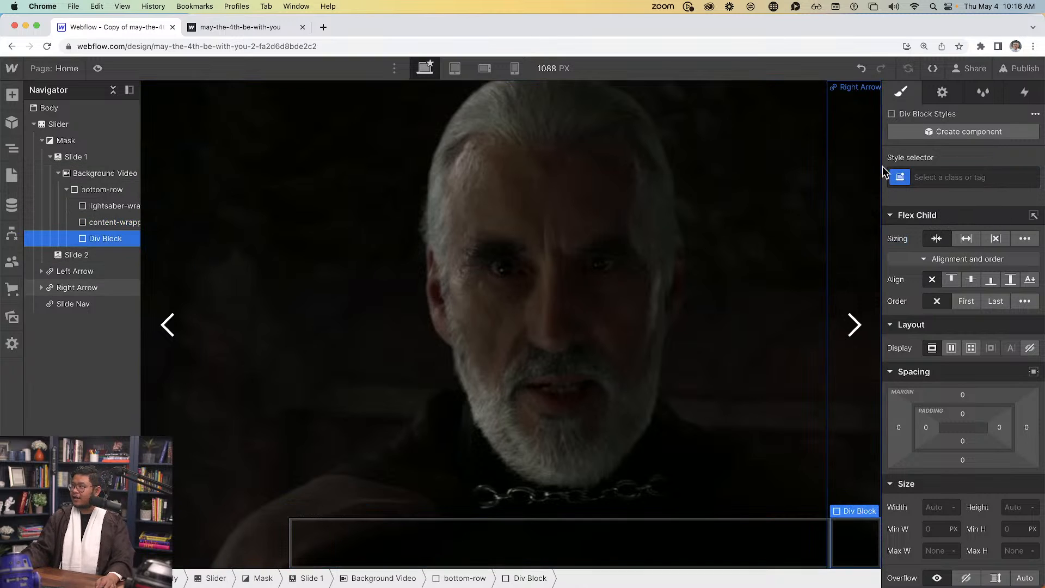
{"action": "left_click", "coordinate": [929, 174]}
{"action": "type", "text": "characvter-wra"}
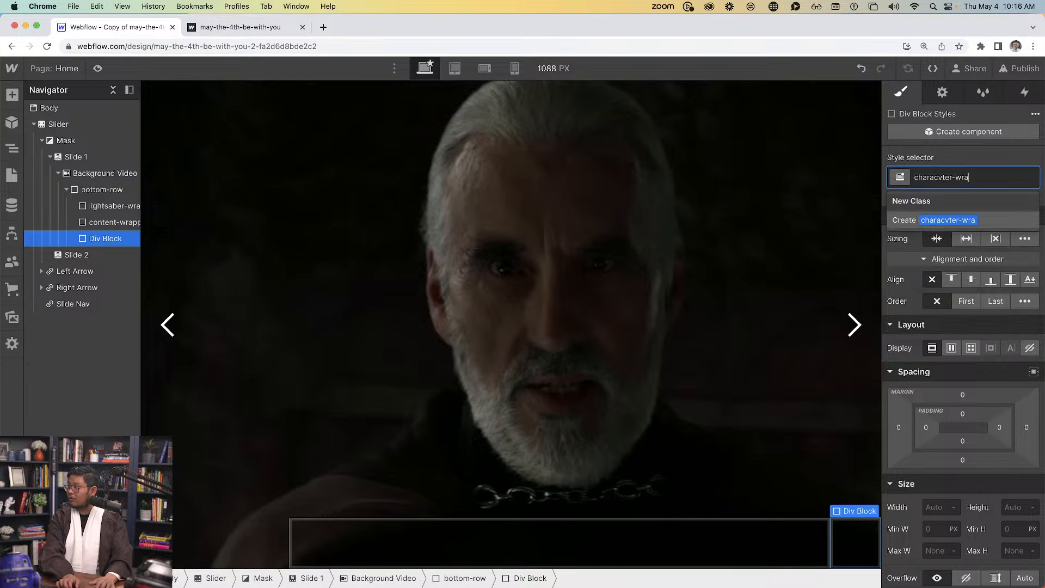
{"action": "key", "text": "super+a"}
{"action": "type", "text": "charac"}
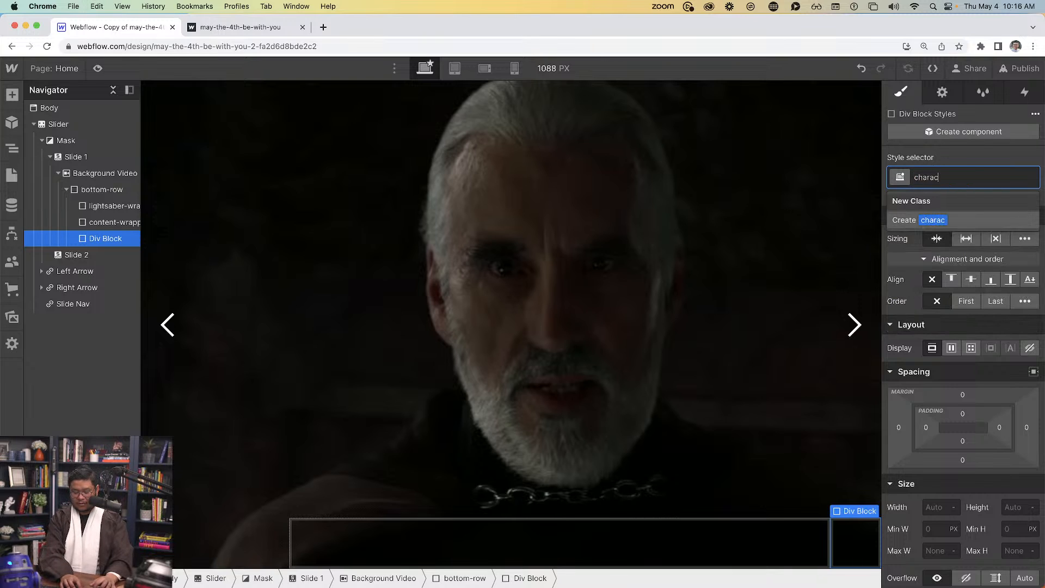
{"action": "type", "text": "ter-wrapper"}
{"action": "key", "text": "Return"}
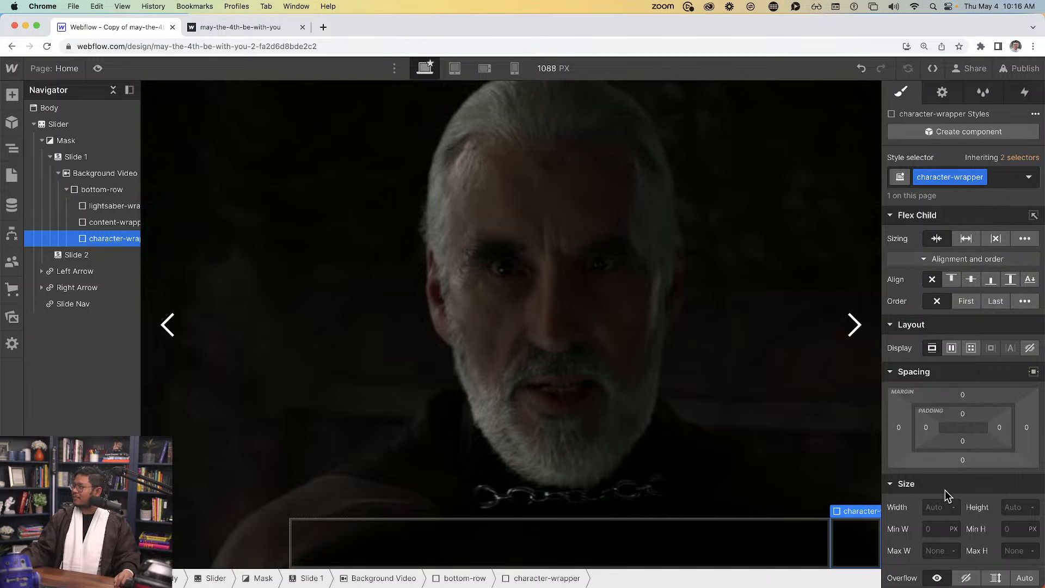
{"action": "left_click", "coordinate": [938, 510]}
{"action": "type", "text": "20"}
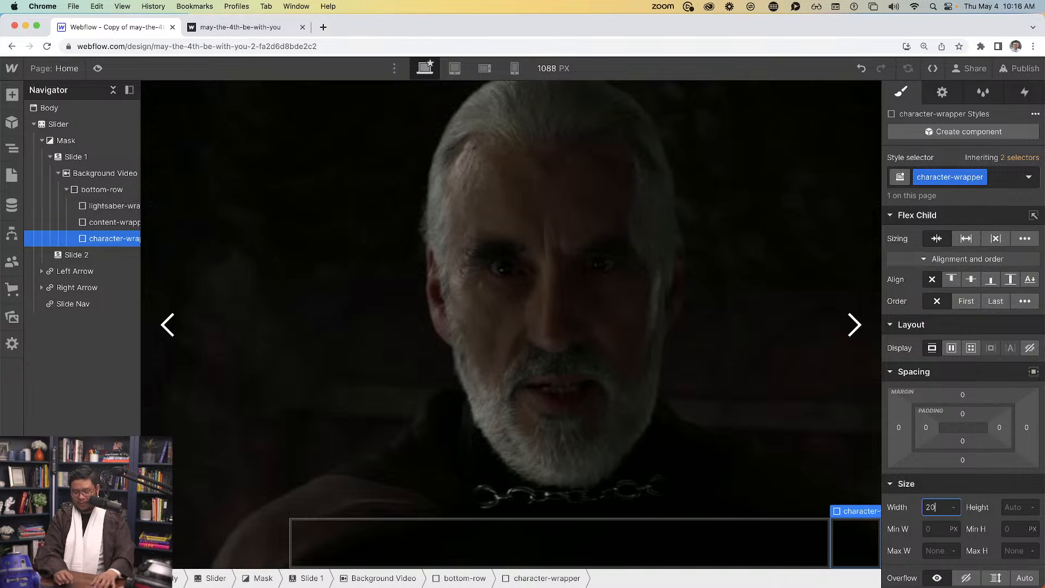
{"action": "type", "text": "%"}
{"action": "key", "text": "Return"}
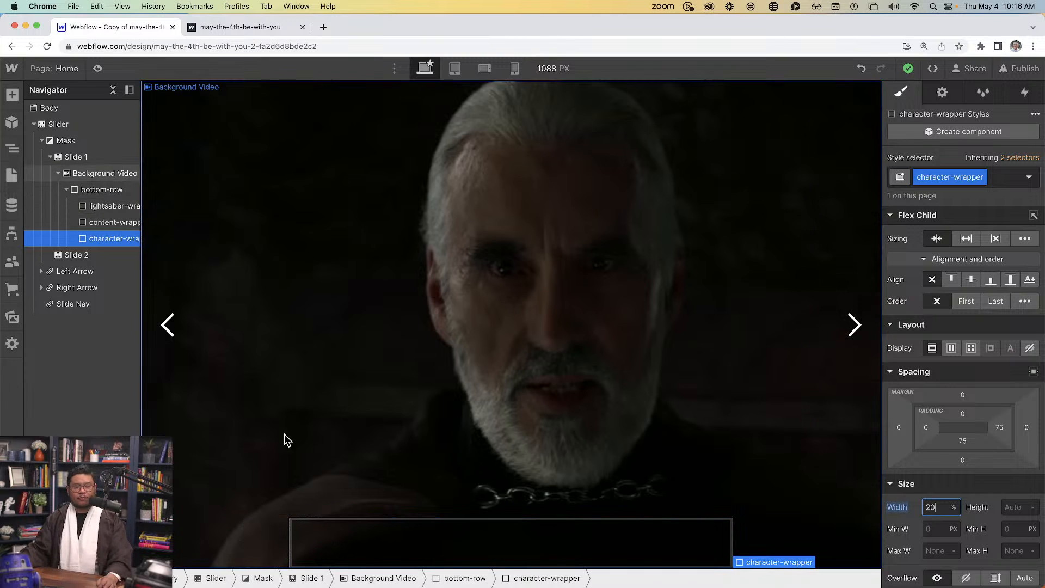
{"action": "left_click", "coordinate": [112, 201]}
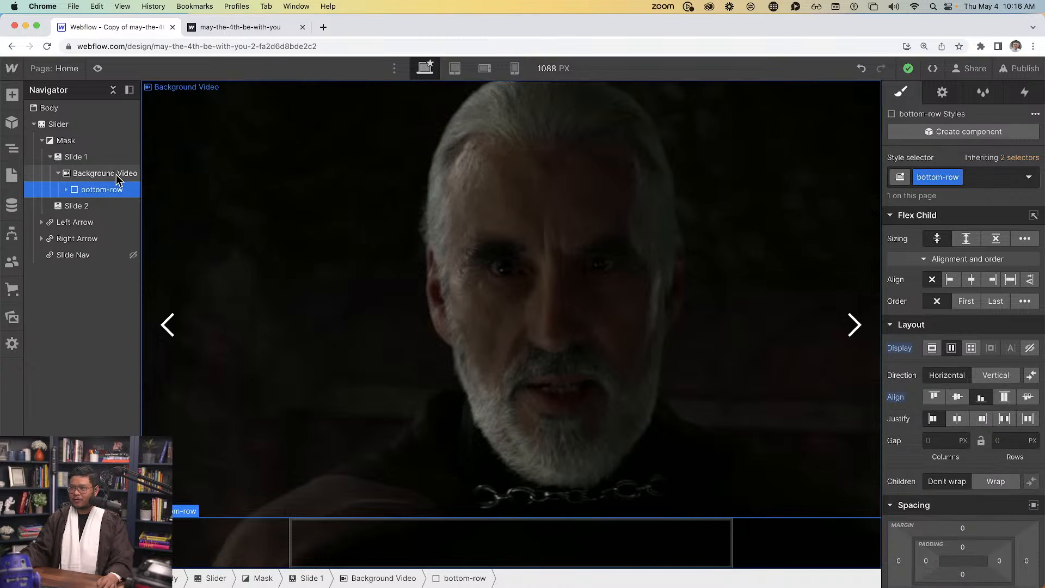
{"action": "left_click", "coordinate": [117, 174]}
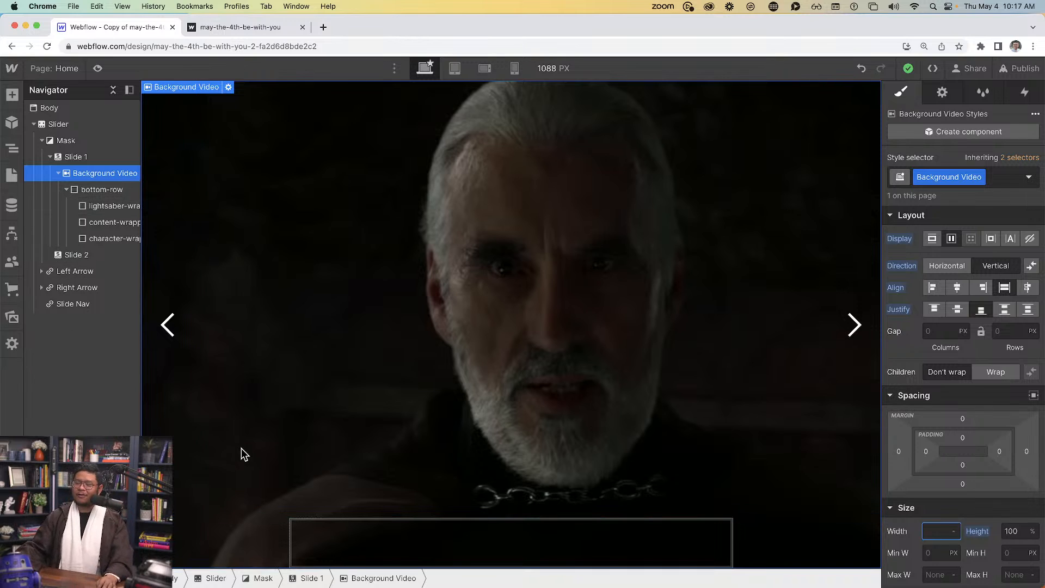
{"action": "left_click", "coordinate": [342, 555]}
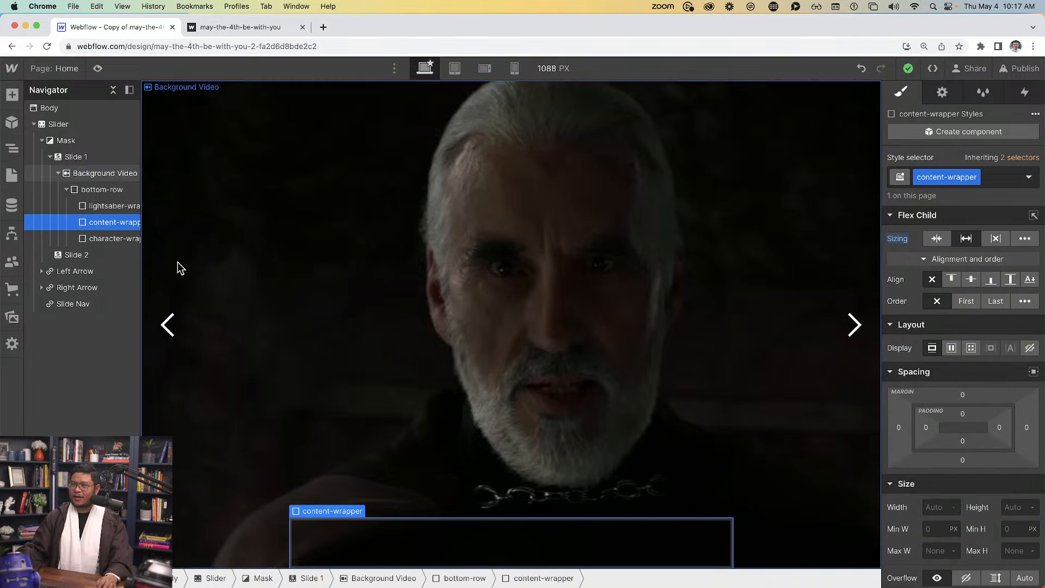
{"action": "left_click", "coordinate": [132, 207]}
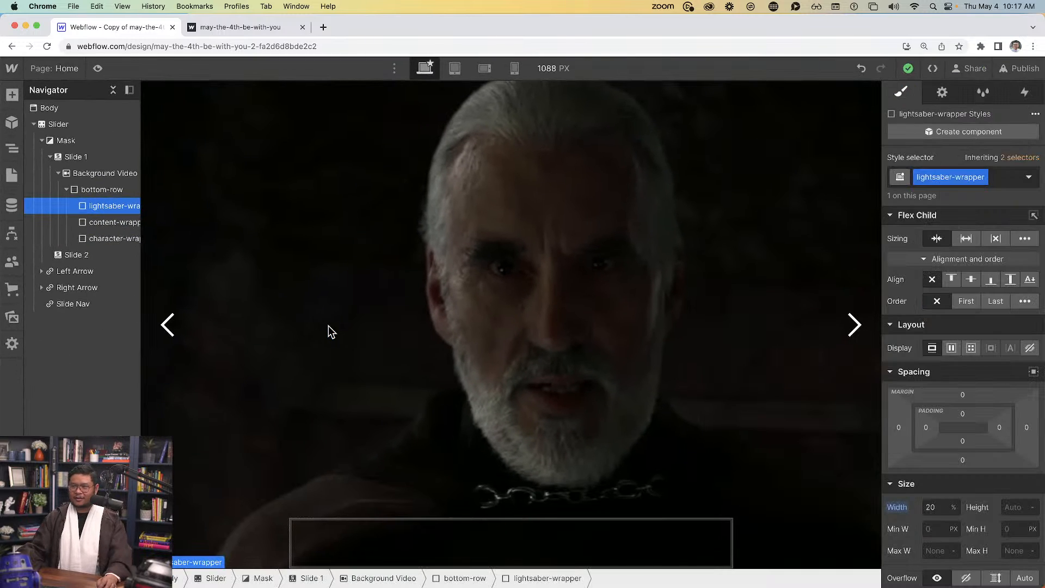
Insert an image showing 19-191689_yodas-lightsaber.png into lightsaber-wrapper
{"action": "key", "text": "super+k"}
{"action": "type", "text": "image"}
{"action": "key", "text": "Return"}
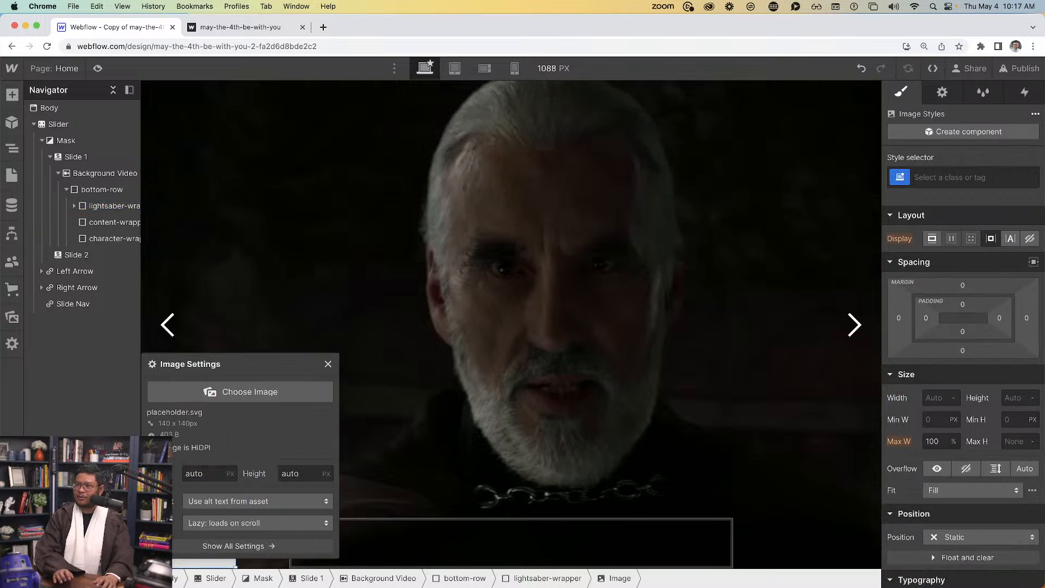
{"action": "left_click", "coordinate": [283, 392]}
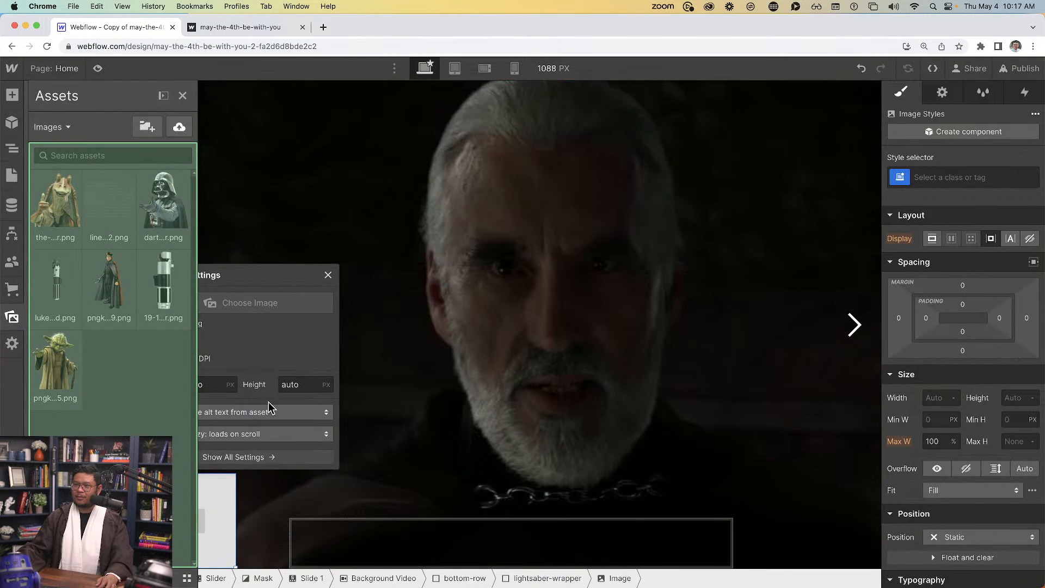
{"action": "left_click", "coordinate": [163, 327]}
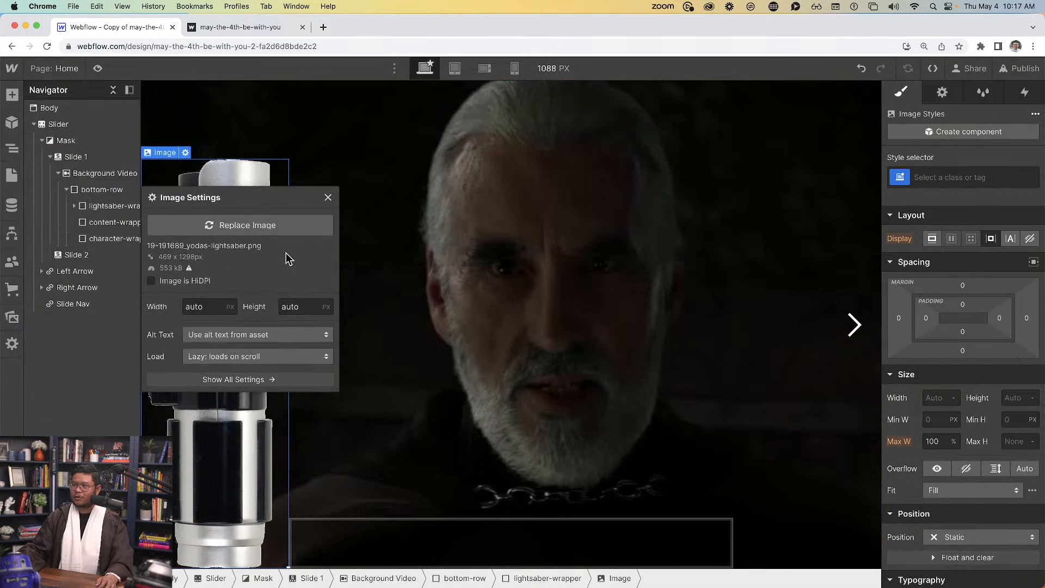
{"action": "left_click", "coordinate": [327, 197]}
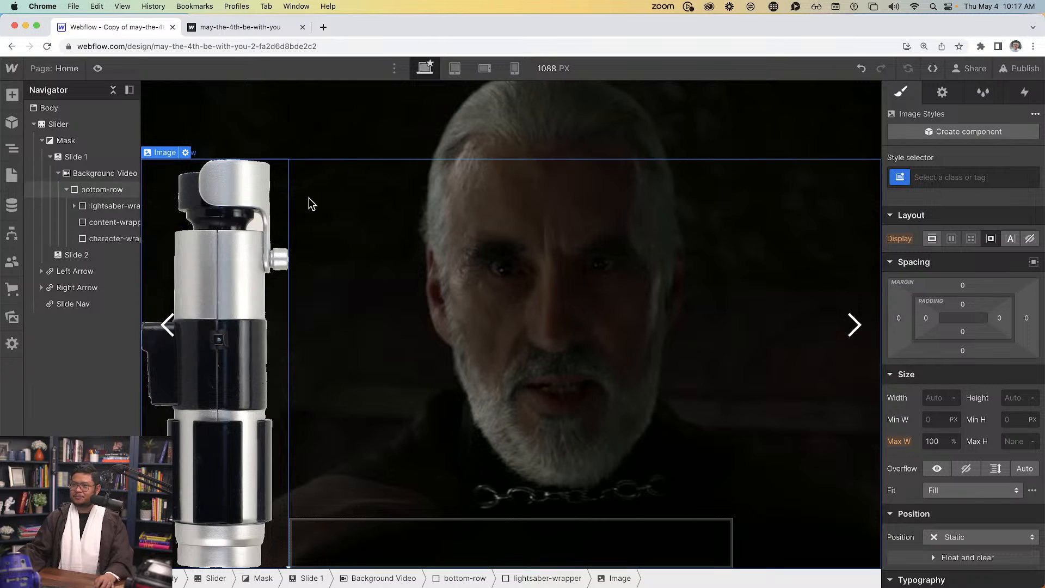
Select the new image in the Navigator and give it a new 'lightsaber' class
{"action": "left_click", "coordinate": [71, 206]}
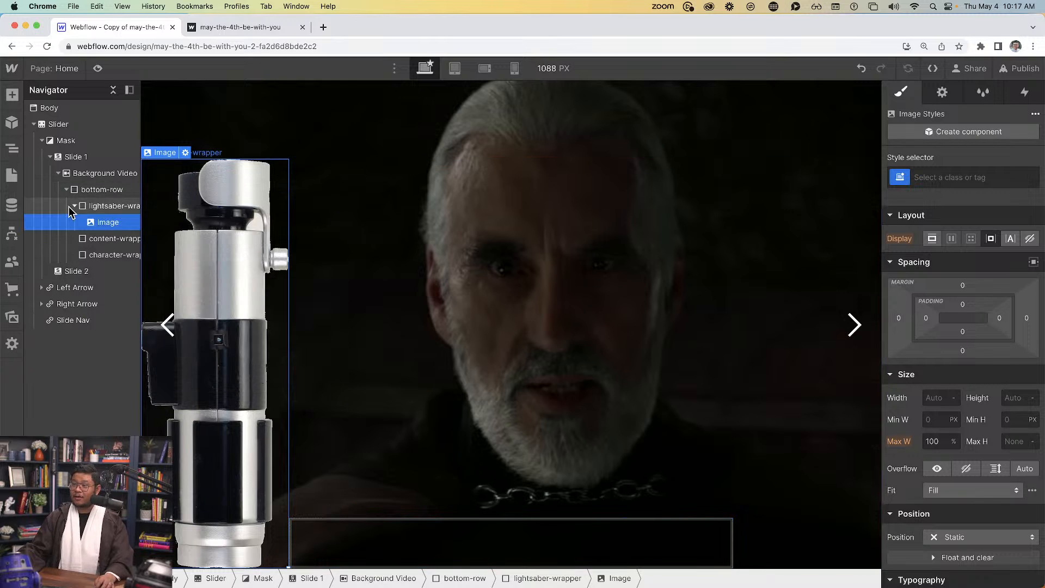
{"action": "left_click", "coordinate": [98, 205]}
{"action": "left_click", "coordinate": [112, 223]}
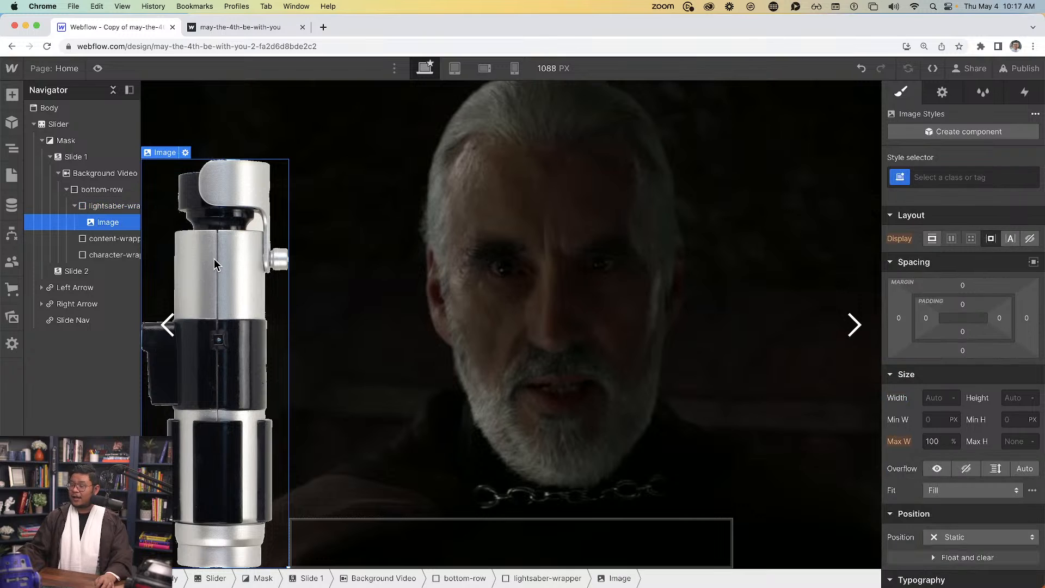
{"action": "left_click", "coordinate": [934, 178]}
{"action": "type", "text": "ligh"}
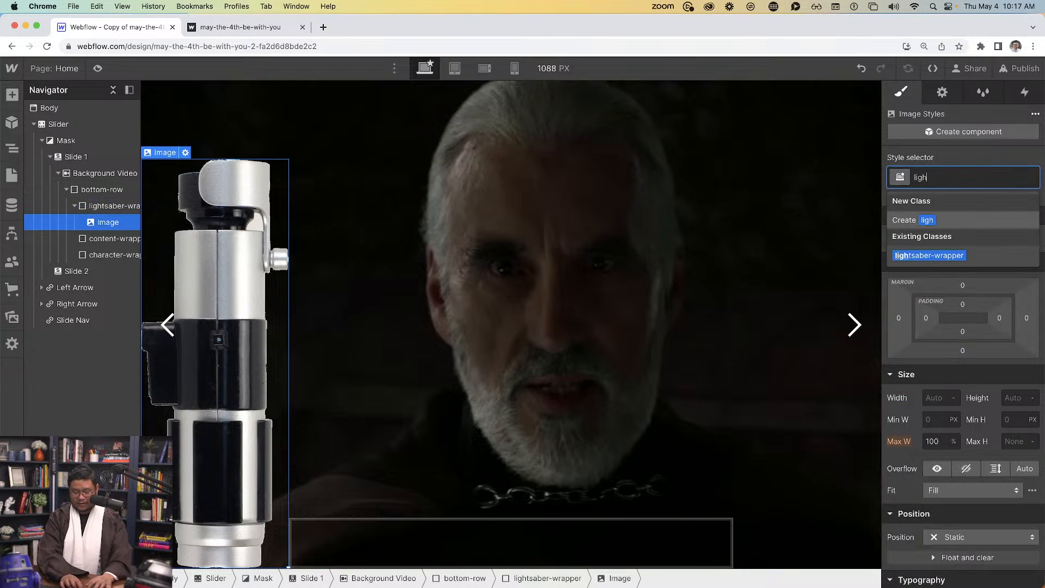
{"action": "type", "text": "tsaber"}
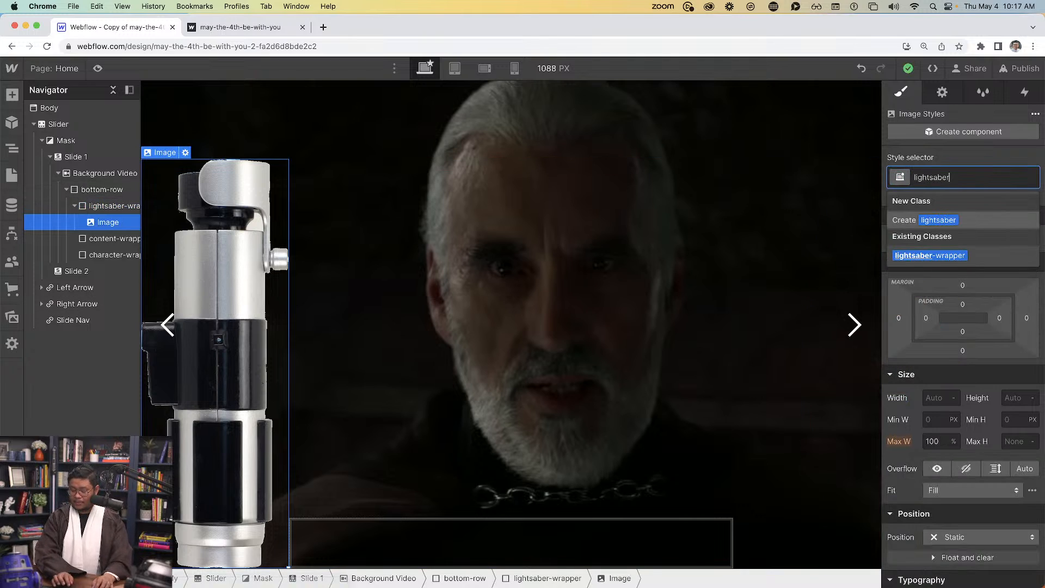
{"action": "key", "text": "Return"}
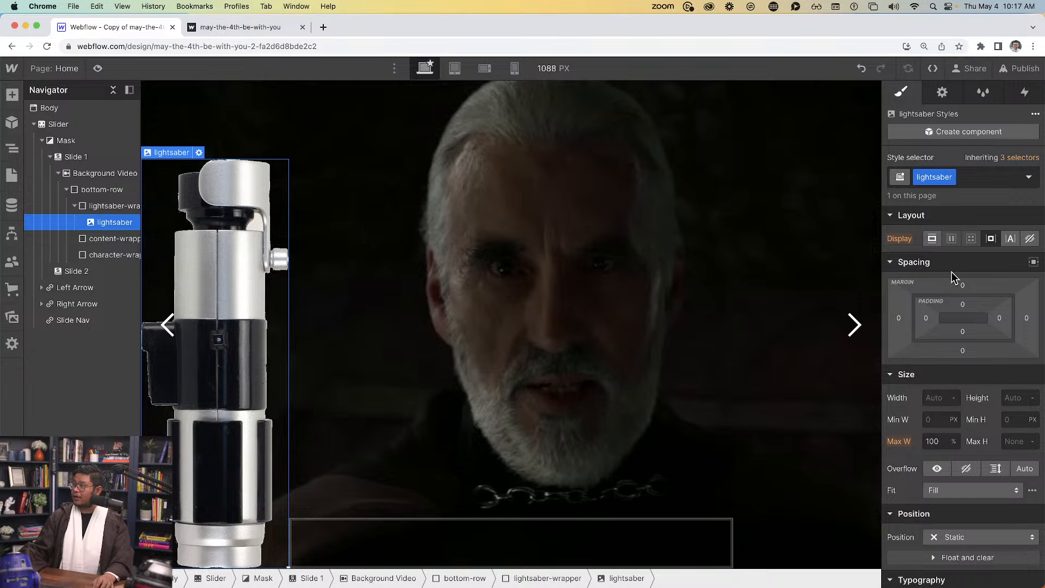
Set the lightsaber image width to 60 px, after trying 120 and 70
{"action": "left_click", "coordinate": [935, 397]}
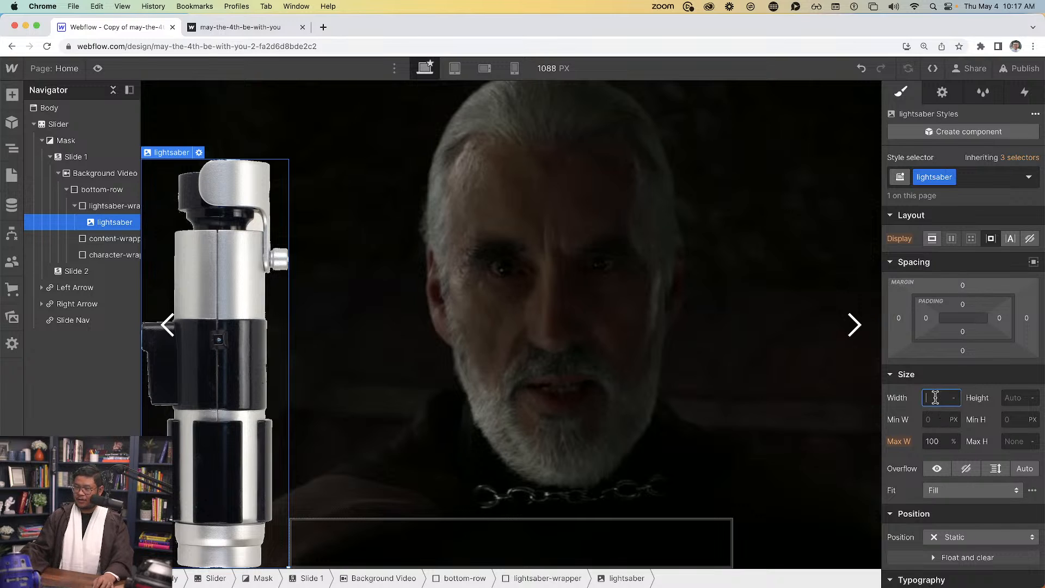
{"action": "type", "text": "120"}
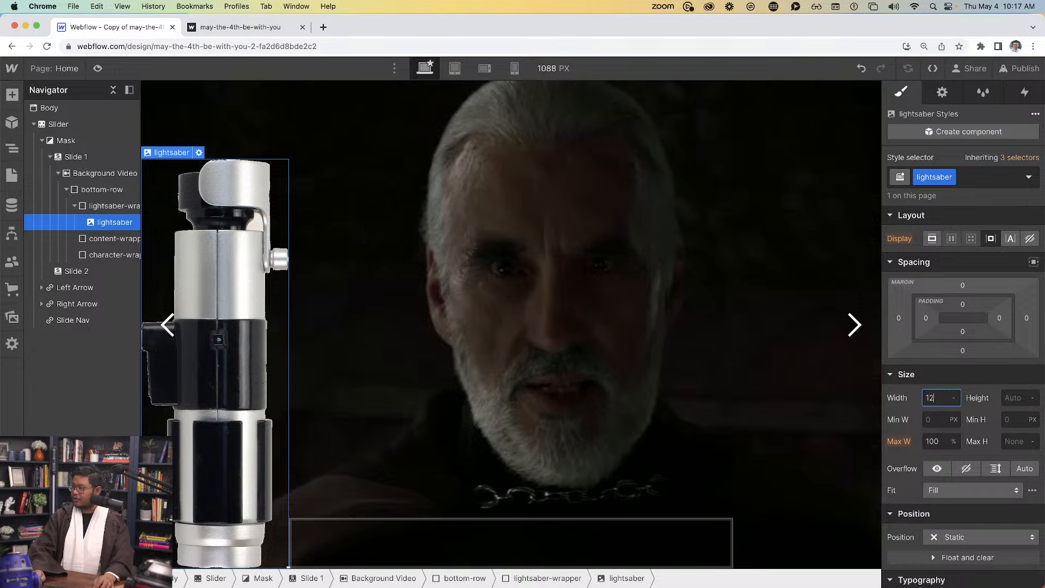
{"action": "key", "text": "BackSpace"}
{"action": "key", "text": "BackSpace"}
{"action": "key", "text": "BackSpace"}
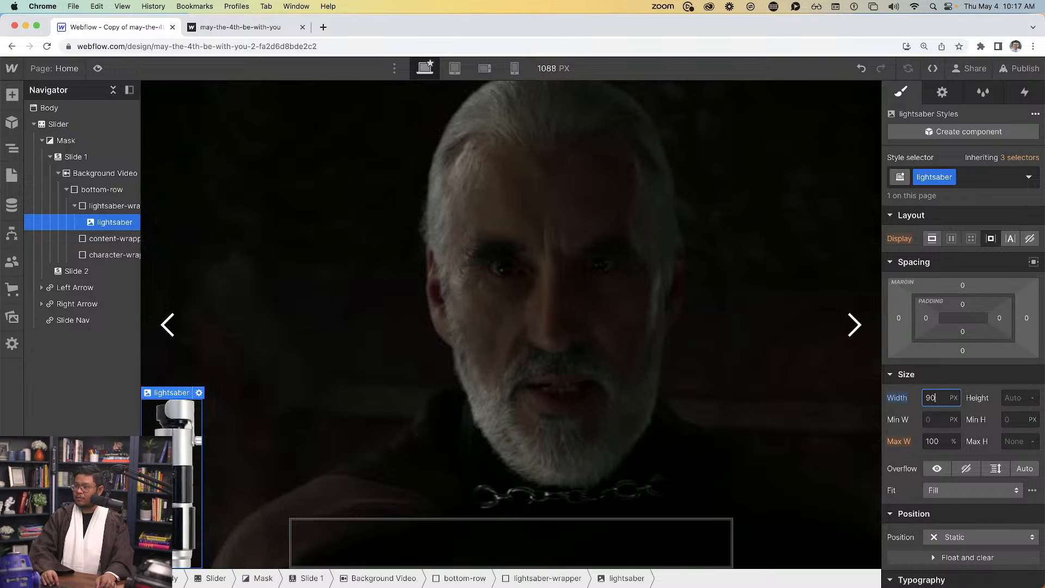
{"action": "type", "text": "70"}
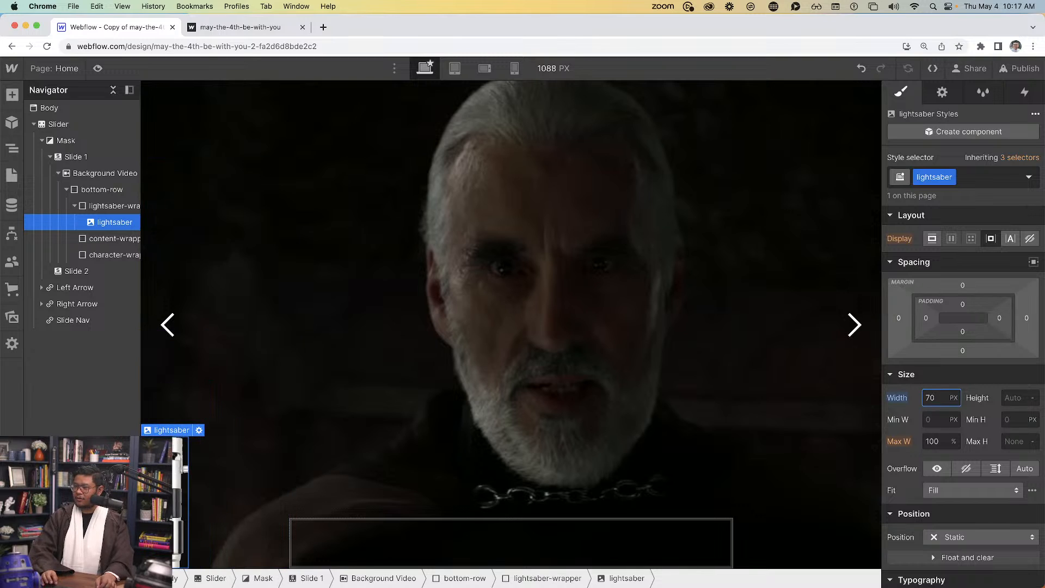
{"action": "key", "text": "BackSpace"}
{"action": "key", "text": "BackSpace"}
{"action": "type", "text": "60"}
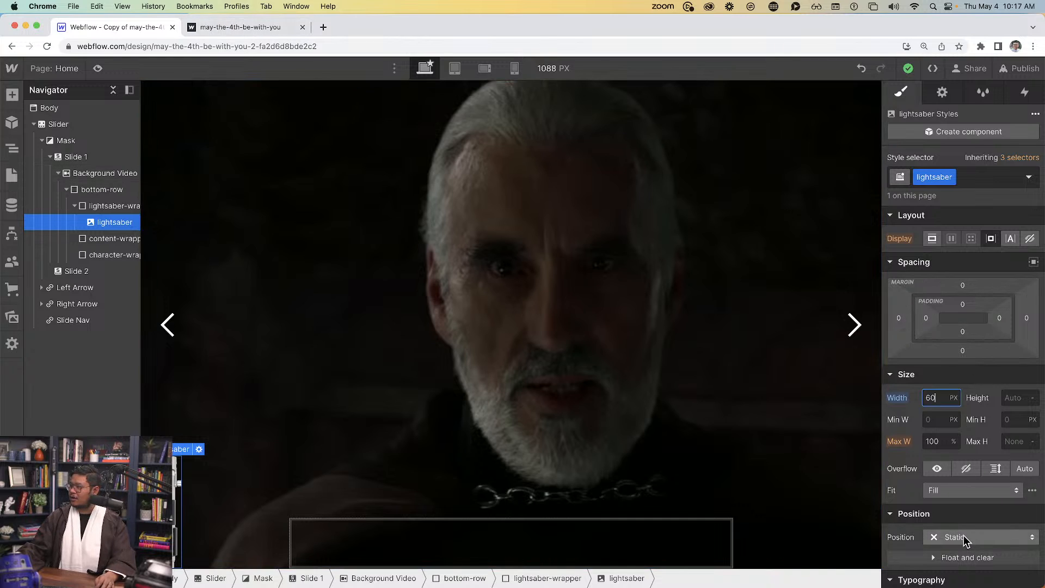
Make the lightsaber relatively positioned with a bottom offset of -28
{"action": "scroll", "coordinate": [963, 539], "scroll_direction": "down", "scroll_amount": 1}
{"action": "left_click", "coordinate": [933, 501]}
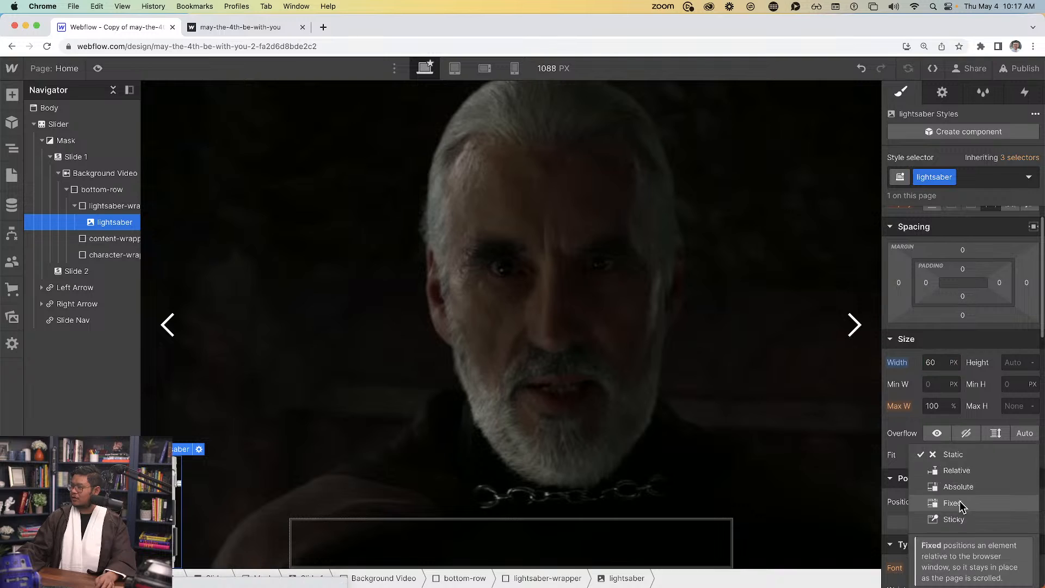
{"action": "left_click", "coordinate": [966, 472]}
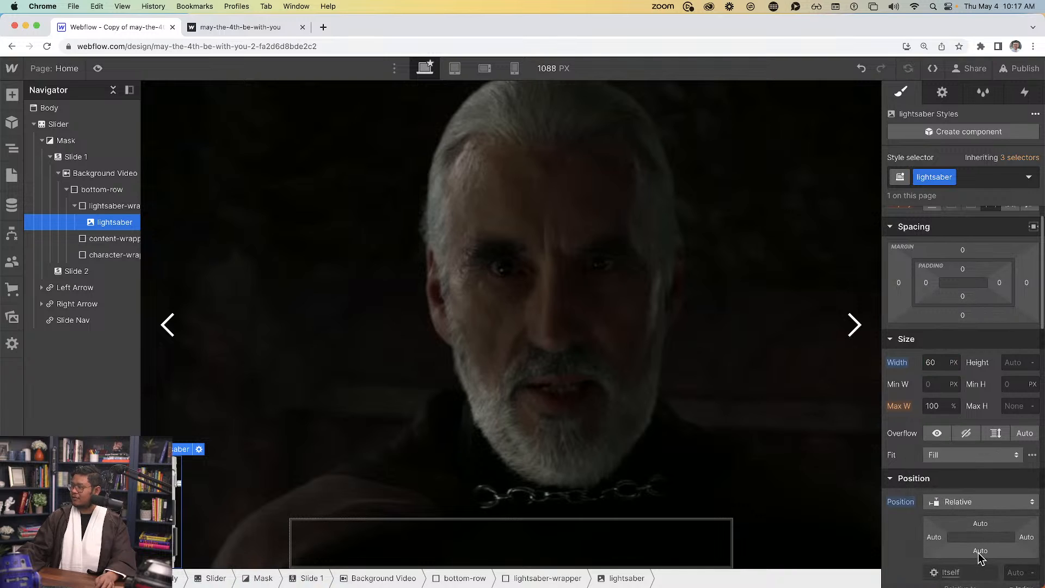
{"action": "left_click_drag", "start_coordinate": [980, 551], "coordinate": [979, 574]}
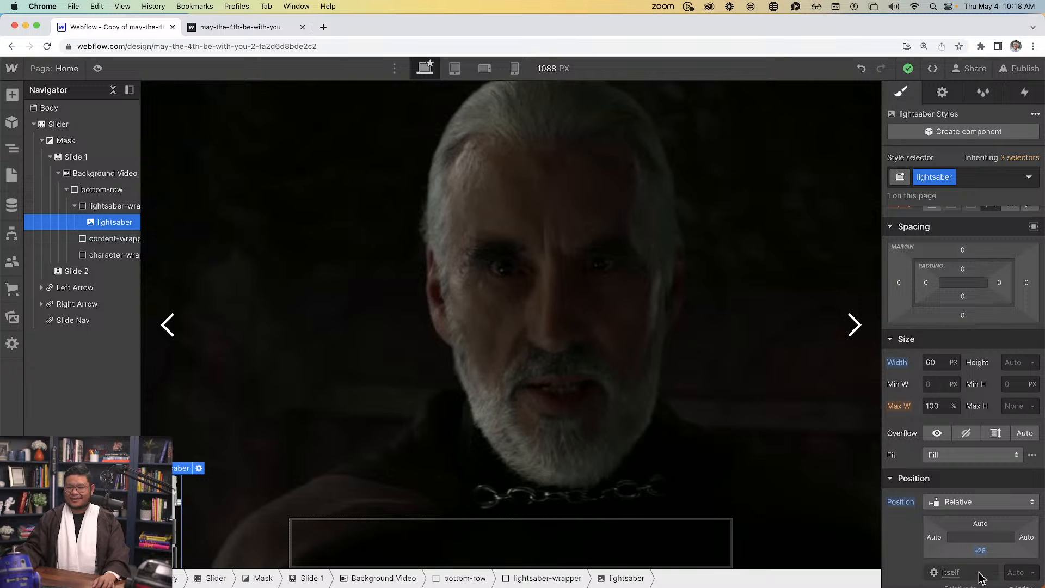
Check the lightsaber in preview, then set lightsaber-wrapper's Display to Flex
{"action": "left_click", "coordinate": [99, 70]}
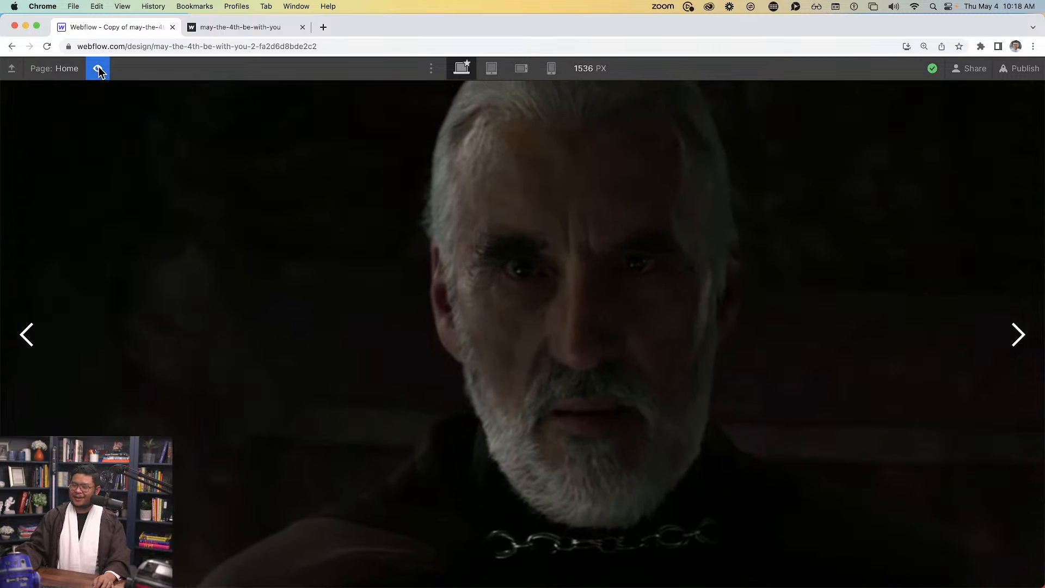
{"action": "left_click", "coordinate": [99, 70]}
{"action": "left_click", "coordinate": [99, 69]}
{"action": "left_click", "coordinate": [99, 69]}
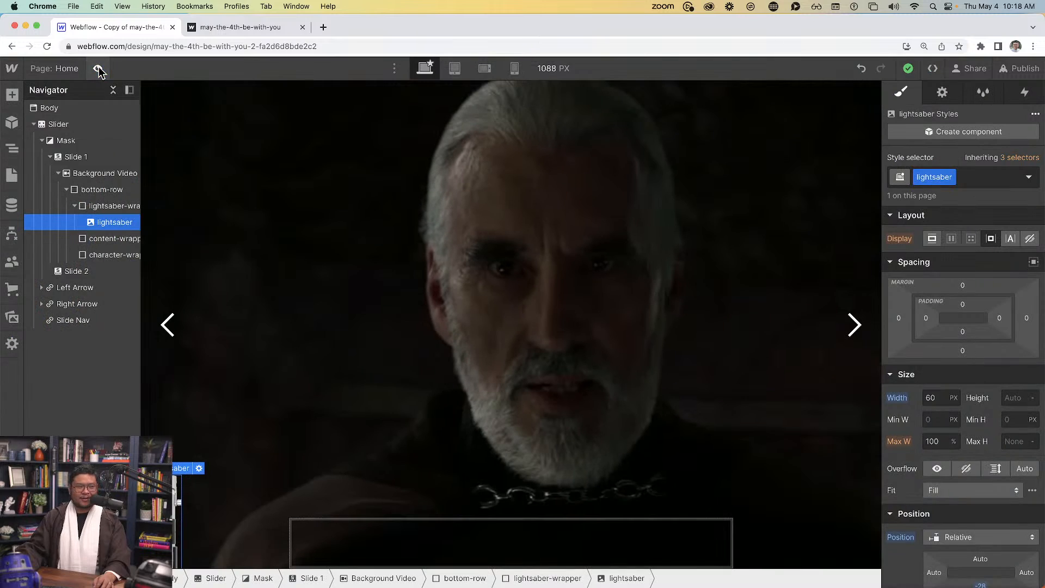
{"action": "left_click", "coordinate": [99, 70]}
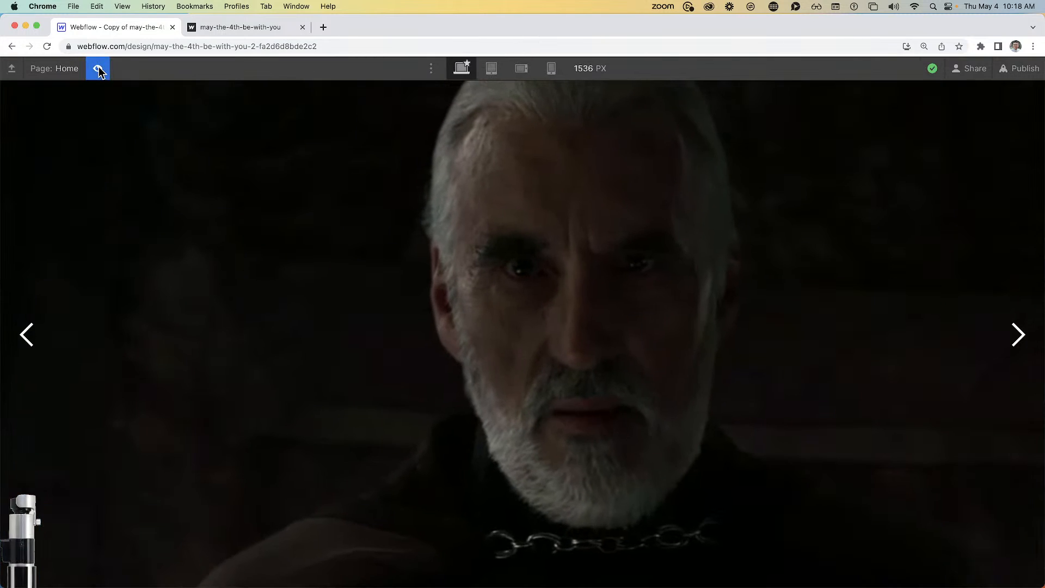
{"action": "left_click", "coordinate": [99, 70]}
{"action": "left_click", "coordinate": [99, 70]}
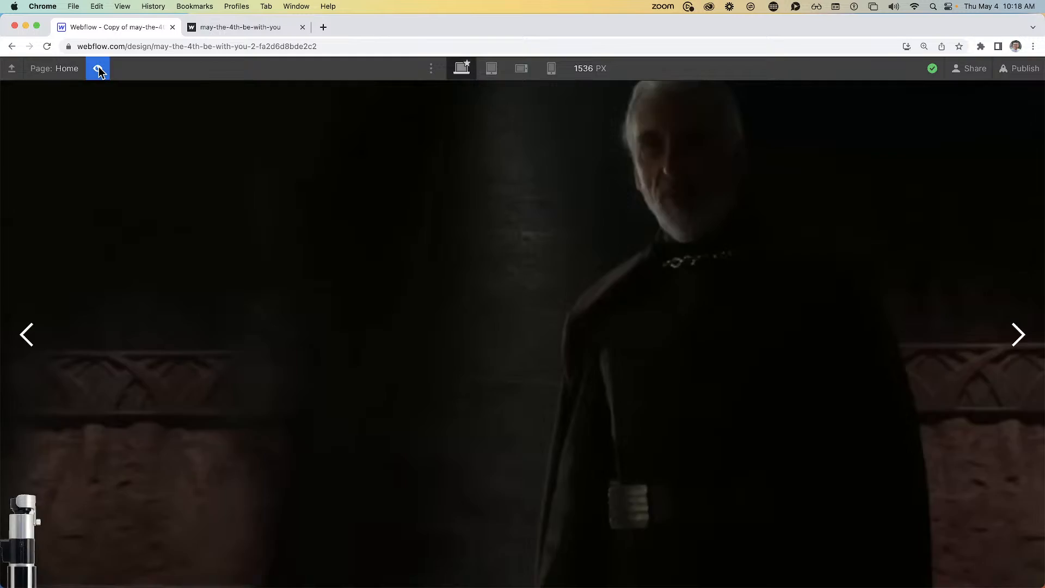
{"action": "left_click", "coordinate": [99, 70]}
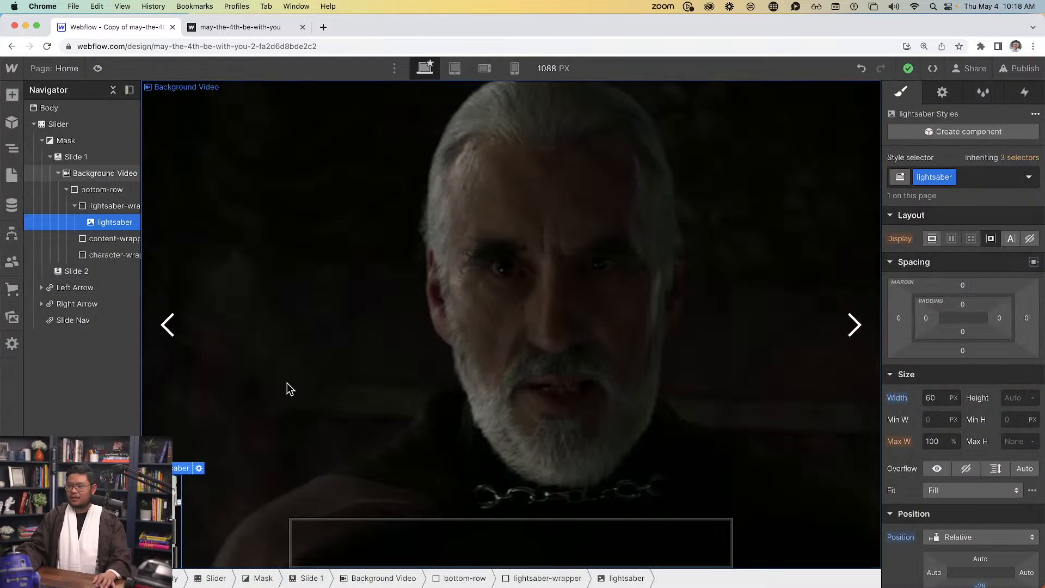
{"action": "left_click", "coordinate": [111, 207]}
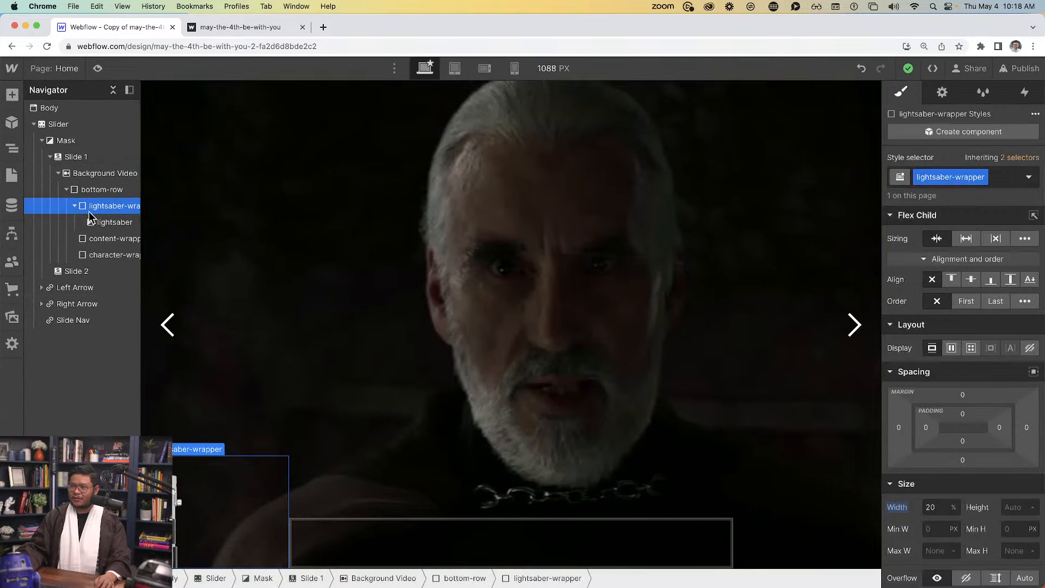
{"action": "left_click", "coordinate": [952, 347]}
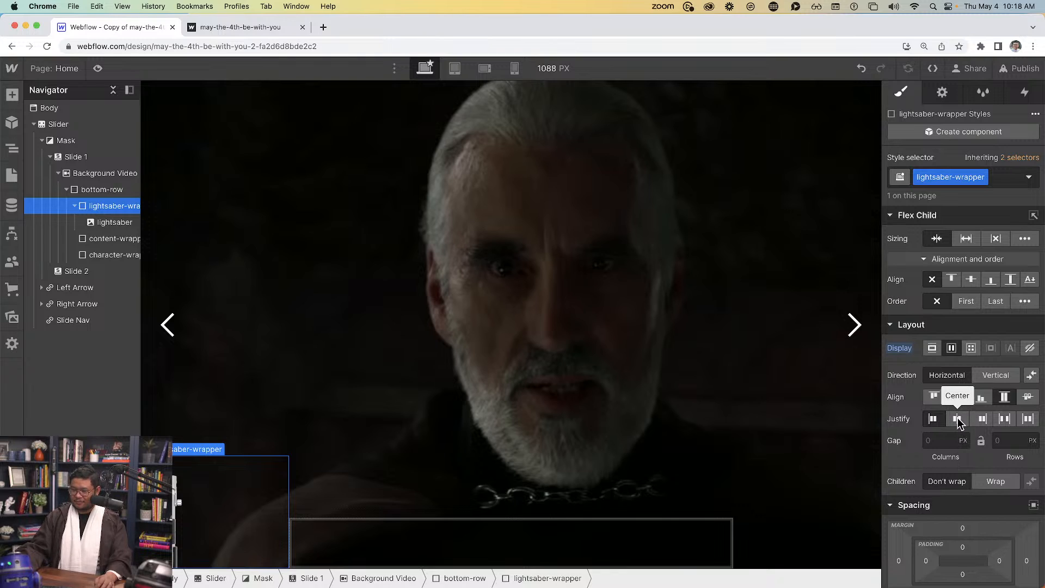
Centre the lightsaber horizontally in its wrapper and check it in preview
{"action": "left_click", "coordinate": [958, 418]}
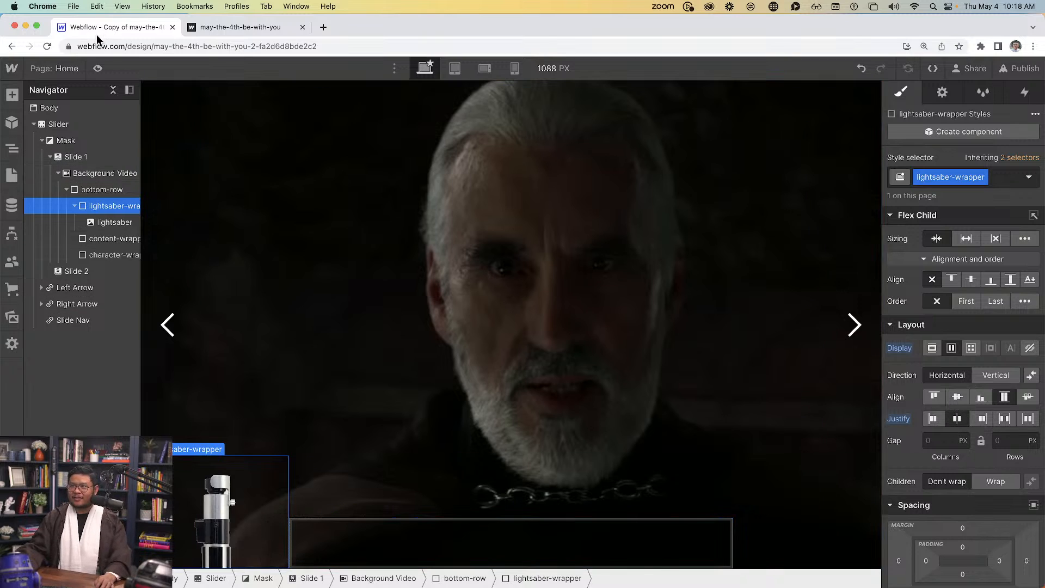
{"action": "left_click", "coordinate": [98, 68]}
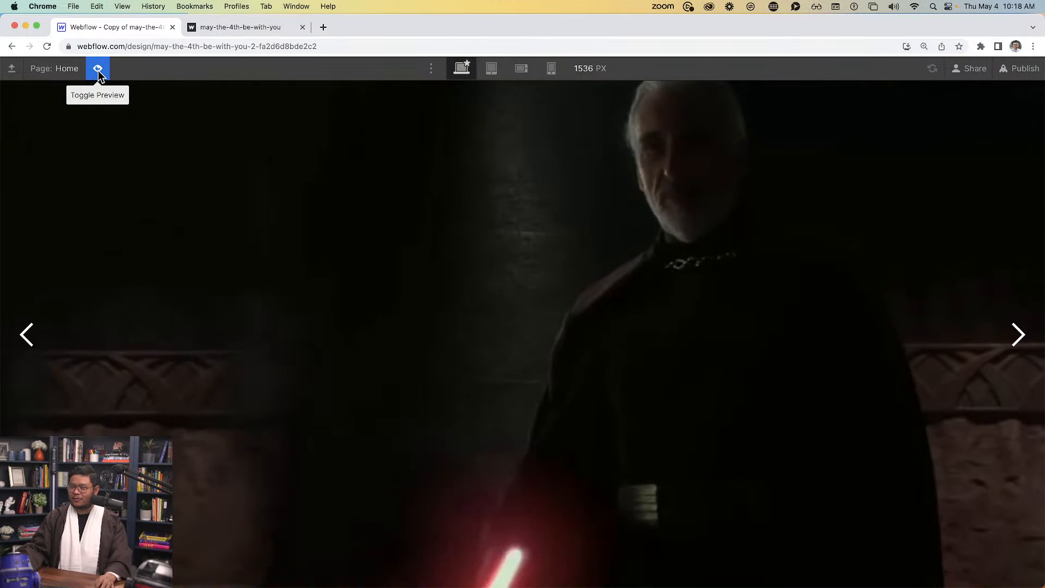
{"action": "left_click", "coordinate": [98, 69]}
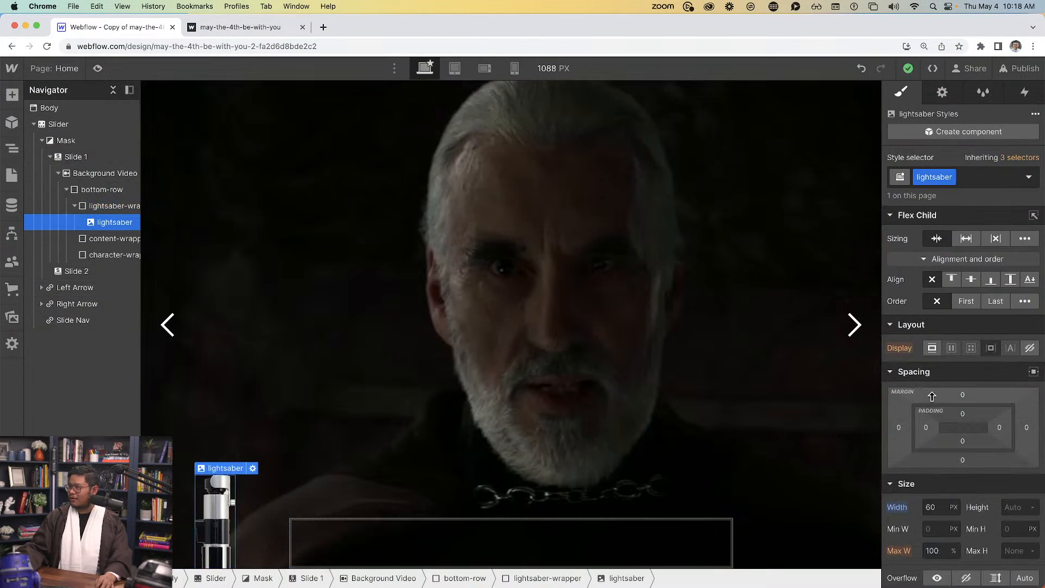
Widen the lightsaber image to 80 px and preview the slide
{"action": "left_click", "coordinate": [932, 507]}
{"action": "type", "text": "80"}
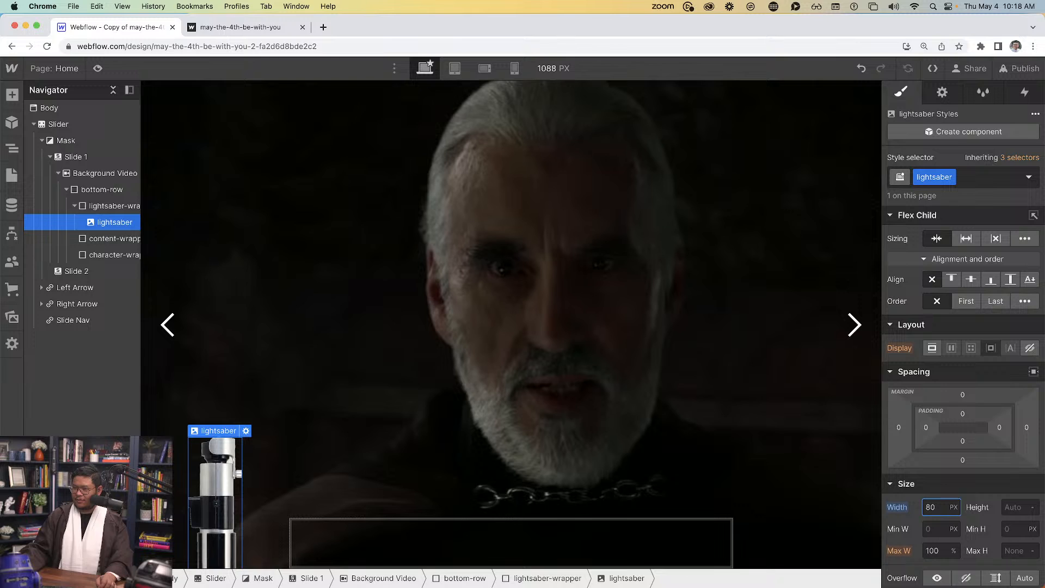
{"action": "left_click", "coordinate": [98, 68]}
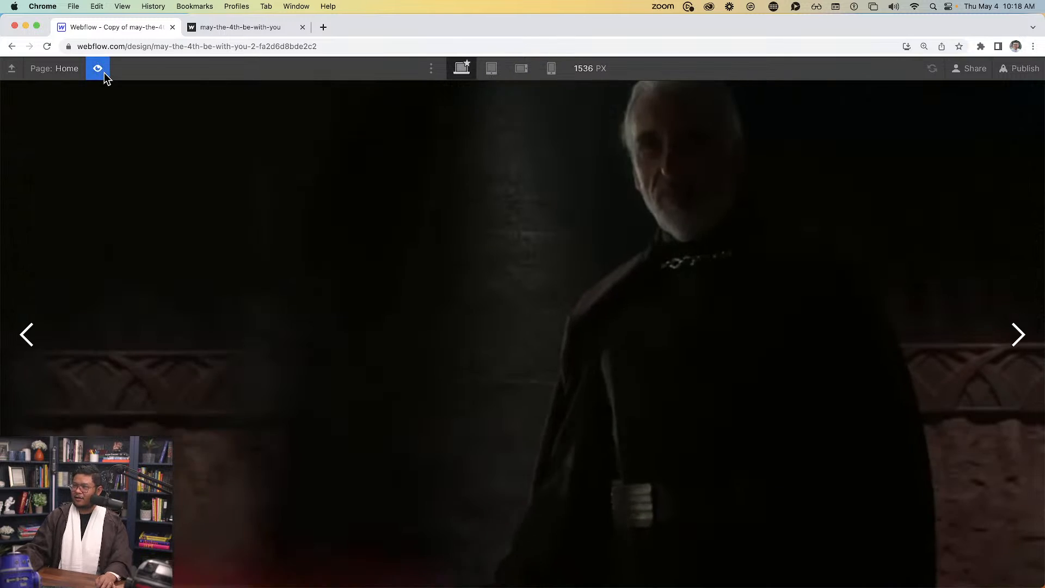
{"action": "left_click", "coordinate": [103, 74]}
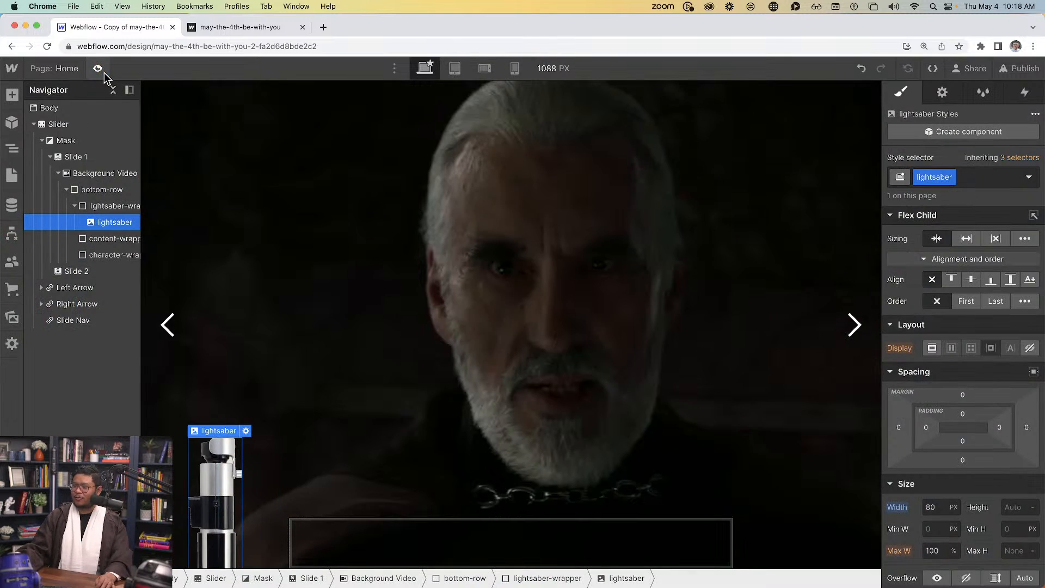
{"action": "left_click", "coordinate": [276, 31]}
Add a text block in content-wrapper reading 'Grand Master Yoda', copied from the published site
{"action": "triple_click", "coordinate": [352, 491]}
{"action": "key", "text": "super+c"}
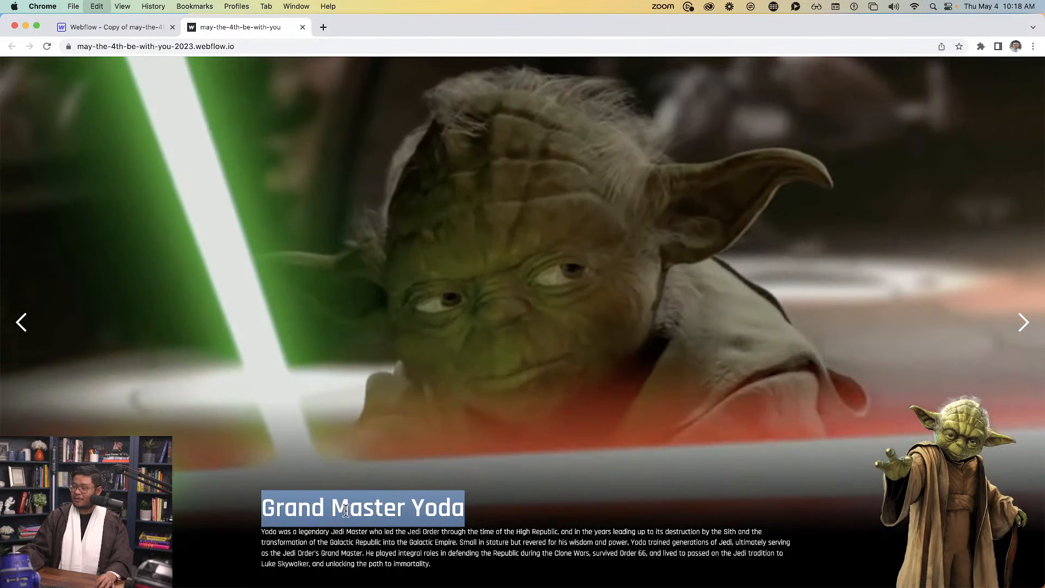
{"action": "left_click", "coordinate": [117, 30]}
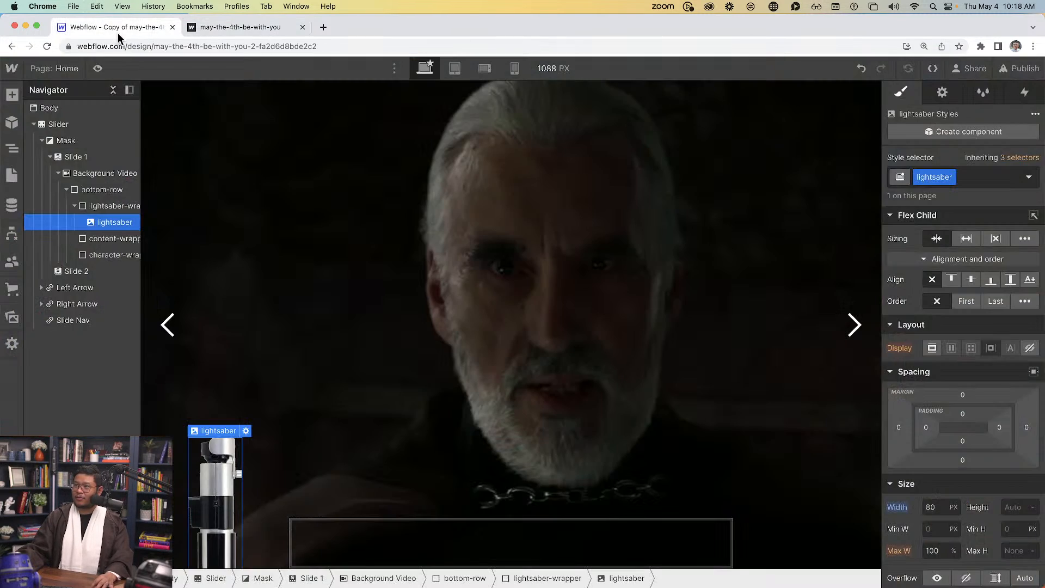
{"action": "left_click", "coordinate": [329, 546]}
{"action": "key", "text": "super+e"}
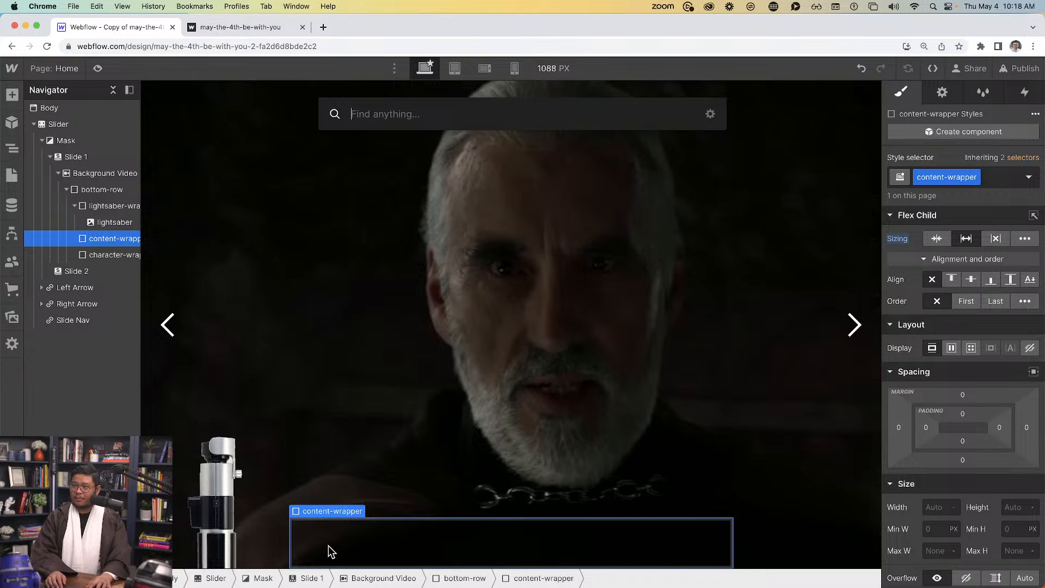
{"action": "type", "text": "text"}
{"action": "key", "text": "Down"}
{"action": "key", "text": "Return"}
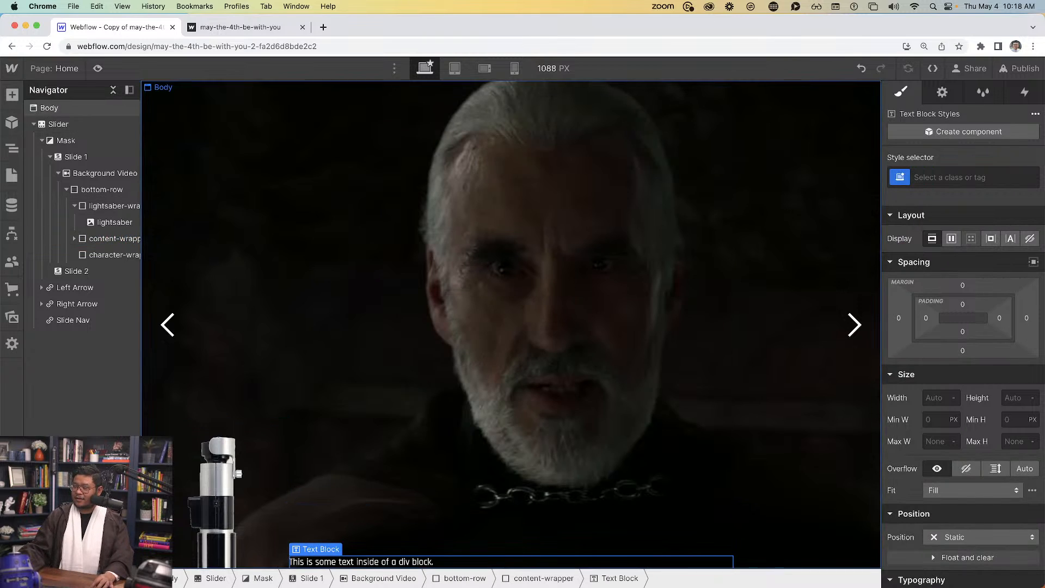
{"action": "double_click", "coordinate": [322, 562]}
{"action": "key", "text": "super+v"}
{"action": "key", "text": "super+a"}
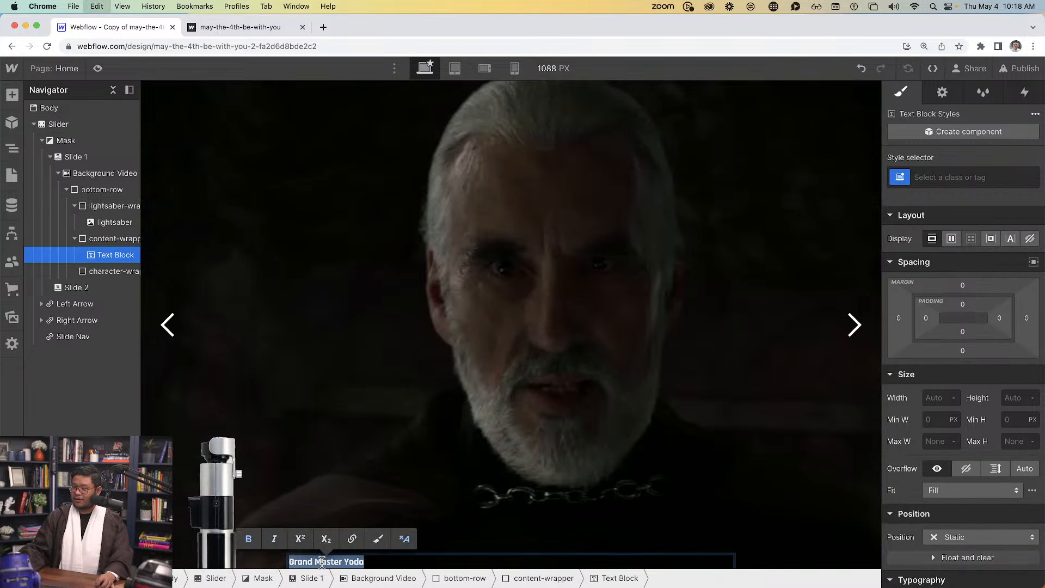
{"action": "key", "text": "BackSpace"}
{"action": "key", "text": "super+v"}
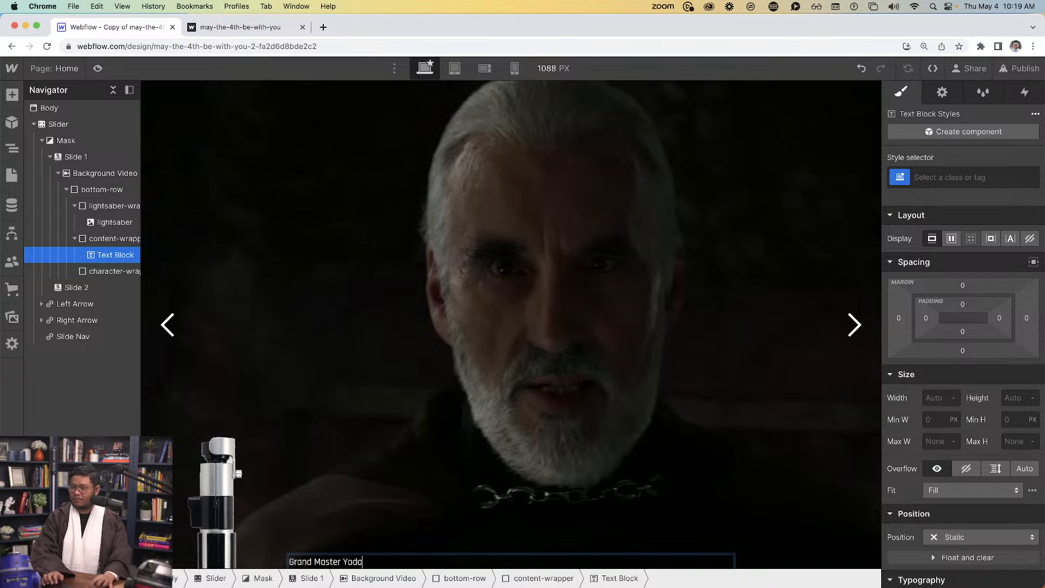
{"action": "key", "text": "Escape"}
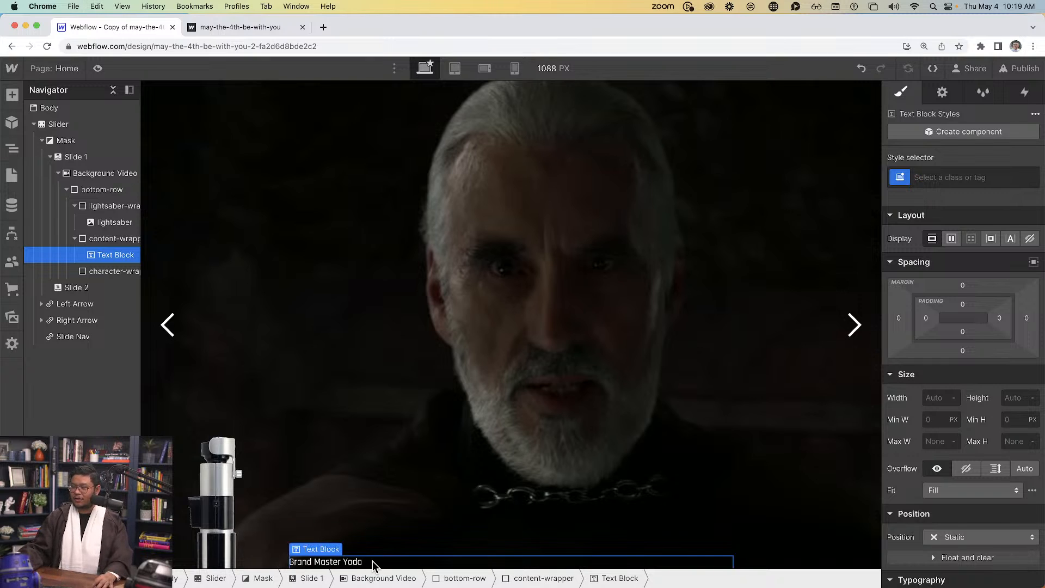
Add a paragraph below it containing Yoda's biography pasted from the published site
{"action": "key", "text": "super+e"}
{"action": "type", "text": "para"}
{"action": "key", "text": "Return"}
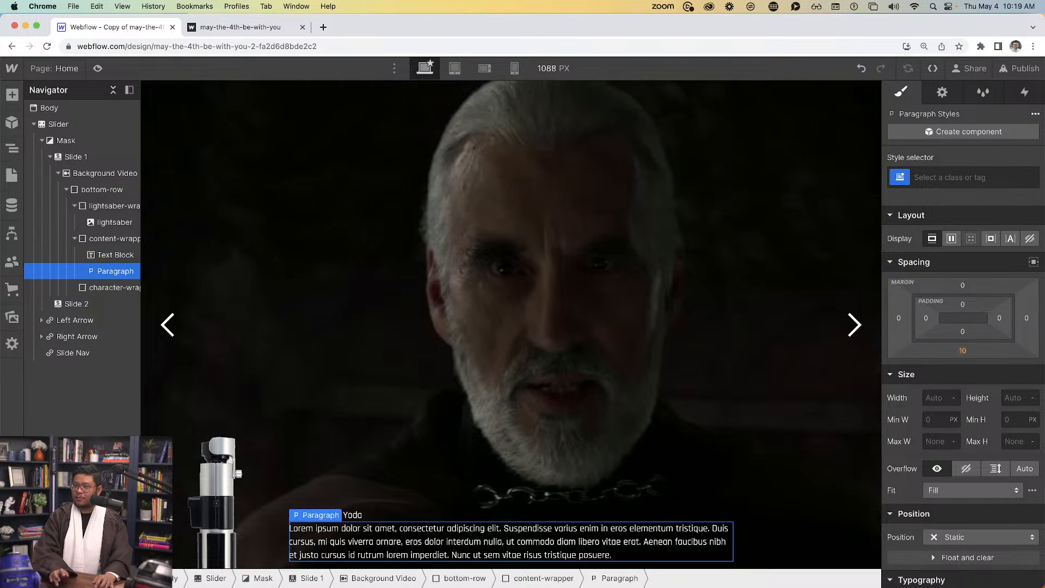
{"action": "left_click", "coordinate": [238, 25]}
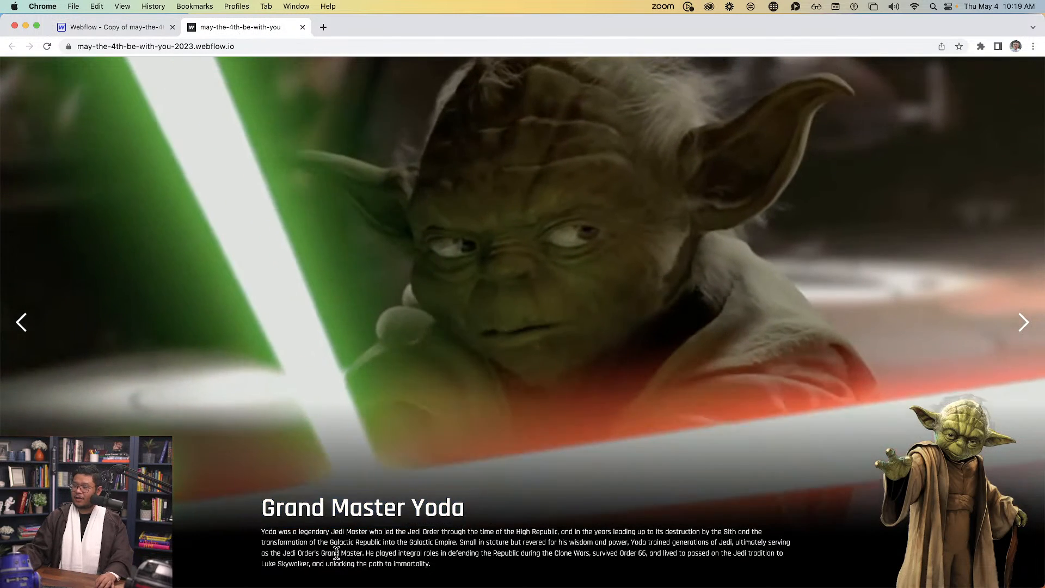
{"action": "triple_click", "coordinate": [336, 553]}
{"action": "key", "text": "super+c"}
{"action": "left_click", "coordinate": [145, 32]}
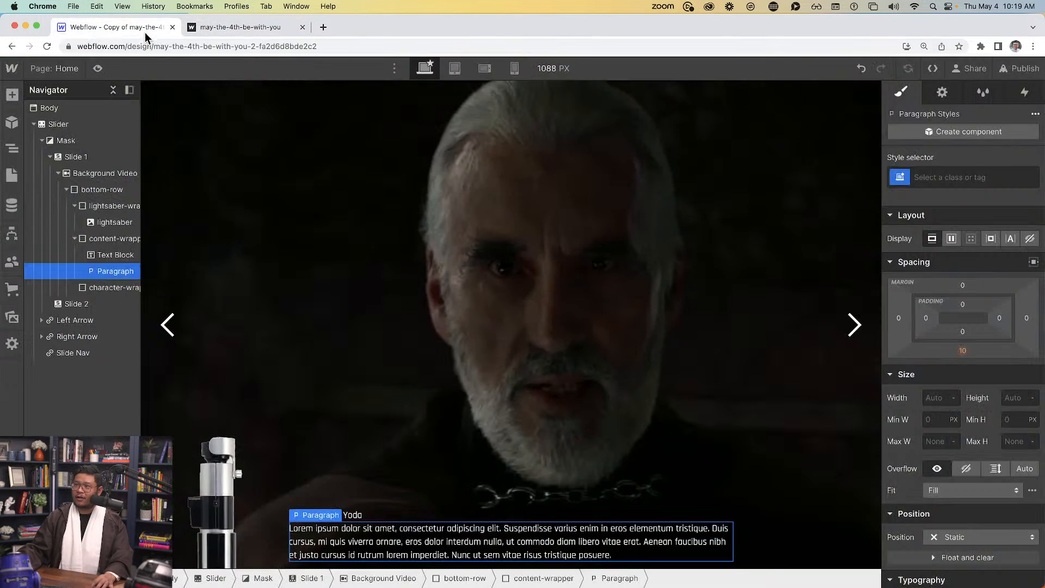
{"action": "triple_click", "coordinate": [348, 553]}
{"action": "key", "text": "super+v"}
{"action": "left_click", "coordinate": [360, 491]}
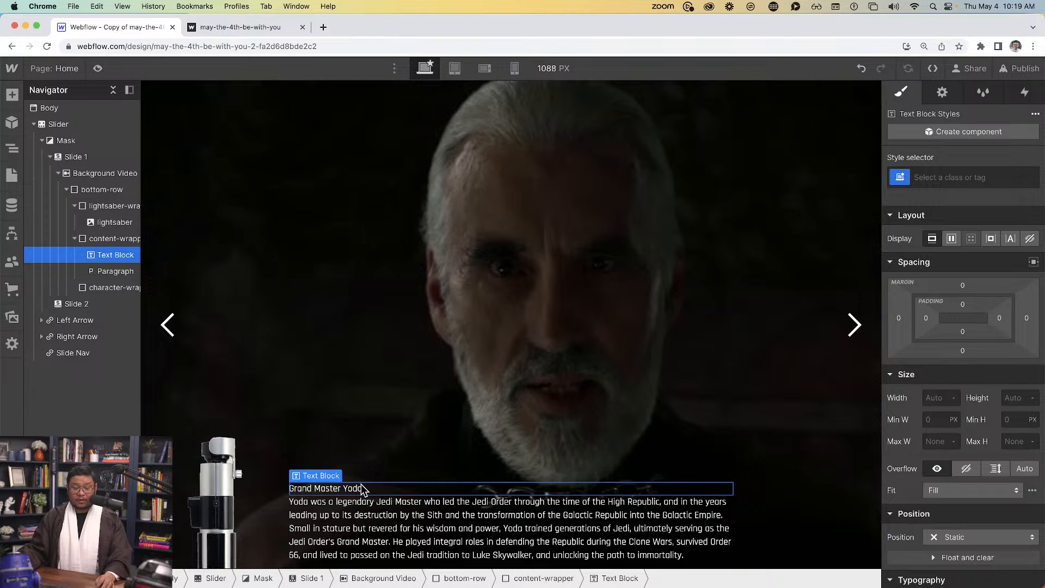
Give the heading class 'character-name' with 32 px font size and 600 Semi Bold weight
{"action": "left_click", "coordinate": [935, 178]}
{"action": "type", "text": "character-name"}
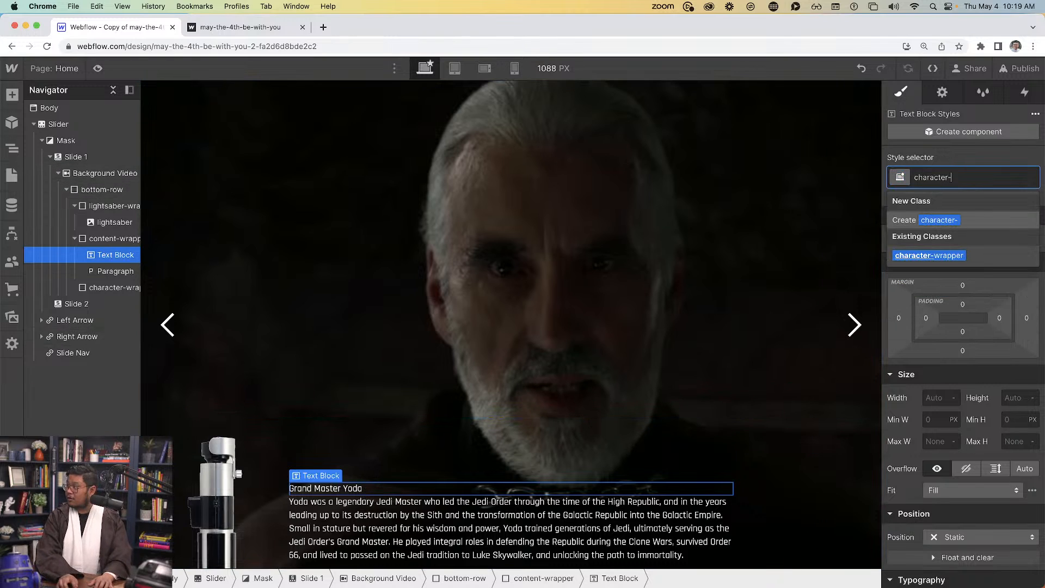
{"action": "key", "text": "Return"}
{"action": "scroll", "coordinate": [950, 500], "scroll_direction": "down", "scroll_amount": 5}
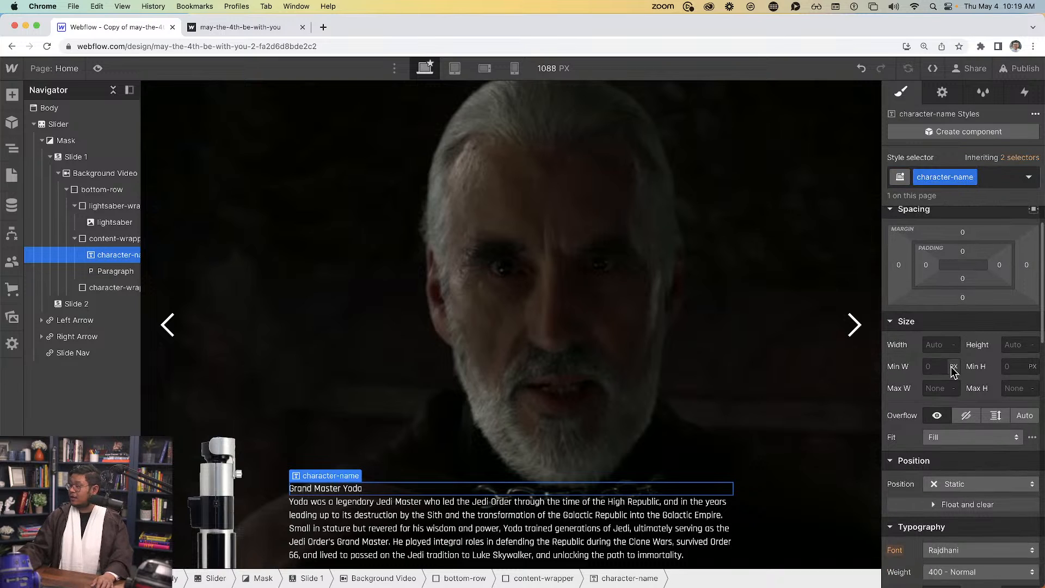
{"action": "left_click", "coordinate": [934, 463]}
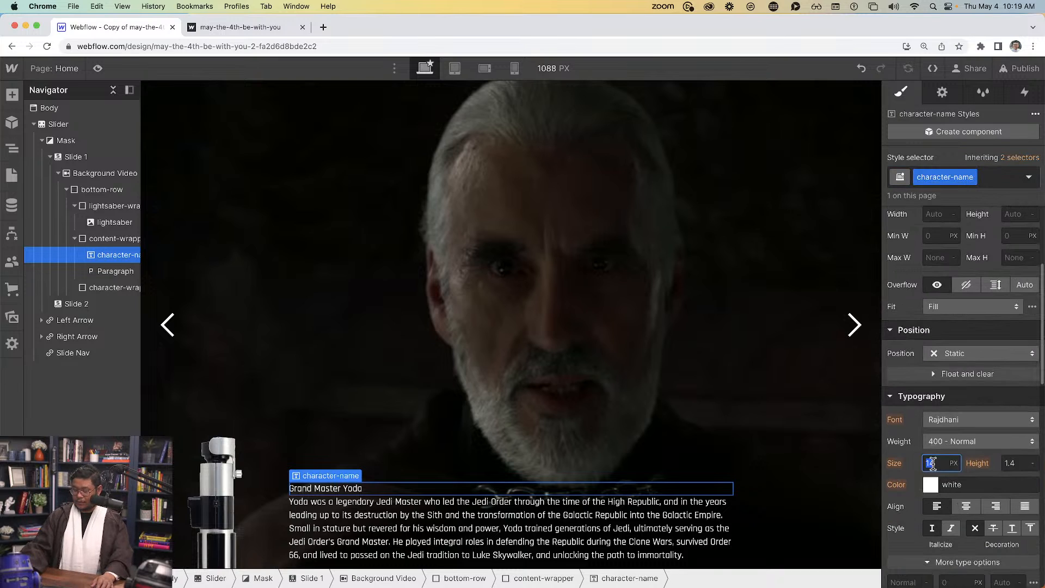
{"action": "type", "text": "32"}
{"action": "left_click", "coordinate": [952, 441]}
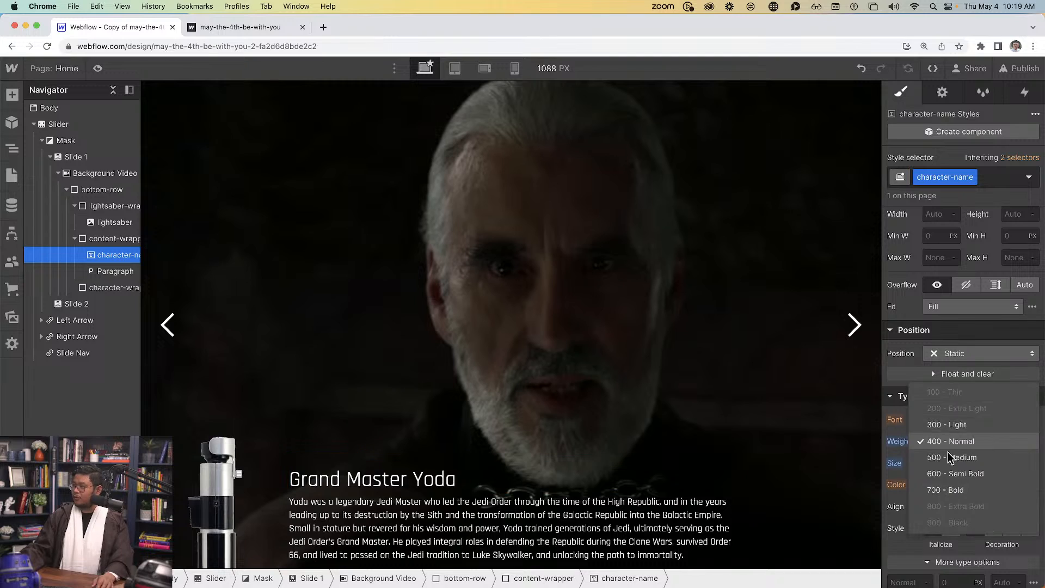
{"action": "left_click", "coordinate": [956, 474]}
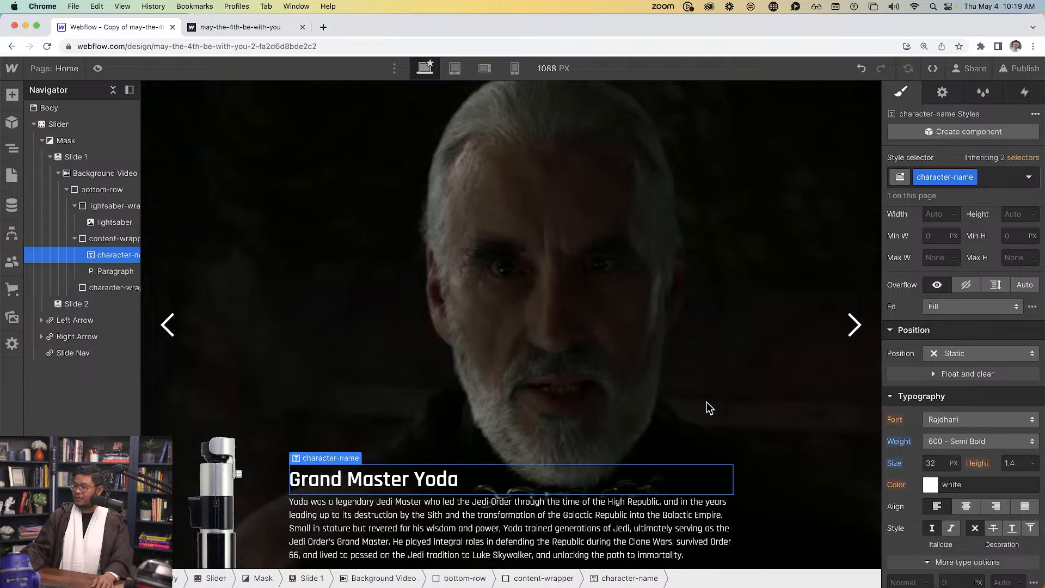
{"action": "left_click", "coordinate": [464, 336]}
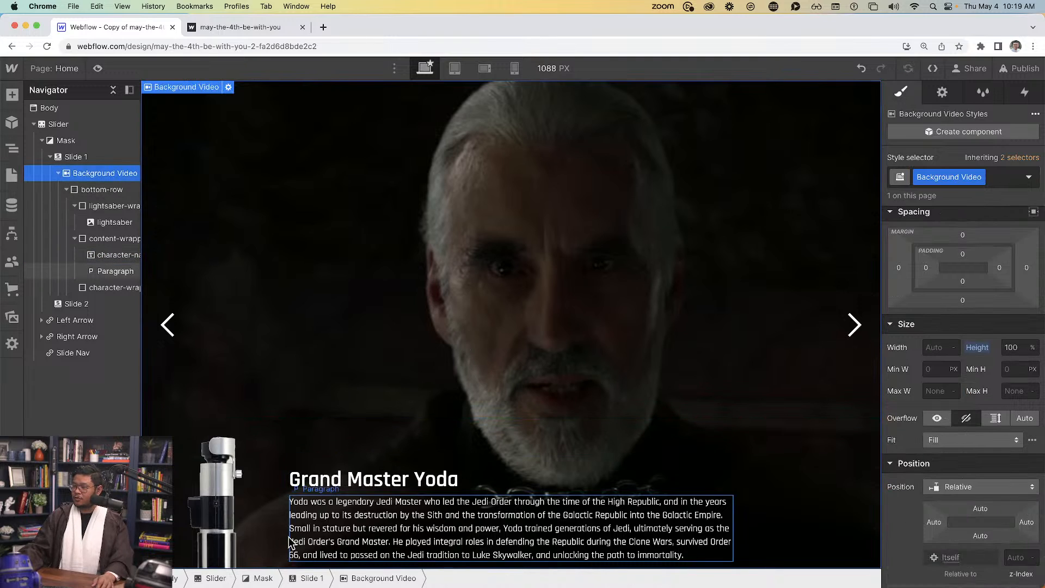
Add 24 px bottom padding to content-wrapper and check it in preview
{"action": "left_click", "coordinate": [126, 238]}
{"action": "left_click", "coordinate": [98, 68]}
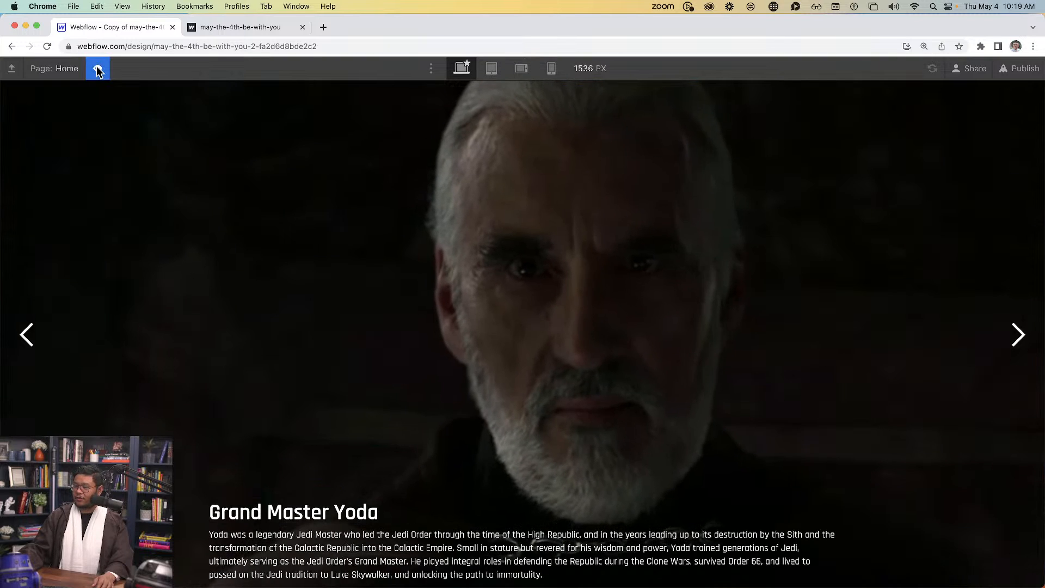
{"action": "left_click", "coordinate": [98, 68]}
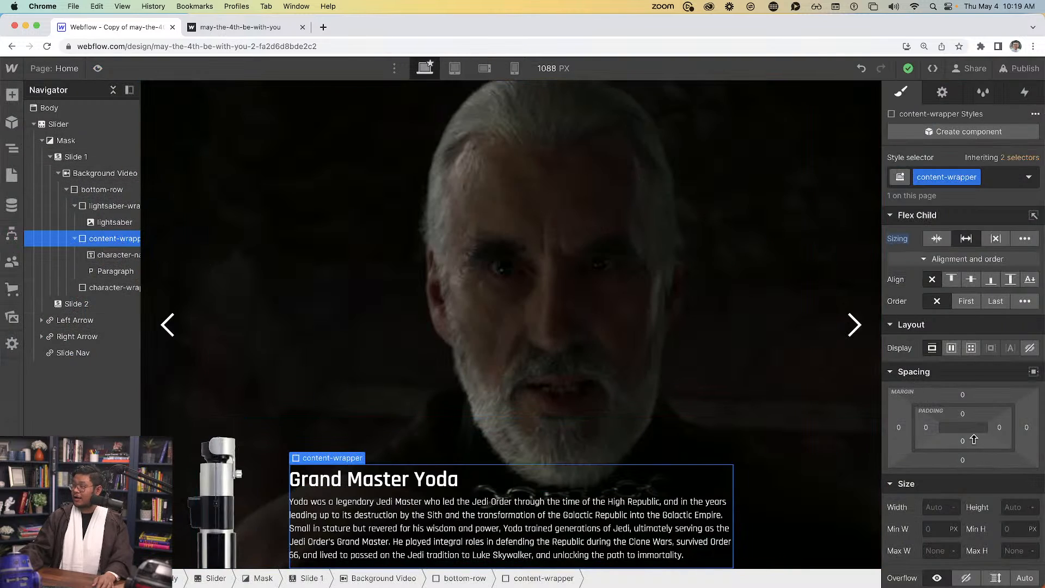
{"action": "left_click_drag", "start_coordinate": [975, 436], "coordinate": [973, 423]}
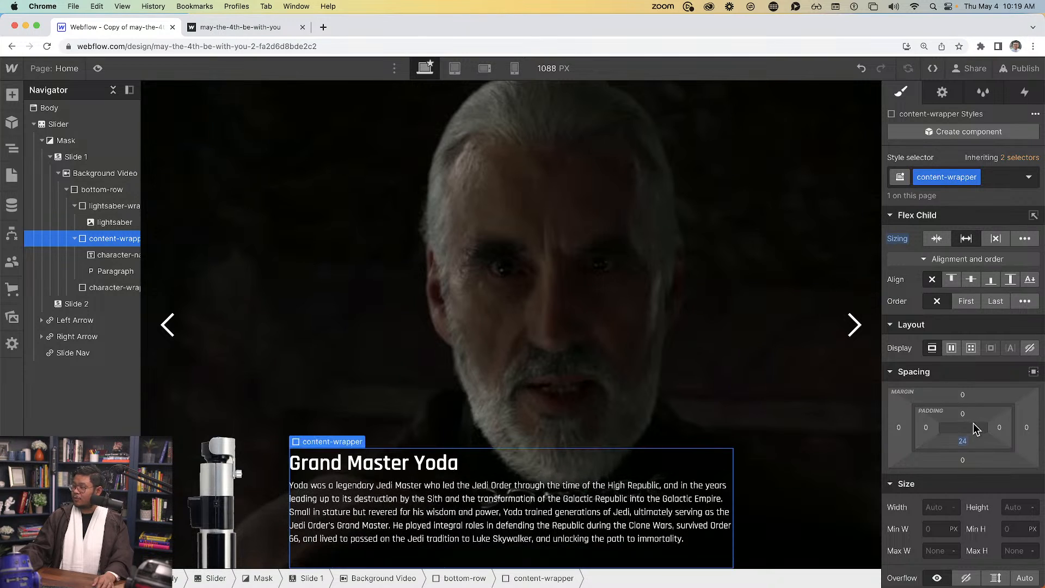
{"action": "left_click", "coordinate": [97, 69]}
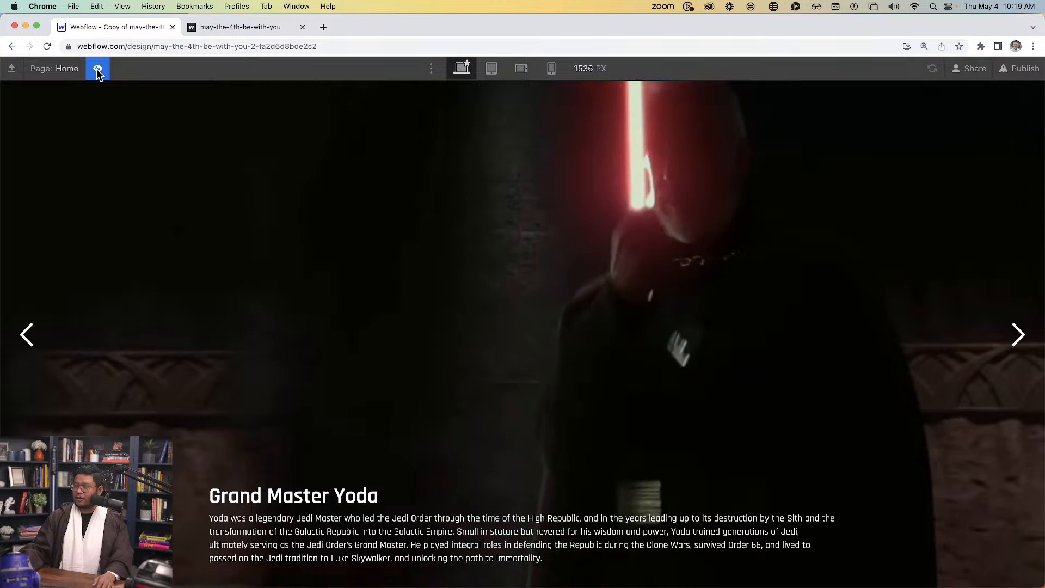
{"action": "left_click", "coordinate": [97, 69]}
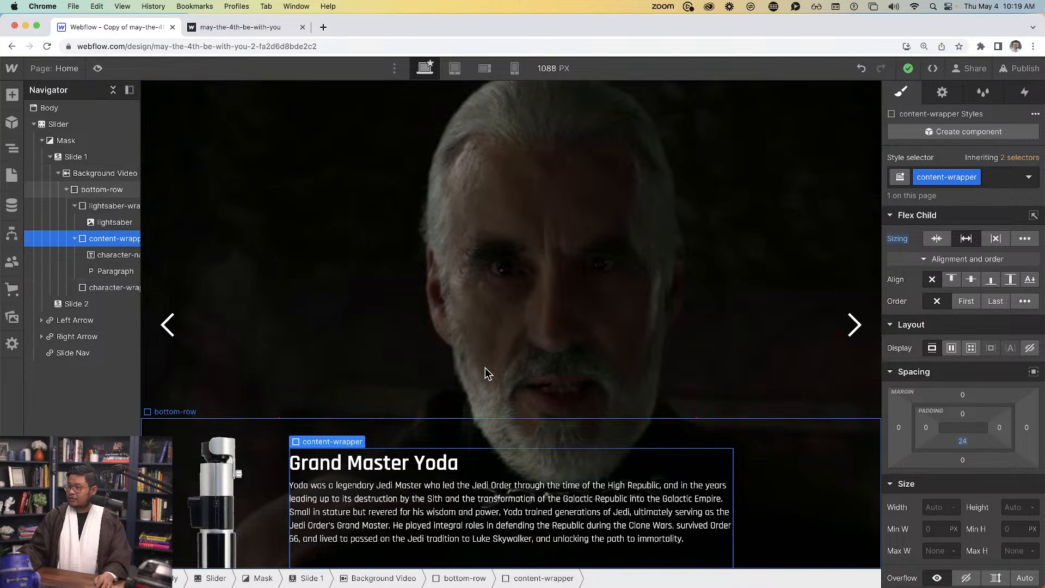
Insert the Yoda image pngkey.com-yoda-png-48705.png into character-wrapper and preview the slide
{"action": "left_click", "coordinate": [124, 288]}
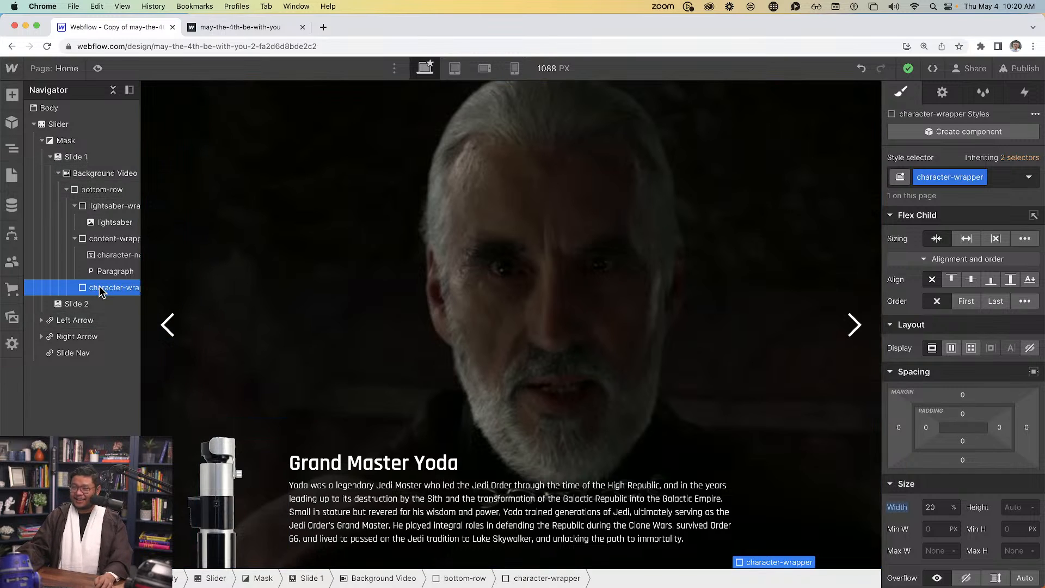
{"action": "key", "text": "super+e"}
{"action": "type", "text": "image"}
{"action": "key", "text": "Return"}
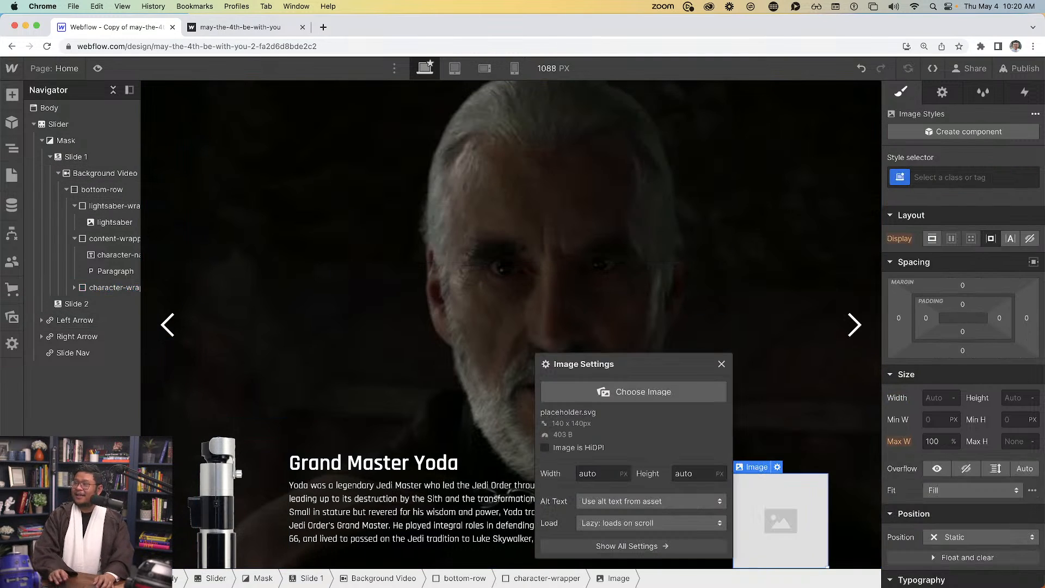
{"action": "left_click", "coordinate": [665, 401]}
{"action": "left_click", "coordinate": [55, 371]}
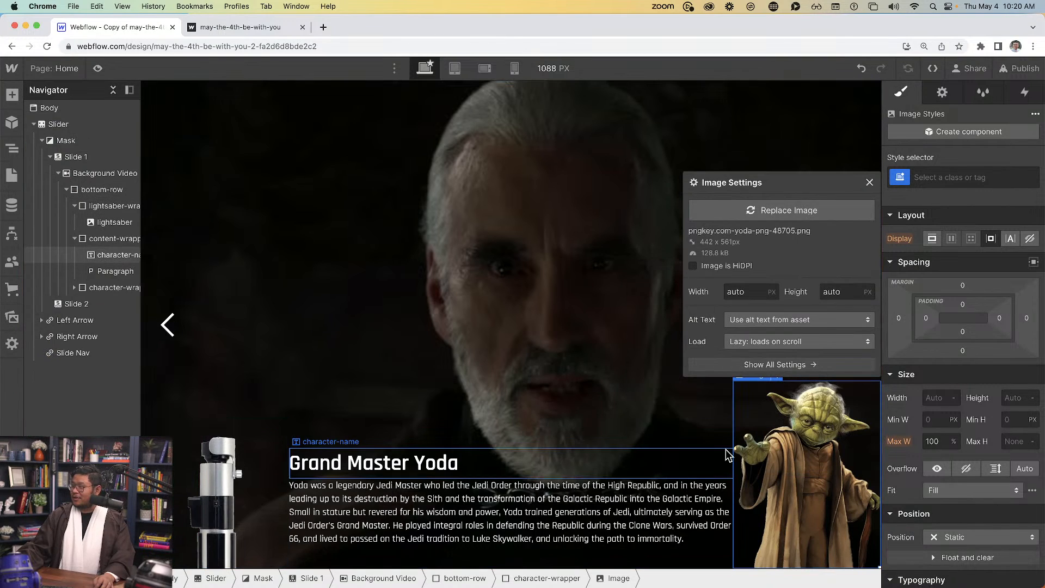
{"action": "left_click", "coordinate": [869, 183]}
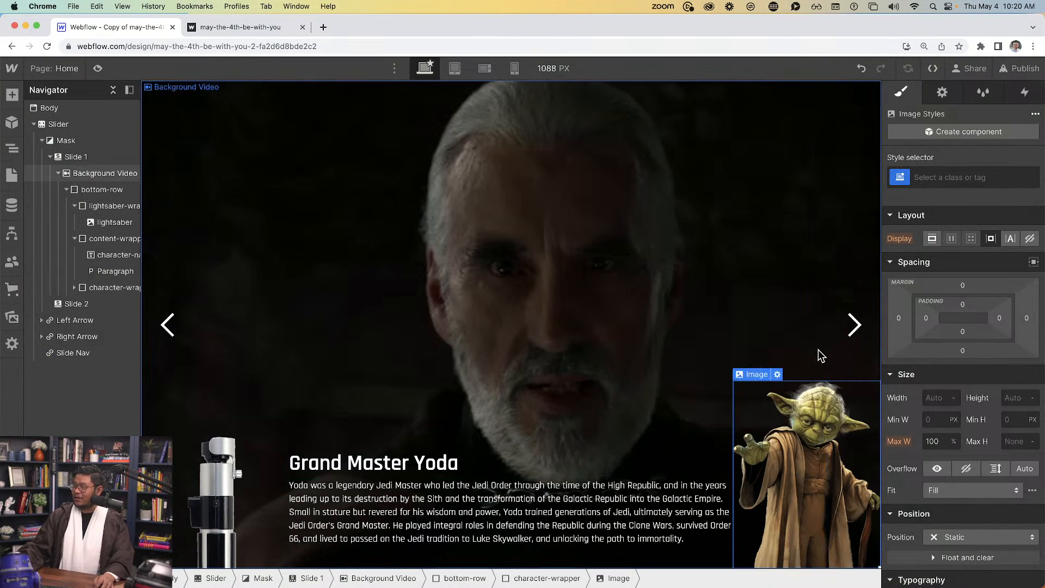
{"action": "left_click", "coordinate": [98, 69]}
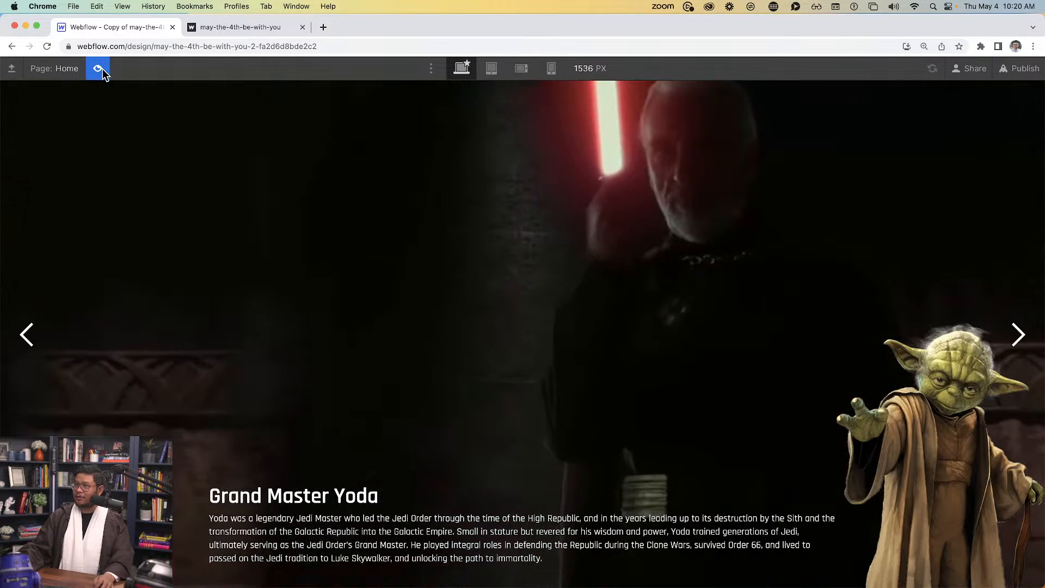
Give the Yoda image on Slide 1 a new class named 'yoda'
{"action": "left_click", "coordinate": [103, 71]}
{"action": "left_click", "coordinate": [830, 432]}
{"action": "left_click", "coordinate": [946, 177]}
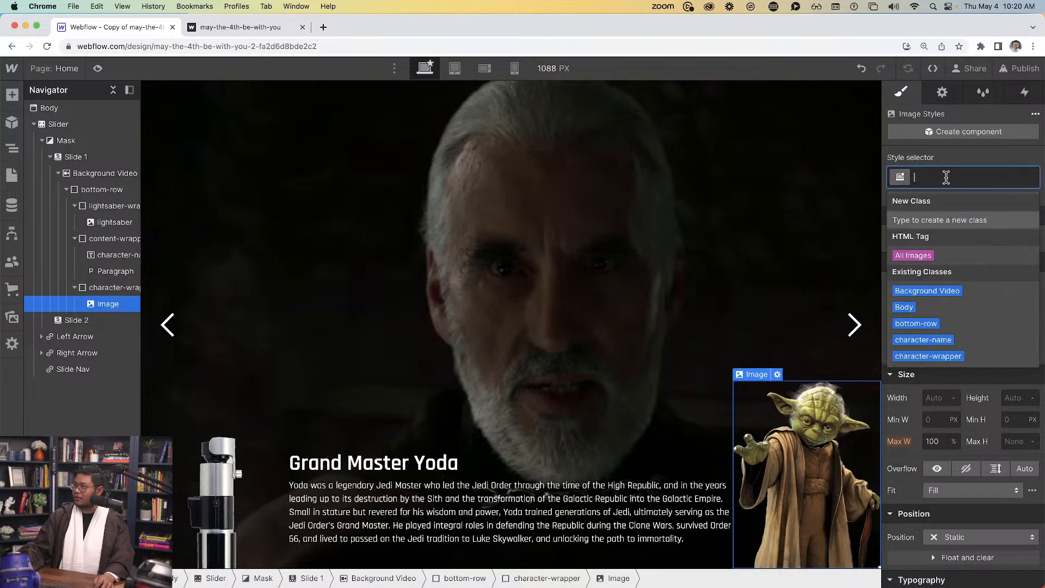
{"action": "type", "text": "yoda"}
{"action": "key", "text": "Return"}
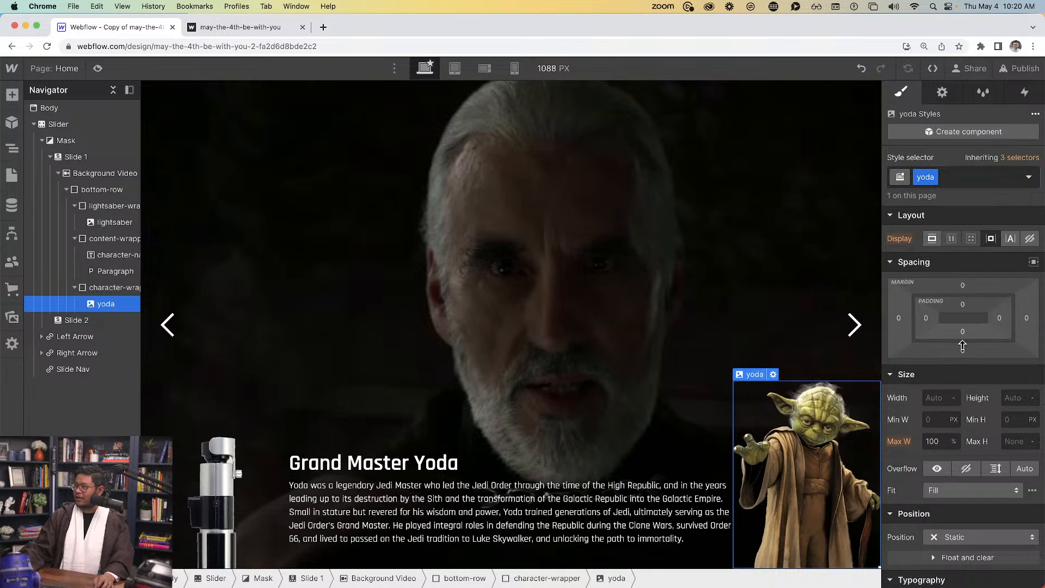
Set the Yoda image's height to 240 px, then select character-wrapper
{"action": "left_click", "coordinate": [1008, 396]}
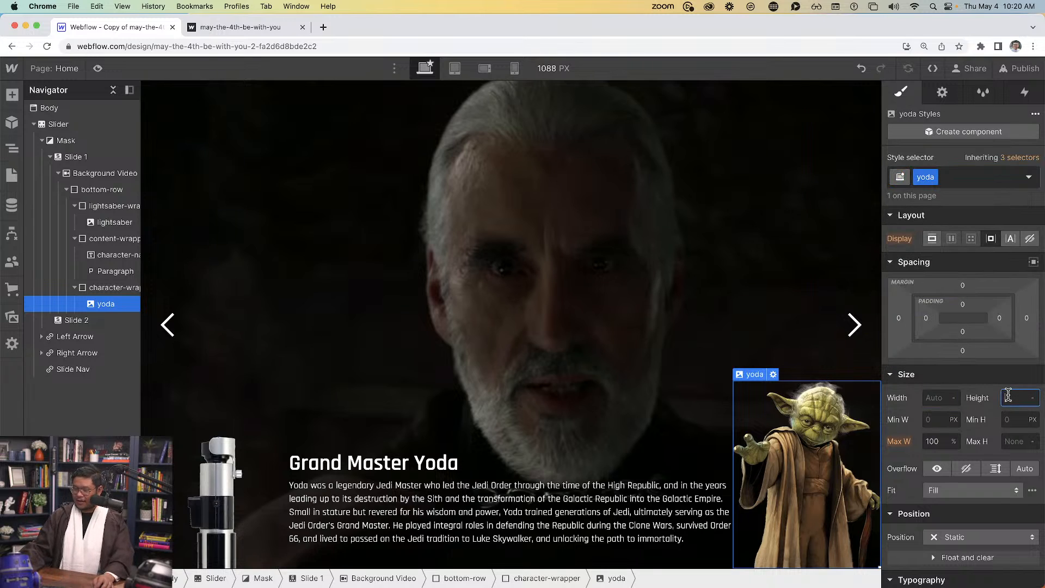
{"action": "type", "text": "150"}
{"action": "key", "text": "Return"}
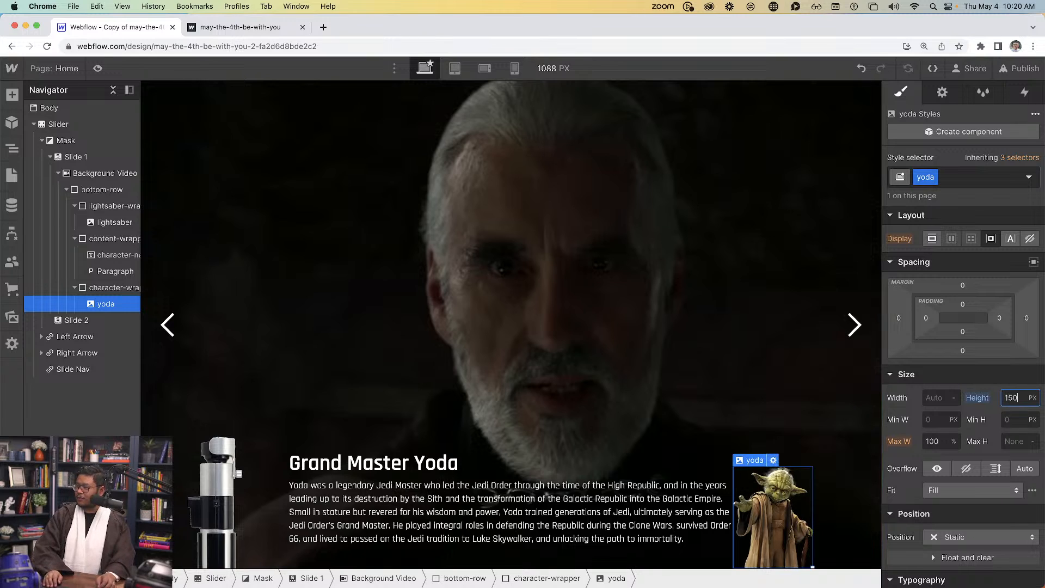
{"action": "key", "text": "shift+Up"}
{"action": "key", "text": "shift+Up"}
{"action": "key", "text": "shift+Up"}
{"action": "key", "text": "shift+Up"}
{"action": "key", "text": "shift+Up"}
{"action": "key", "text": "shift+Up"}
{"action": "key", "text": "shift+Up"}
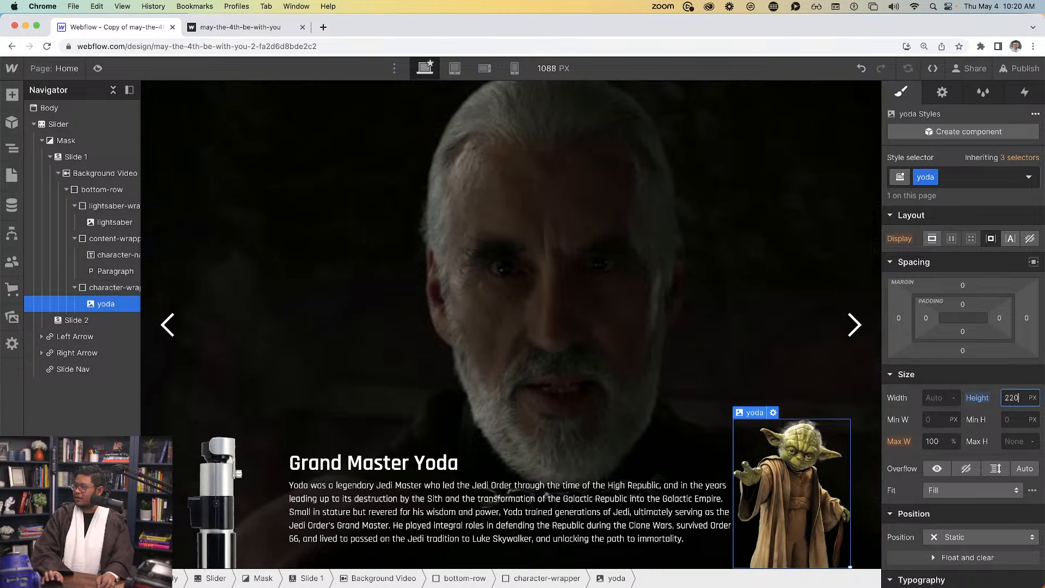
{"action": "key", "text": "shift+Up"}
{"action": "key", "text": "shift+Up"}
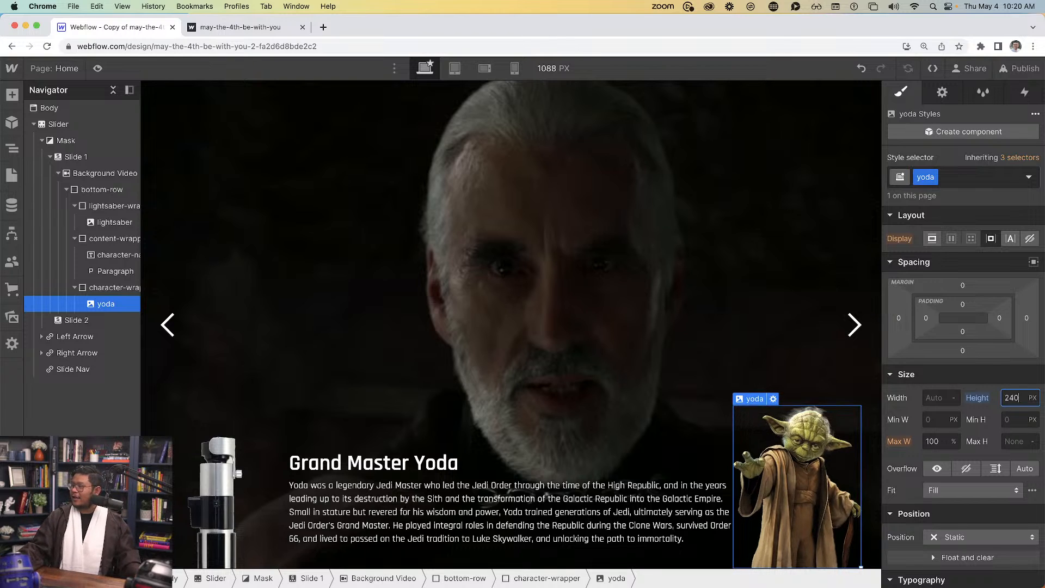
{"action": "left_click", "coordinate": [114, 288]}
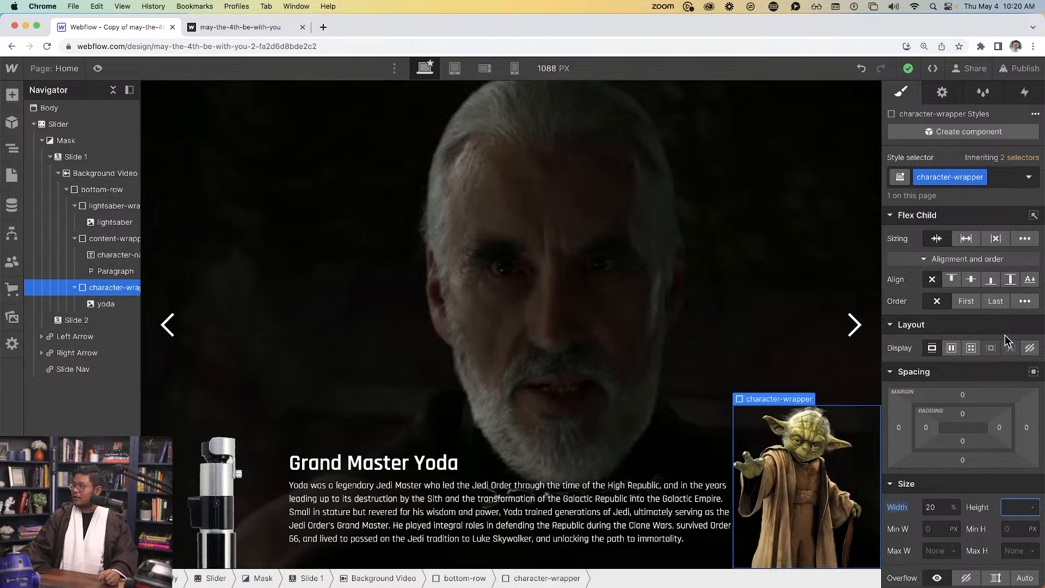
Make character-wrapper a flex container justified to the end with 12 px right padding
{"action": "left_click", "coordinate": [950, 349]}
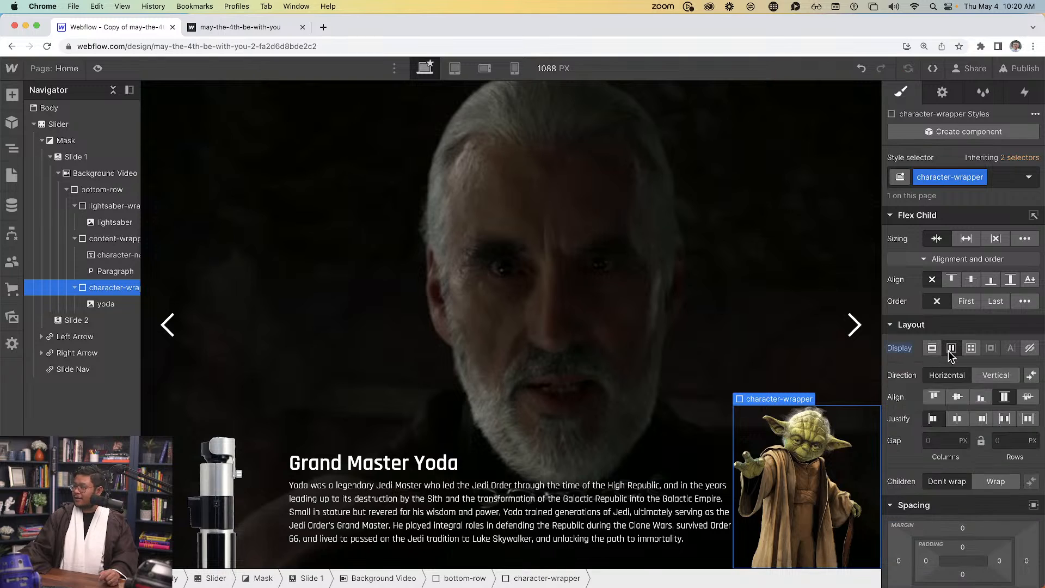
{"action": "left_click", "coordinate": [980, 419]}
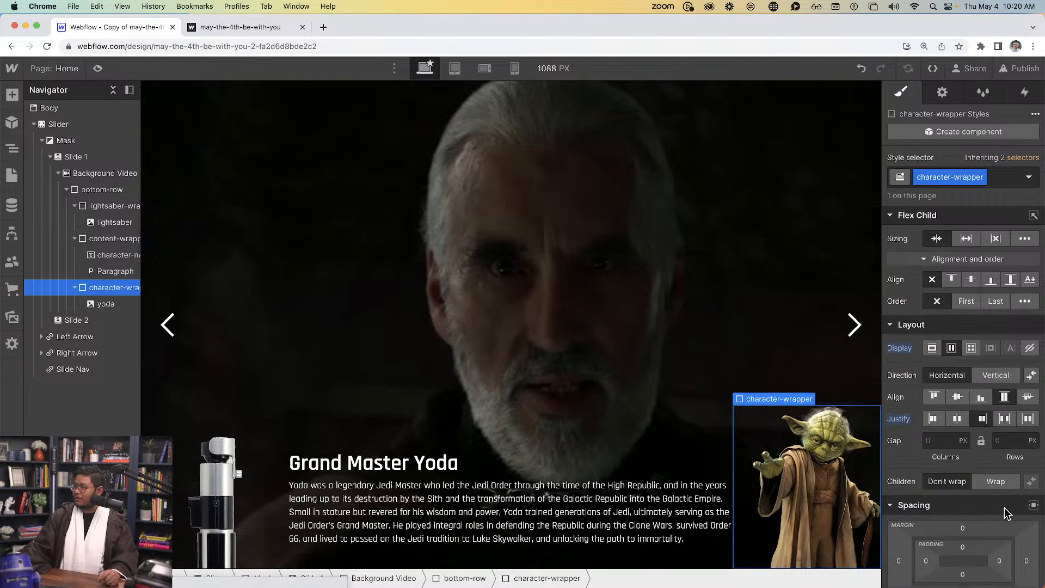
{"action": "scroll", "coordinate": [1007, 509], "scroll_direction": "down", "scroll_amount": 3}
{"action": "left_click_drag", "start_coordinate": [1000, 477], "coordinate": [1003, 471]}
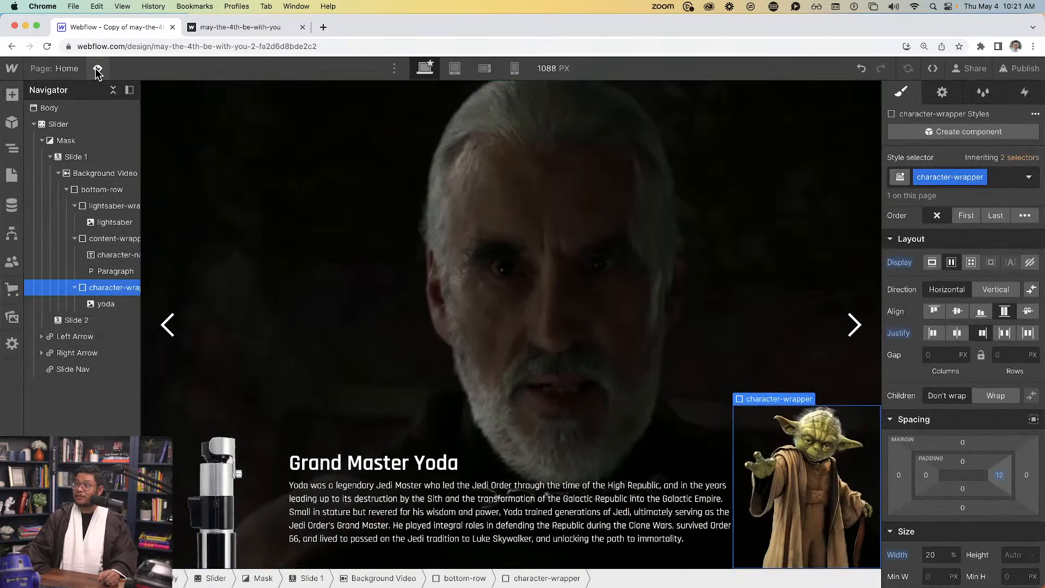
{"action": "left_click", "coordinate": [97, 70]}
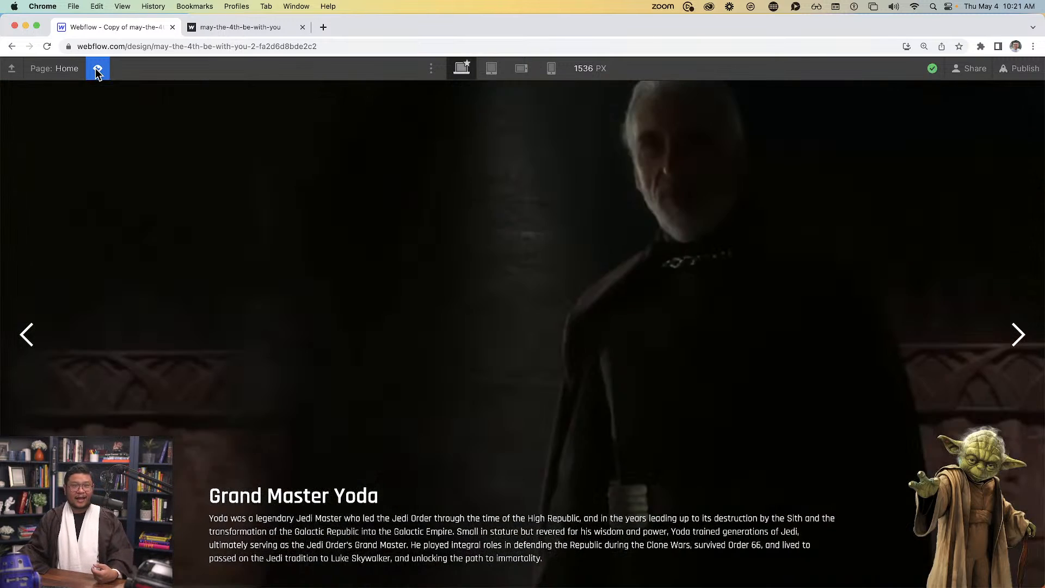
{"action": "left_click", "coordinate": [98, 77]}
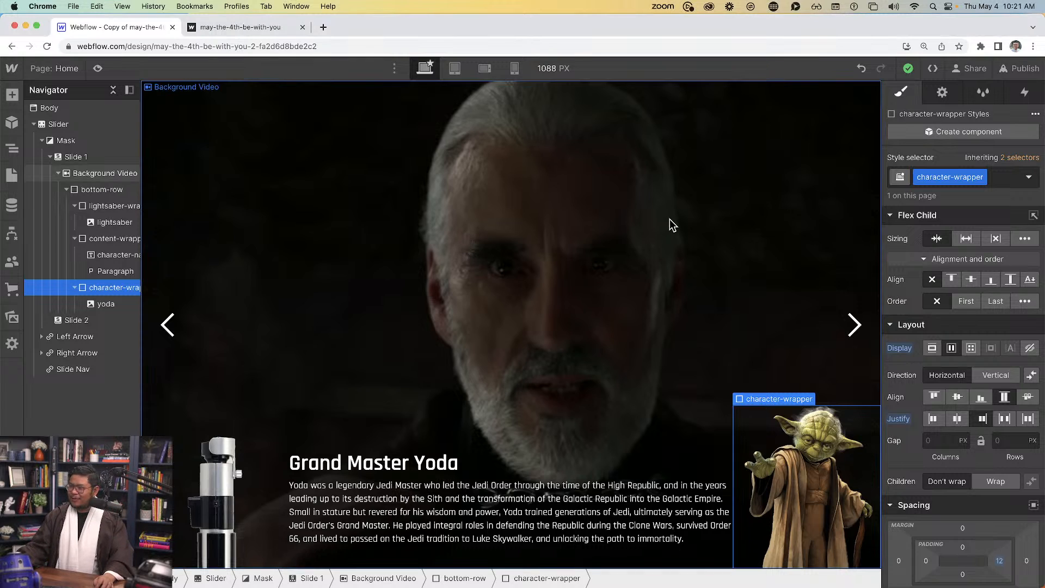
Copy Slide 1's Background Video with its contents and paste it into Slide 2
{"action": "left_click", "coordinate": [642, 234]}
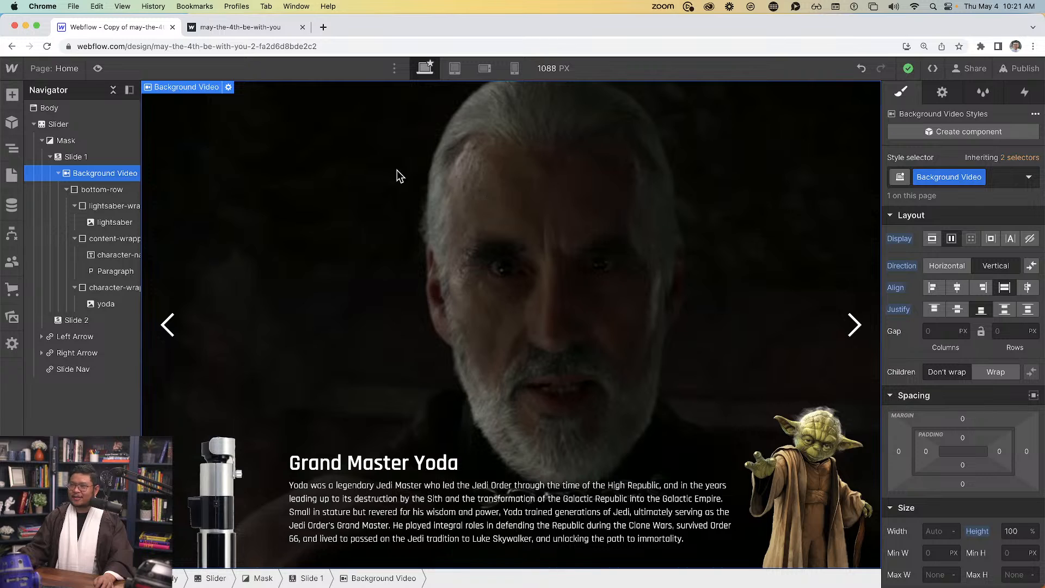
{"action": "left_click", "coordinate": [98, 161]}
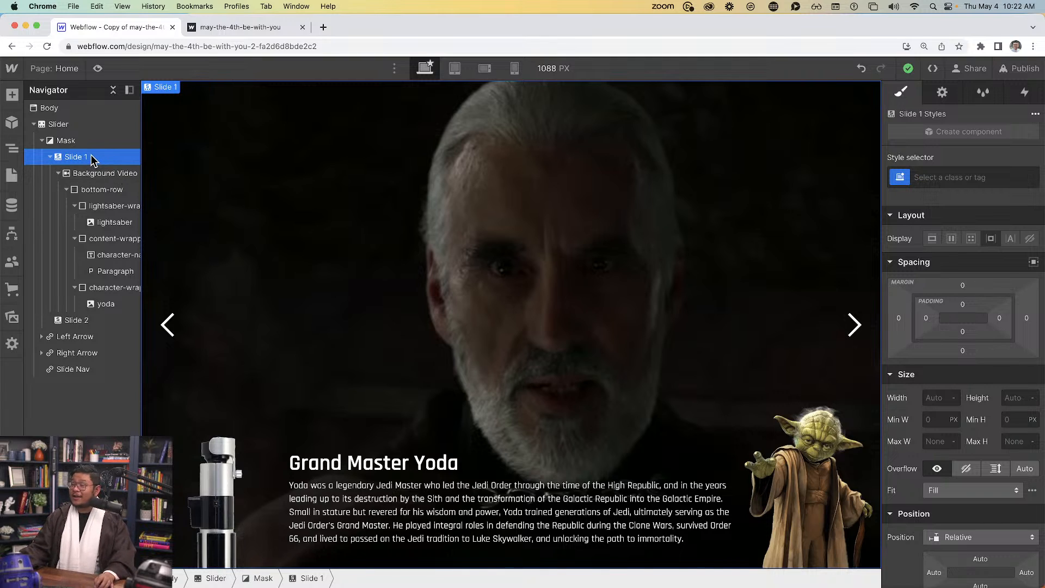
{"action": "left_click", "coordinate": [104, 178]}
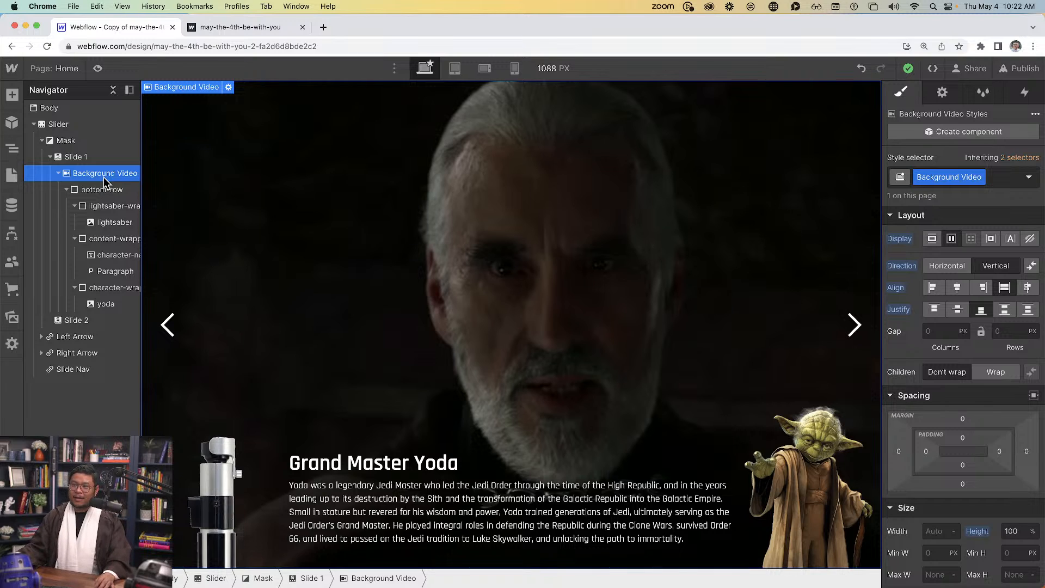
{"action": "left_click", "coordinate": [62, 321]}
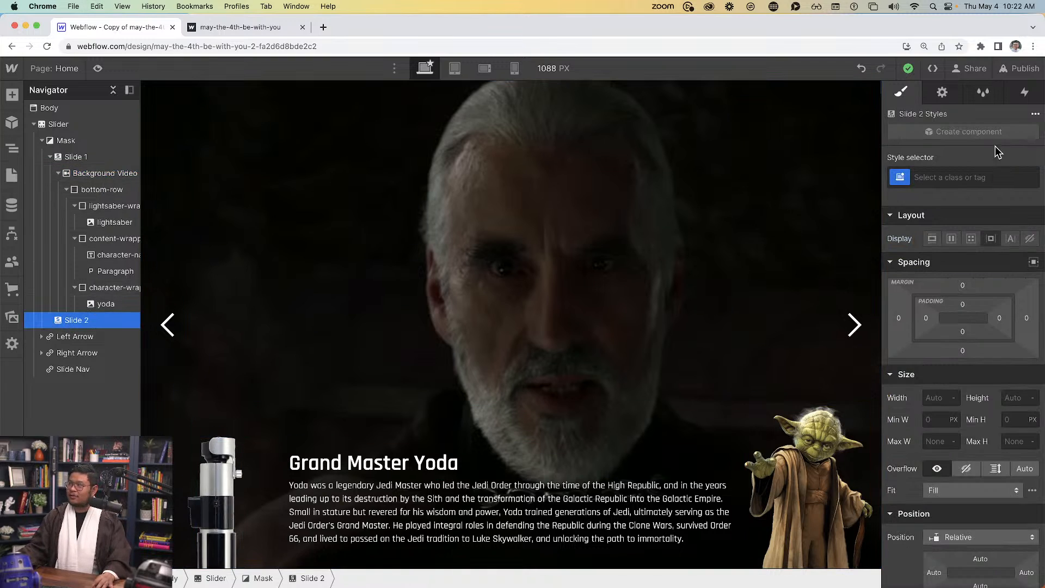
{"action": "left_click", "coordinate": [942, 92]}
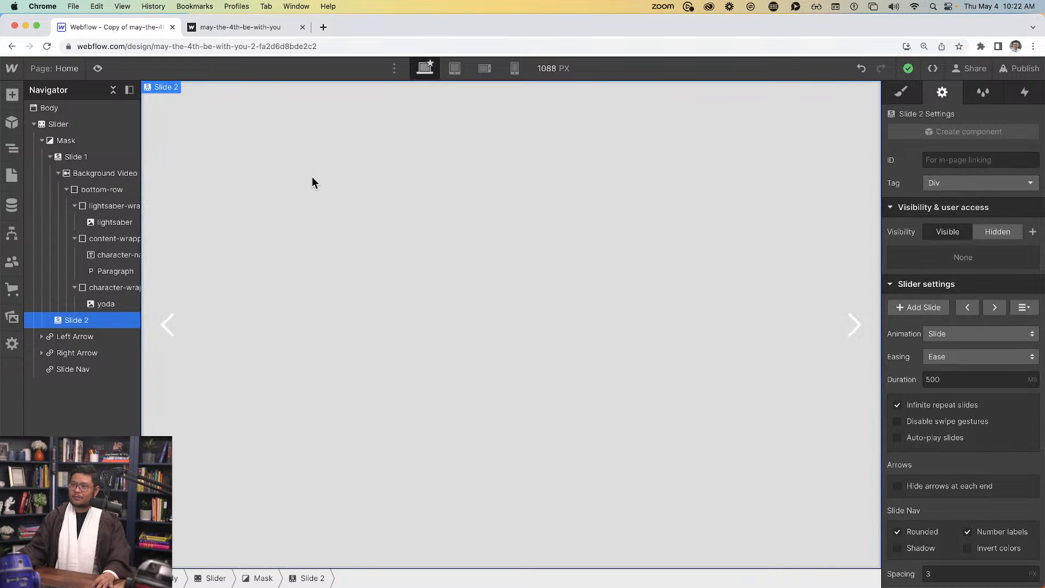
{"action": "key", "text": "cmd+v"}
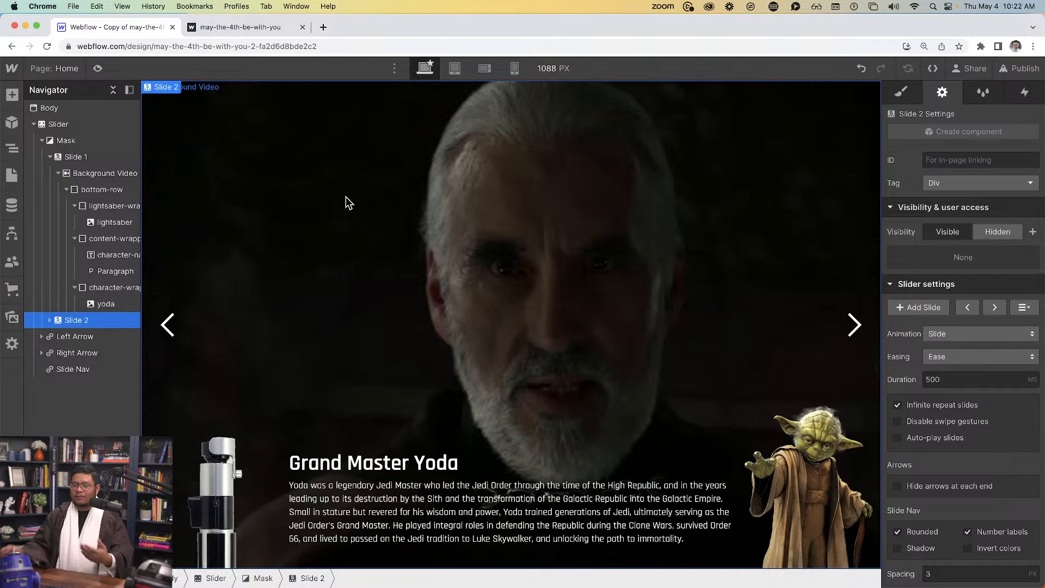
Replace Slide 2's heading with 'Master Luke Skywalker' copied from the live site
{"action": "left_click", "coordinate": [235, 27]}
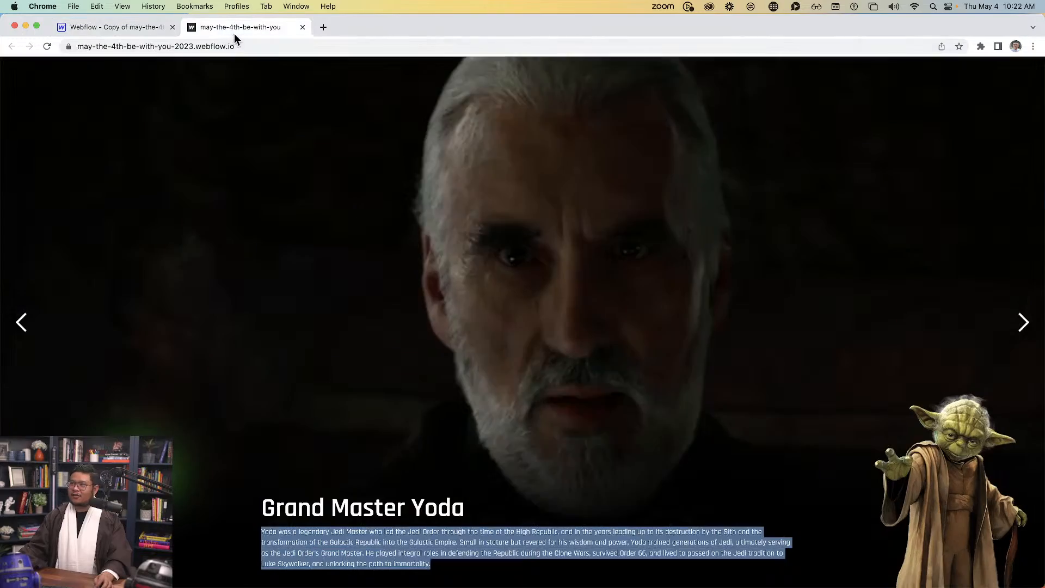
{"action": "left_click", "coordinate": [996, 329]}
{"action": "triple_click", "coordinate": [288, 523]}
{"action": "key", "text": "super+c"}
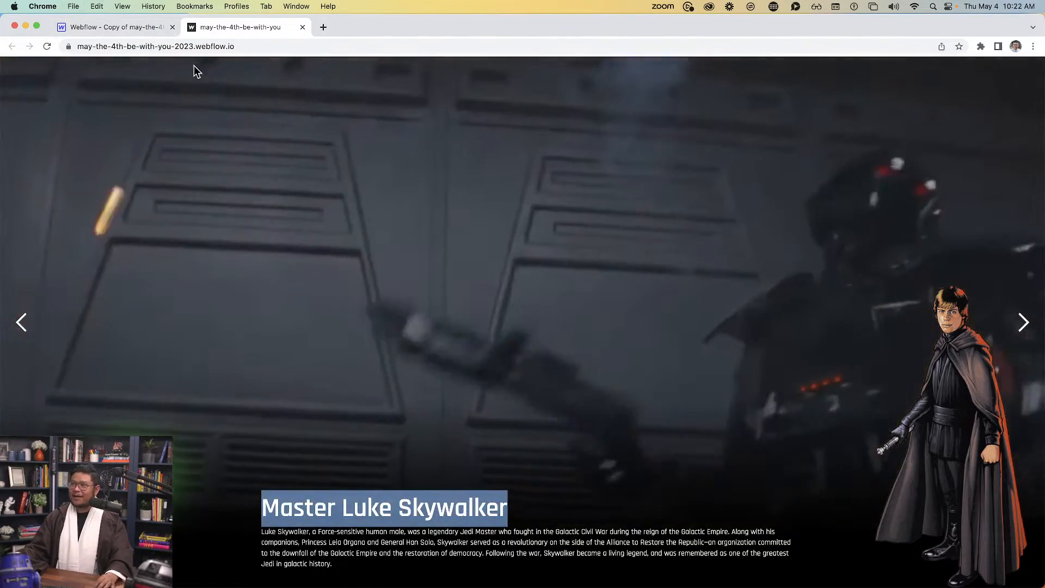
{"action": "left_click", "coordinate": [141, 27]}
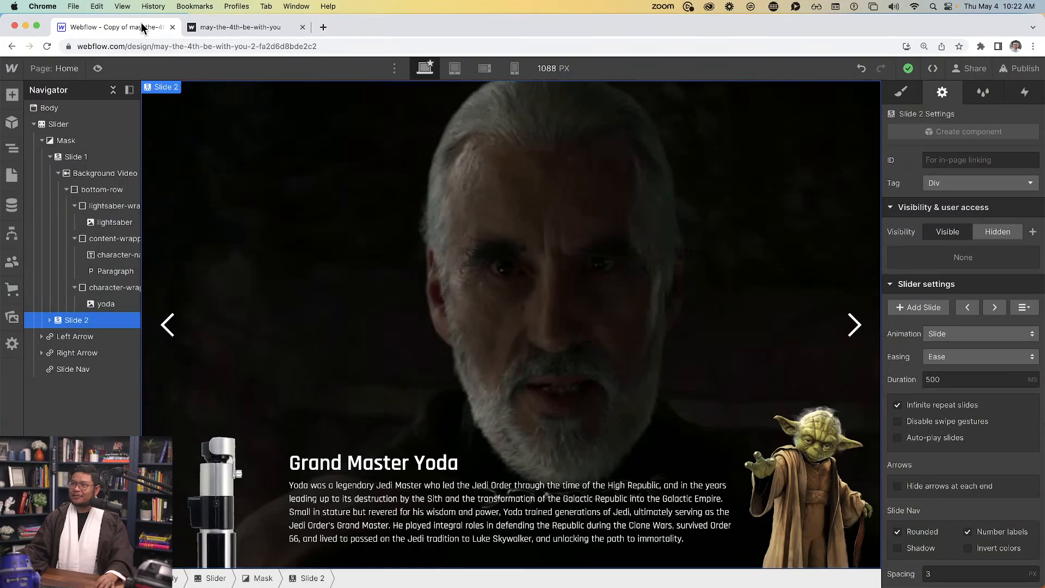
{"action": "double_click", "coordinate": [413, 460]}
{"action": "key", "text": "super+v"}
Replace Slide 2's paragraph with Luke Skywalker's biography from the live site
{"action": "left_click", "coordinate": [240, 27]}
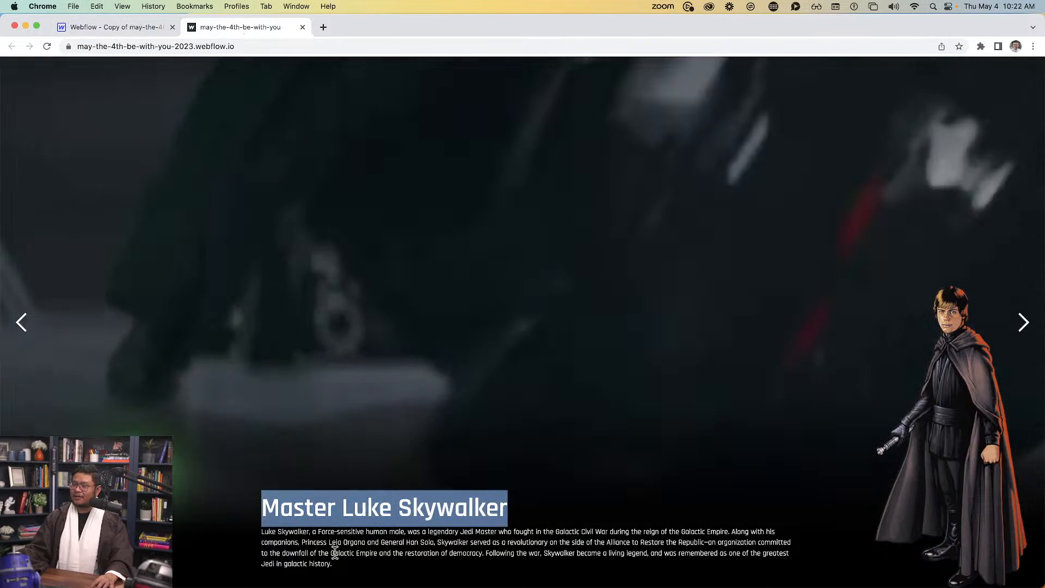
{"action": "triple_click", "coordinate": [333, 553]}
{"action": "key", "text": "super+c"}
{"action": "left_click", "coordinate": [141, 28]}
{"action": "left_click", "coordinate": [381, 516]}
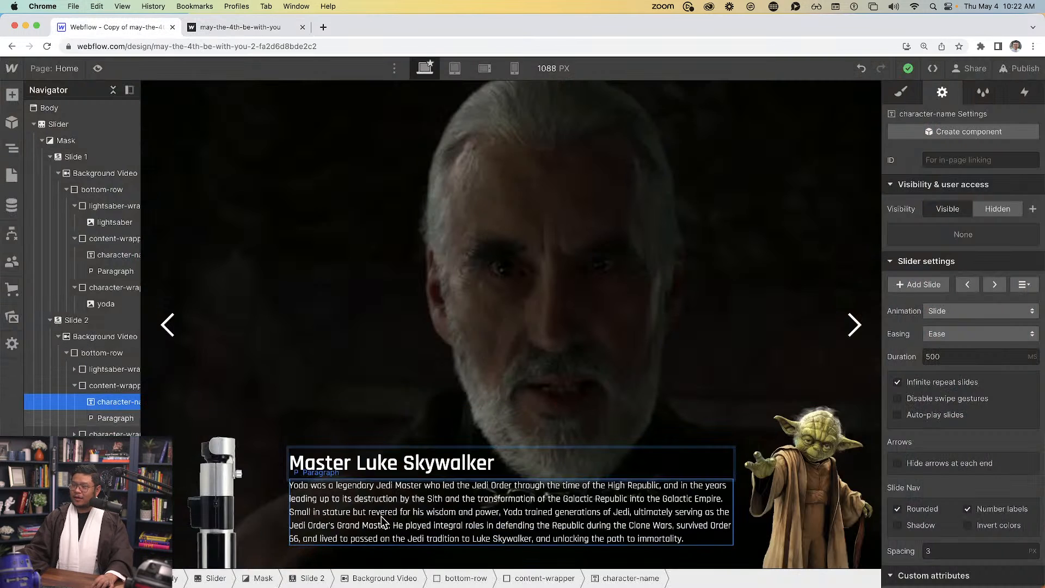
{"action": "triple_click", "coordinate": [381, 516]}
{"action": "key", "text": "super+v"}
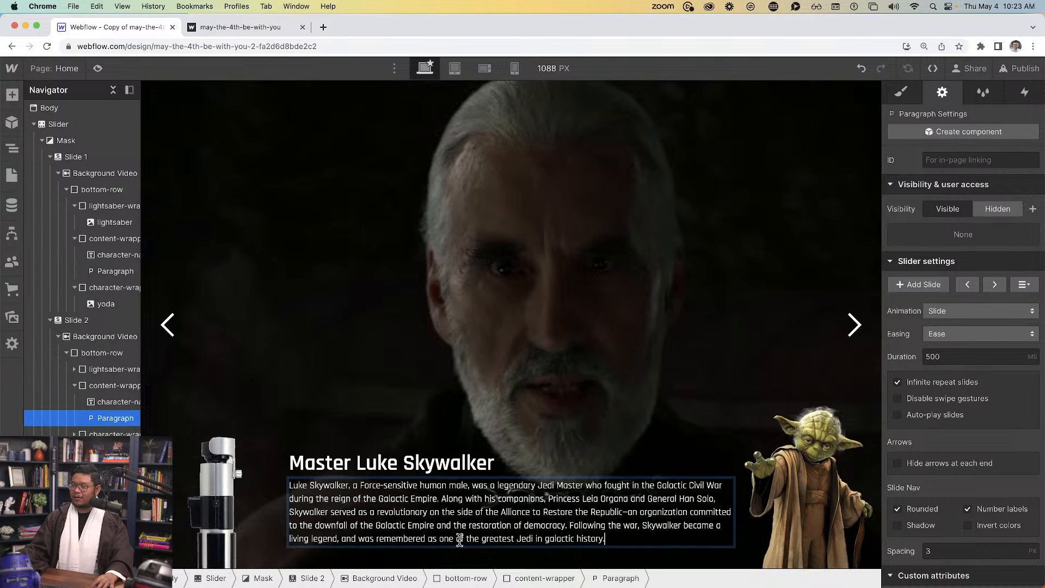
{"action": "double_click", "coordinate": [821, 477]}
Swap Slide 2's character image for the Luke Skywalker figure and reselect it for styling
{"action": "left_click", "coordinate": [725, 238]}
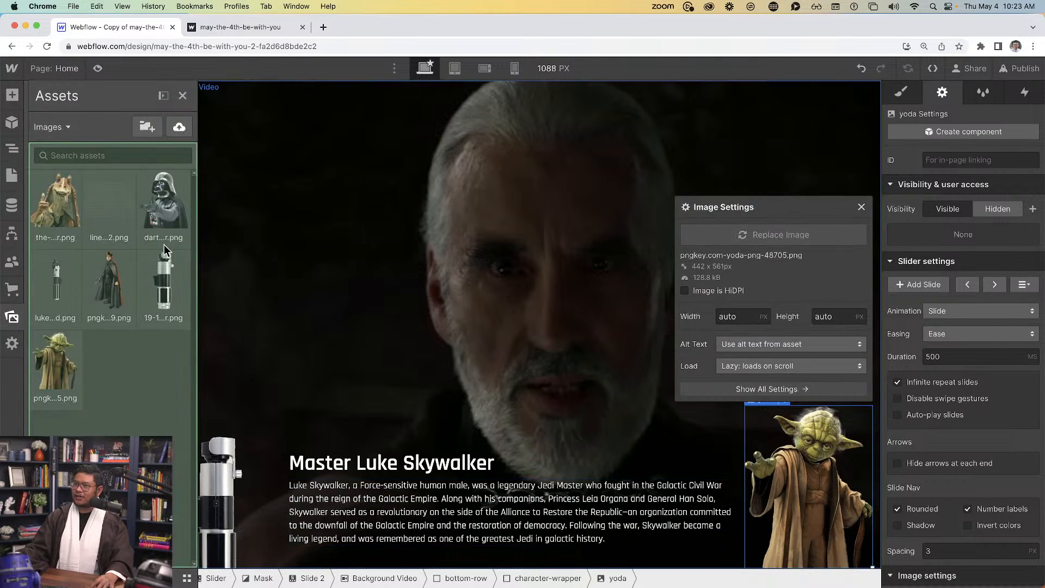
{"action": "left_click", "coordinate": [109, 280]}
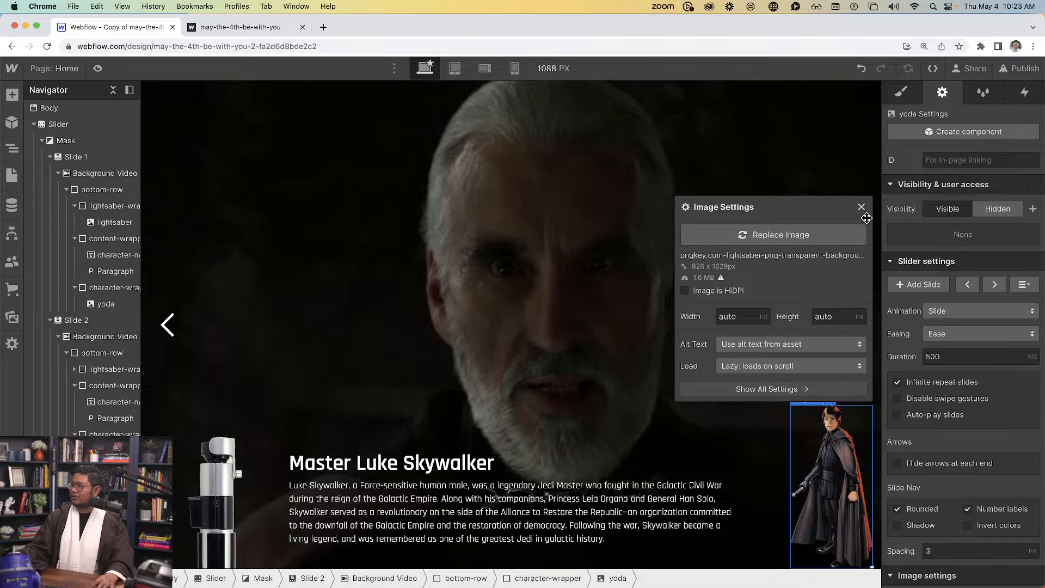
{"action": "left_click", "coordinate": [862, 207]}
{"action": "left_click", "coordinate": [616, 278]}
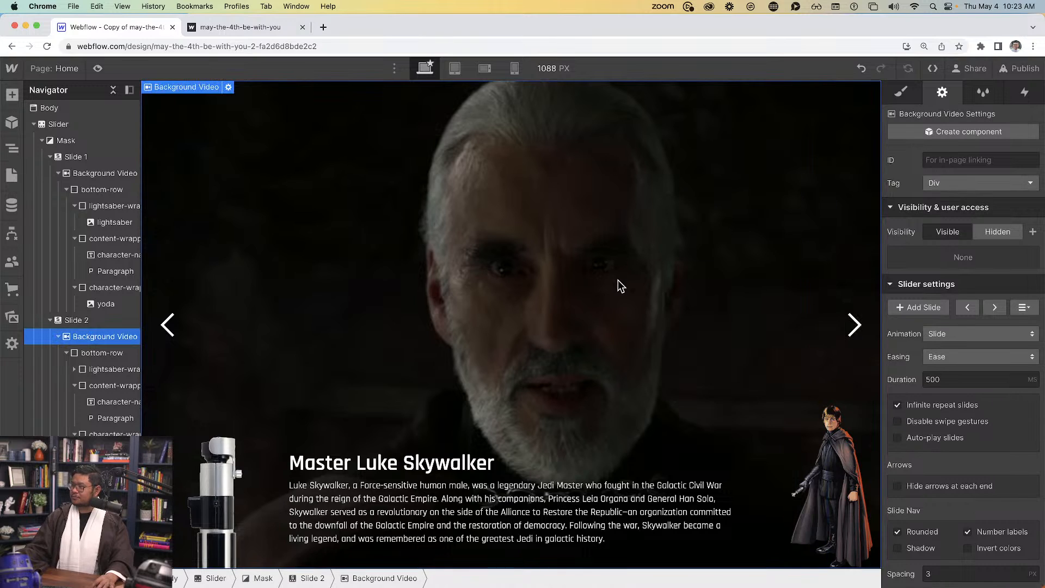
{"action": "left_click", "coordinate": [854, 325]}
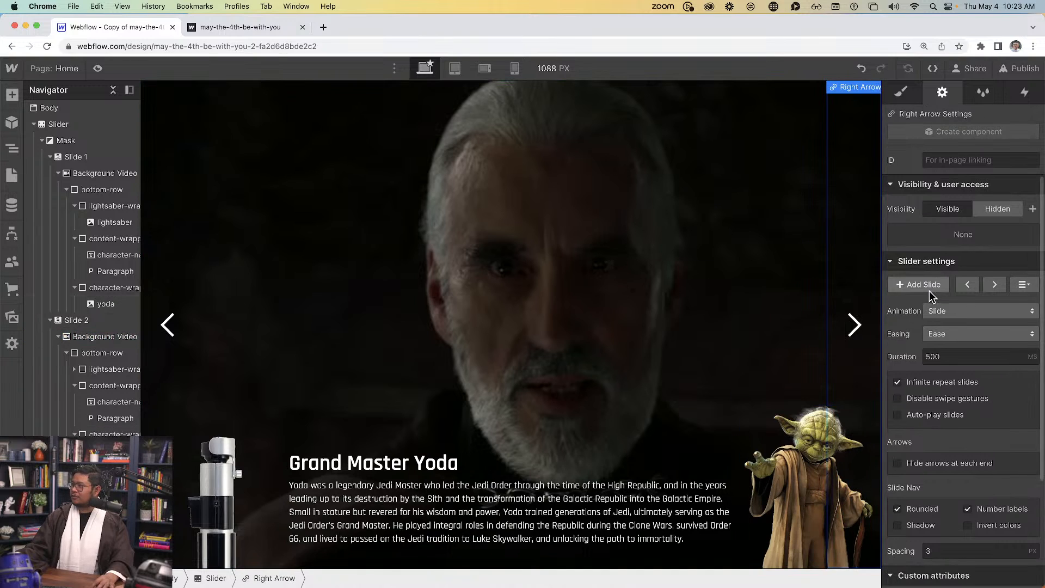
{"action": "left_click", "coordinate": [991, 286]}
{"action": "left_click", "coordinate": [747, 539]}
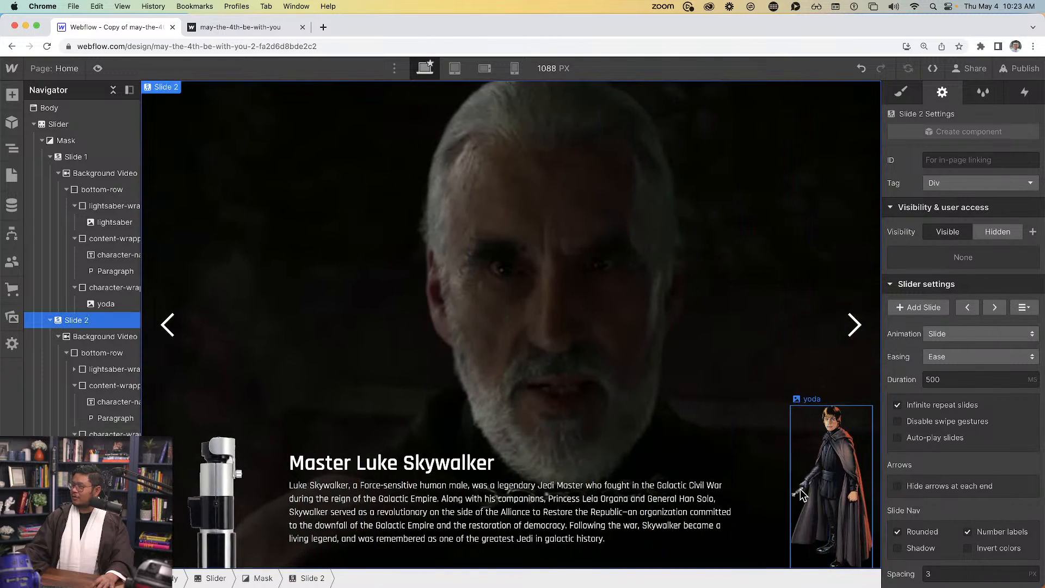
{"action": "left_click", "coordinate": [902, 93]}
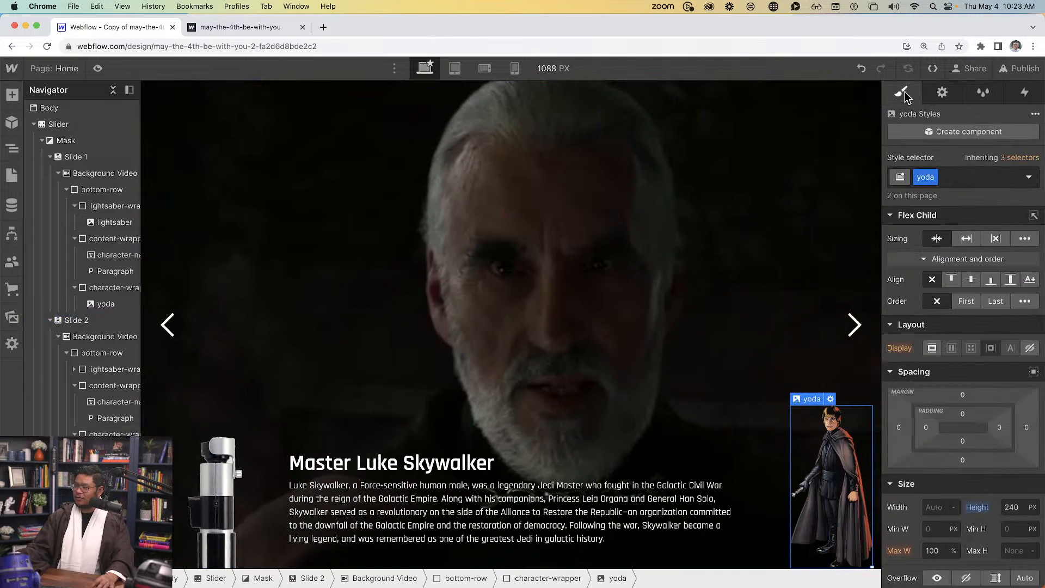
{"action": "left_click", "coordinate": [952, 177]}
{"action": "key", "text": "BackSpace"}
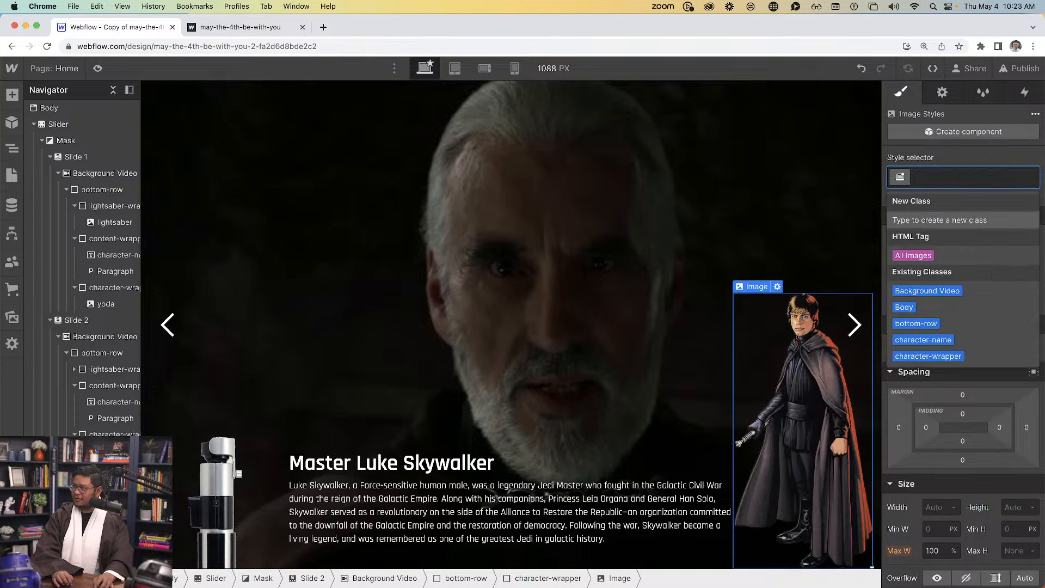
{"action": "type", "text": "luke"}
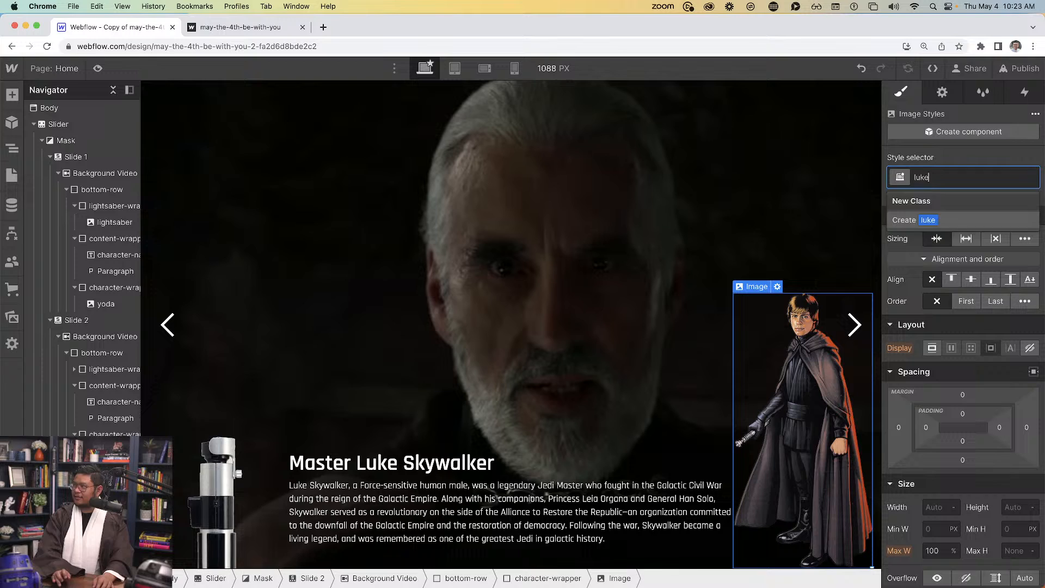
{"action": "key", "text": "Return"}
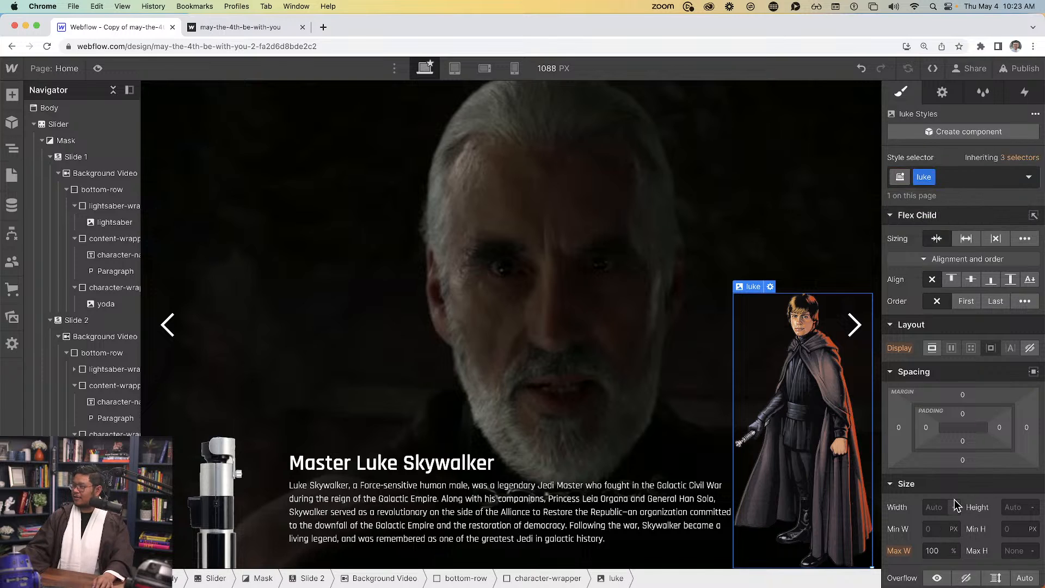
{"action": "scroll", "coordinate": [962, 483], "scroll_direction": "down", "scroll_amount": 3}
{"action": "left_click", "coordinate": [978, 527]}
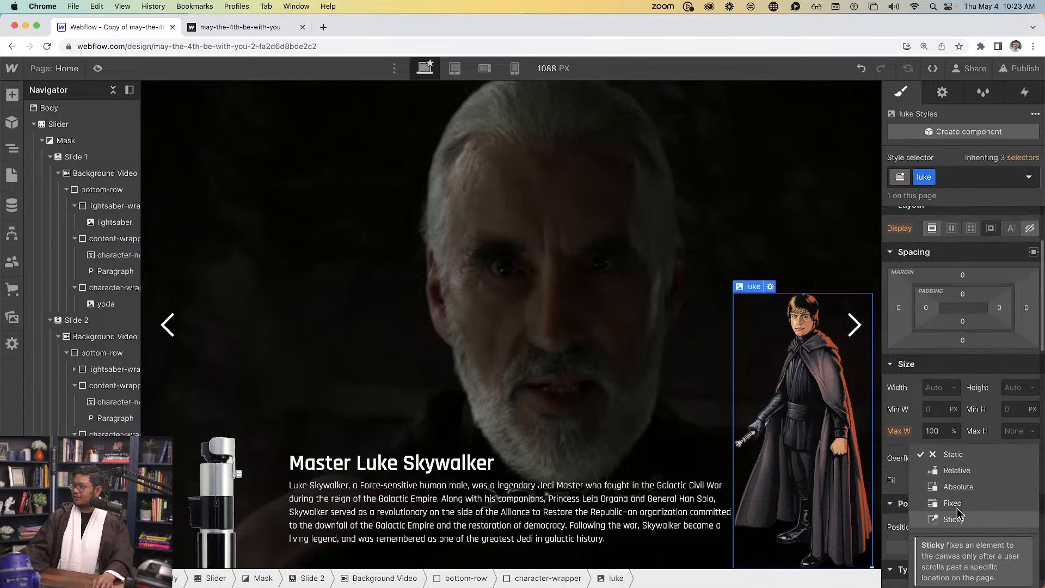
{"action": "left_click", "coordinate": [957, 471]}
{"action": "scroll", "coordinate": [961, 520], "scroll_direction": "down", "scroll_amount": 5}
{"action": "left_click_drag", "start_coordinate": [991, 370], "coordinate": [996, 414]}
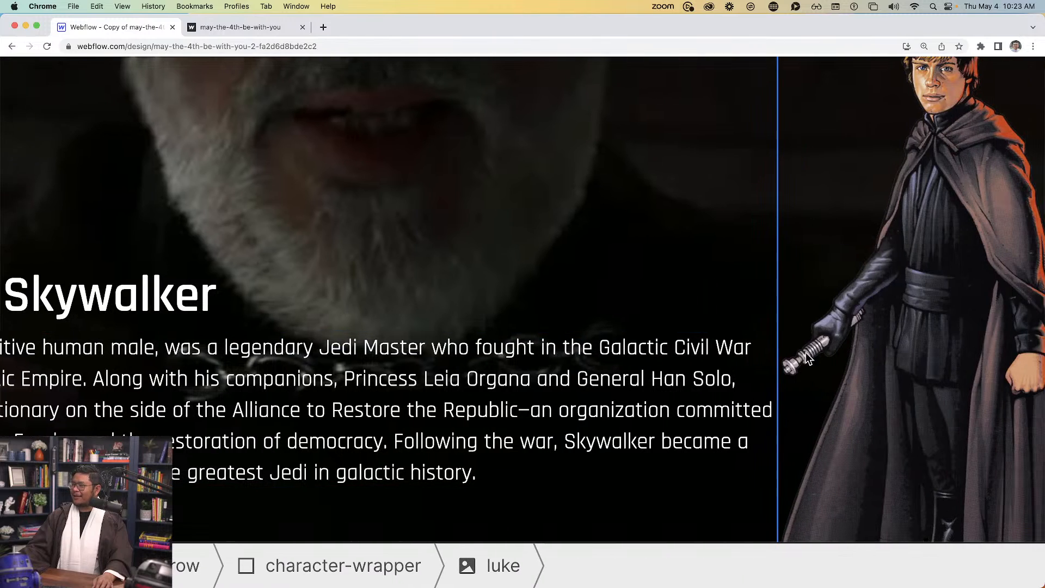
{"action": "left_click", "coordinate": [626, 185]}
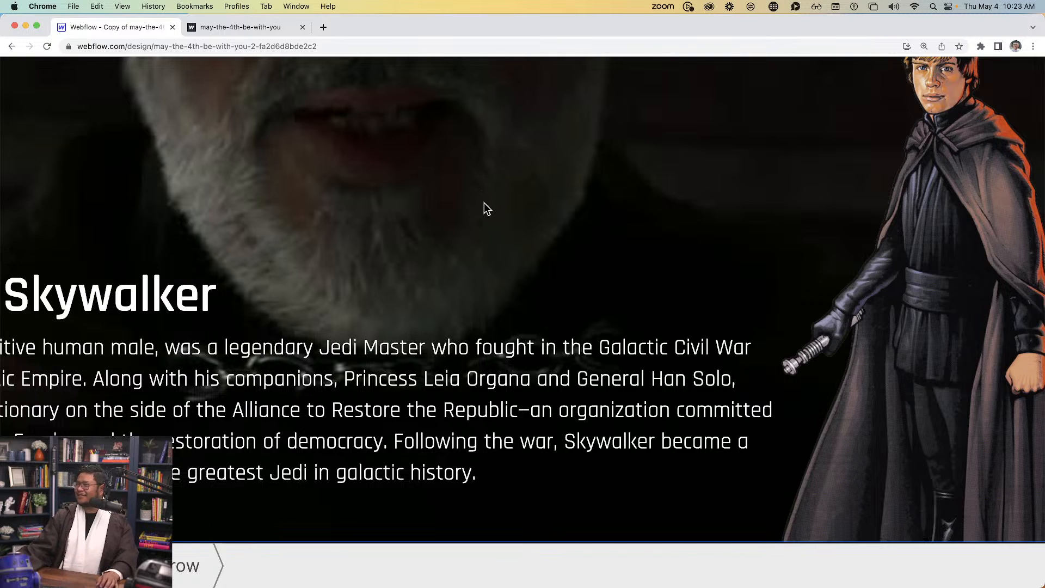
{"action": "scroll", "coordinate": [484, 203], "scroll_direction": "down", "scroll_amount": 5}
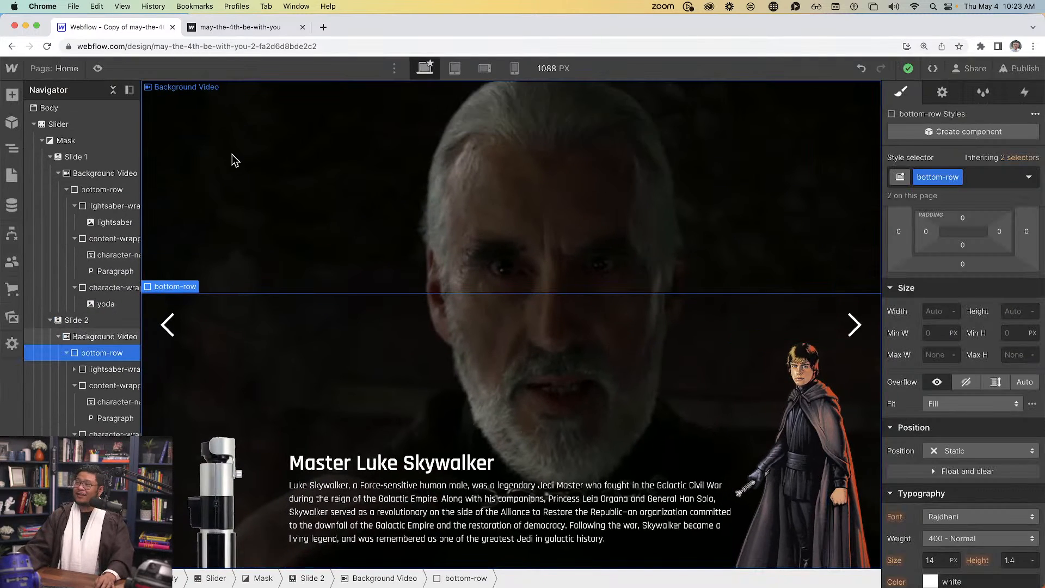
Check the Luke slide in Preview, then select the Luke character image's styles
{"action": "left_click", "coordinate": [98, 68]}
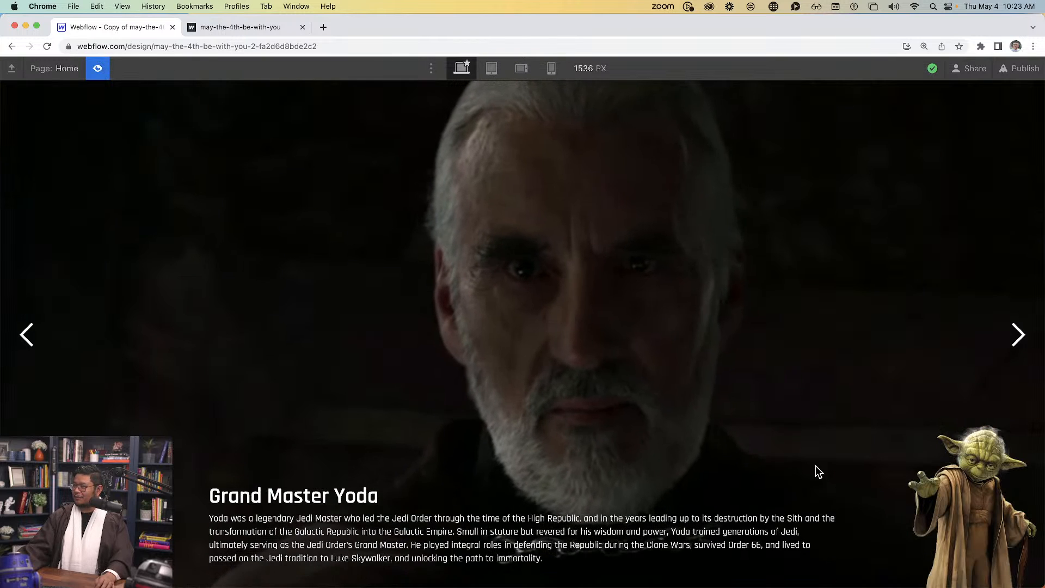
{"action": "left_click", "coordinate": [1018, 334]}
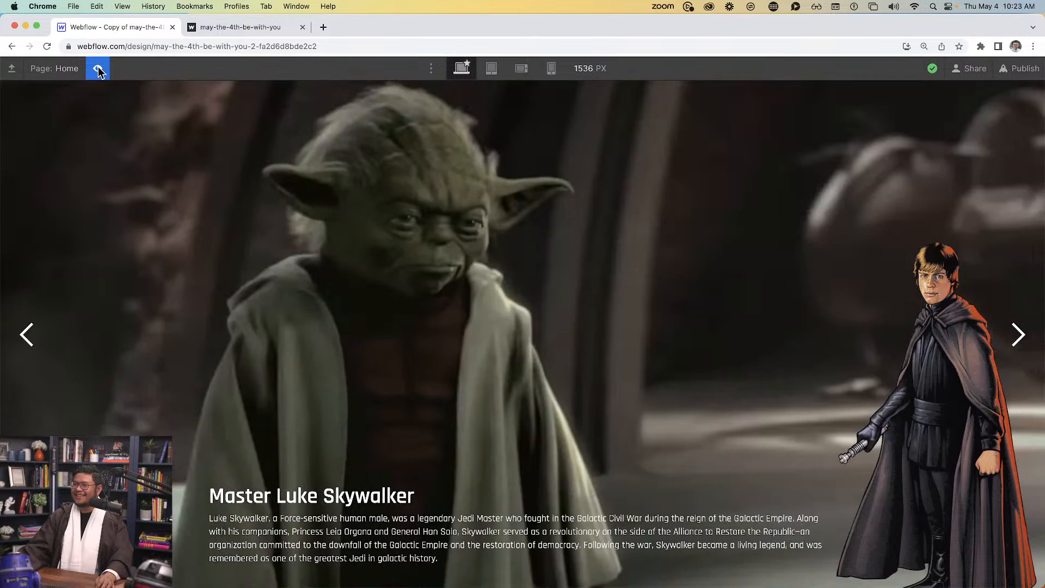
{"action": "left_click", "coordinate": [98, 68]}
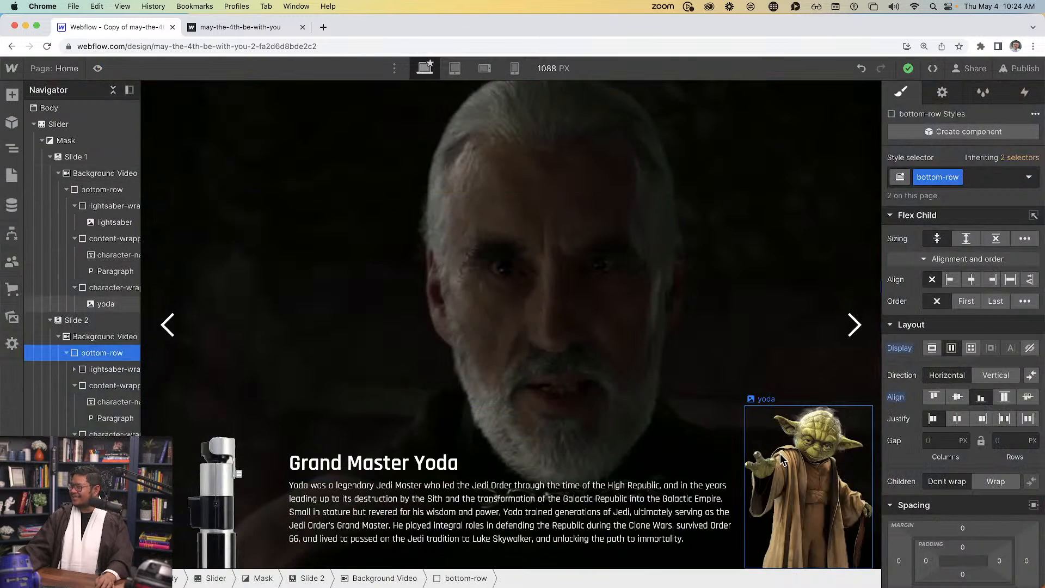
{"action": "left_click", "coordinate": [942, 93]}
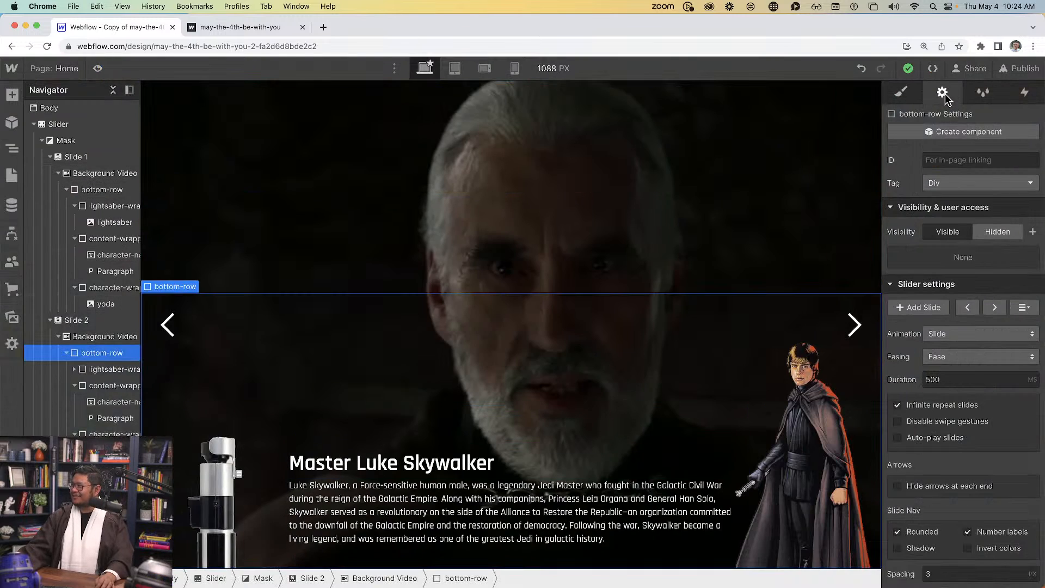
{"action": "left_click", "coordinate": [994, 306]}
{"action": "left_click", "coordinate": [965, 308]}
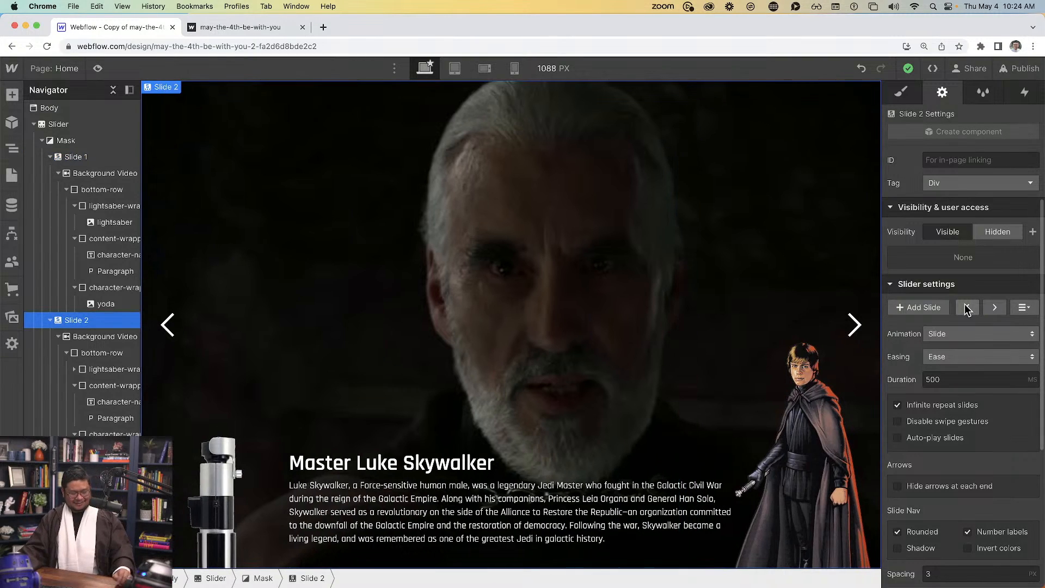
{"action": "left_click", "coordinate": [803, 472]}
{"action": "left_click", "coordinate": [902, 93]}
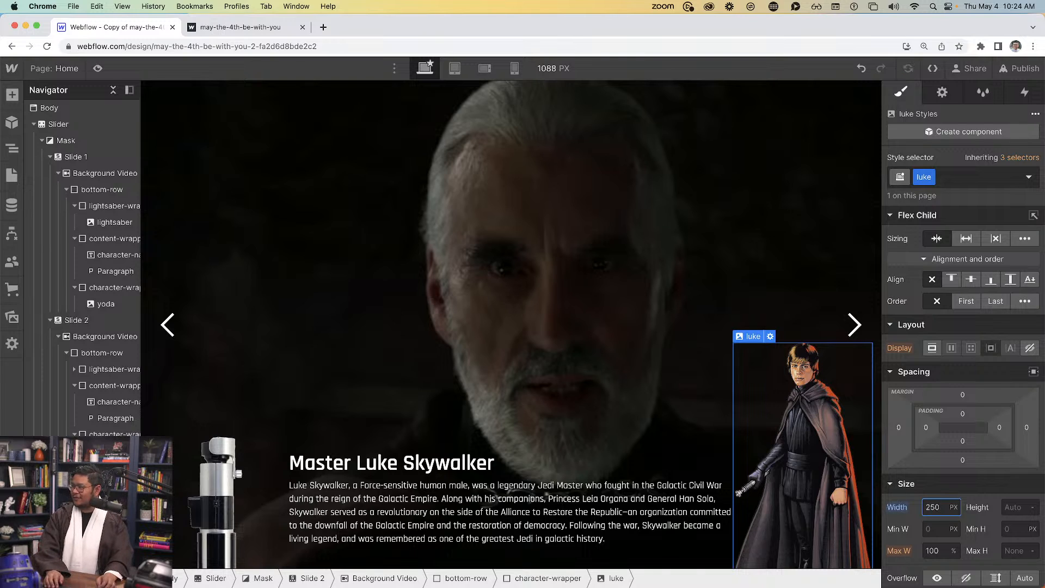
Reduce the Luke image width to 170 px, add right margin, and check in Preview
{"action": "key", "text": "shift+Down"}
{"action": "key", "text": "shift+Down"}
{"action": "key", "text": "shift+Down"}
{"action": "key", "text": "shift+Down"}
{"action": "key", "text": "shift+Down"}
{"action": "key", "text": "shift+Down"}
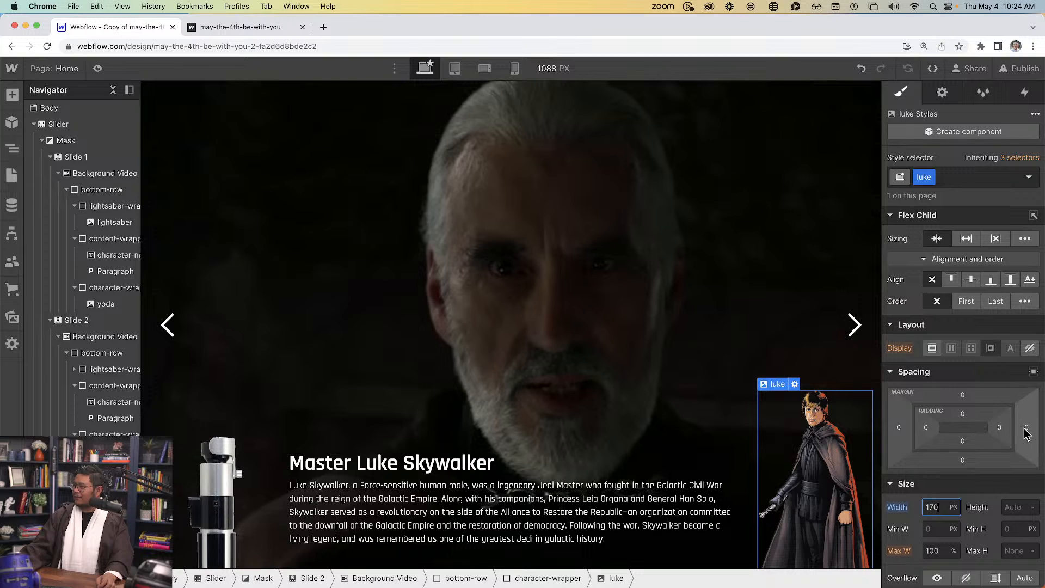
{"action": "left_click_drag", "start_coordinate": [1027, 428], "coordinate": [1034, 431]}
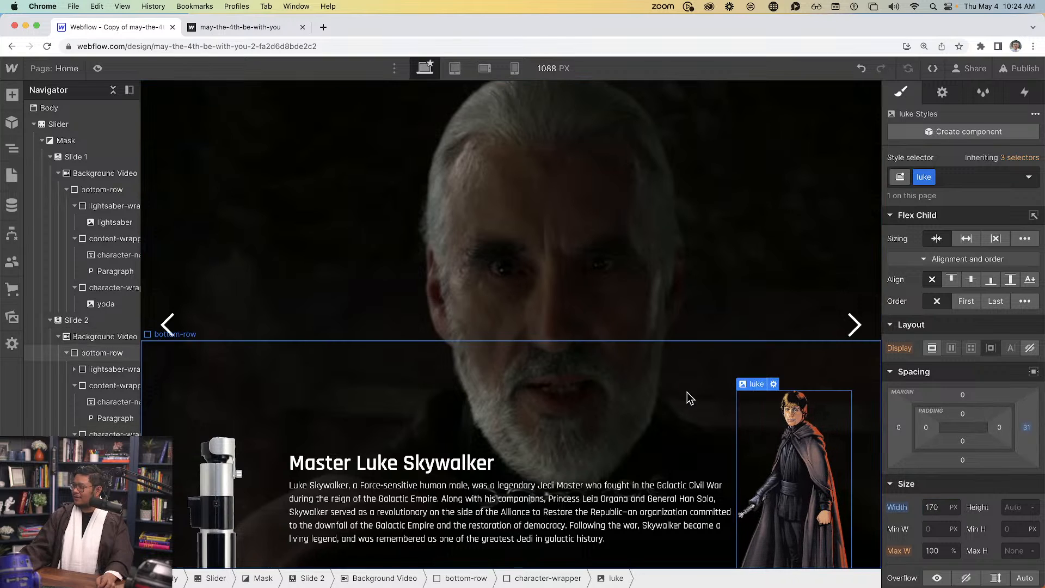
{"action": "left_click", "coordinate": [98, 68]}
{"action": "left_click", "coordinate": [1028, 326]}
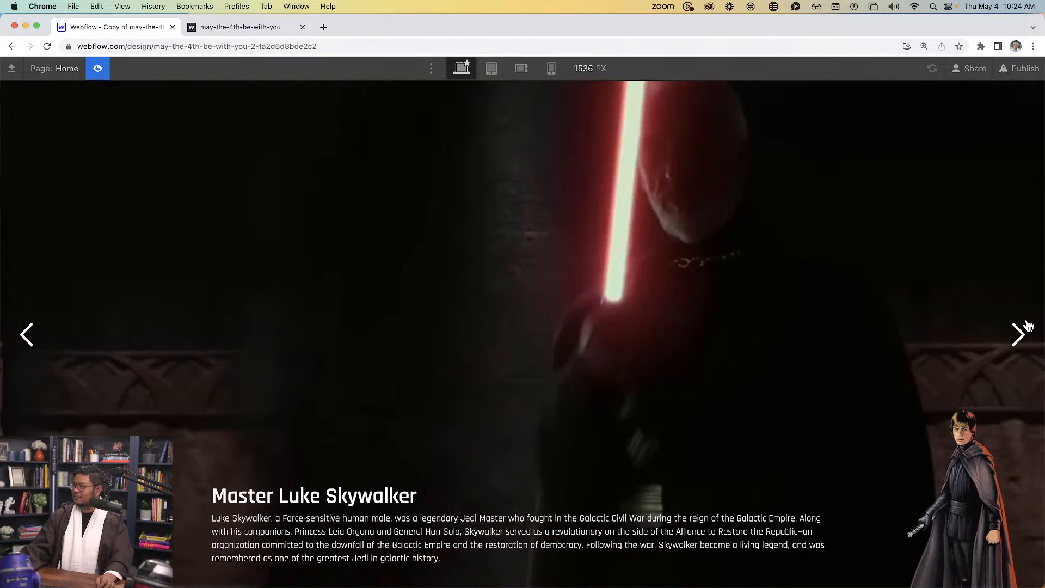
{"action": "left_click", "coordinate": [1028, 326]}
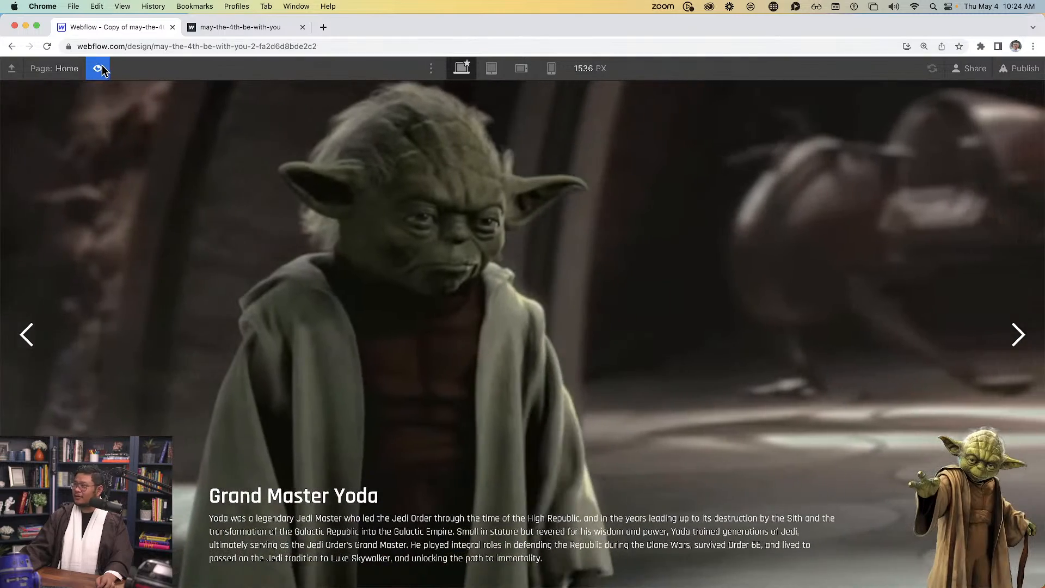
{"action": "left_click", "coordinate": [99, 69]}
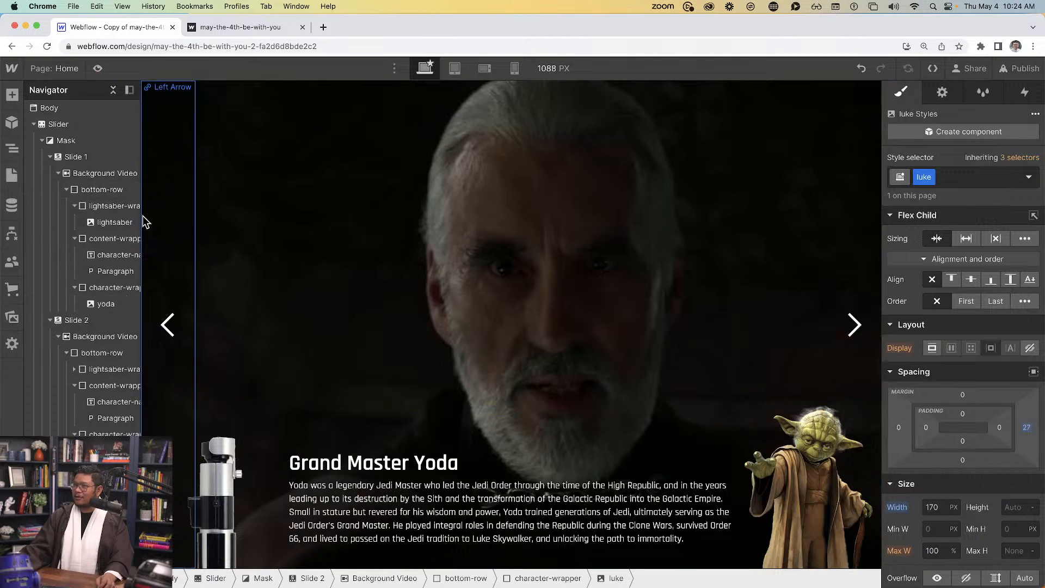
Set the Luke image width to 180 px and confirm it in Preview
{"action": "left_click", "coordinate": [943, 93]}
{"action": "left_click", "coordinate": [992, 283]}
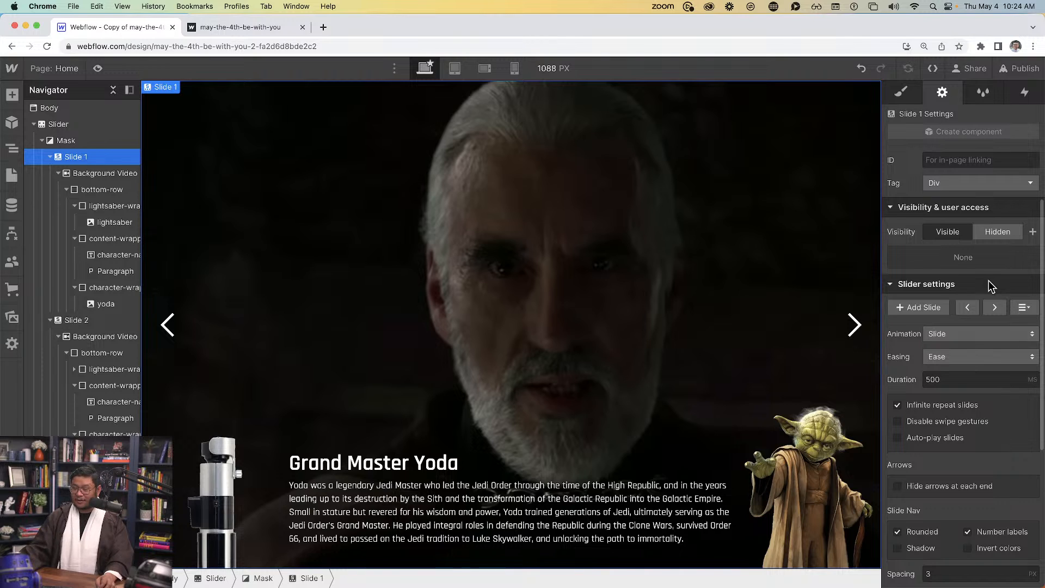
{"action": "left_click", "coordinate": [991, 310]}
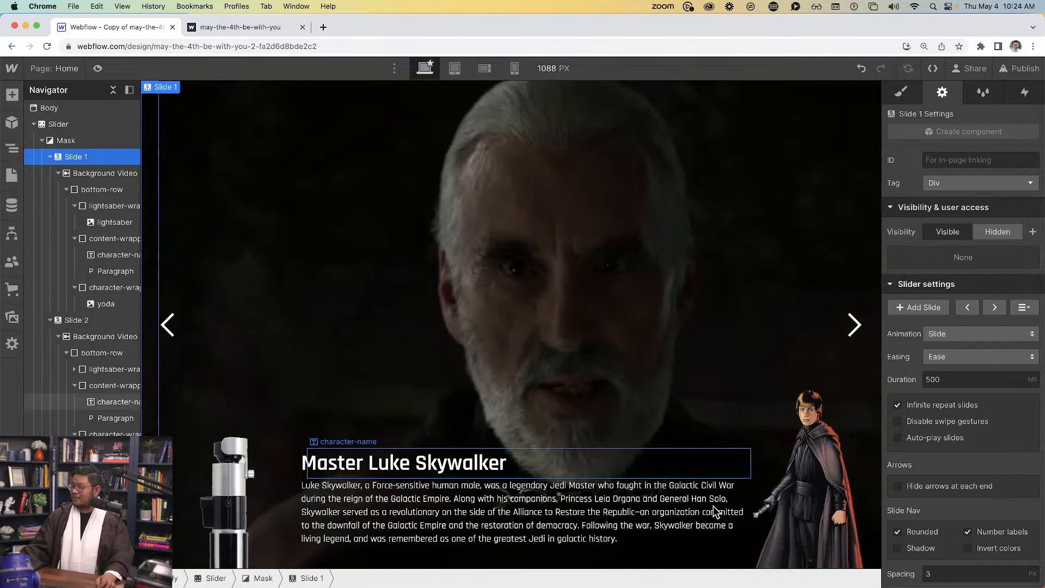
{"action": "left_click", "coordinate": [789, 463]}
{"action": "left_click", "coordinate": [903, 93]}
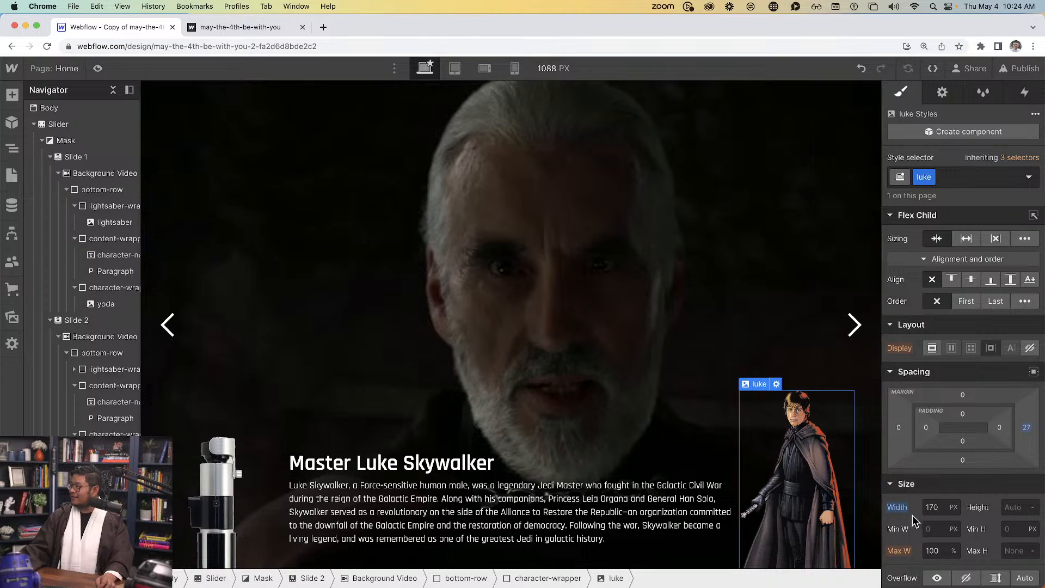
{"action": "type", "text": "190"}
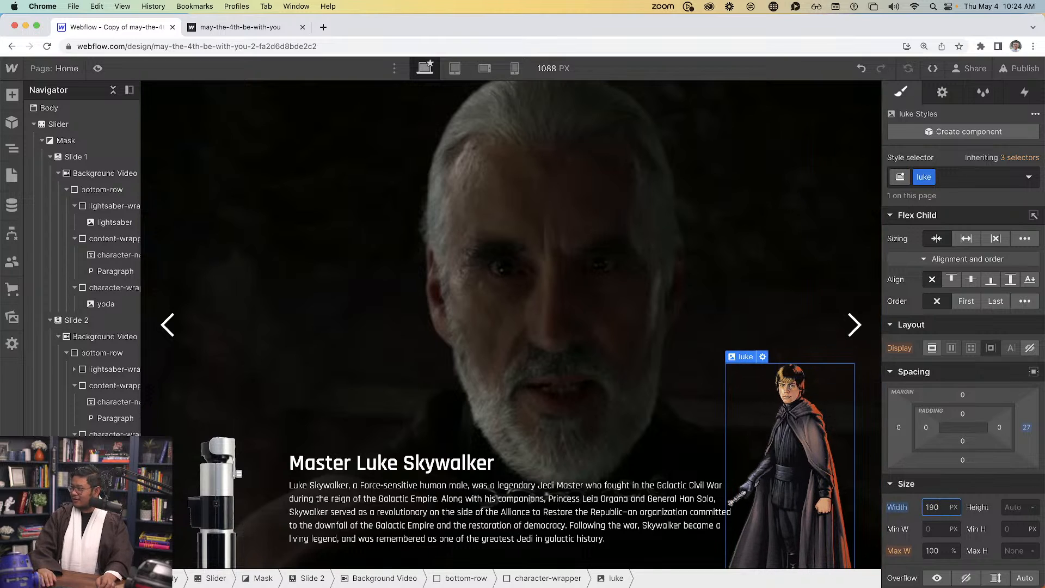
{"action": "key", "text": "shift+Down"}
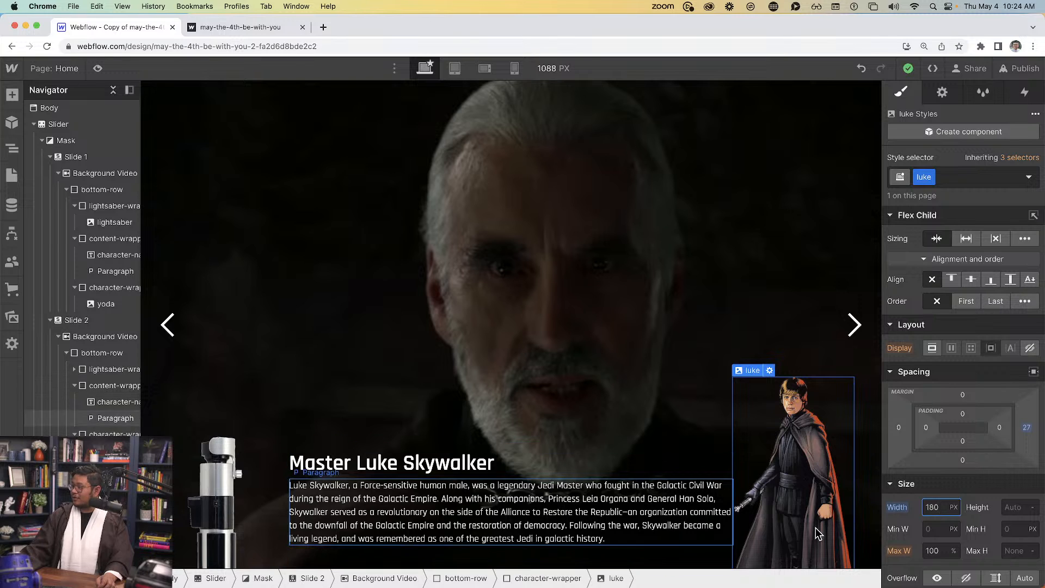
{"action": "left_click", "coordinate": [97, 68]}
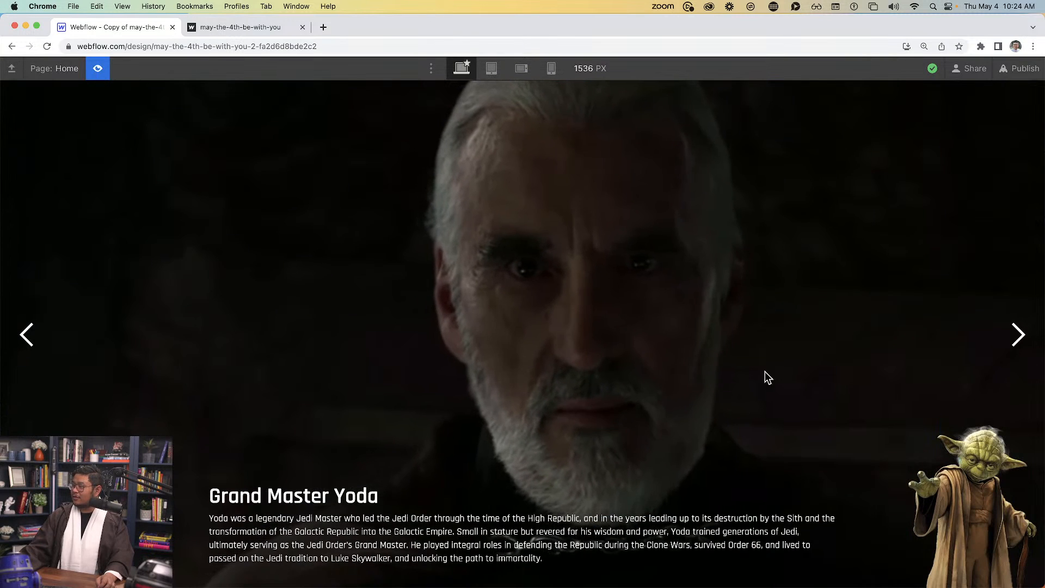
{"action": "left_click", "coordinate": [1020, 335]}
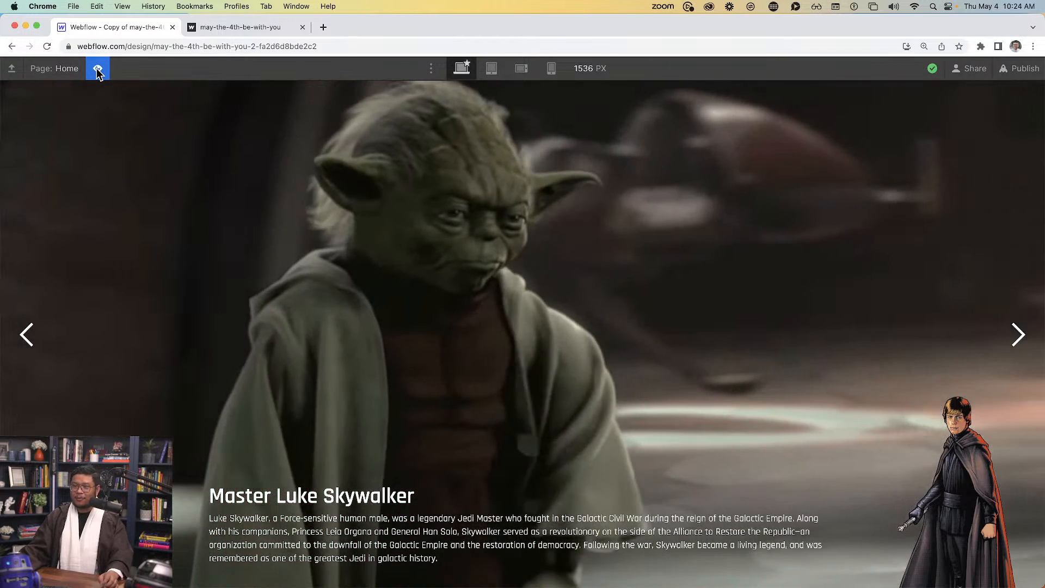
{"action": "left_click", "coordinate": [97, 68]}
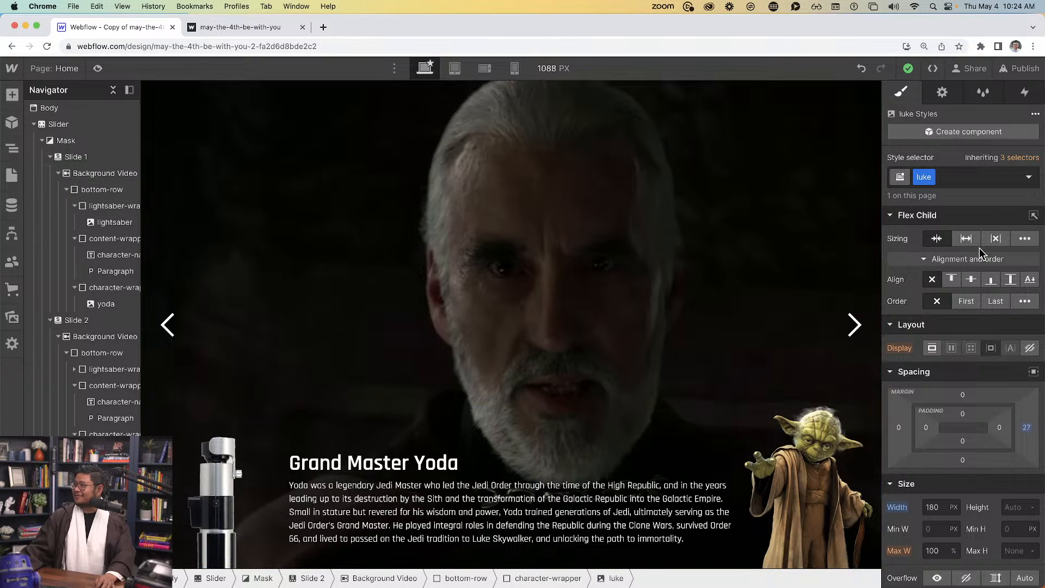
{"action": "left_click", "coordinate": [943, 92]}
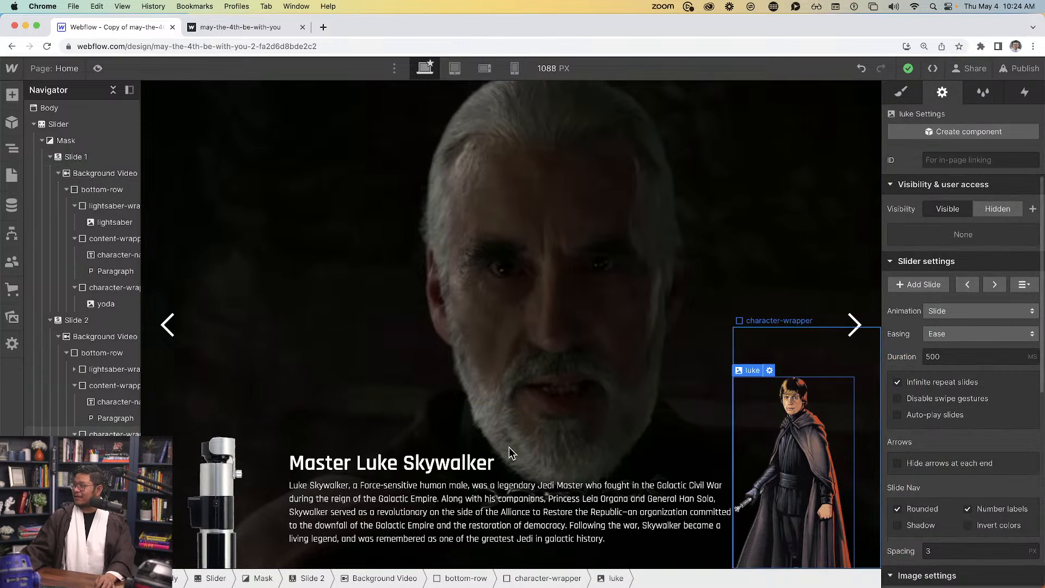
{"action": "left_click", "coordinate": [475, 494]}
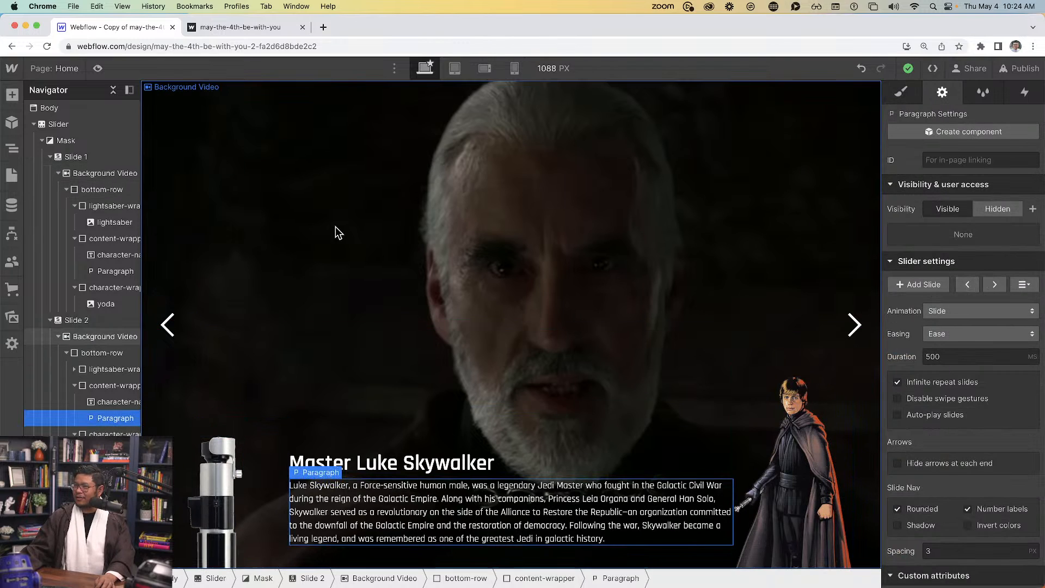
{"action": "left_click", "coordinate": [337, 222]}
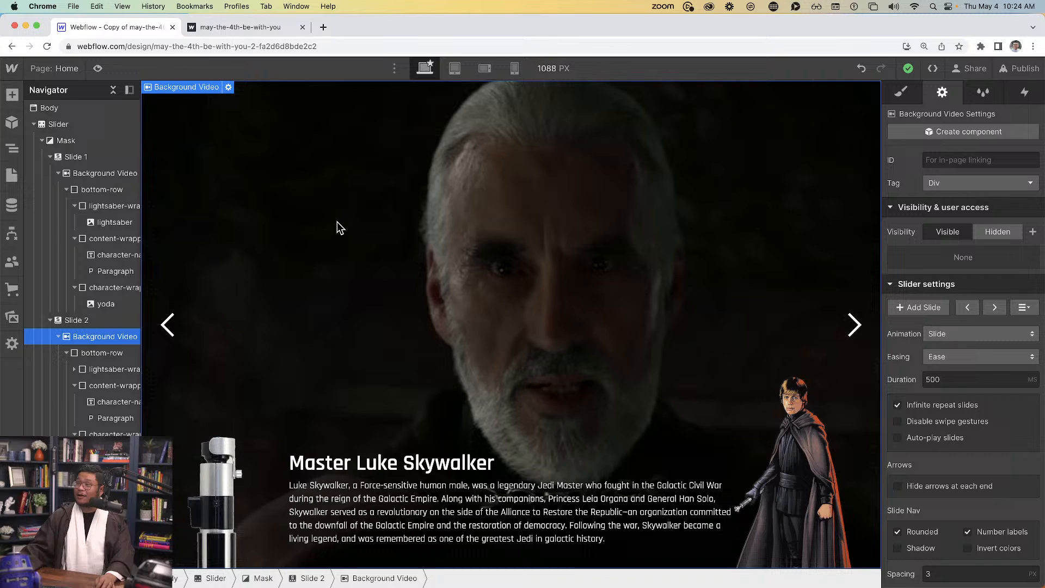
{"action": "left_click", "coordinate": [61, 68]}
{"action": "left_click", "coordinate": [97, 193]}
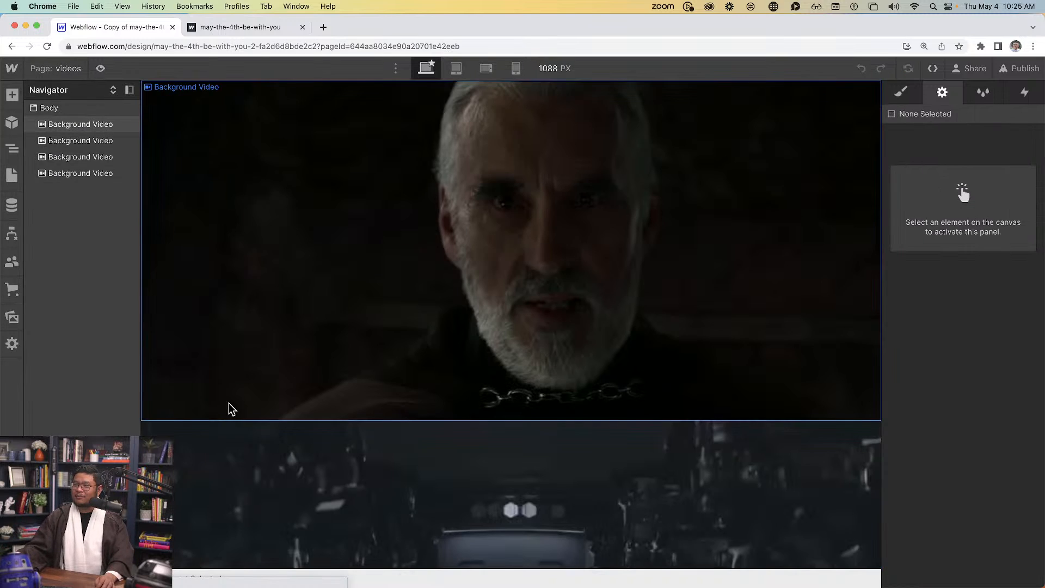
{"action": "scroll", "coordinate": [366, 333], "scroll_direction": "down", "scroll_amount": 3}
{"action": "left_click", "coordinate": [346, 383]}
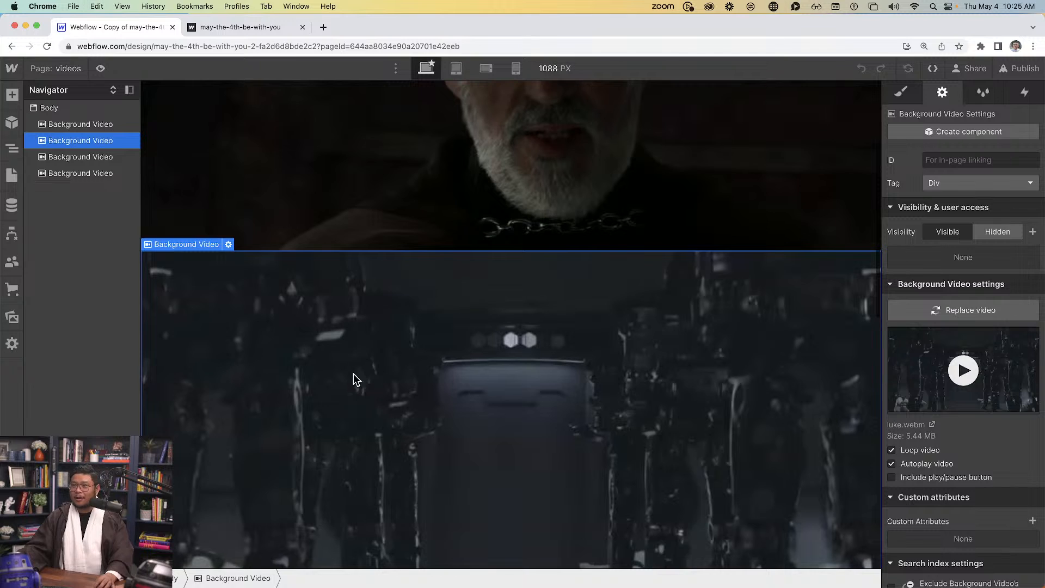
{"action": "left_click", "coordinate": [71, 71]}
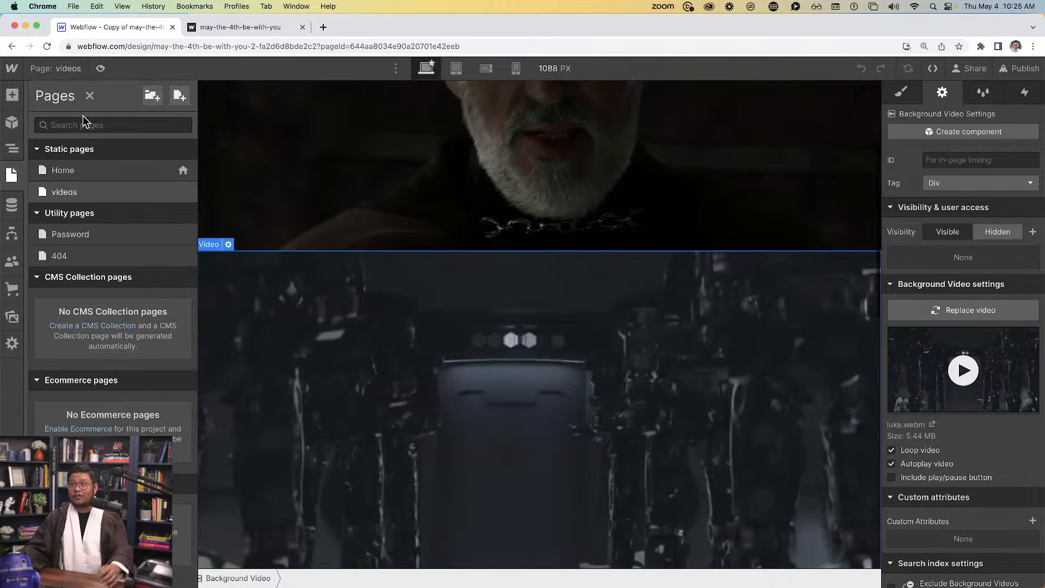
{"action": "left_click", "coordinate": [84, 175]}
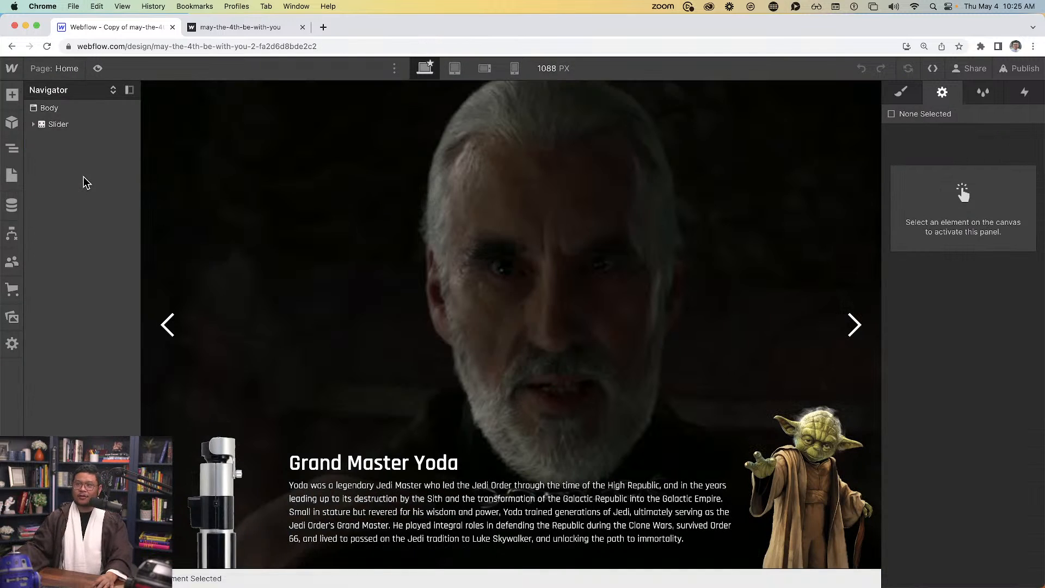
Paste a second background video into Slide 2 in the Navigator
{"action": "left_click", "coordinate": [484, 260]}
{"action": "left_click", "coordinate": [50, 190]}
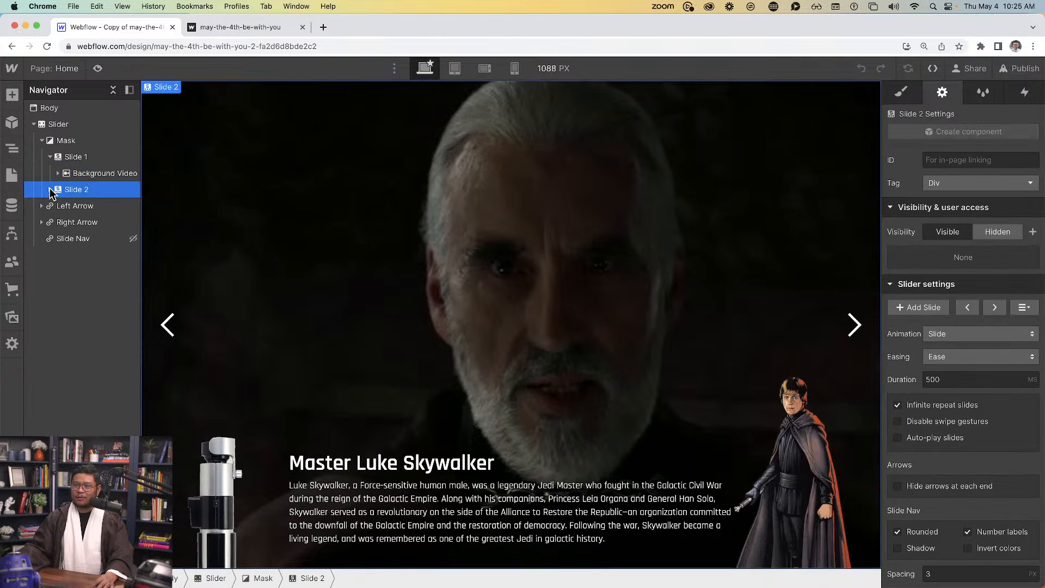
{"action": "left_click", "coordinate": [50, 190]}
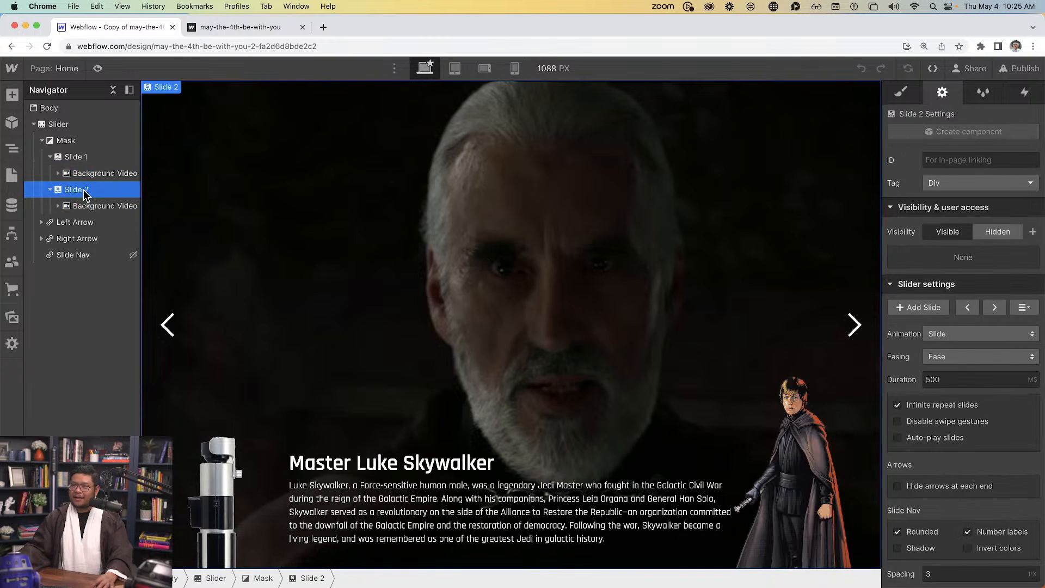
{"action": "key", "text": "super+v"}
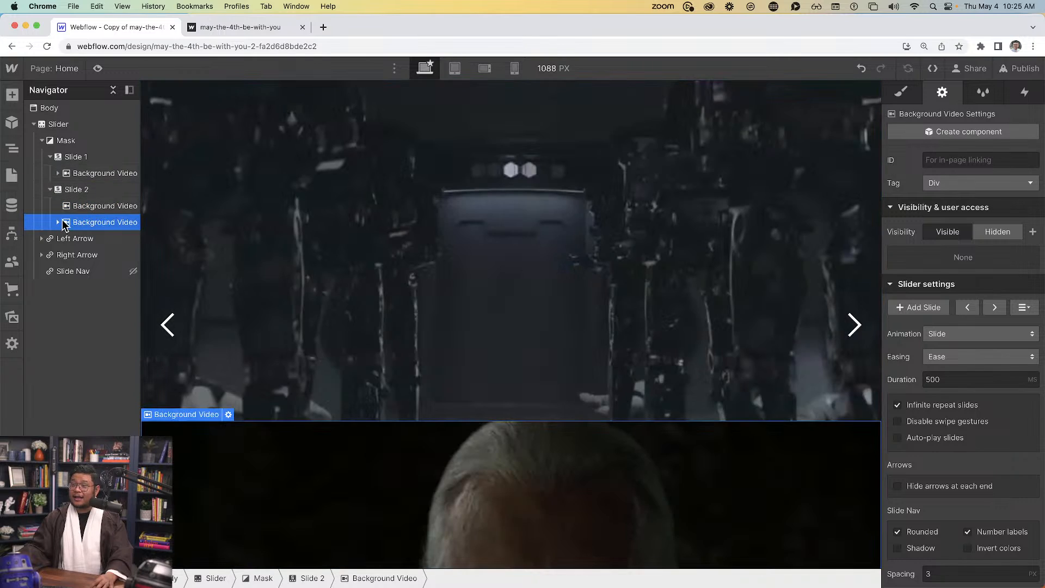
Move bottom-row into the first background video and delete the empty second one
{"action": "left_click", "coordinate": [95, 211]}
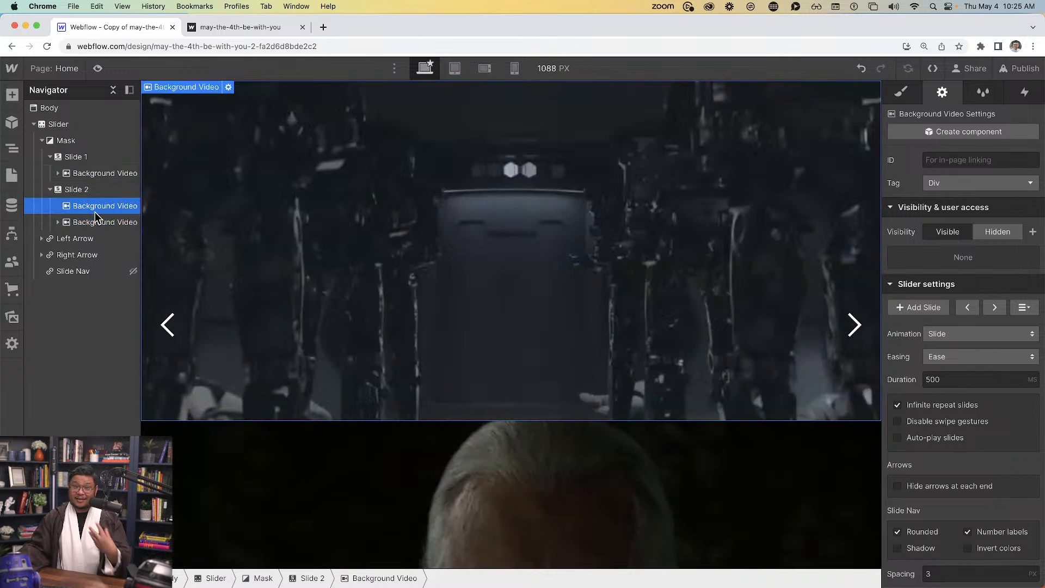
{"action": "left_click", "coordinate": [58, 223]}
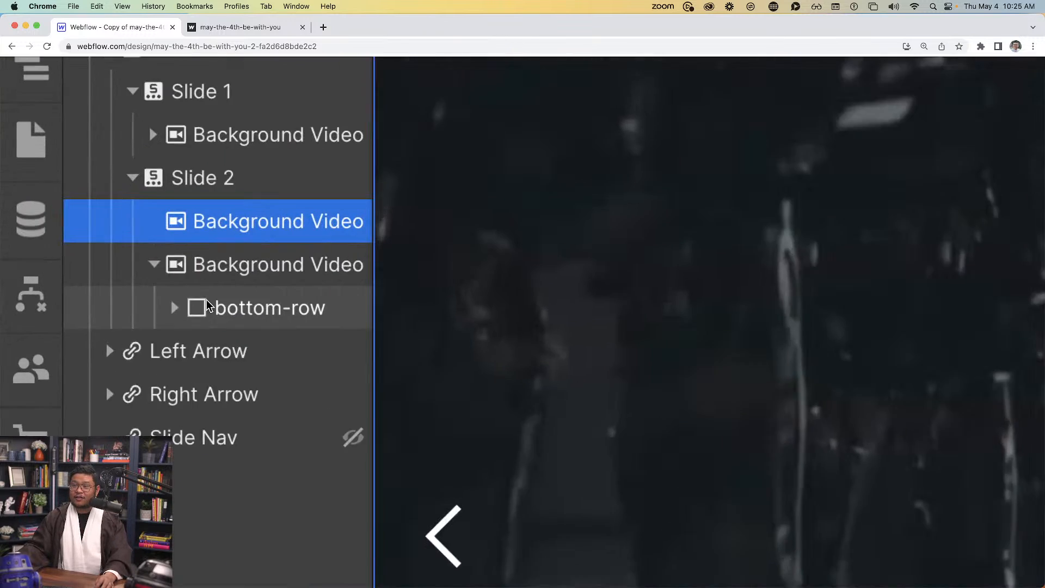
{"action": "left_click_drag", "start_coordinate": [278, 327], "coordinate": [287, 243]}
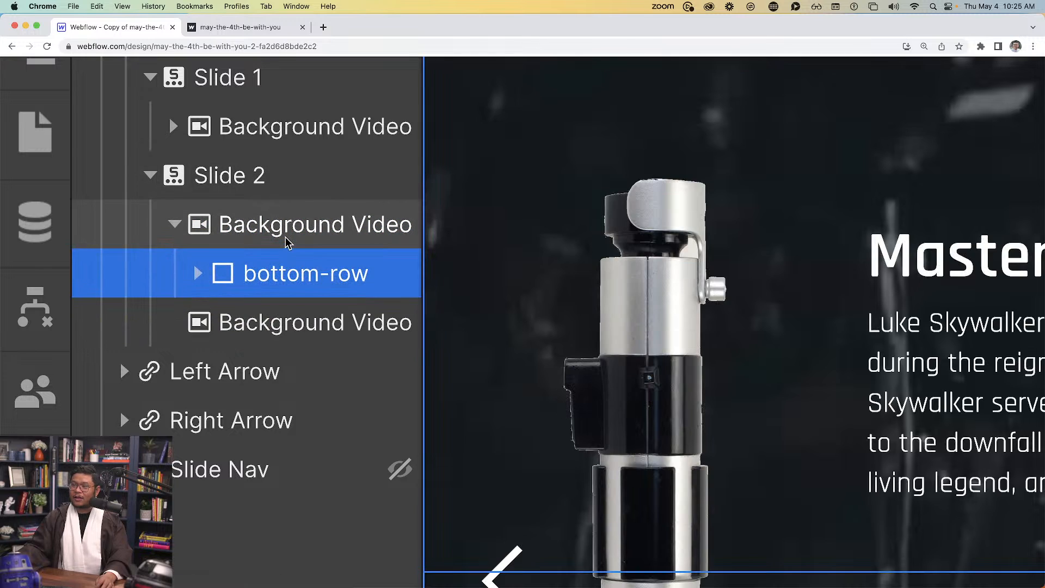
{"action": "left_click", "coordinate": [284, 323]}
{"action": "key", "text": "Delete"}
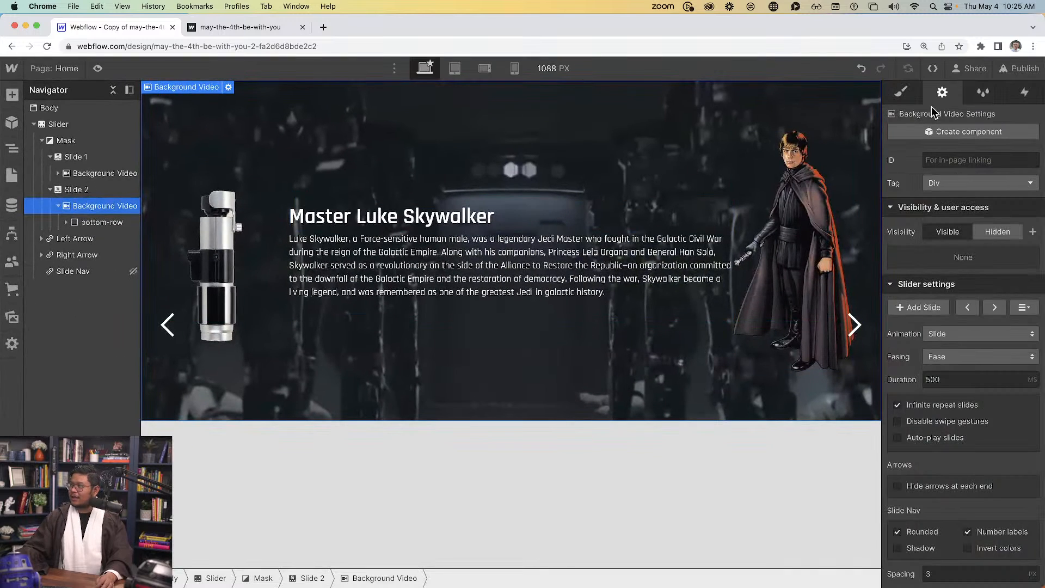
Apply the existing Background Video class to Slide 2's background video
{"action": "left_click", "coordinate": [902, 92]}
{"action": "left_click", "coordinate": [962, 170]}
{"action": "type", "text": "backgr"}
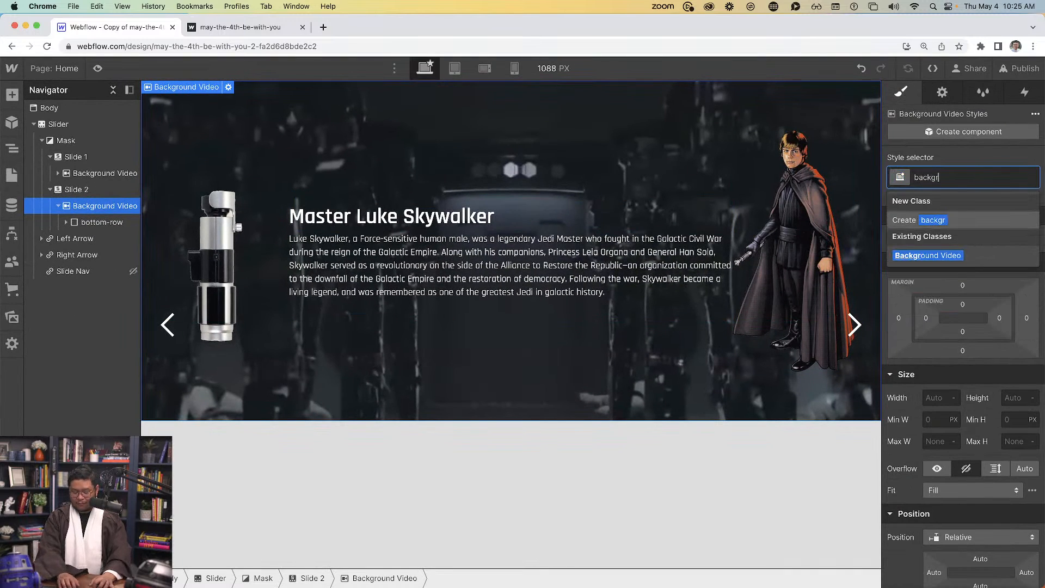
{"action": "type", "text": "ou"}
{"action": "key", "text": "Return"}
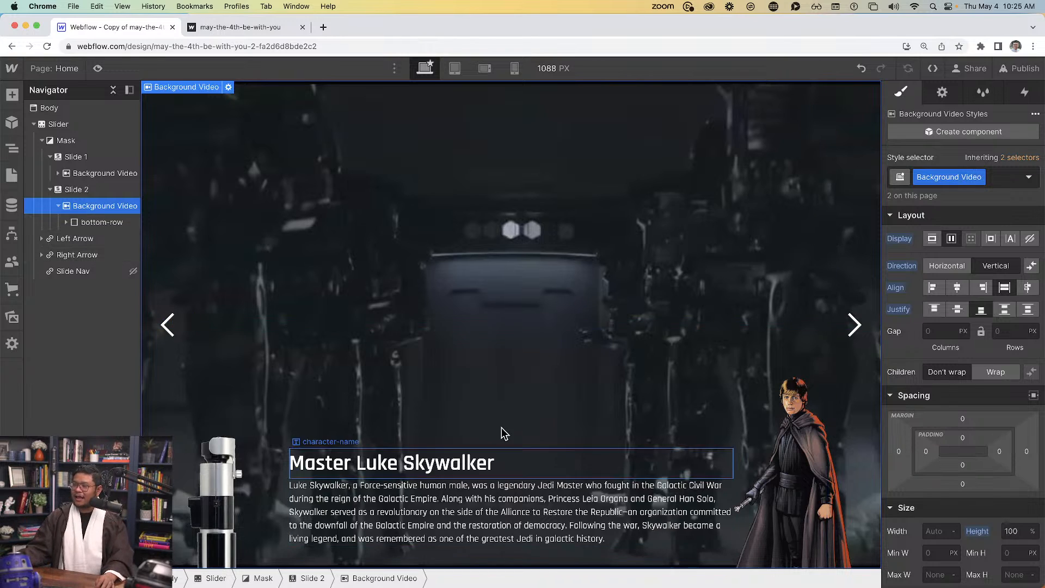
Preview the Luke Skywalker slide, then return to the Designer and select Slide 2
{"action": "left_click", "coordinate": [98, 67]}
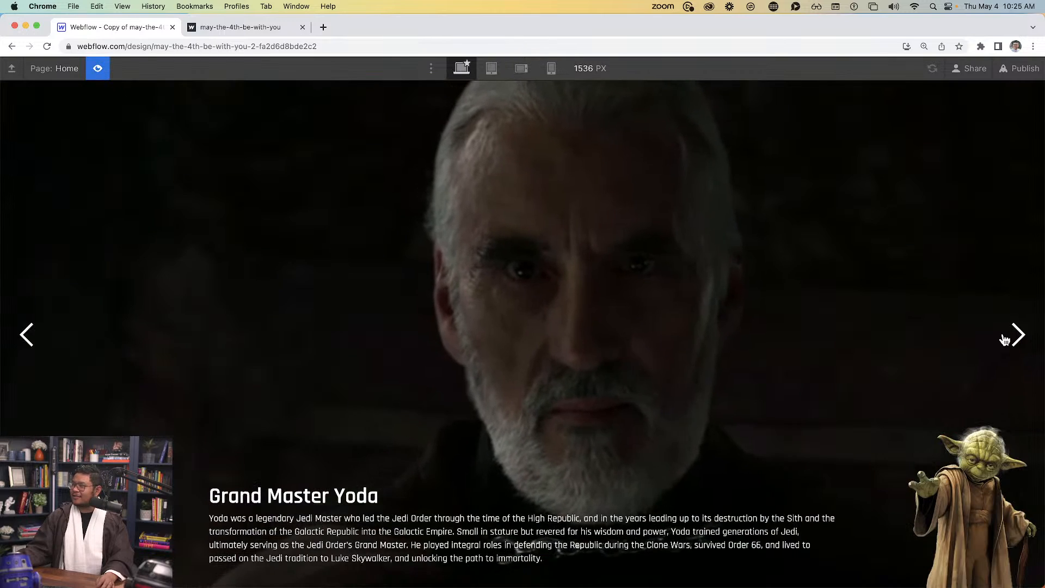
{"action": "left_click", "coordinate": [1004, 339]}
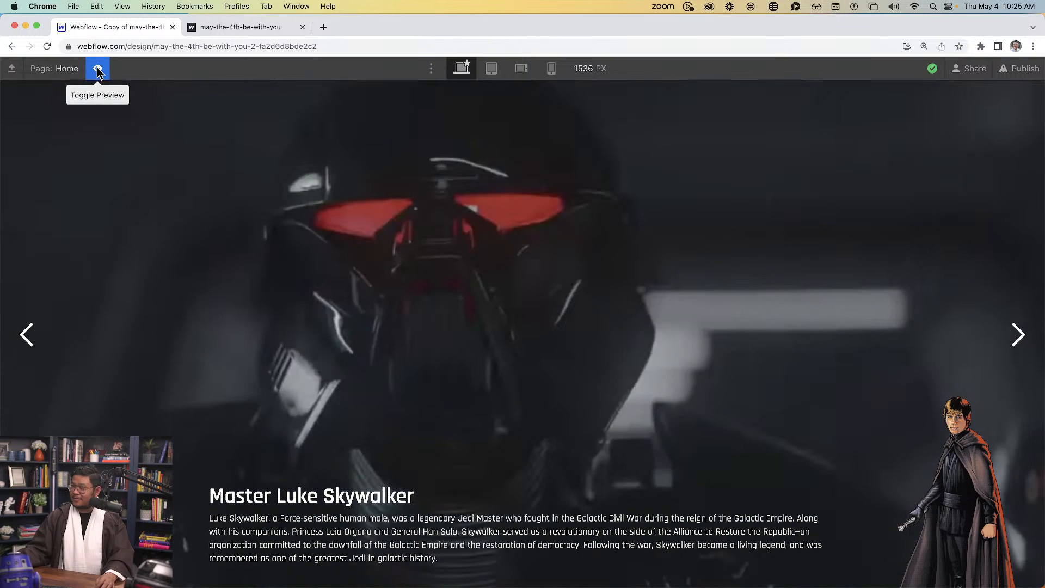
{"action": "left_click", "coordinate": [98, 69]}
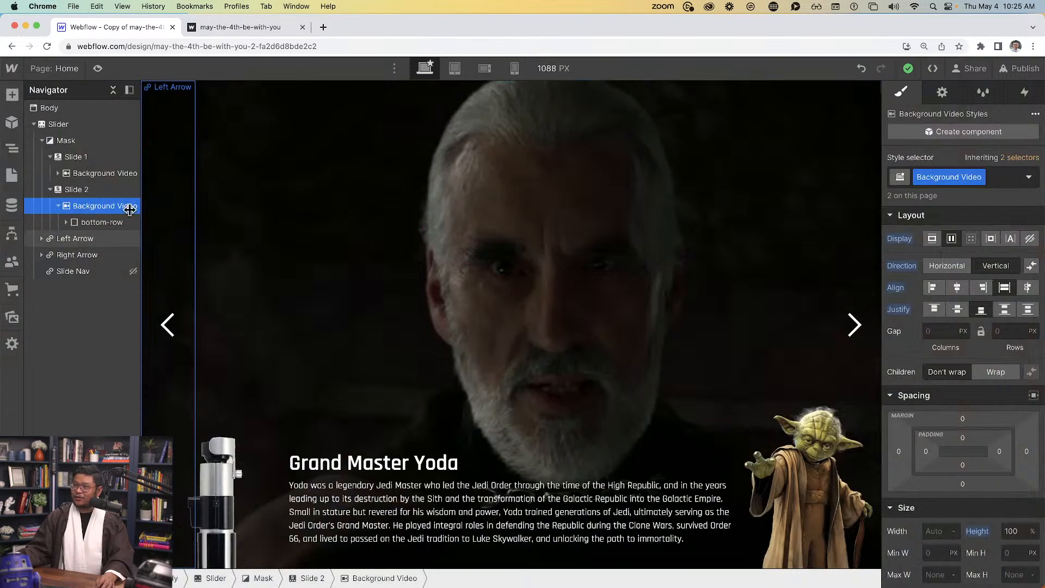
{"action": "left_click", "coordinate": [98, 192]}
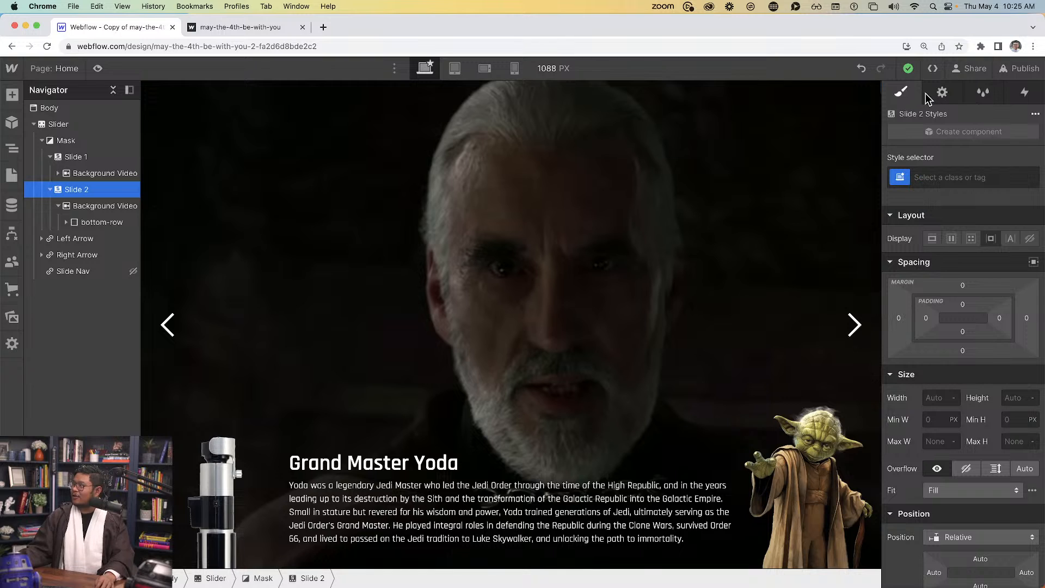
Add a third slide from the Slider settings and select Slide 3 in the Navigator
{"action": "left_click", "coordinate": [942, 92]}
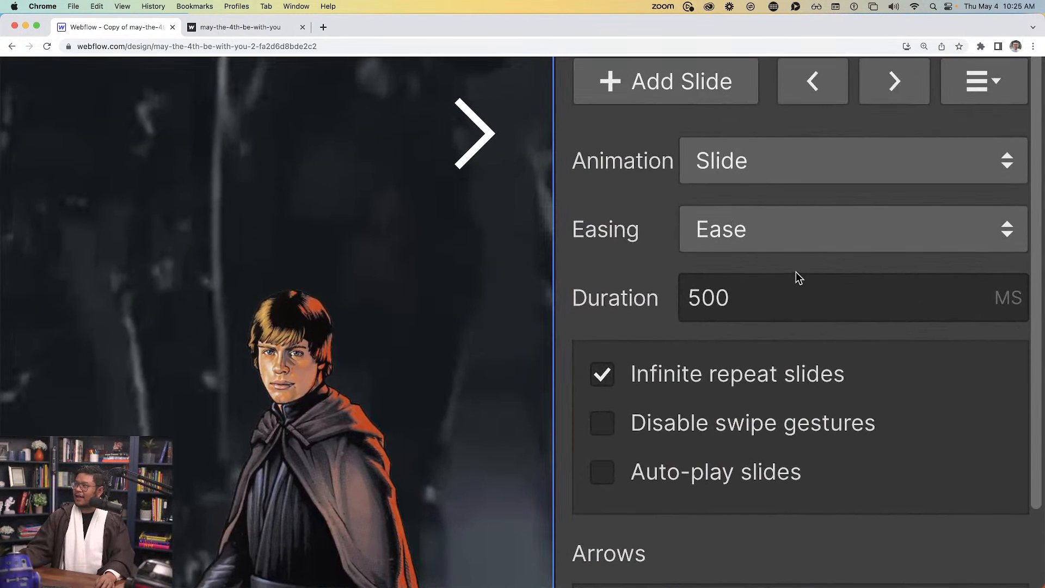
{"action": "left_click", "coordinate": [664, 88]}
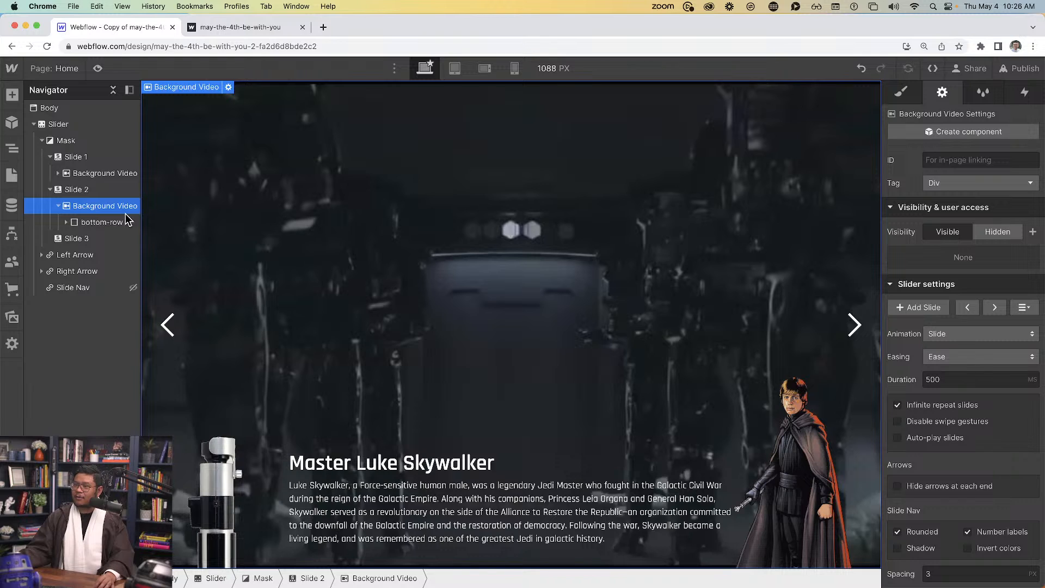
{"action": "left_click", "coordinate": [86, 236]}
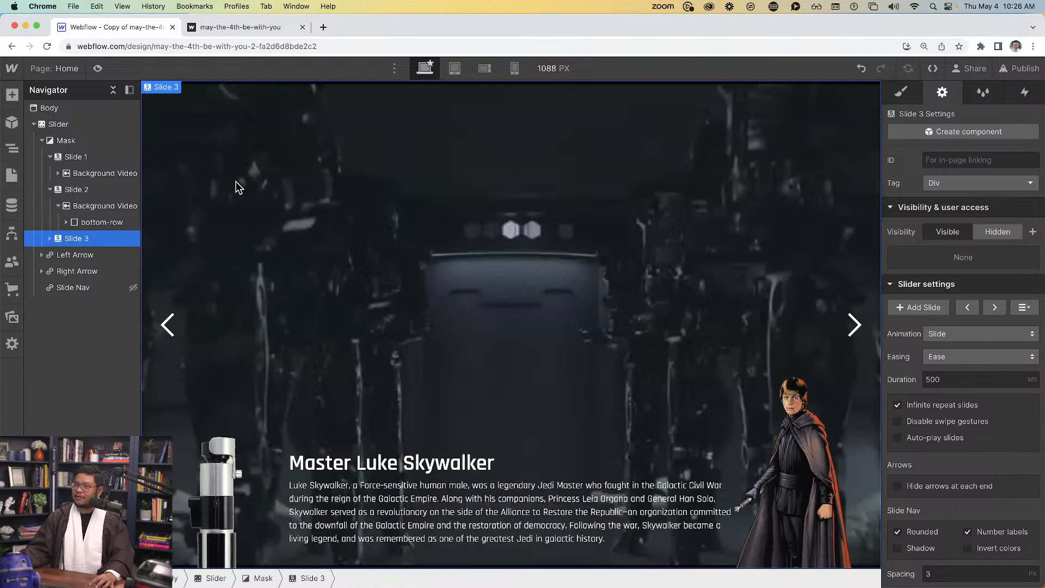
Set Slide 3's heading to 'Dark Lord Darth Vader' copied from the live site
{"action": "left_click", "coordinate": [242, 27]}
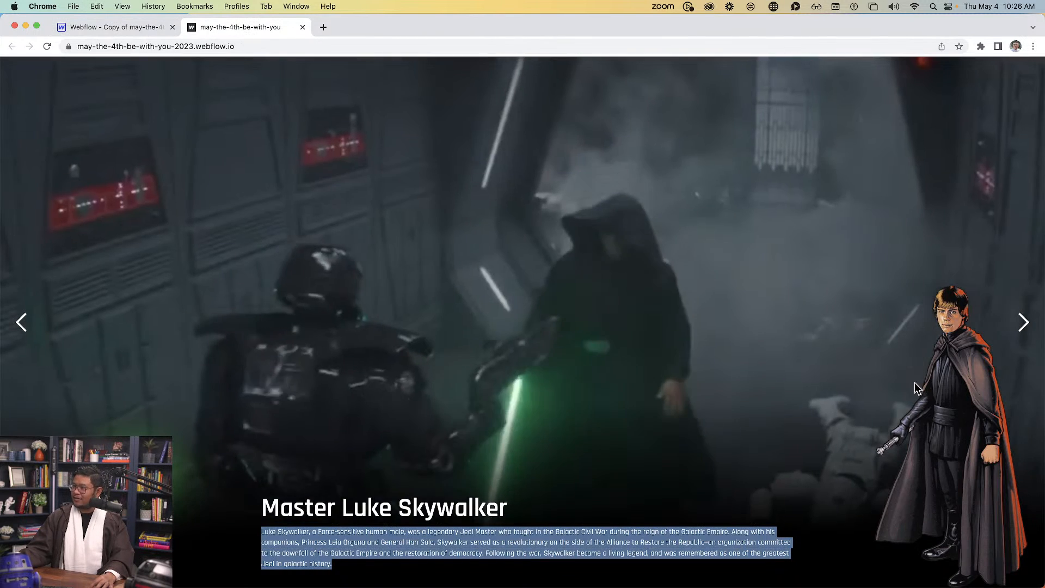
{"action": "left_click", "coordinate": [1031, 322]}
{"action": "triple_click", "coordinate": [402, 500]}
{"action": "key", "text": "super+c"}
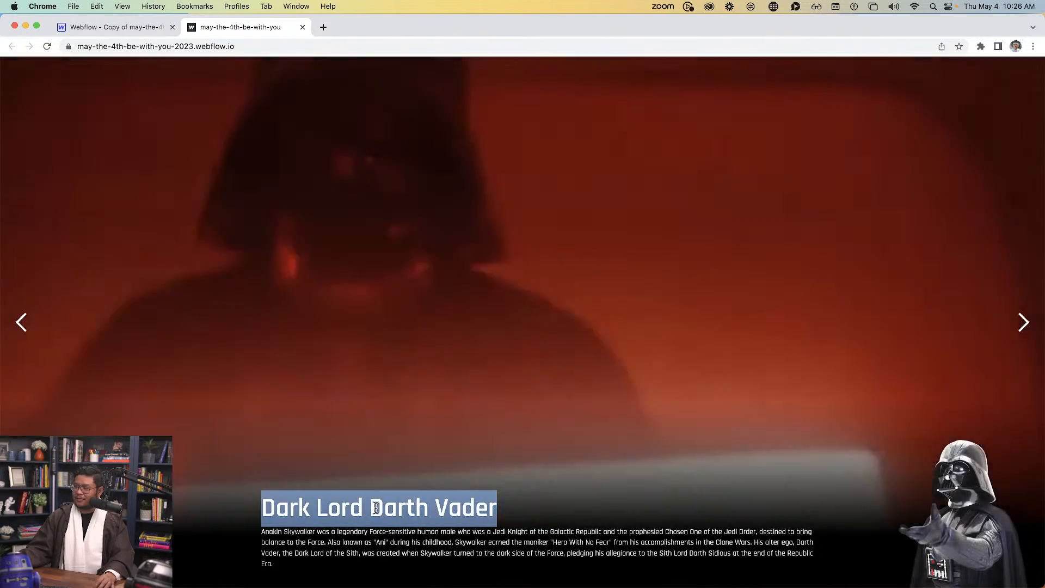
{"action": "left_click", "coordinate": [112, 27]}
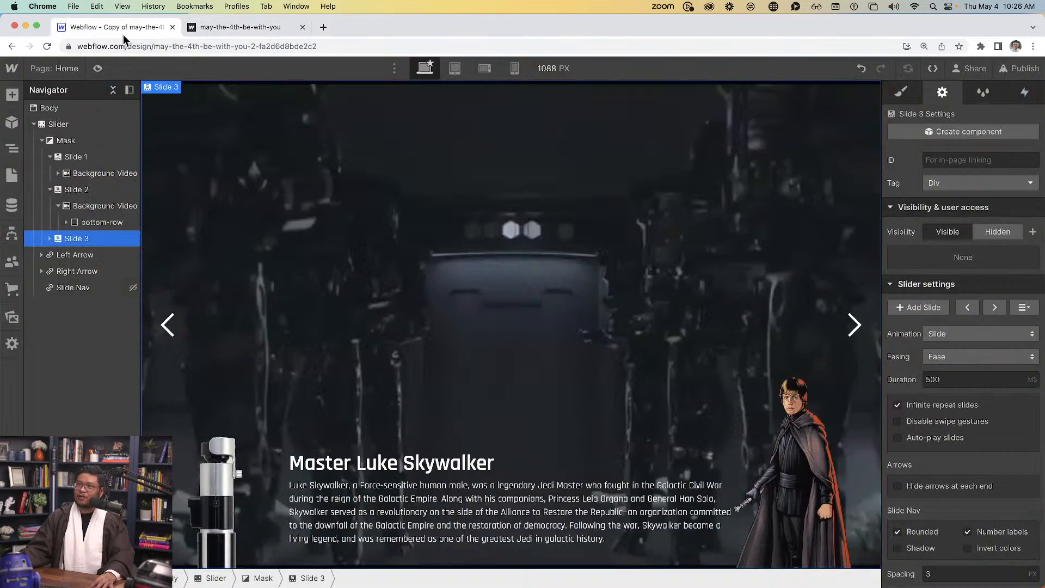
{"action": "double_click", "coordinate": [341, 471]}
{"action": "key", "text": "super+a"}
{"action": "key", "text": "super+v"}
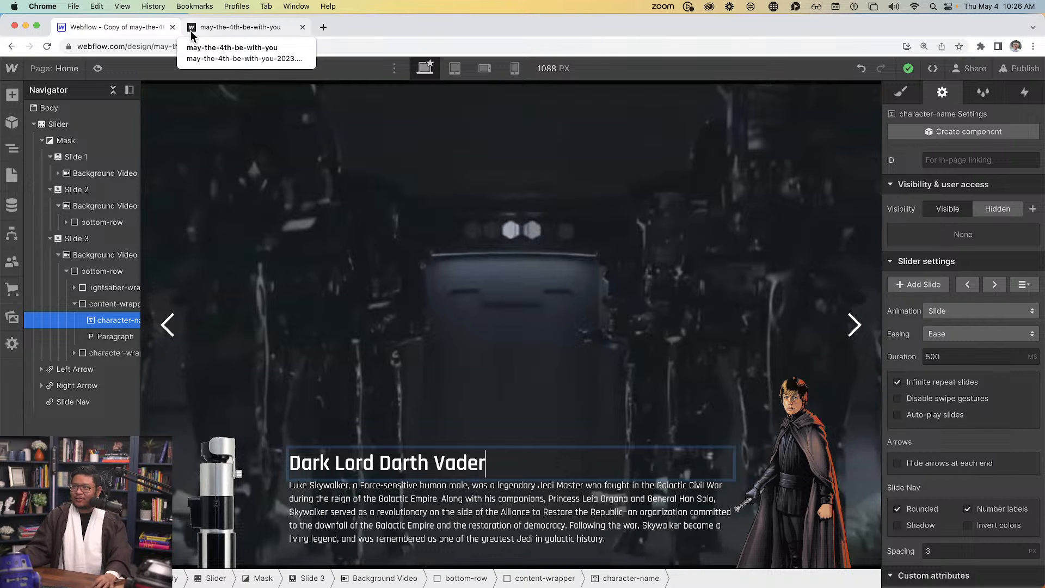
Replace Slide 3's Luke paragraph with the Darth Vader biography
{"action": "left_click", "coordinate": [239, 27]}
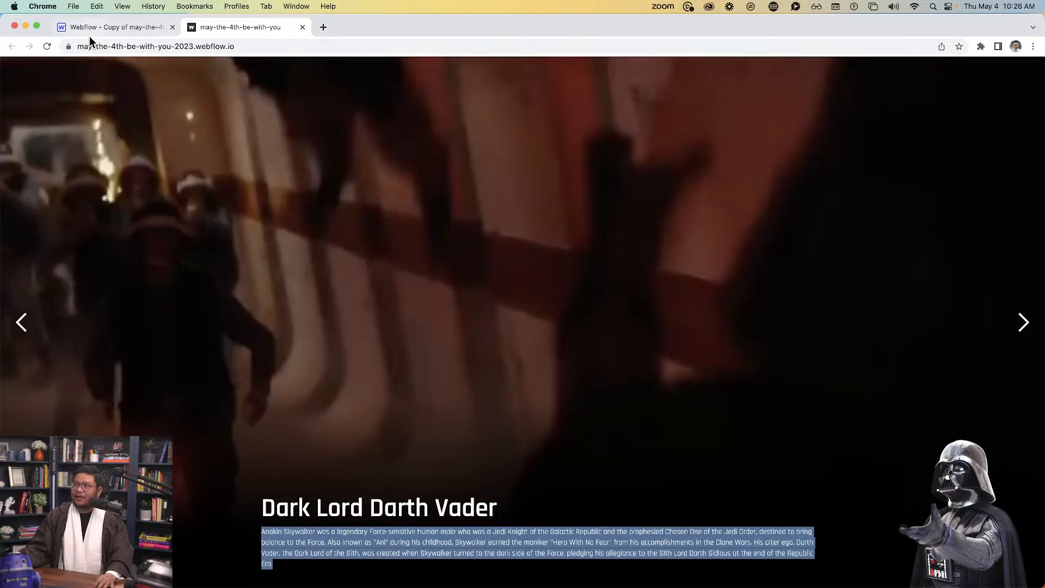
{"action": "left_click", "coordinate": [89, 34]}
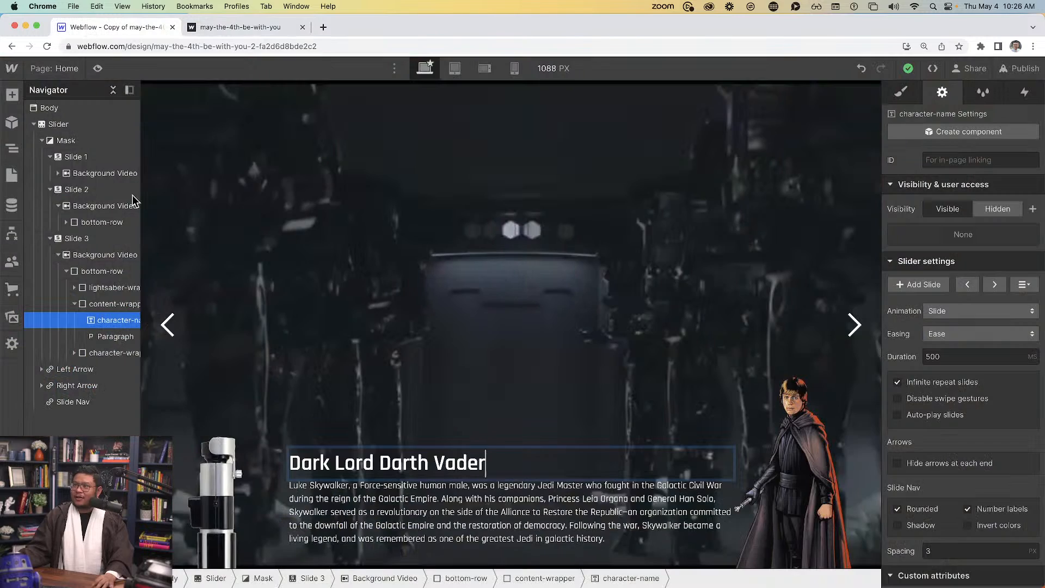
{"action": "key", "text": "ctrl+a"}
{"action": "type", "text": "Anakin Skywalker was a legendary Force-sensitive human male who was a Jedi Knight of the Galactic Republic and the prophesied Chosen One of the Jedi Order, destined to bring balance to the Force. Also known as \"Ani\" during his childhood, Skywalker earned the moniker \"Hero With No Fear\" from his accomplishments in the Clone Wars. His alter ego, Darth Vader, the Dark Lord of the Sith, was created when Skywalker turned to the dark side of the Force, pledging his allegiance to the Sith Lord Darth Sidious at the end of the Republic Era."}
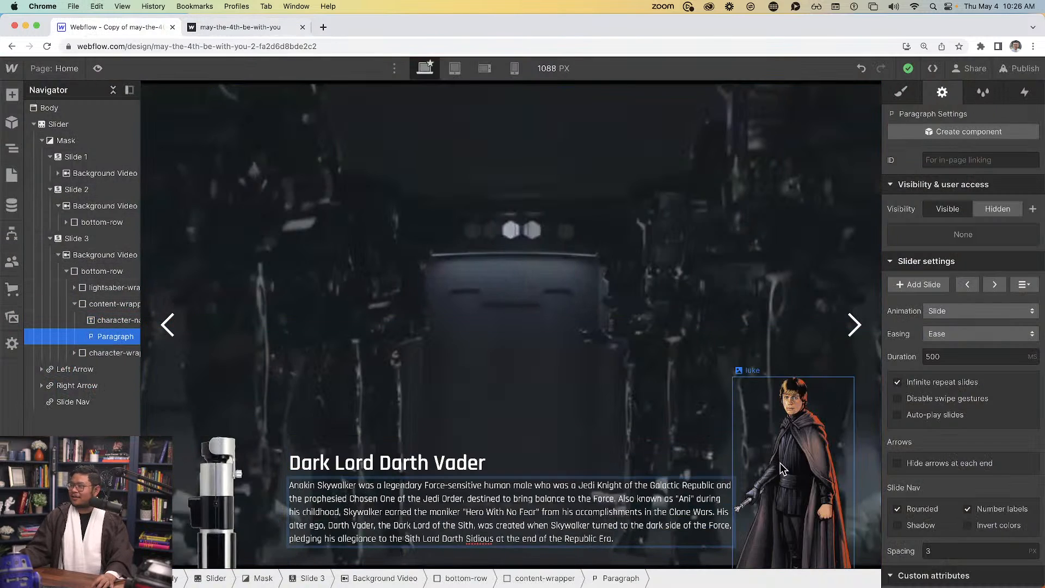
Replace the third slide's Luke picture with darth-vader.png from Assets
{"action": "double_click", "coordinate": [795, 442]}
{"action": "left_click", "coordinate": [721, 206]}
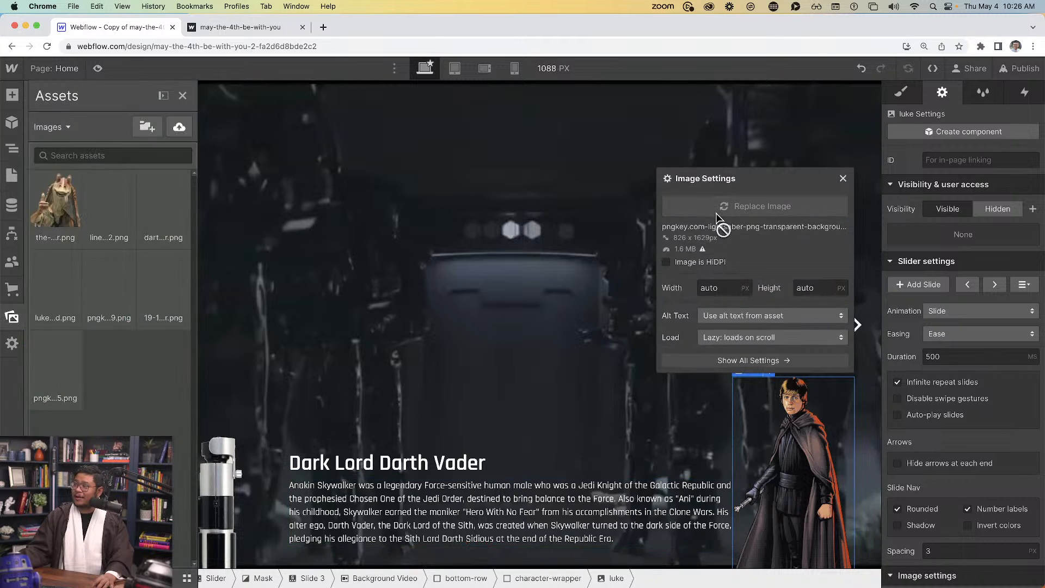
{"action": "left_click", "coordinate": [184, 209]}
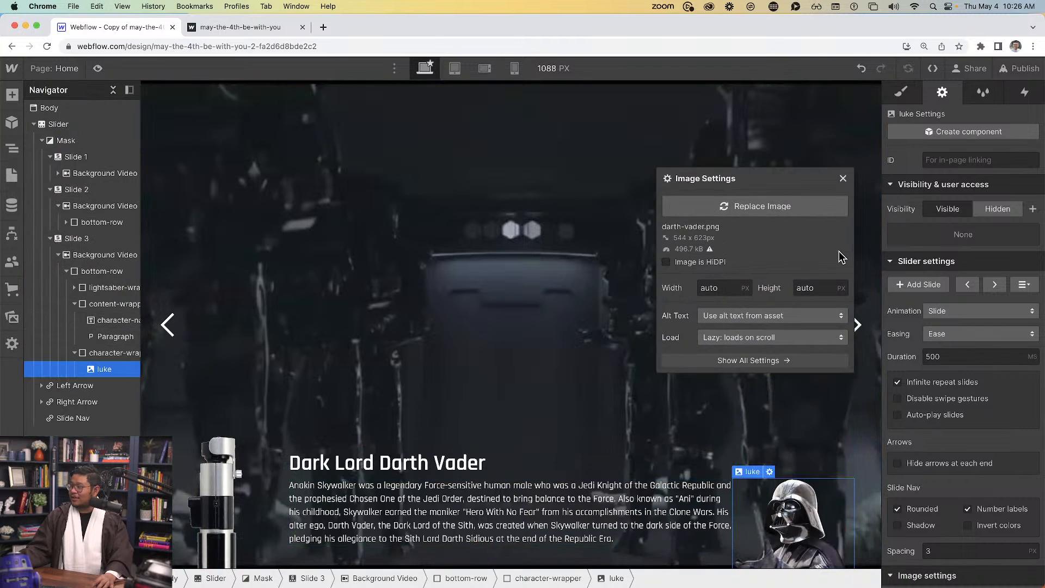
{"action": "left_click", "coordinate": [843, 178]}
Remove the luke class from the Darth Vader image
{"action": "left_click", "coordinate": [901, 91]}
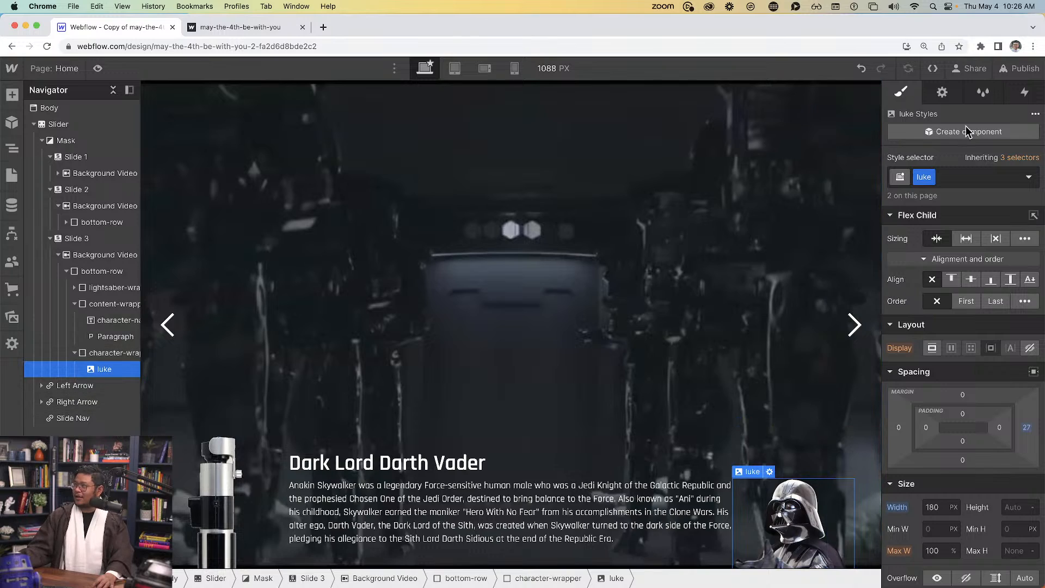
{"action": "left_click", "coordinate": [941, 178]}
{"action": "left_click", "coordinate": [928, 230]}
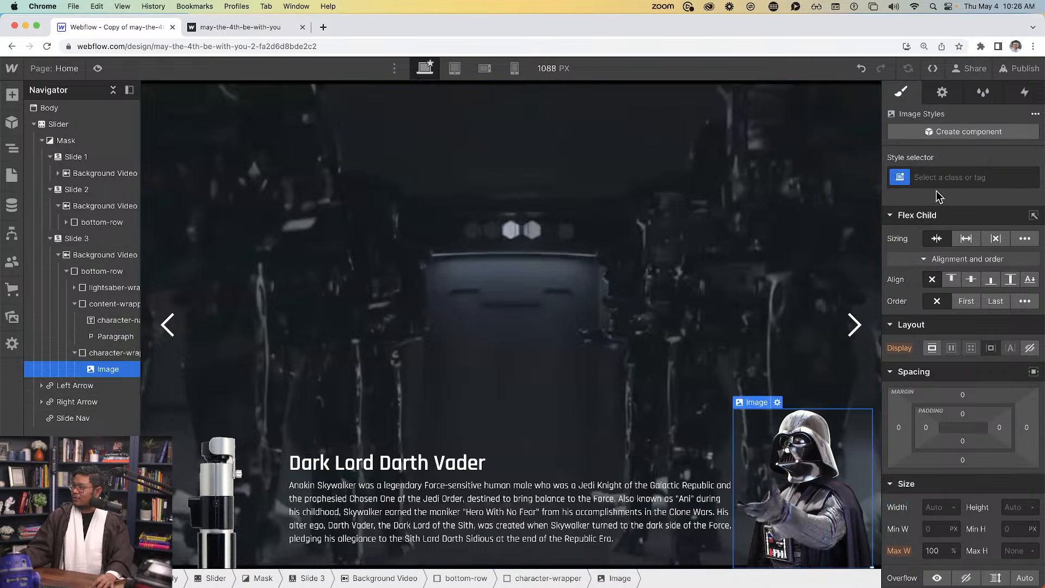
{"action": "left_click", "coordinate": [97, 68]}
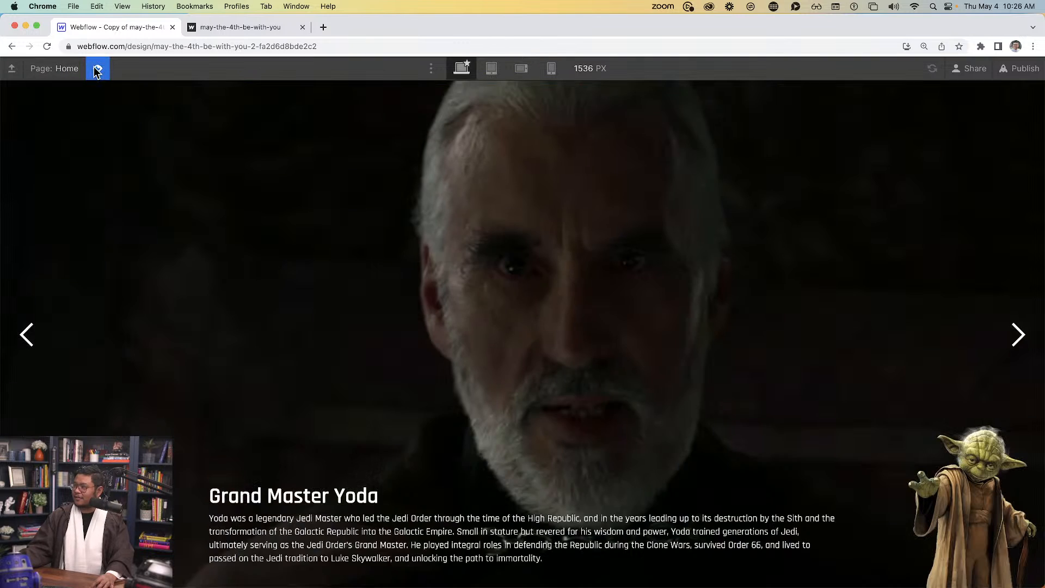
{"action": "left_click", "coordinate": [1018, 334]}
{"action": "left_click", "coordinate": [1017, 334]}
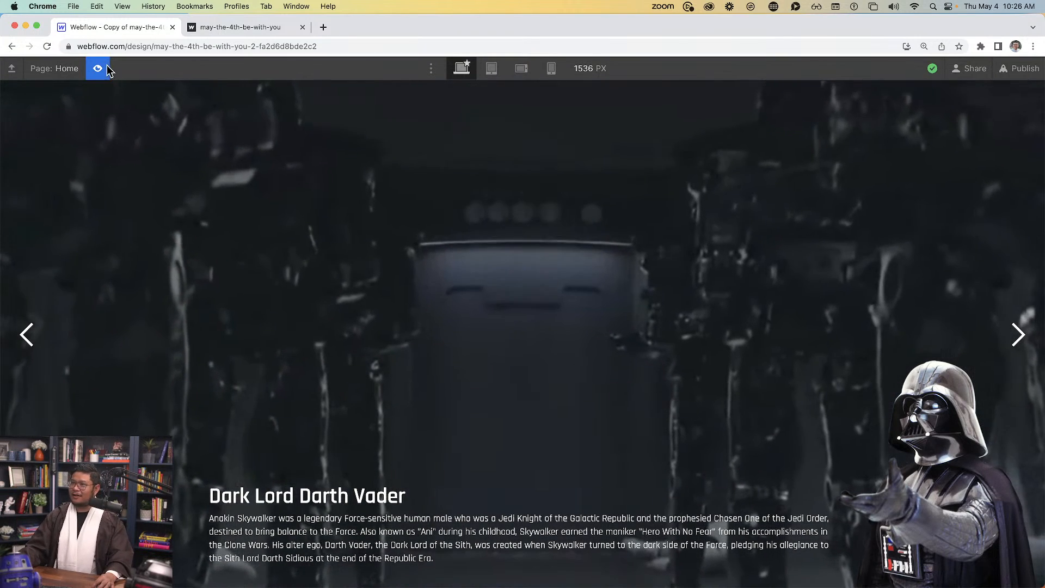
{"action": "left_click", "coordinate": [104, 68]}
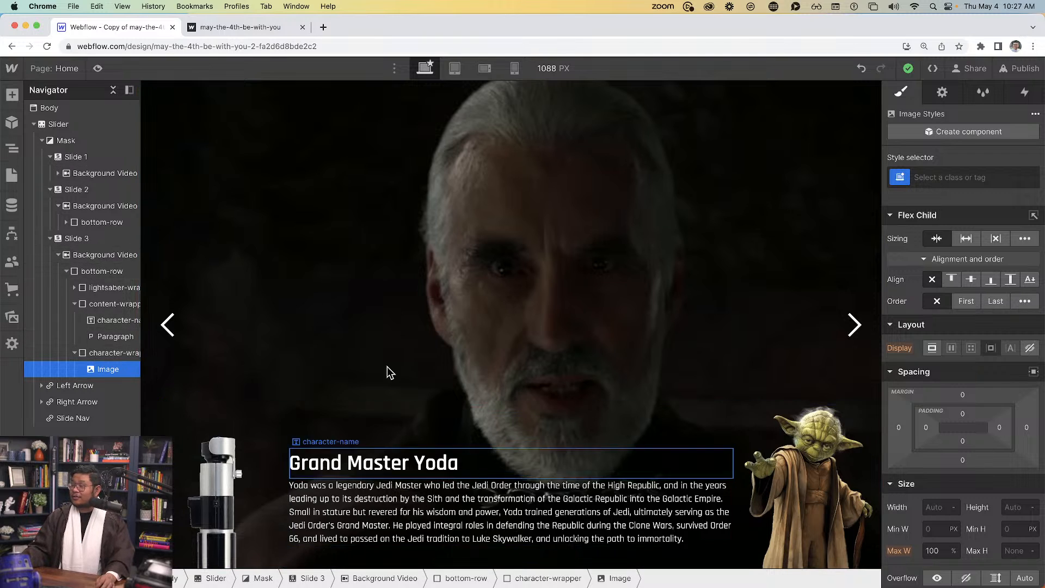
Swap Slide 3's lightsaber image for luke-hilt-rotated.png from Assets
{"action": "left_click", "coordinate": [942, 92]}
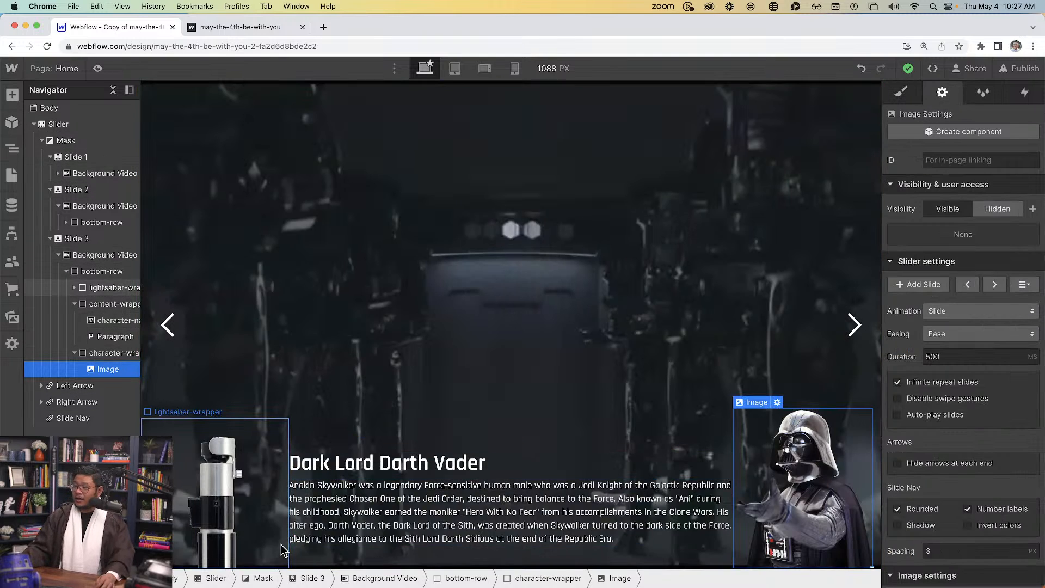
{"action": "double_click", "coordinate": [228, 483]}
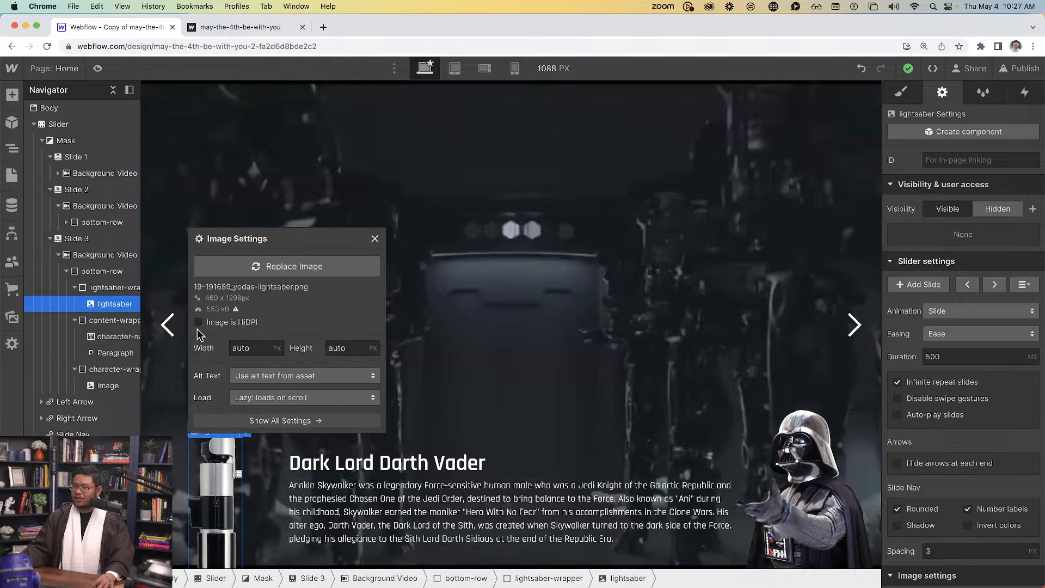
{"action": "left_click", "coordinate": [253, 276]}
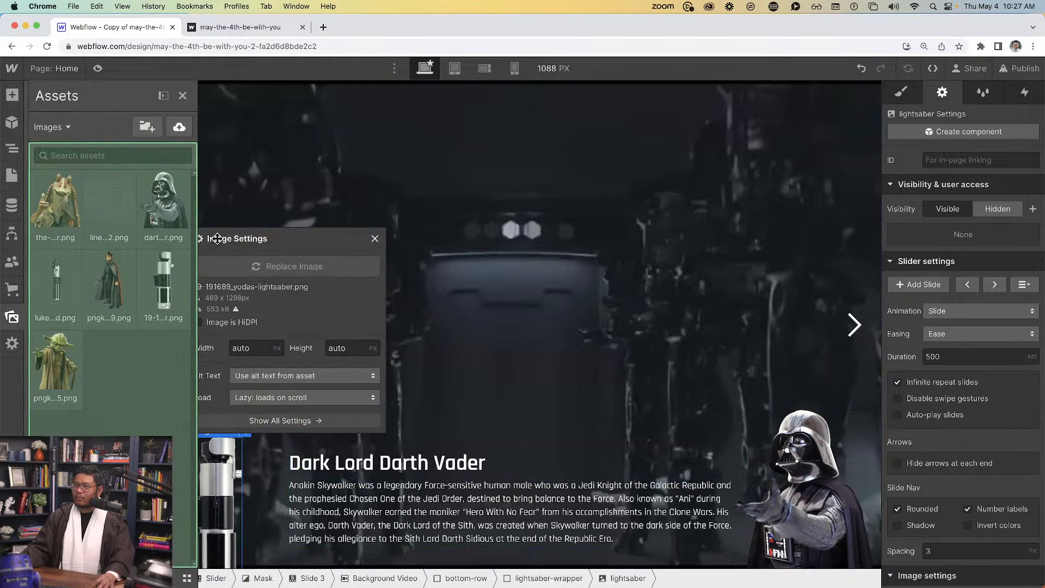
{"action": "left_click", "coordinate": [55, 297]}
{"action": "left_click", "coordinate": [374, 336]}
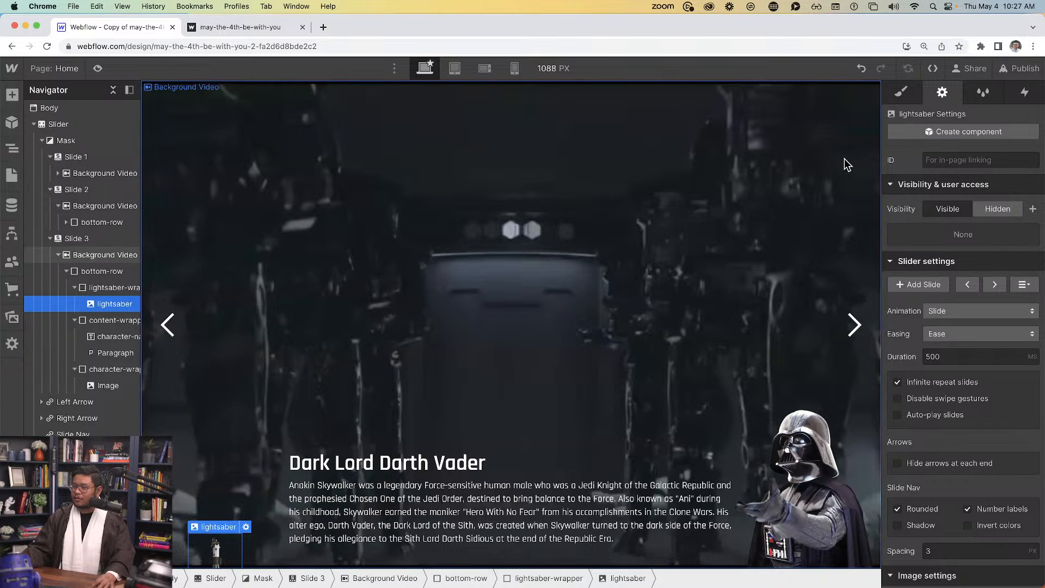
Replace the hilt image's lightsaber class with a new anakin-hilt class
{"action": "key", "text": "s"}
{"action": "left_click", "coordinate": [952, 177]}
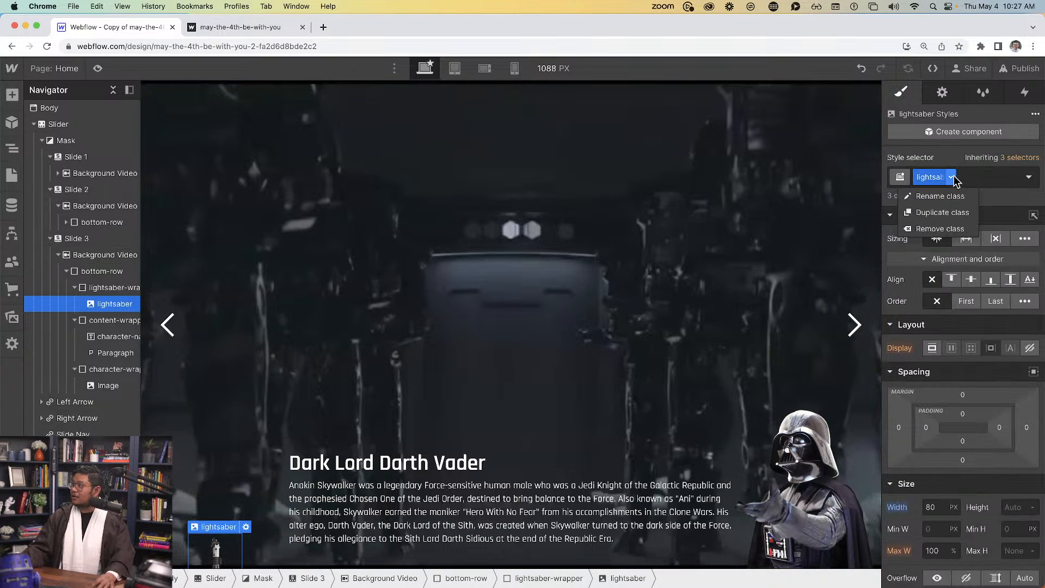
{"action": "left_click", "coordinate": [940, 229]}
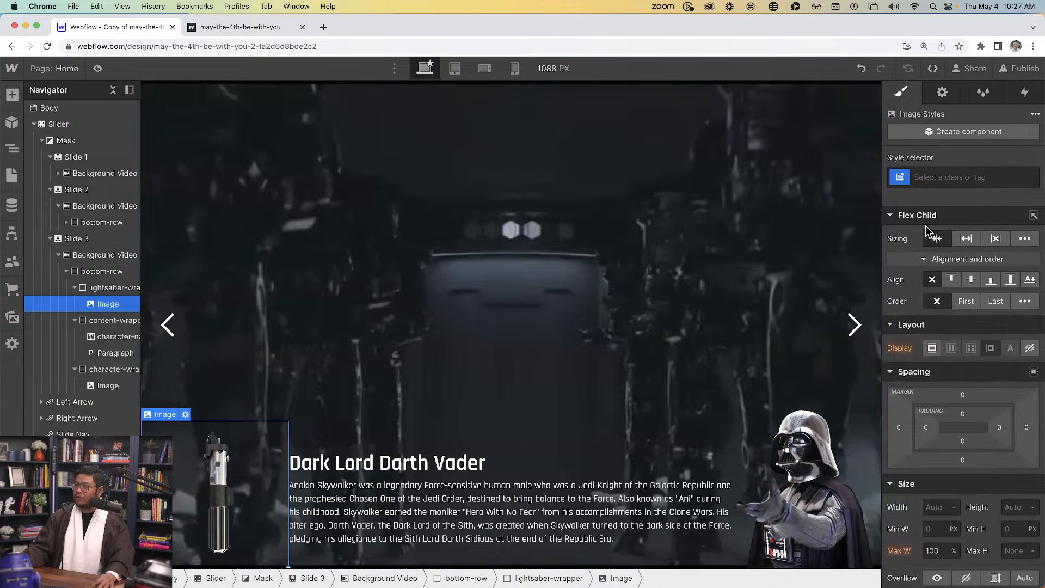
{"action": "left_click", "coordinate": [938, 174]}
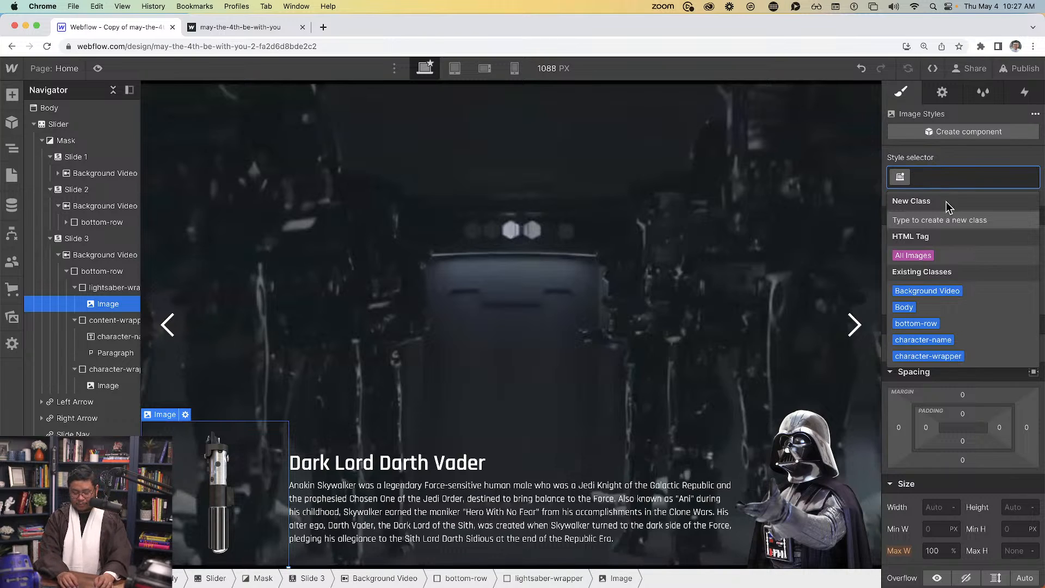
{"action": "type", "text": "anakin-hilt"}
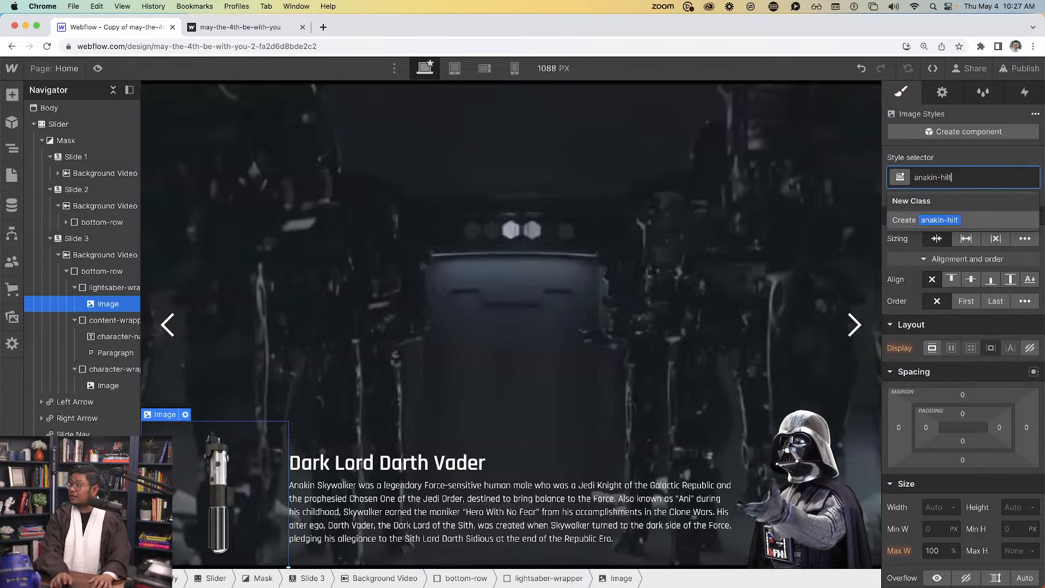
{"action": "key", "text": "Return"}
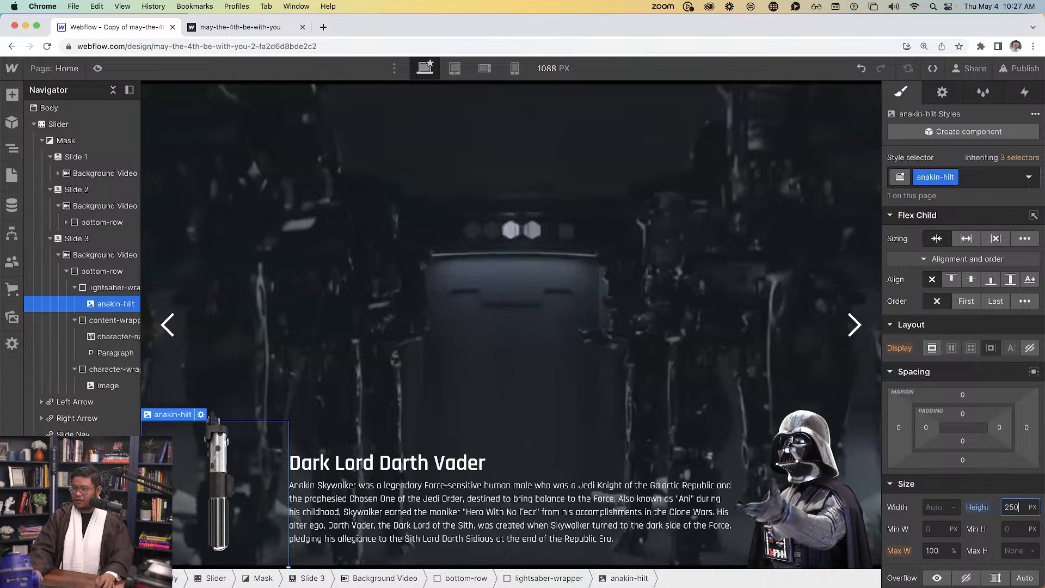
Set the anakin-hilt height to 350 px and its maximum width to None
{"action": "key", "text": "shift+Up"}
{"action": "key", "text": "shift+Up"}
{"action": "key", "text": "shift+Up"}
{"action": "key", "text": "shift+Up"}
{"action": "key", "text": "shift+Up"}
{"action": "key", "text": "shift+Up"}
{"action": "key", "text": "shift+Up"}
{"action": "key", "text": "shift+Up"}
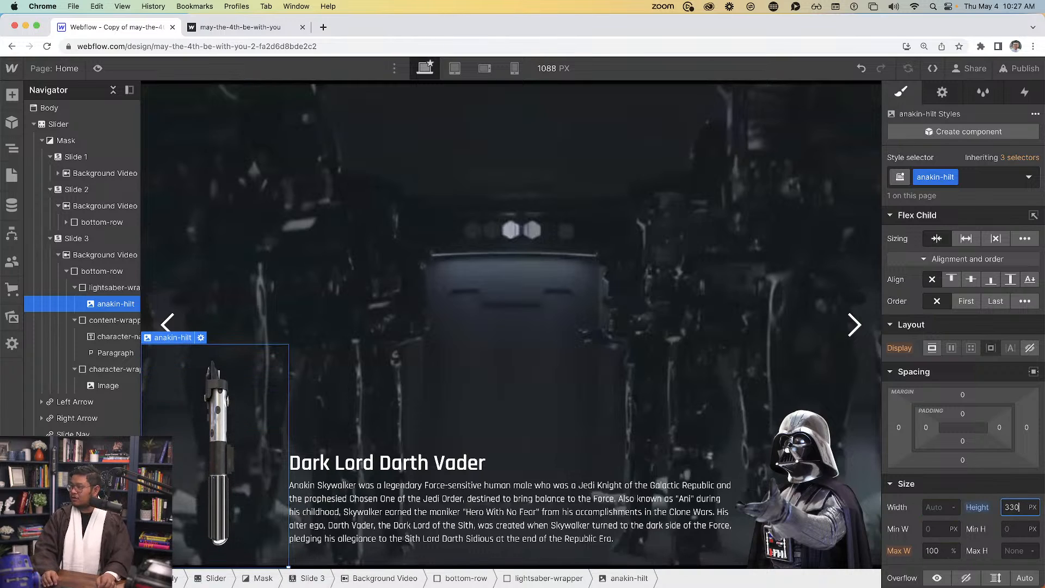
{"action": "key", "text": "shift+Up"}
{"action": "key", "text": "shift+Up"}
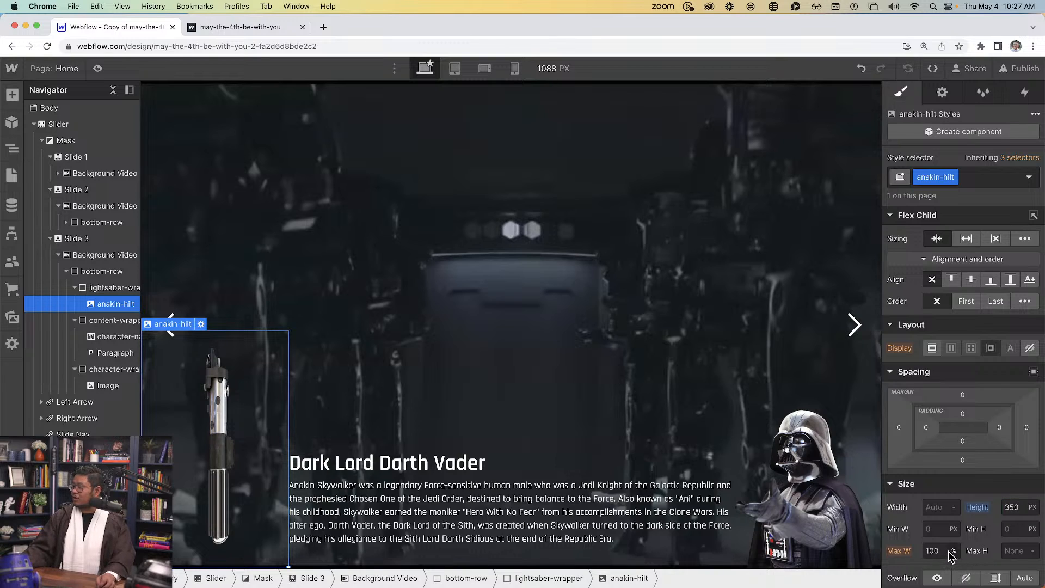
{"action": "left_click", "coordinate": [952, 551]}
{"action": "left_click", "coordinate": [930, 550]}
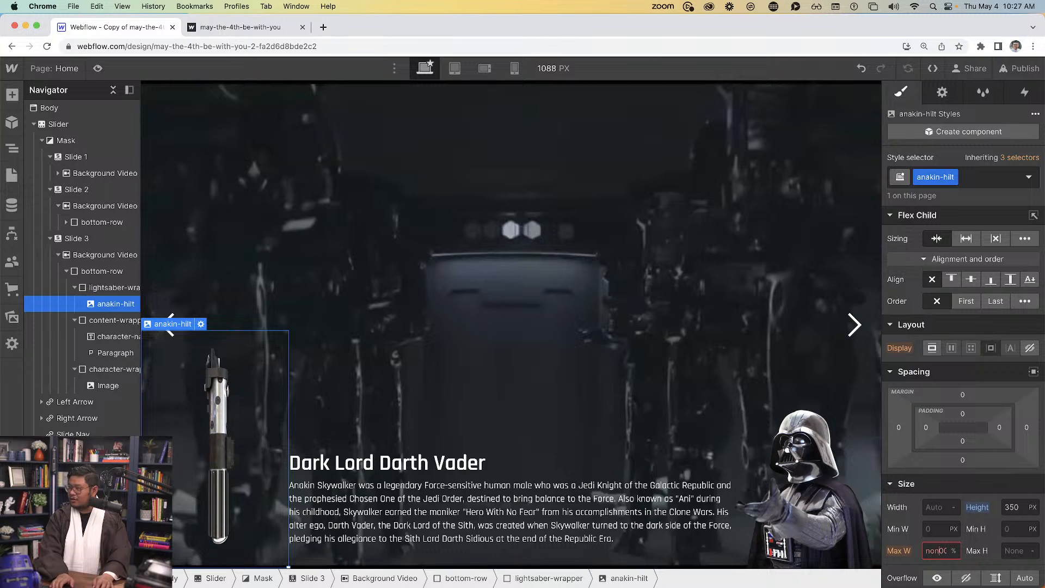
{"action": "type", "text": "none"}
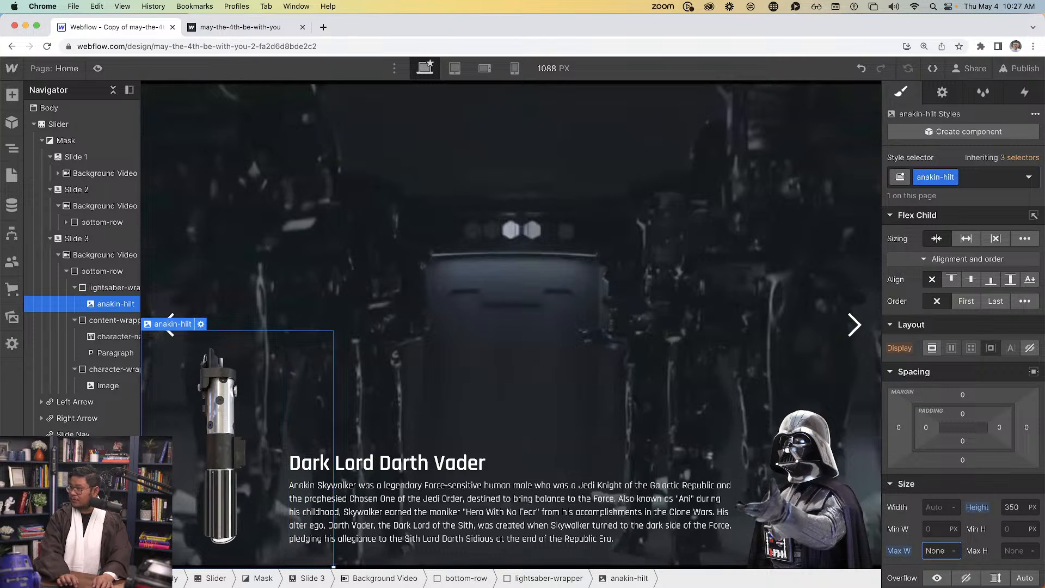
Reset the anakin-hilt height to Auto and set its width to 360 px
{"action": "left_click", "coordinate": [978, 509]}
{"action": "left_click", "coordinate": [978, 532]}
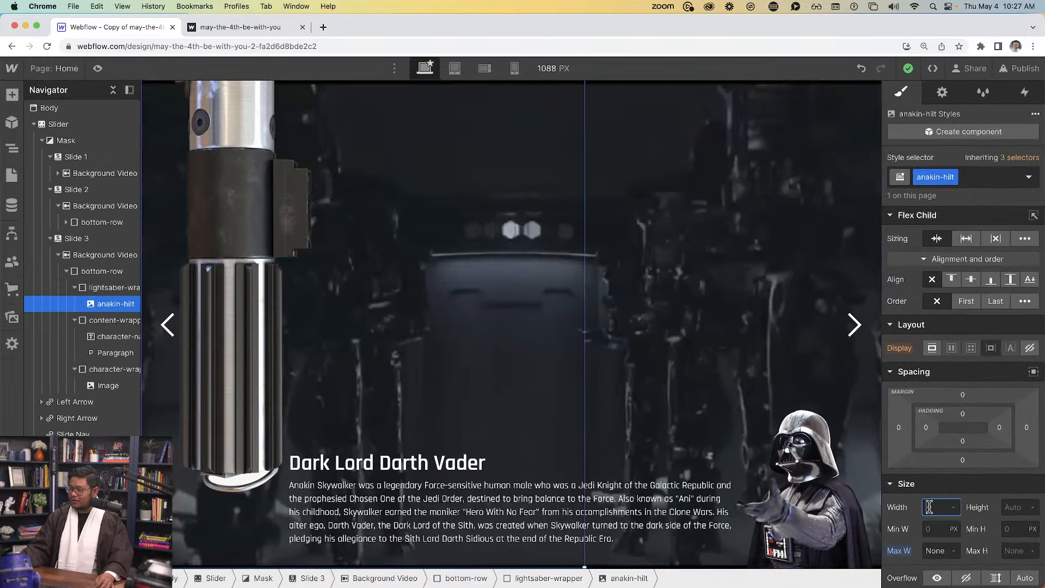
{"action": "key", "text": "Return"}
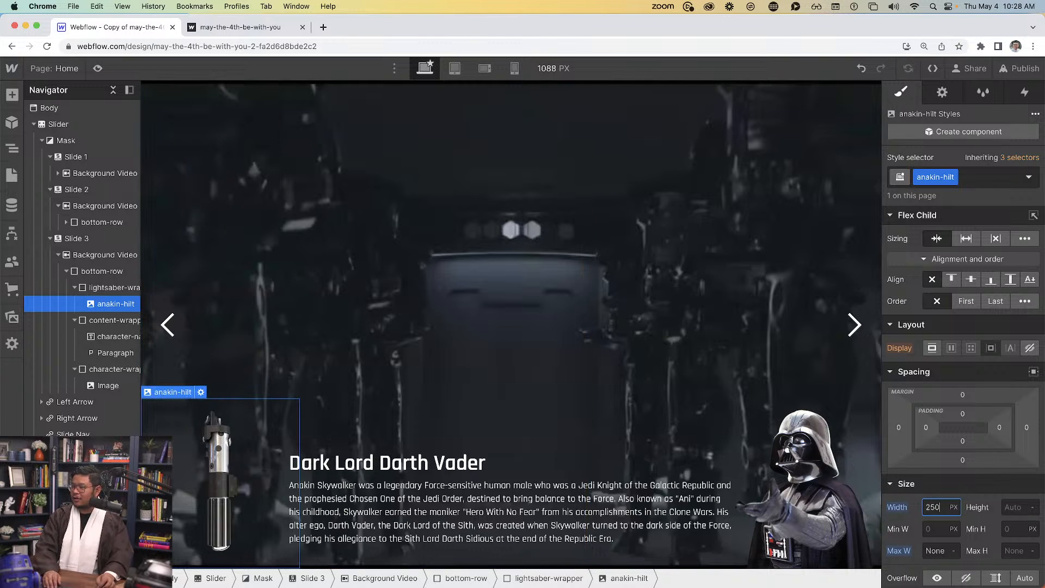
{"action": "key", "text": "shift+Up"}
{"action": "key", "text": "shift+Up"}
{"action": "key", "text": "shift+Up"}
{"action": "key", "text": "shift+Up"}
{"action": "key", "text": "shift+Up"}
{"action": "key", "text": "shift+Up"}
{"action": "key", "text": "shift+Up"}
{"action": "key", "text": "shift+Up"}
{"action": "key", "text": "shift+Up"}
{"action": "key", "text": "shift+Up"}
{"action": "key", "text": "shift+Up"}
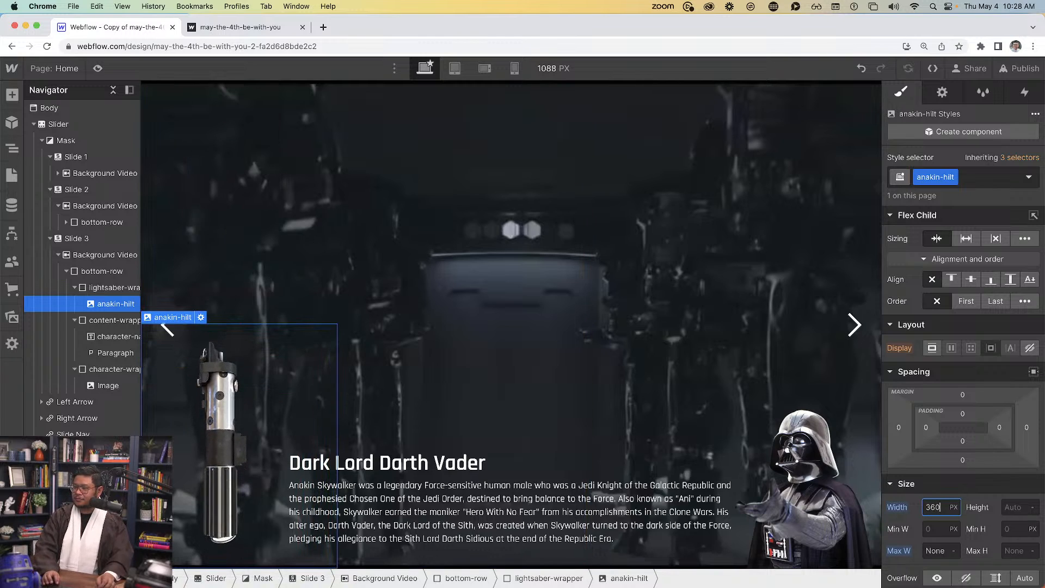
{"action": "key", "text": "shift+Up"}
{"action": "key", "text": "shift+Up"}
{"action": "key", "text": "shift+Up"}
{"action": "key", "text": "shift+Up"}
{"action": "key", "text": "shift+Up"}
{"action": "key", "text": "shift+Up"}
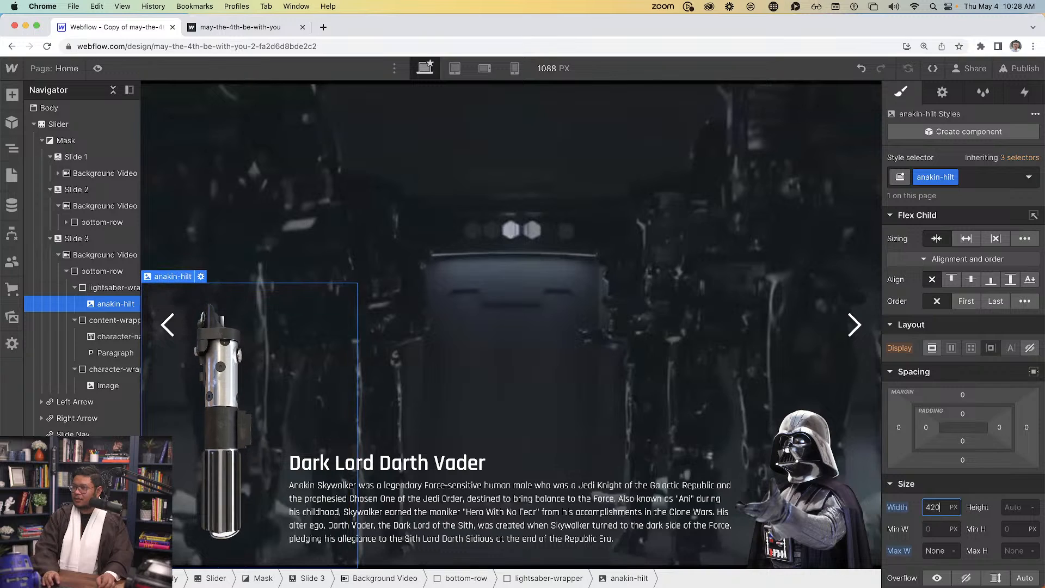
{"action": "key", "text": "shift+Down"}
{"action": "key", "text": "shift+Down"}
{"action": "key", "text": "shift+Down"}
{"action": "key", "text": "shift+Down"}
{"action": "key", "text": "shift+Down"}
{"action": "key", "text": "shift+Down"}
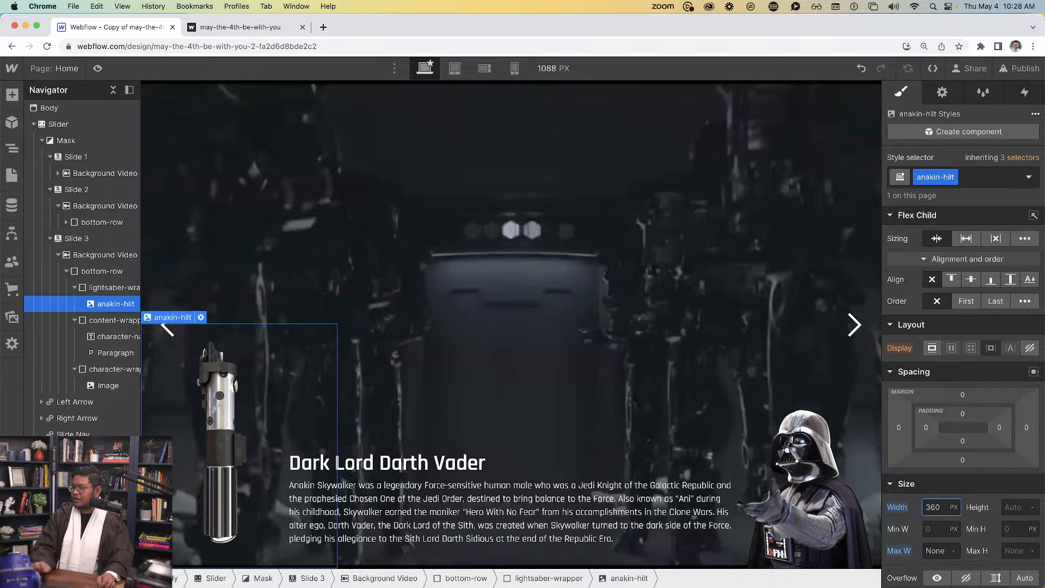
Position the anakin-hilt relatively with a -82 bottom offset
{"action": "scroll", "coordinate": [956, 489], "scroll_direction": "down", "scroll_amount": 5}
{"action": "left_click", "coordinate": [951, 385]}
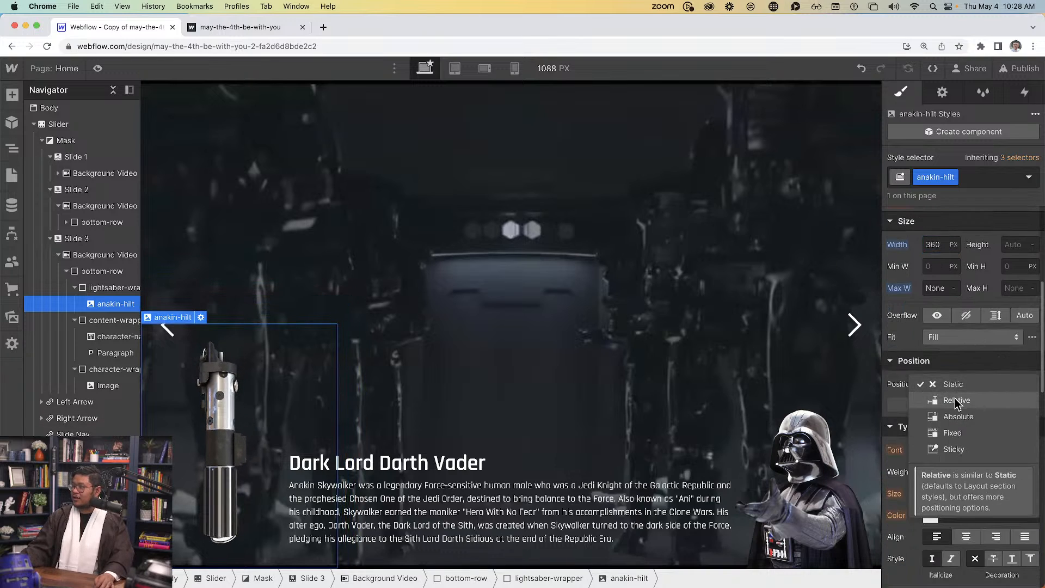
{"action": "left_click", "coordinate": [955, 398]}
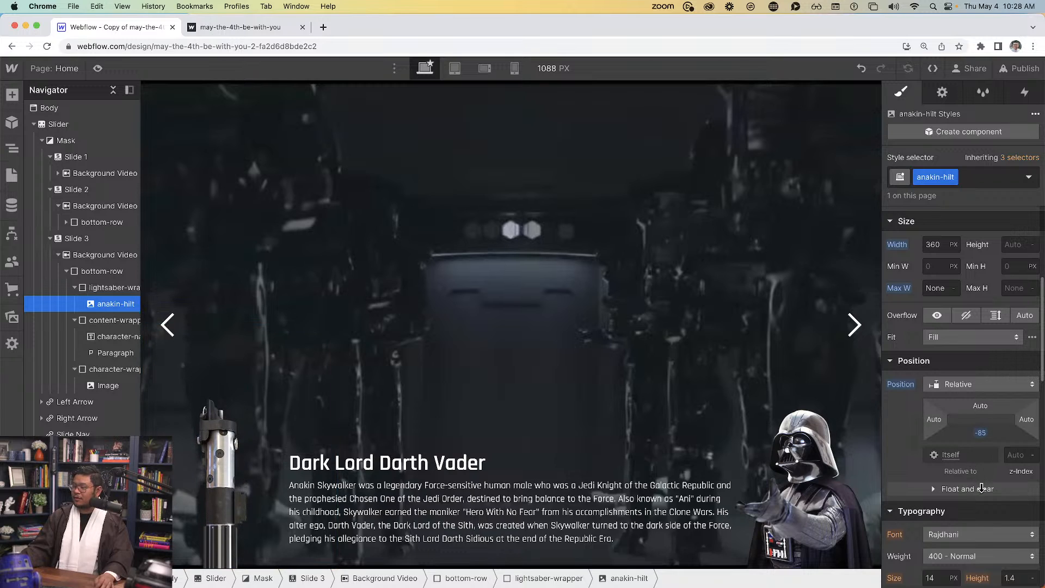
{"action": "left_click_drag", "start_coordinate": [981, 489], "coordinate": [982, 487]}
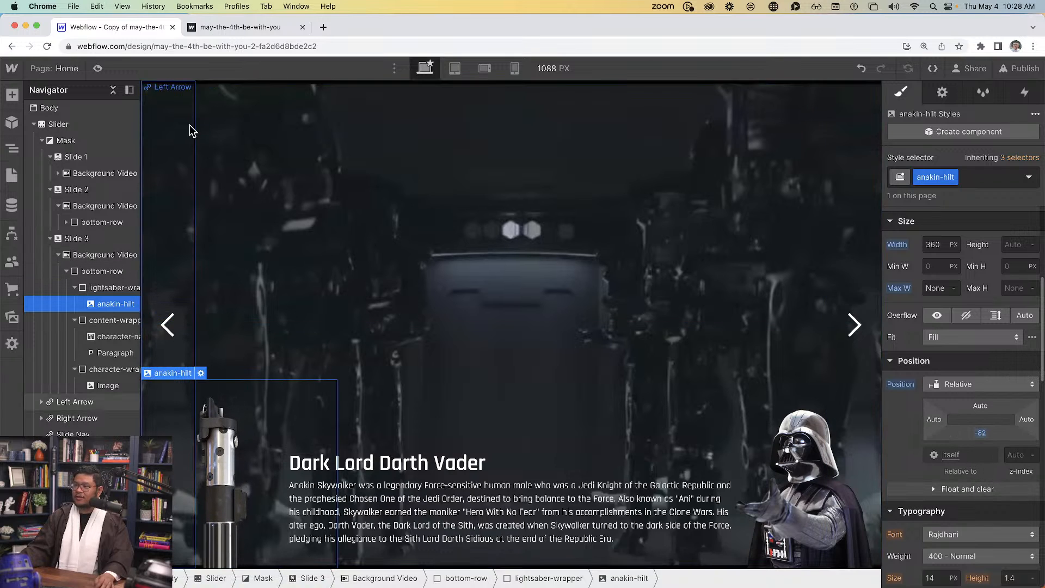
Preview the Luke Skywalker, Darth Vader and Yoda slides, then exit preview
{"action": "left_click", "coordinate": [98, 68]}
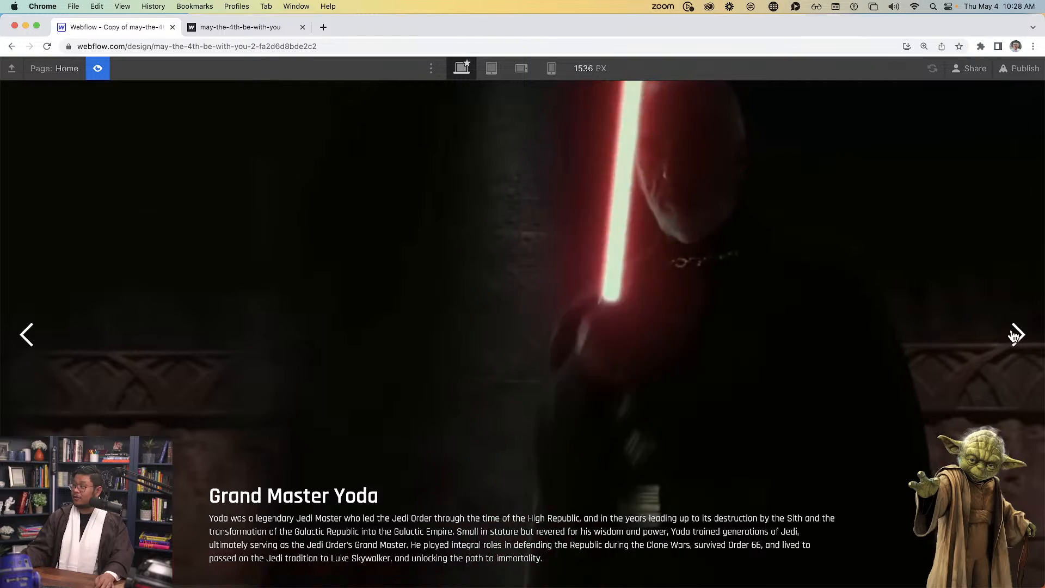
{"action": "left_click", "coordinate": [1015, 334]}
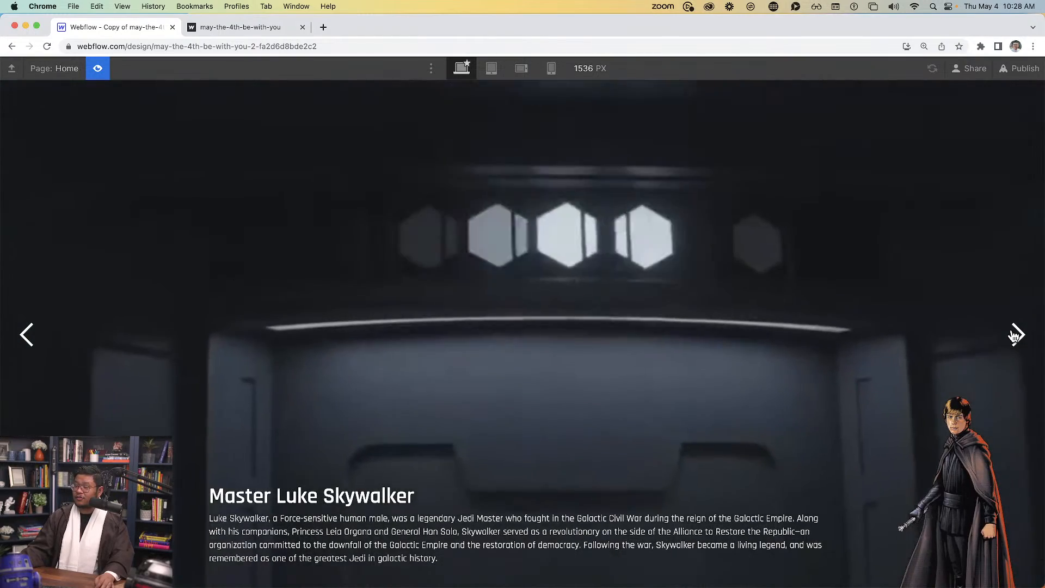
{"action": "left_click", "coordinate": [1015, 335]}
{"action": "left_click", "coordinate": [1016, 335]}
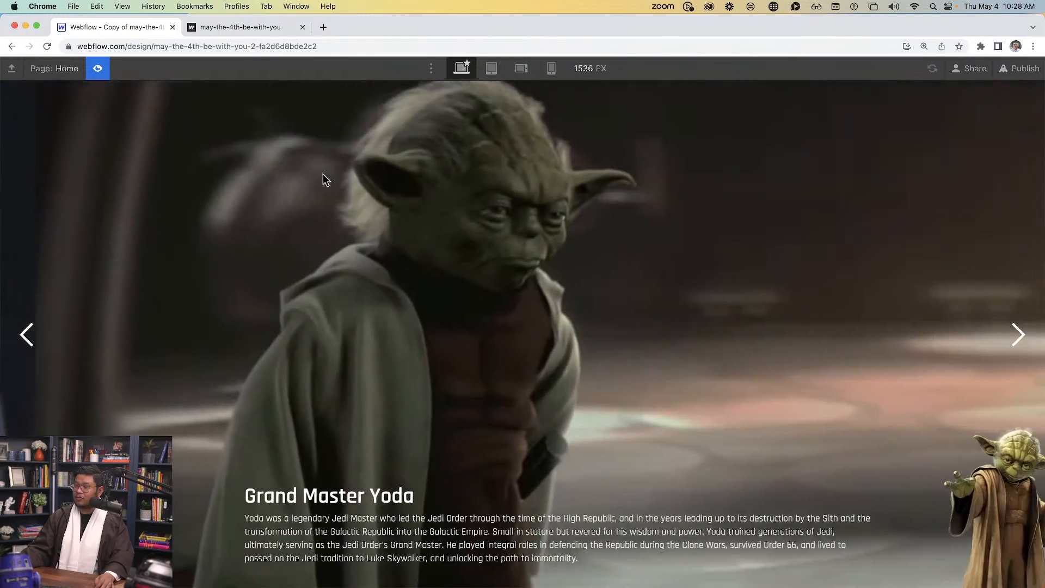
{"action": "left_click", "coordinate": [102, 70]}
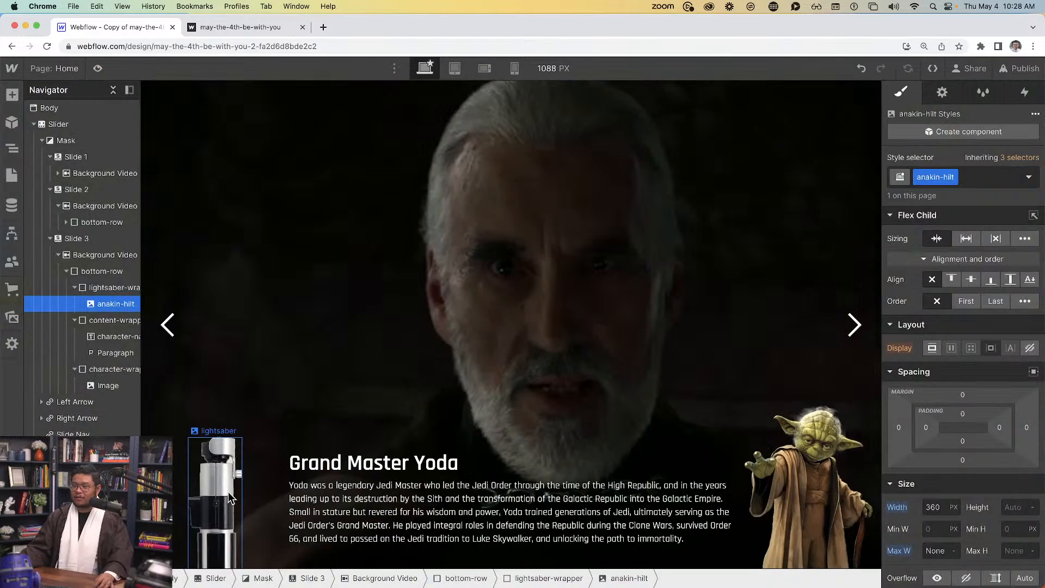
Select the anakin-hilt lightsaber image on the Darth Vader slide
{"action": "left_click", "coordinate": [231, 498]}
{"action": "key", "text": "d"}
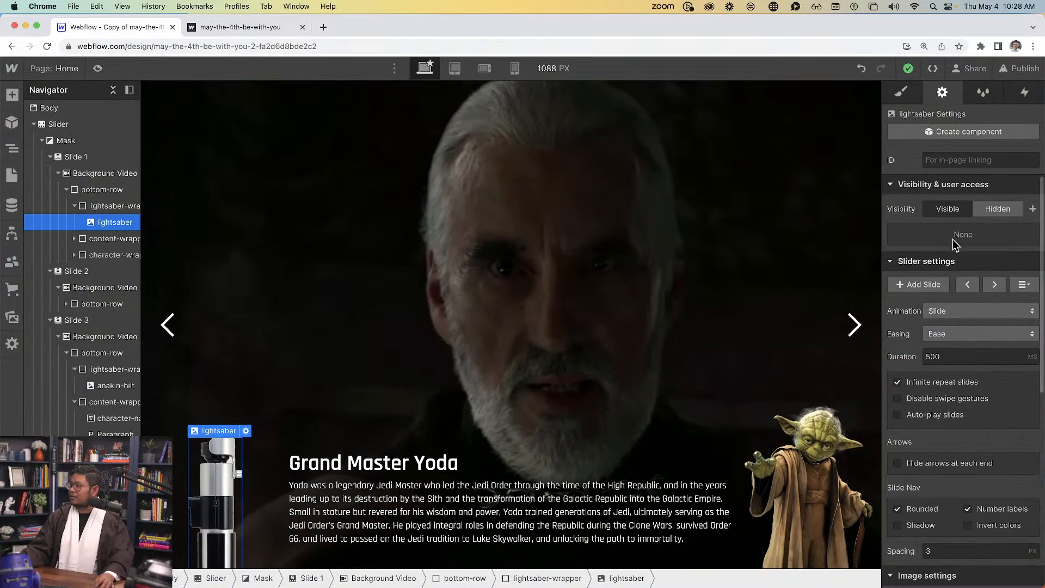
{"action": "left_click", "coordinate": [995, 284]}
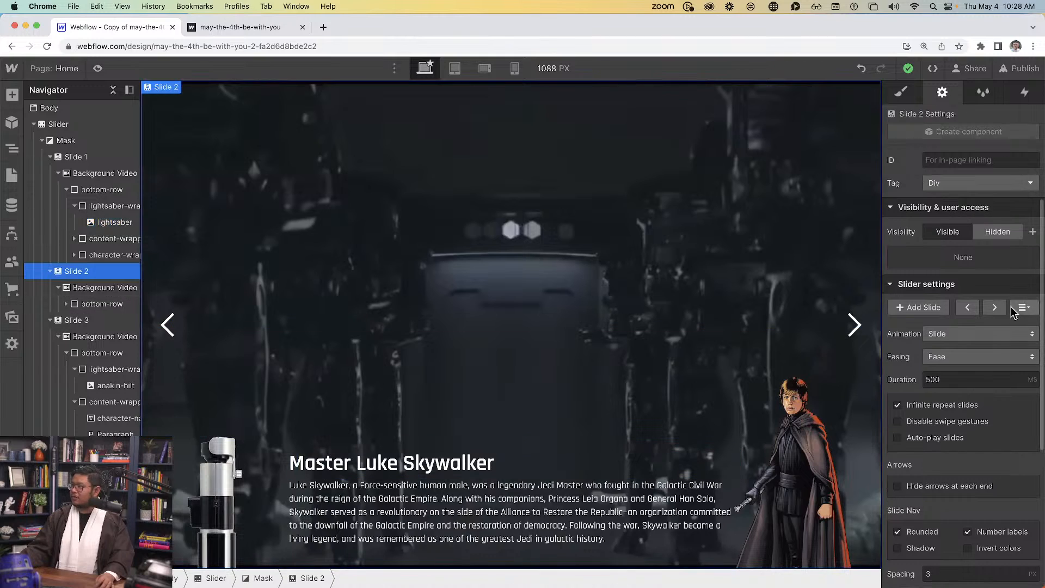
{"action": "left_click", "coordinate": [233, 486]}
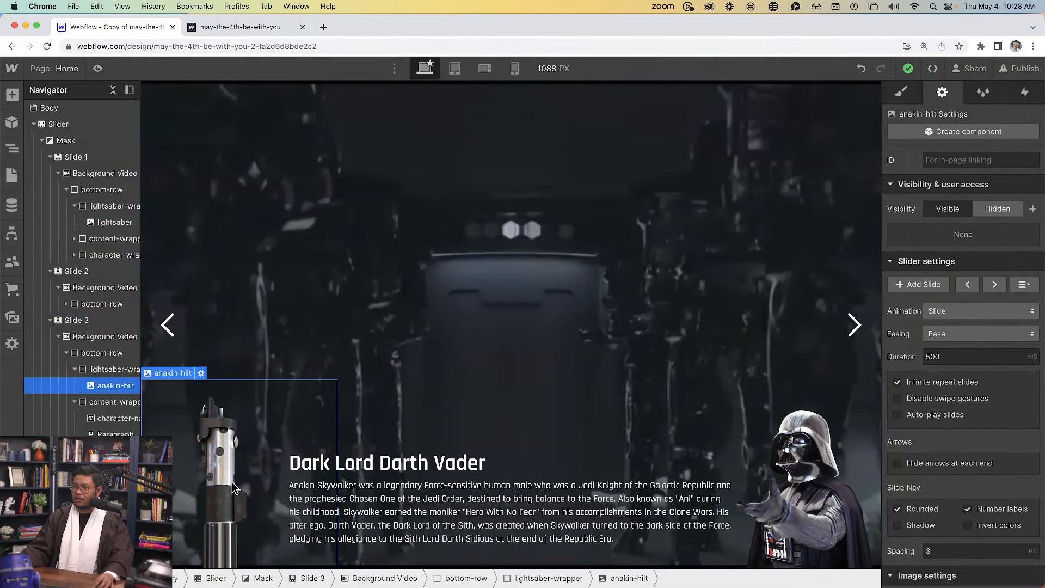
Delete Slide 2's old lightsaber and paste the anakin-hilt into its lightsaber-wrapper
{"action": "left_click", "coordinate": [66, 304]}
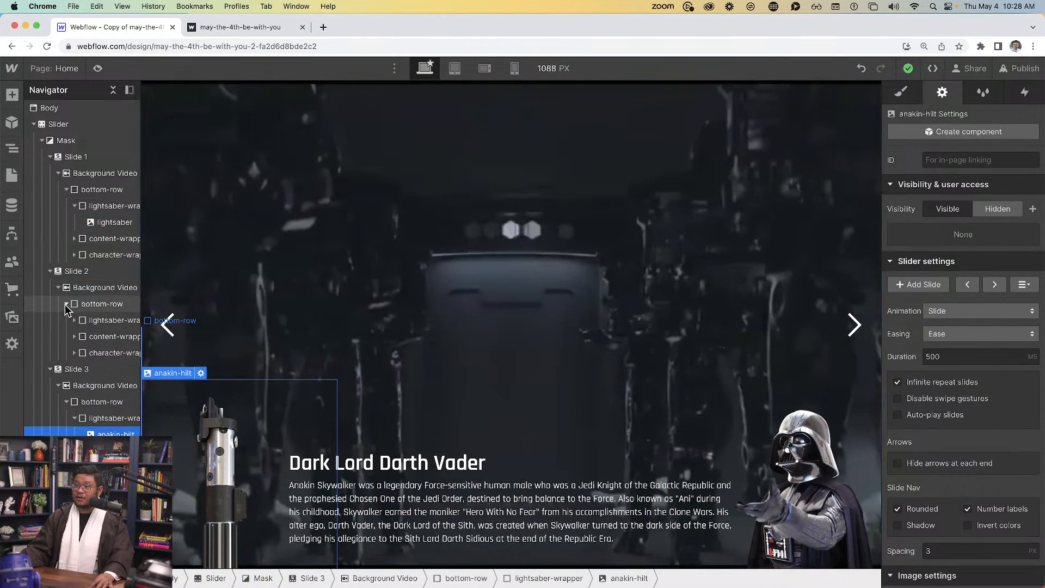
{"action": "left_click", "coordinate": [74, 322]}
{"action": "left_click", "coordinate": [94, 337]}
{"action": "key", "text": "Delete"}
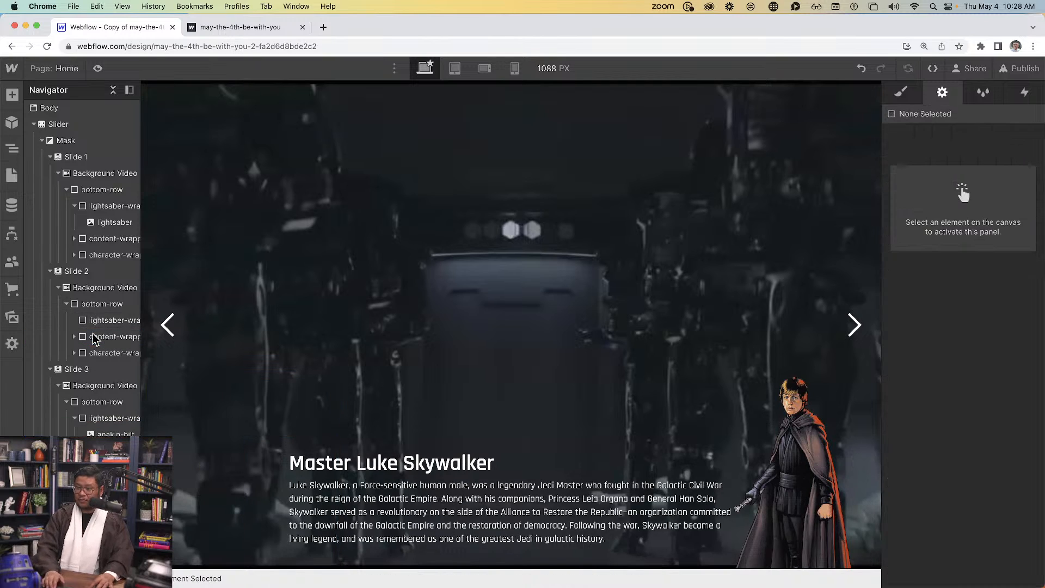
{"action": "left_click", "coordinate": [103, 326]}
{"action": "key", "text": "cmd+v"}
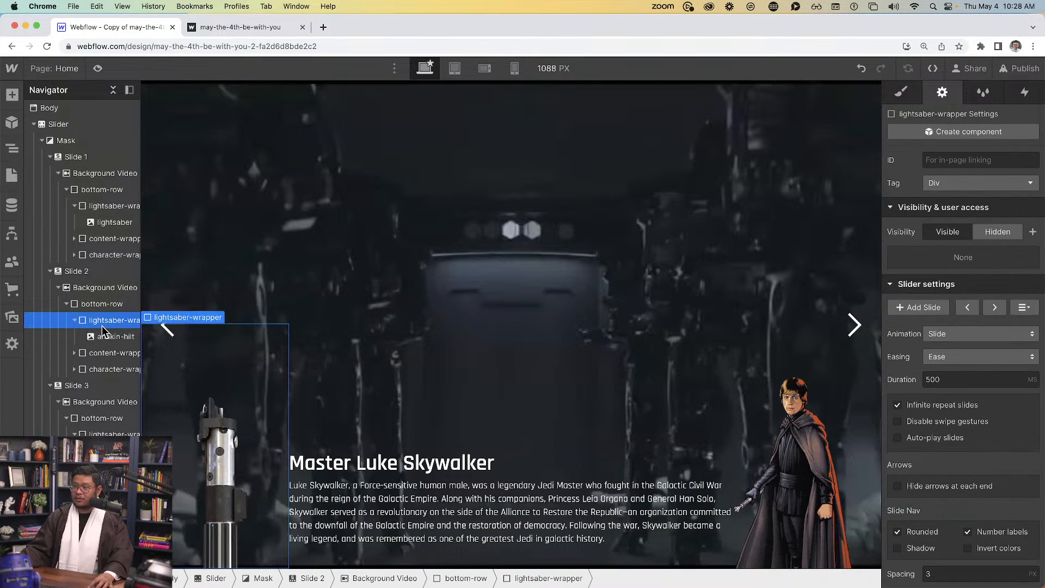
Preview the slider, cycling twice through the Luke Skywalker, Darth Vader and Yoda slides
{"action": "left_click", "coordinate": [98, 68]}
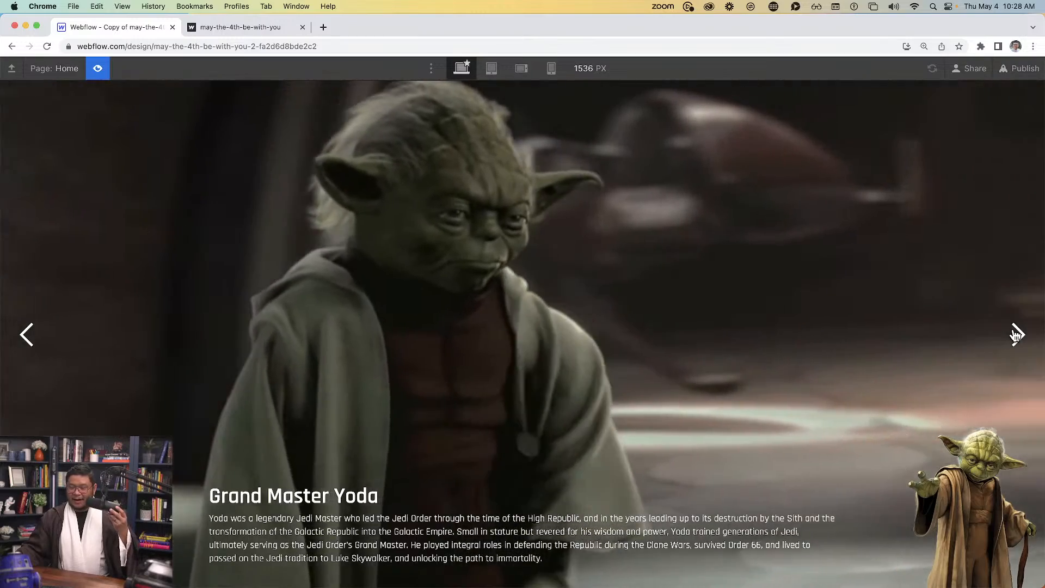
{"action": "left_click", "coordinate": [1015, 334]}
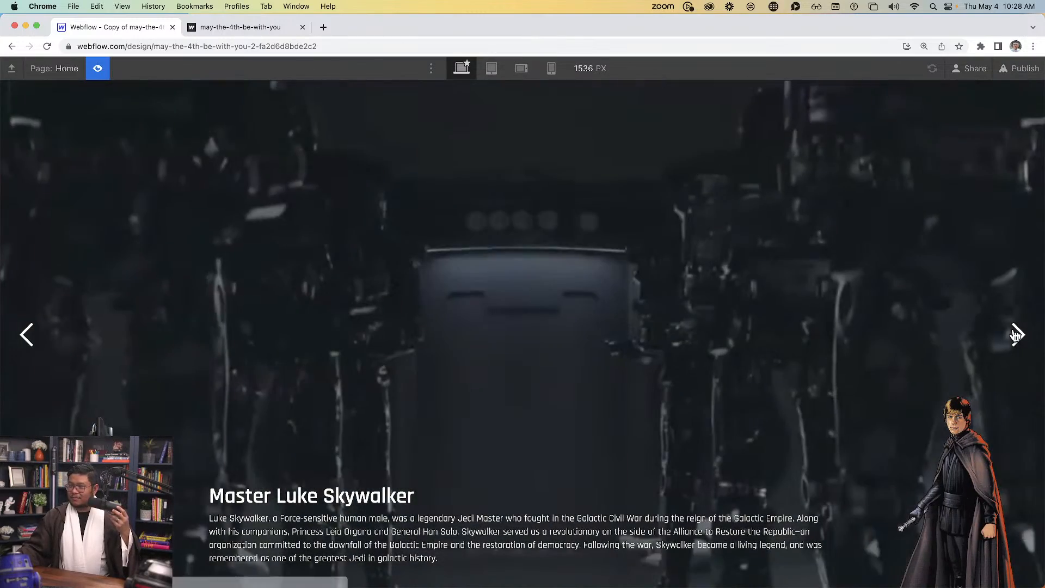
{"action": "left_click", "coordinate": [1016, 335]}
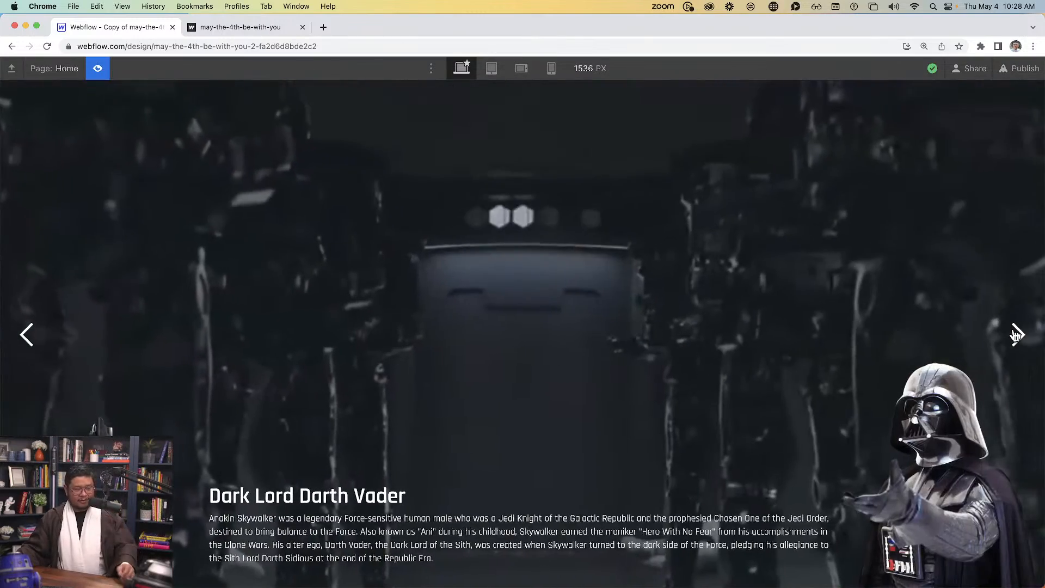
{"action": "left_click", "coordinate": [1016, 335]}
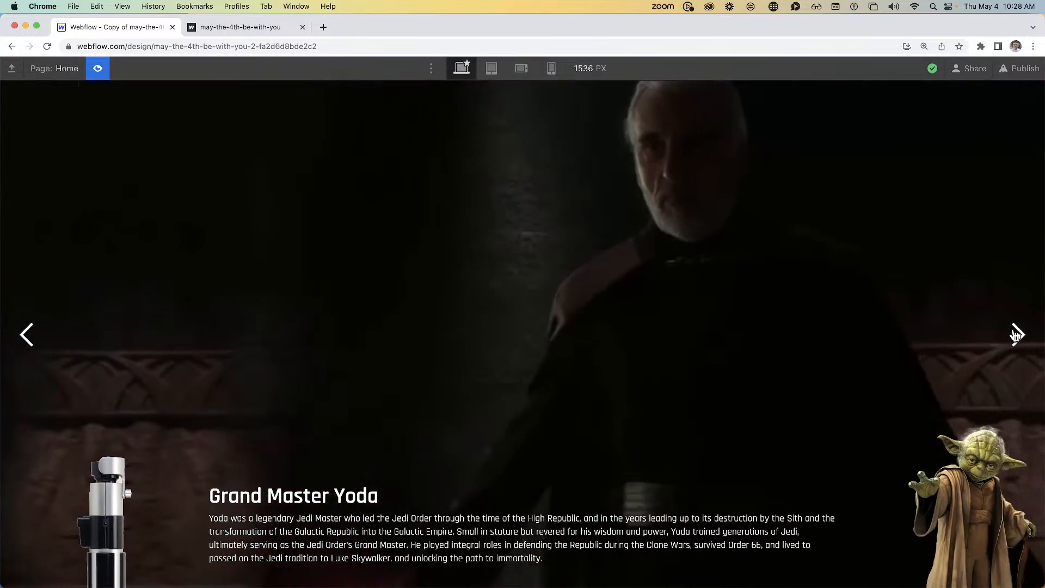
{"action": "left_click", "coordinate": [1016, 335]}
{"action": "left_click", "coordinate": [1016, 334]}
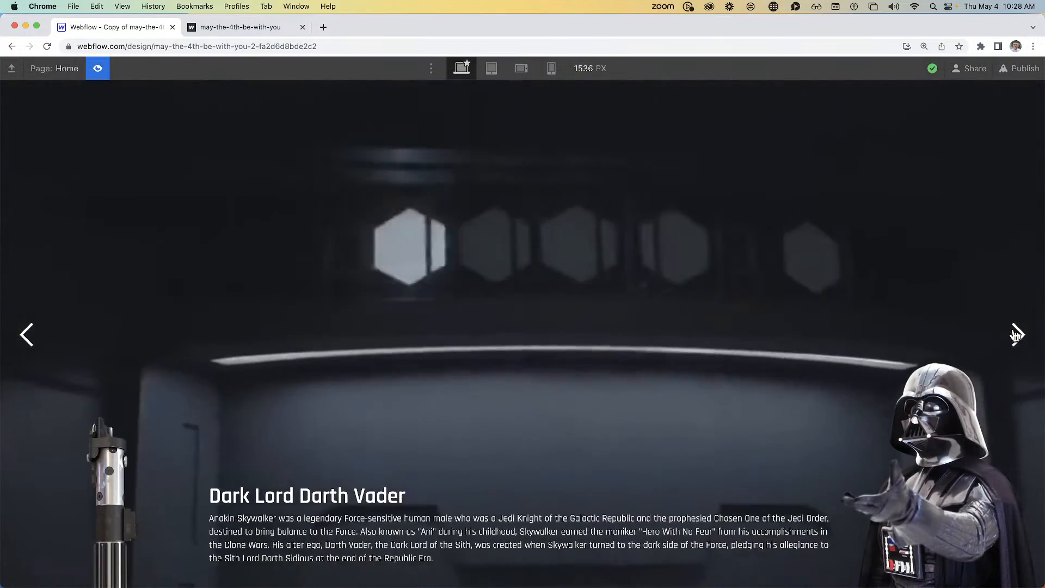
{"action": "left_click", "coordinate": [1016, 334]}
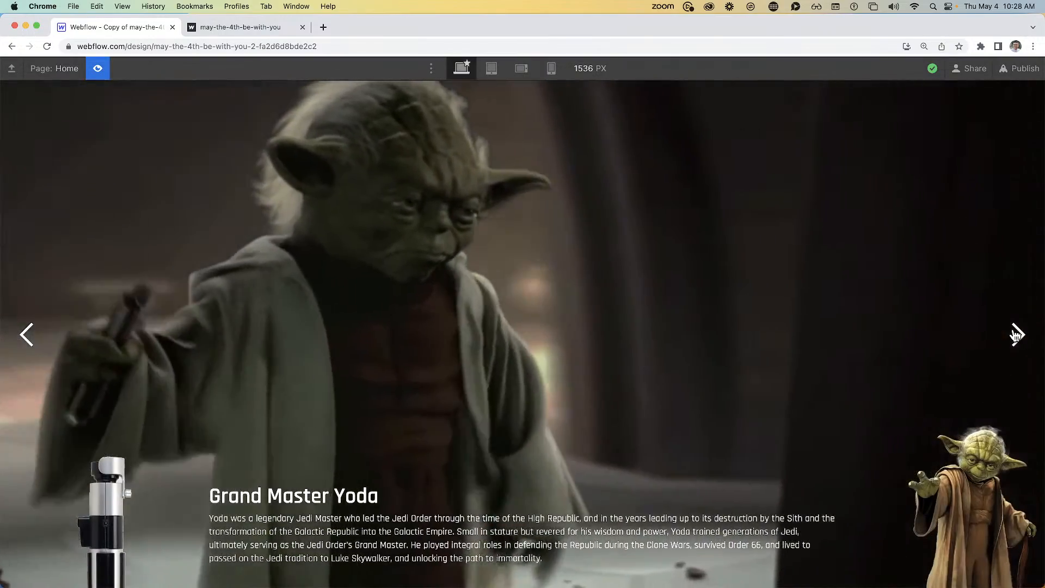
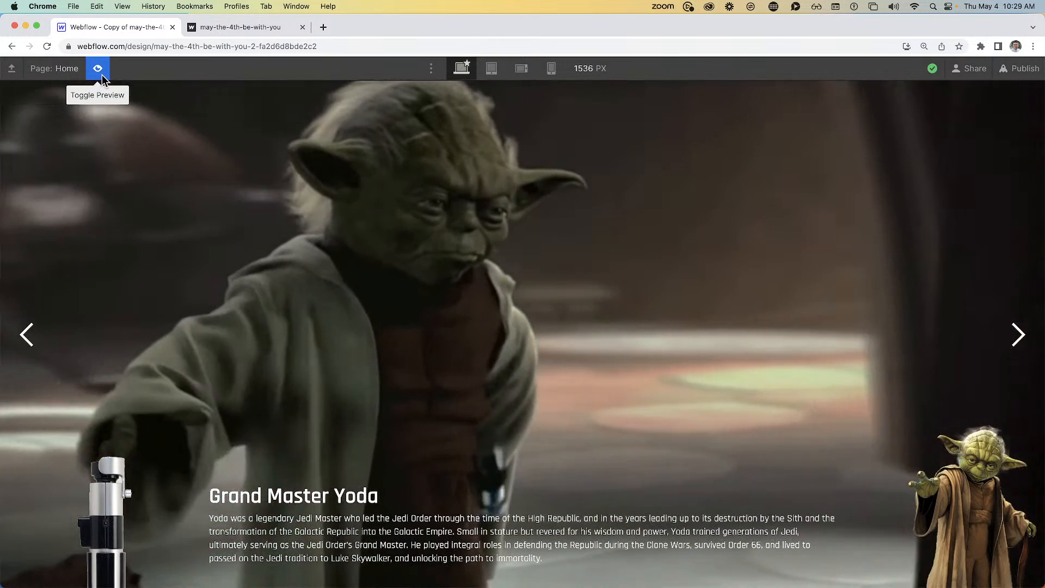
Exit preview mode to return to the Webflow Designer
{"action": "left_click", "coordinate": [102, 75]}
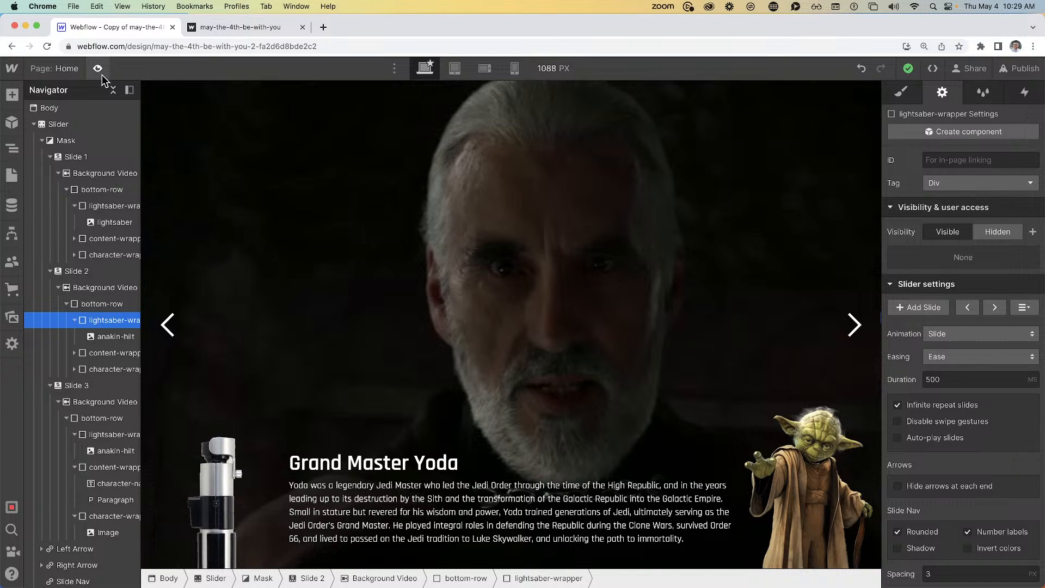
Add Slide 4 and paste in Slide 3's Darth Vader background video content
{"action": "left_click", "coordinate": [90, 388]}
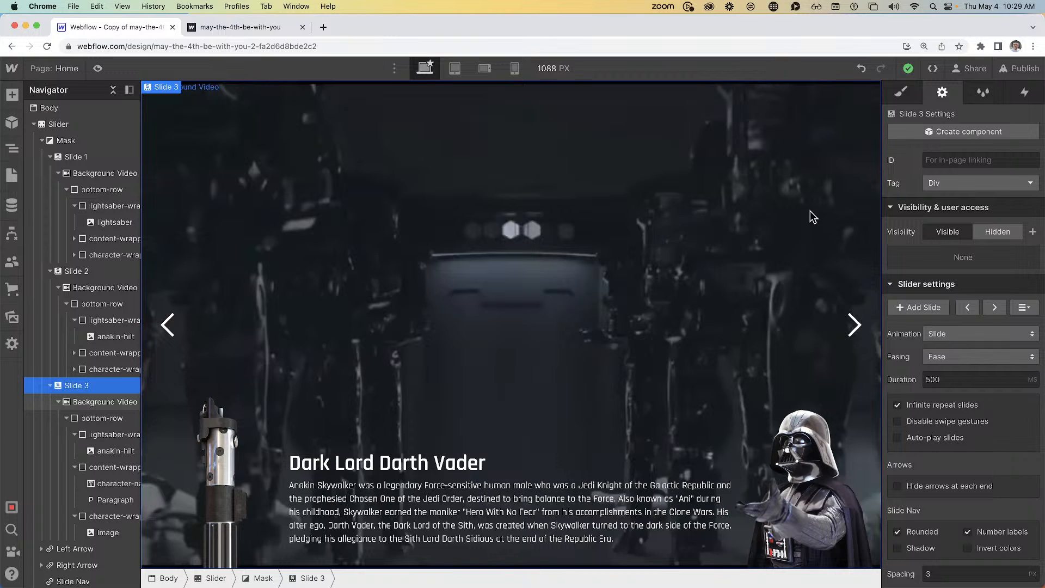
{"action": "left_click", "coordinate": [920, 307]}
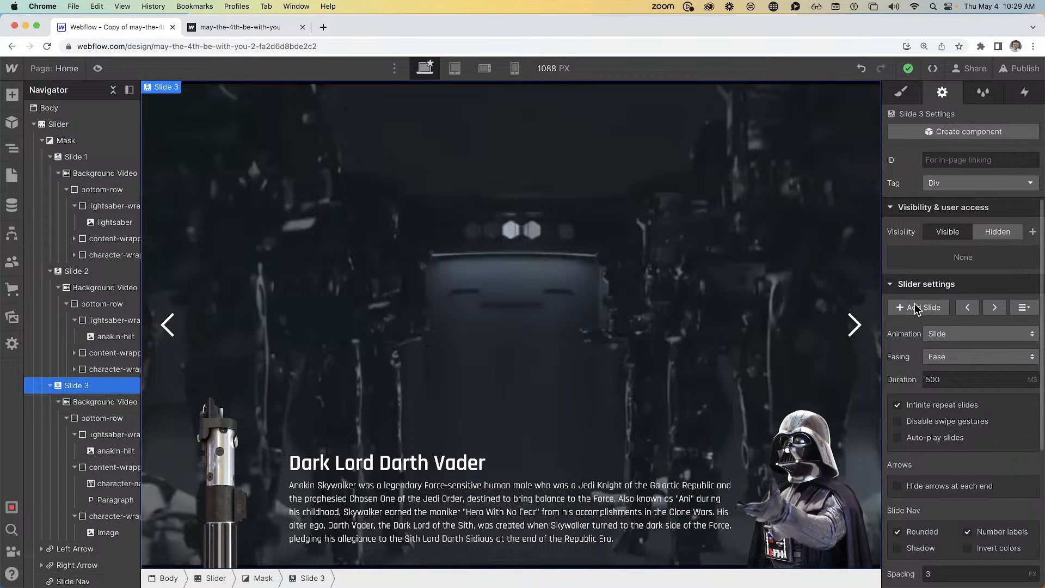
{"action": "left_click", "coordinate": [104, 401]}
{"action": "left_click", "coordinate": [131, 550]}
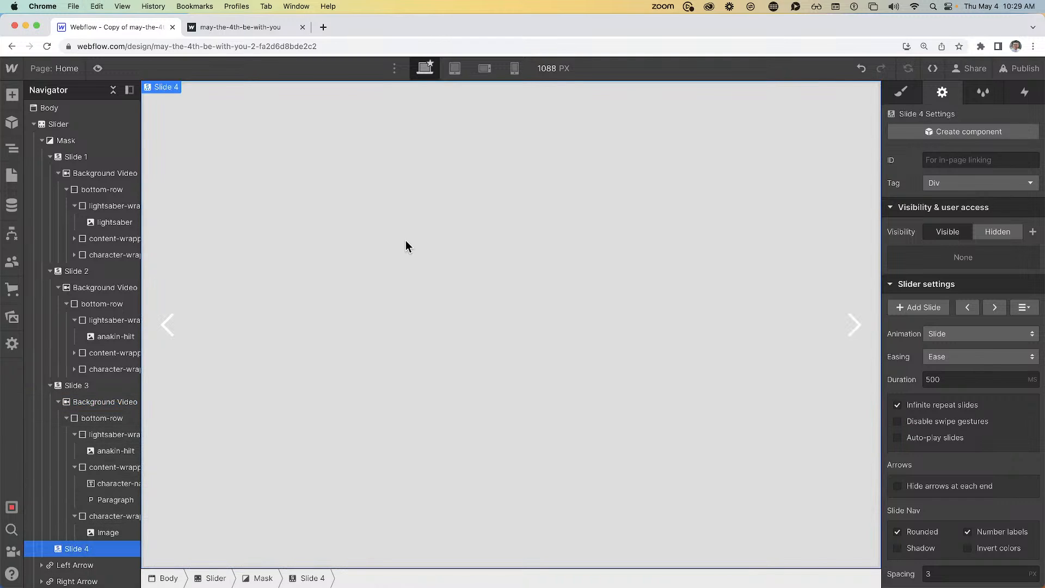
{"action": "key", "text": "super+v"}
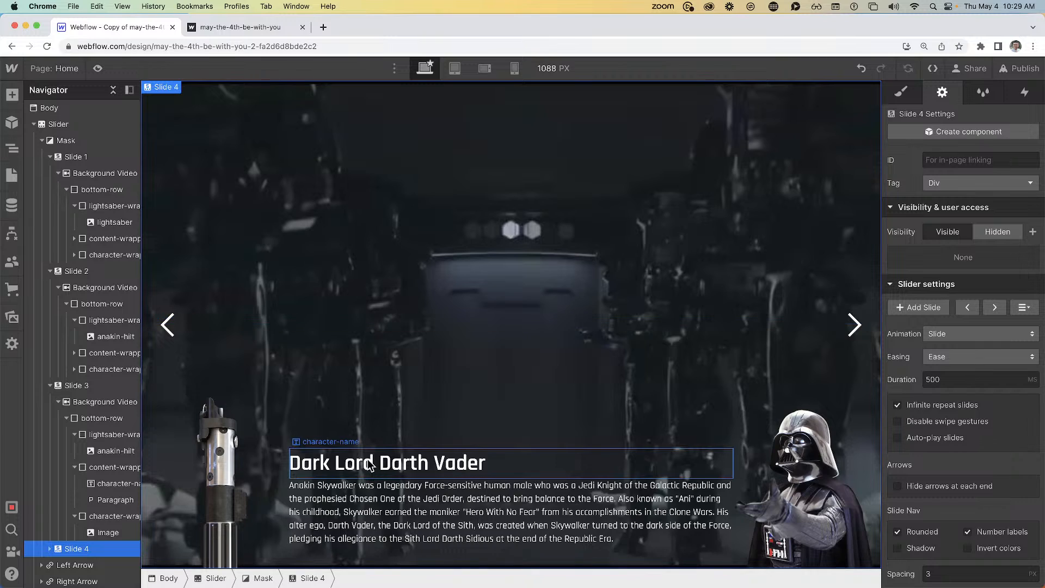
Replace Slide 4's character image with the-real-sith-emperor.png
{"action": "double_click", "coordinate": [797, 452]}
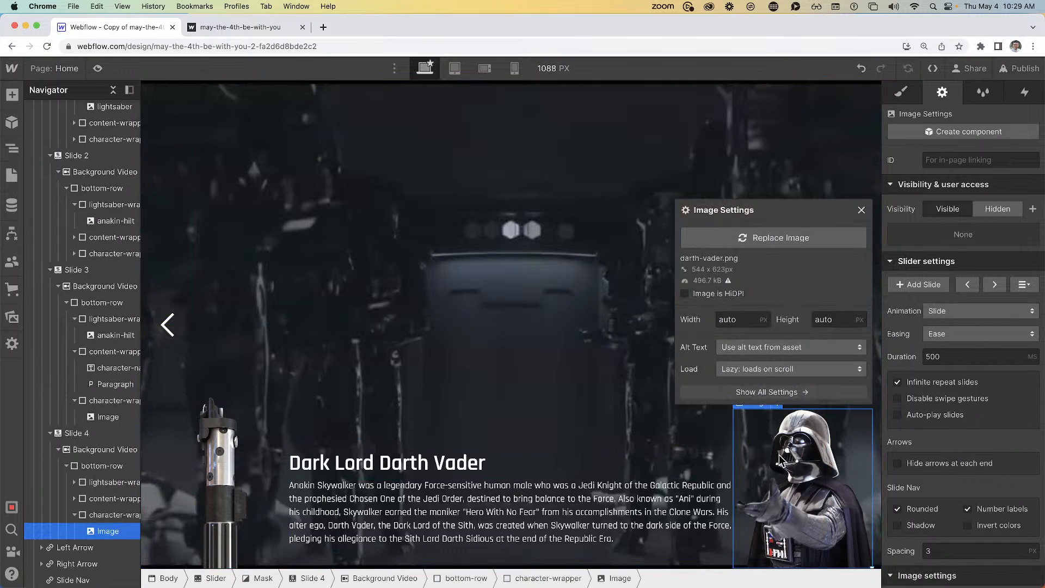
{"action": "left_click", "coordinate": [754, 243]}
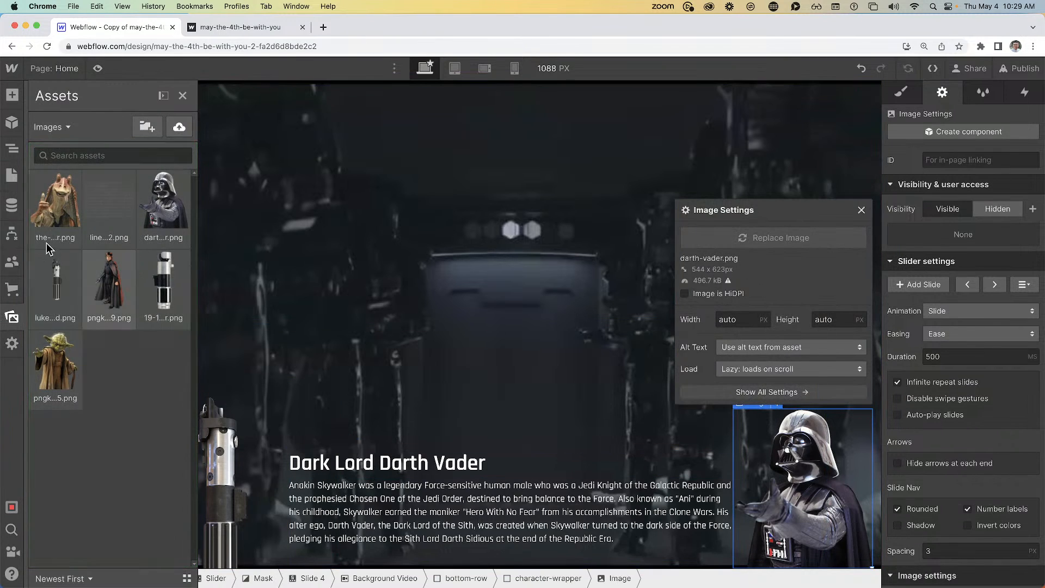
{"action": "left_click", "coordinate": [48, 218]}
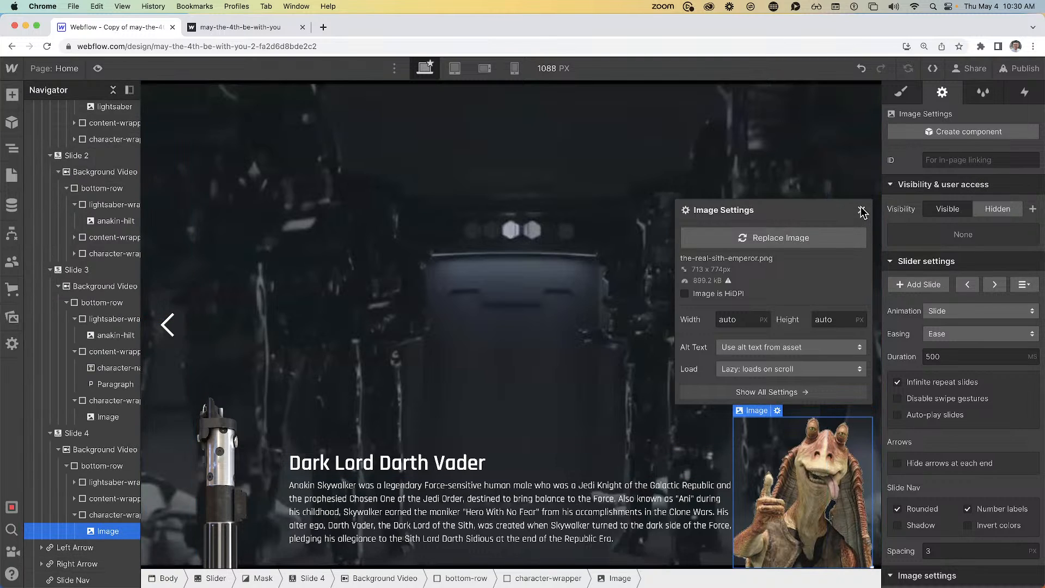
{"action": "left_click", "coordinate": [862, 210]}
{"action": "left_click", "coordinate": [458, 464]}
Change Slide 4's heading to 'The real emperor Jar Jar Binks'
{"action": "double_click", "coordinate": [458, 464]}
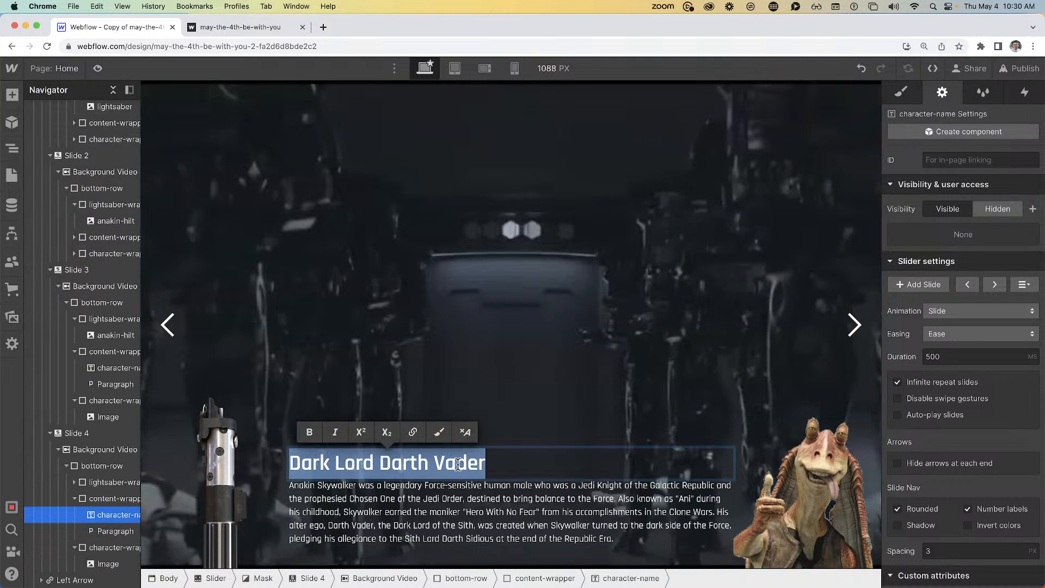
{"action": "type", "text": "The real "}
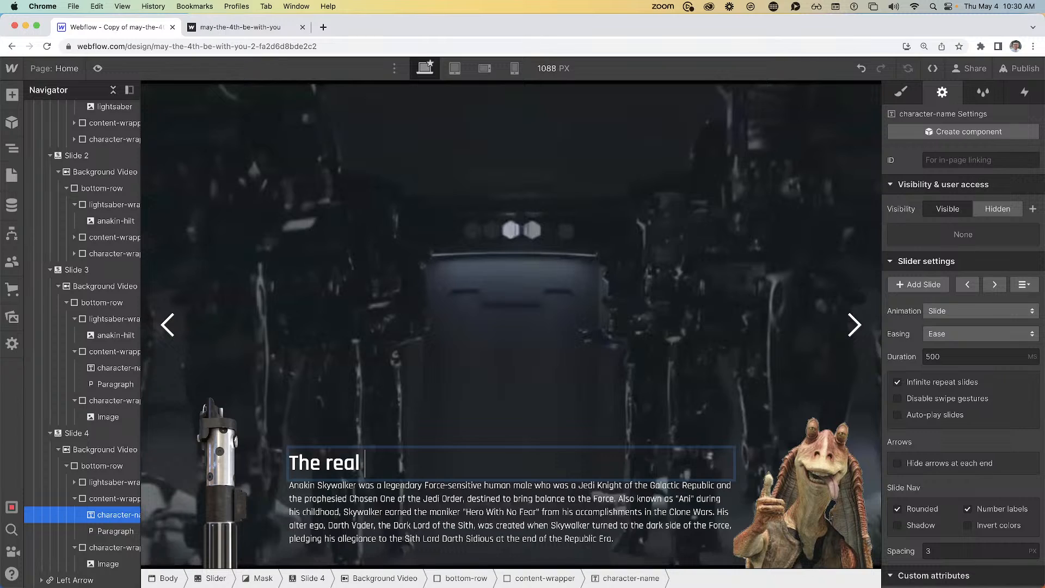
{"action": "type", "text": "empor"}
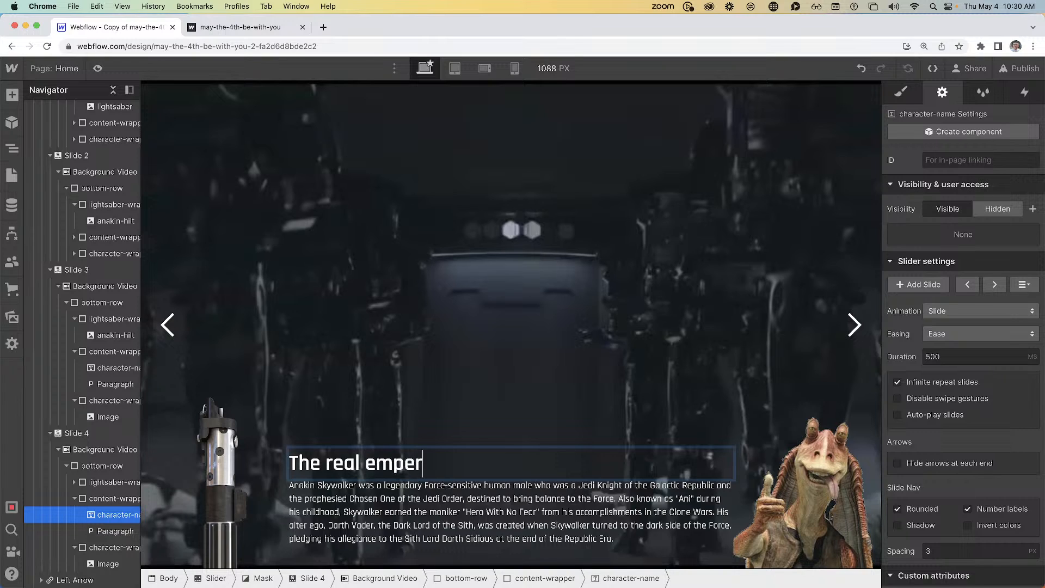
{"action": "type", "text": "or Jar Jar"}
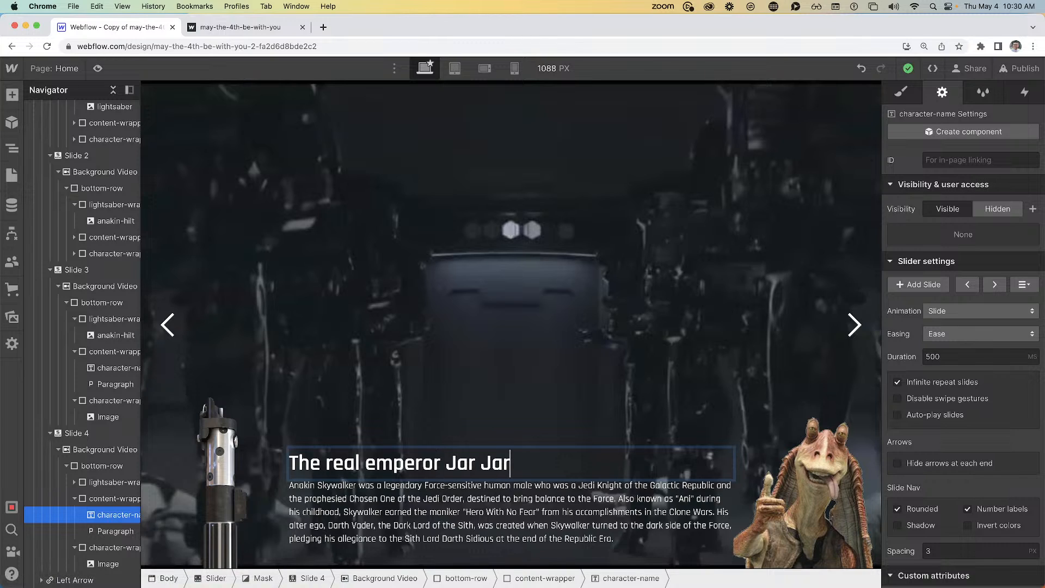
{"action": "type", "text": " Binks"}
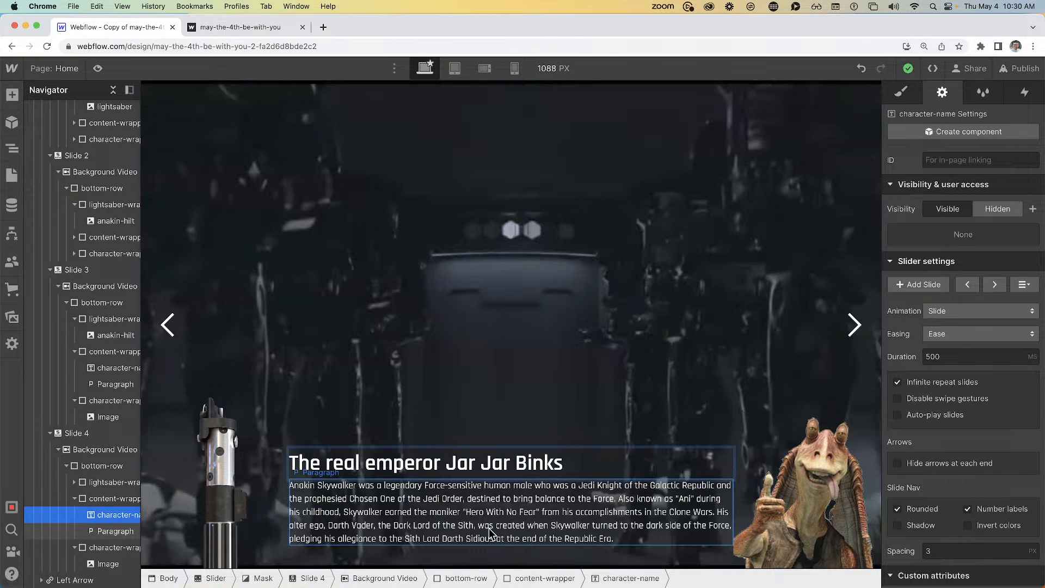
{"action": "key", "text": "Escape"}
Replace the description paragraph with 'He was behind everything.'
{"action": "triple_click", "coordinate": [460, 542]}
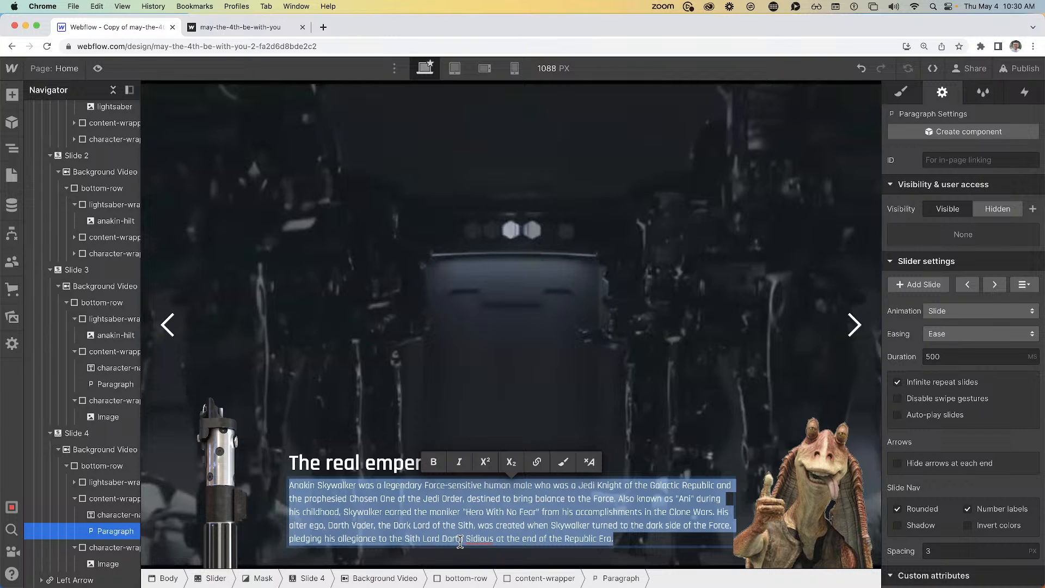
{"action": "type", "text": "He wo"}
{"action": "type", "text": "s behind ev"}
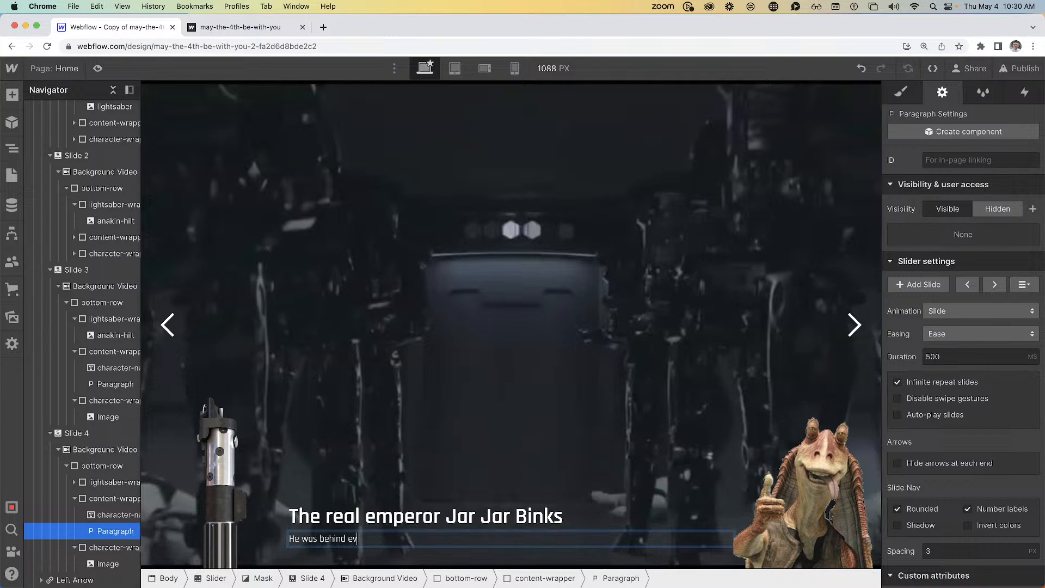
{"action": "type", "text": "erything."}
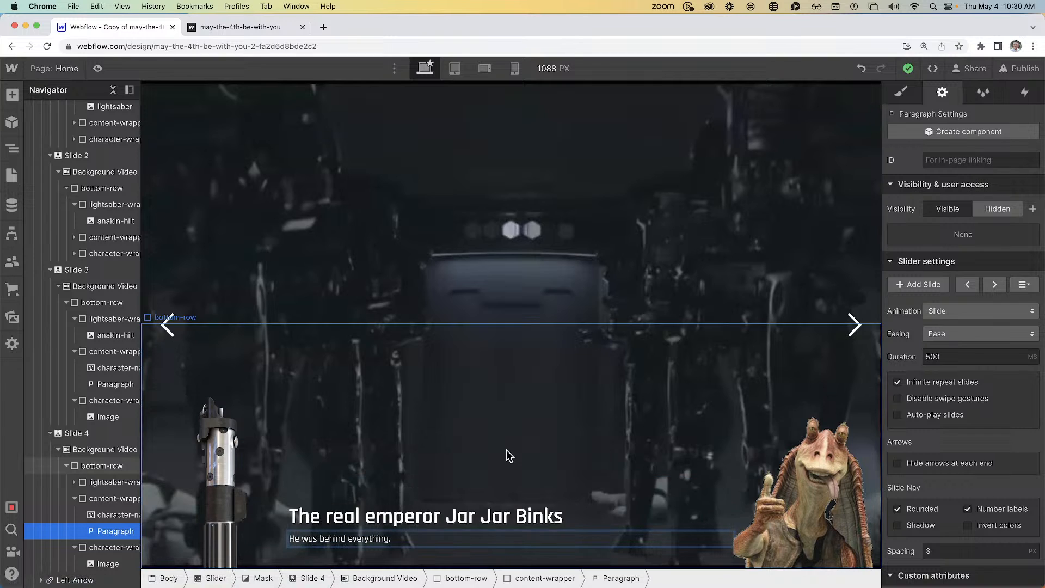
{"action": "left_click", "coordinate": [458, 205]}
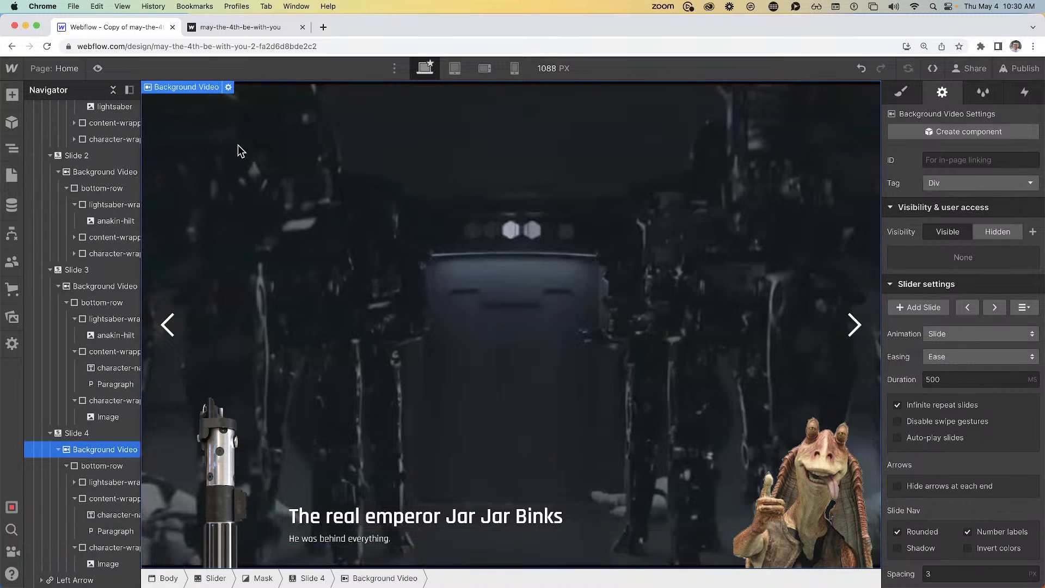
Copy the two-Jedi background video from the videos page
{"action": "left_click", "coordinate": [69, 73]}
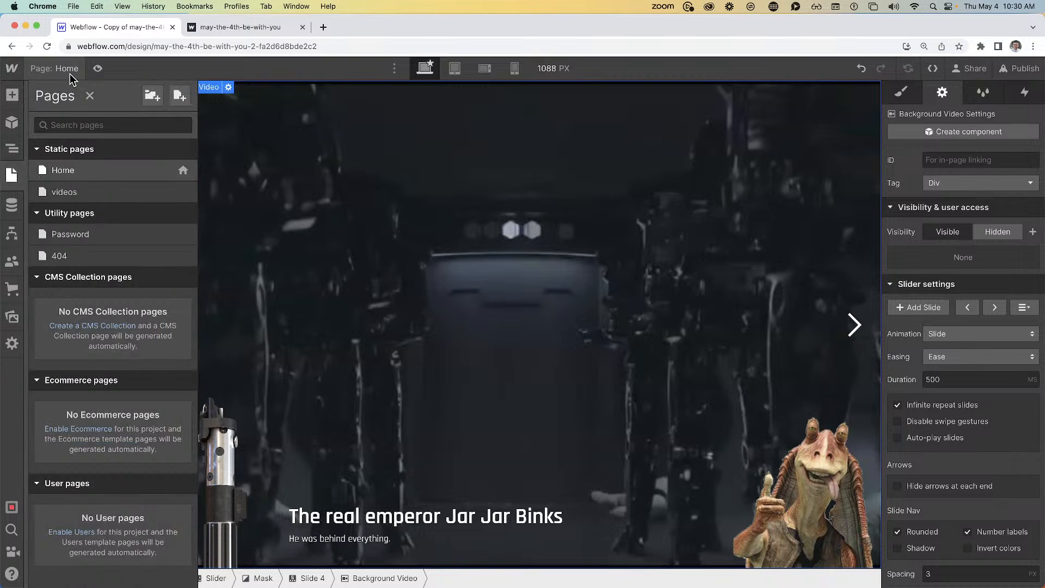
{"action": "left_click", "coordinate": [64, 192]}
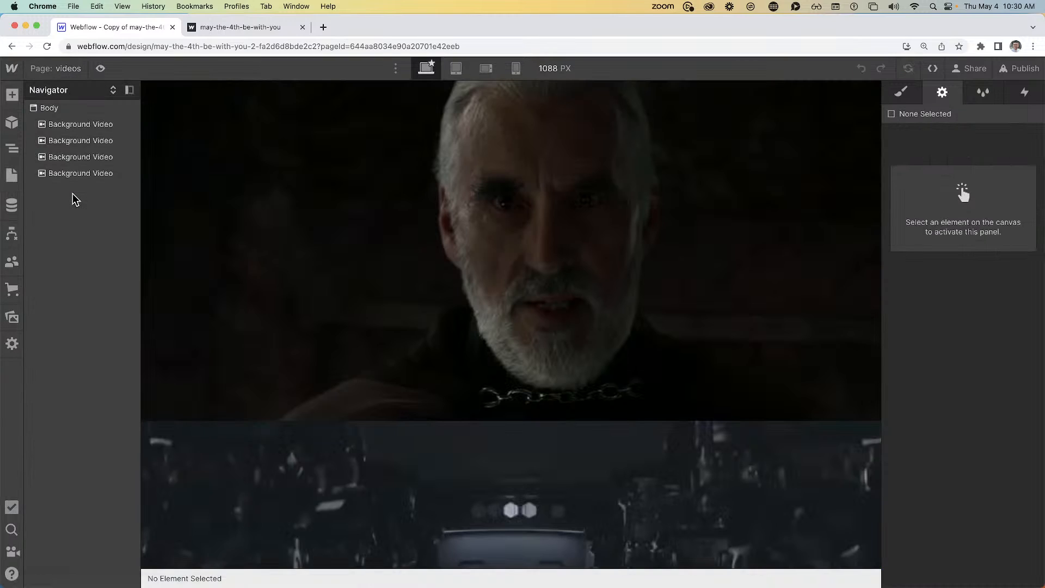
{"action": "scroll", "coordinate": [267, 244], "scroll_direction": "down", "scroll_amount": 10}
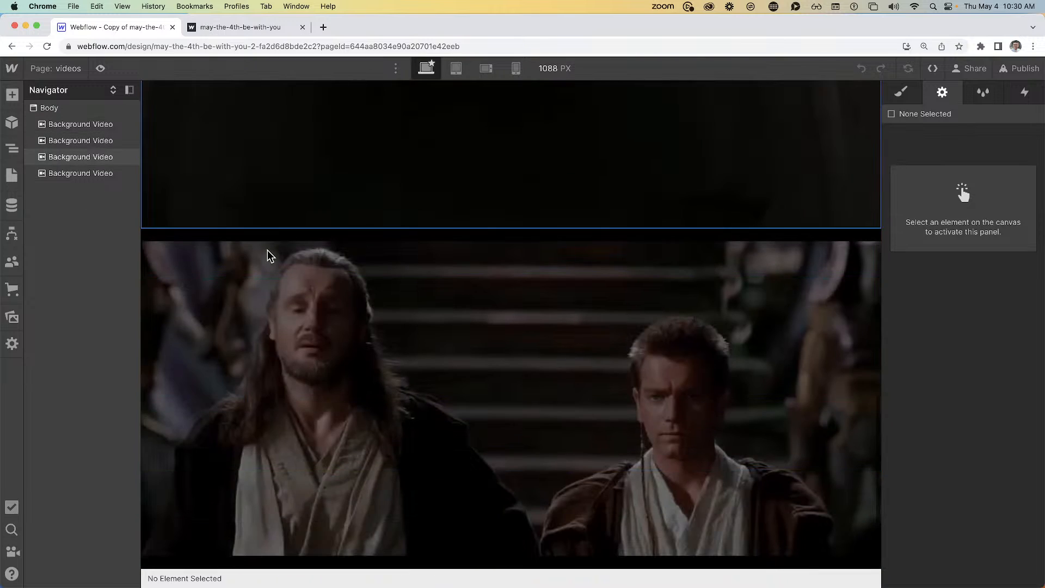
{"action": "left_click", "coordinate": [343, 356]}
Paste the two-Jedi background video into Slide 4 on the Home page
{"action": "left_click", "coordinate": [57, 68]}
{"action": "left_click", "coordinate": [84, 170]}
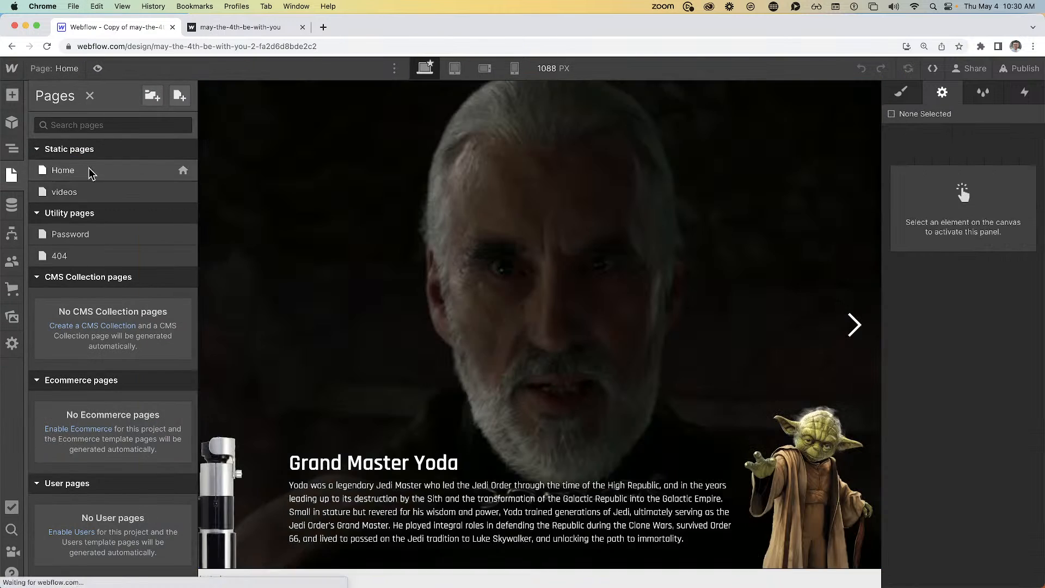
{"action": "left_click", "coordinate": [346, 142]}
{"action": "left_click", "coordinate": [90, 208]}
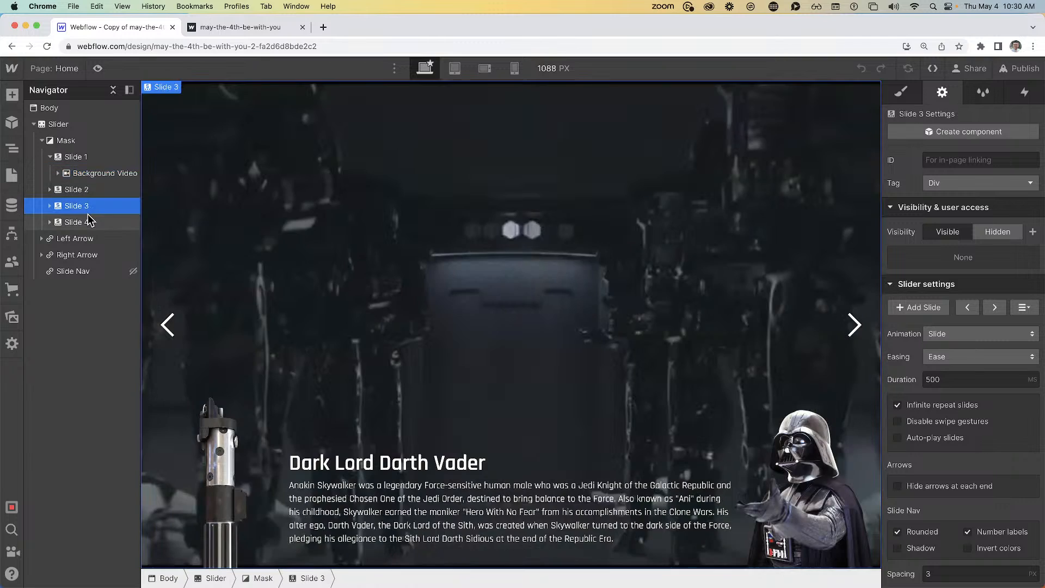
{"action": "left_click", "coordinate": [90, 221]}
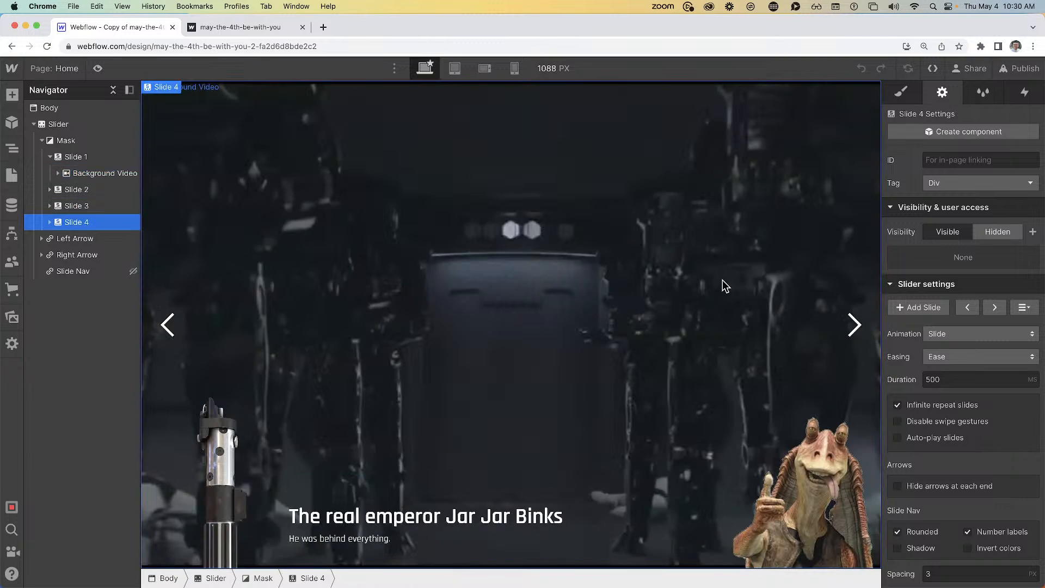
{"action": "left_click", "coordinate": [324, 197]}
{"action": "left_click", "coordinate": [74, 227]}
{"action": "key", "text": "super+v"}
Move bottom-row into the new background video and delete the old one
{"action": "left_click_drag", "start_coordinate": [85, 251], "coordinate": [88, 231]}
{"action": "left_click", "coordinate": [64, 253]}
{"action": "left_click", "coordinate": [58, 255]}
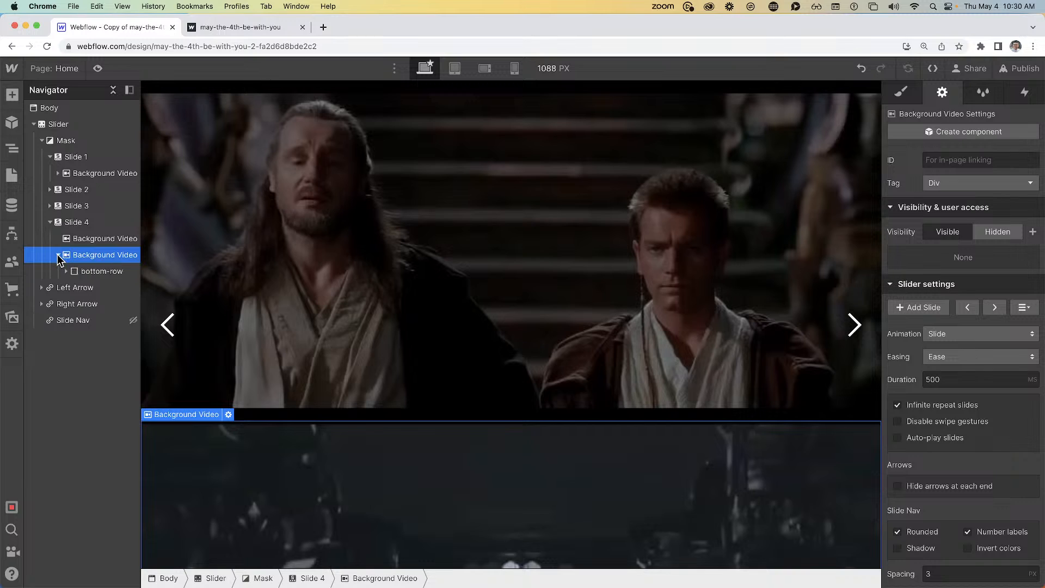
{"action": "left_click_drag", "start_coordinate": [85, 270], "coordinate": [96, 242]}
{"action": "left_click", "coordinate": [100, 268]}
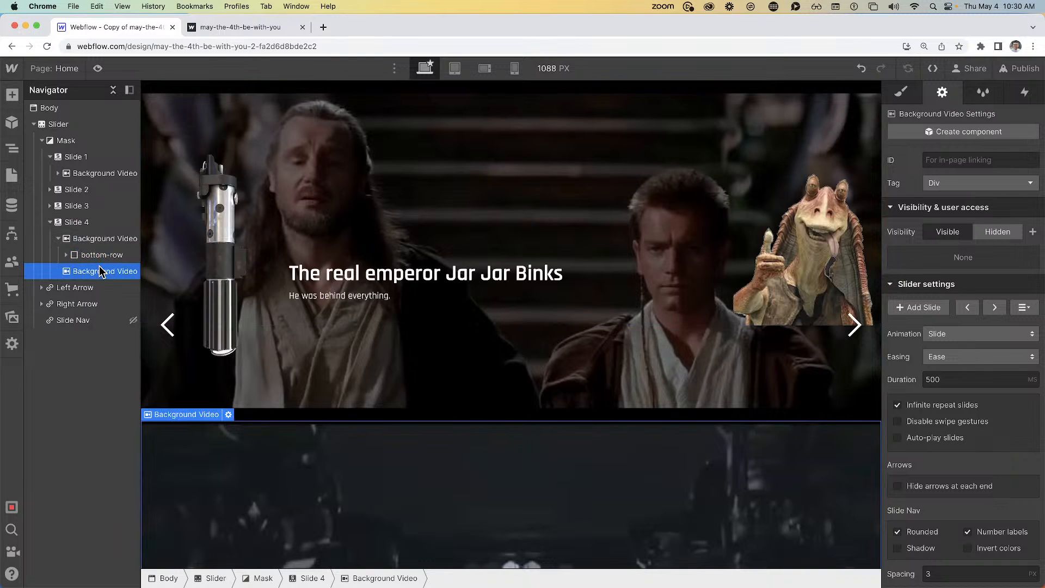
{"action": "key", "text": "Delete"}
Apply the Background Video class, delete the anakin-hilt image, and preview the slider
{"action": "left_click", "coordinate": [901, 92]}
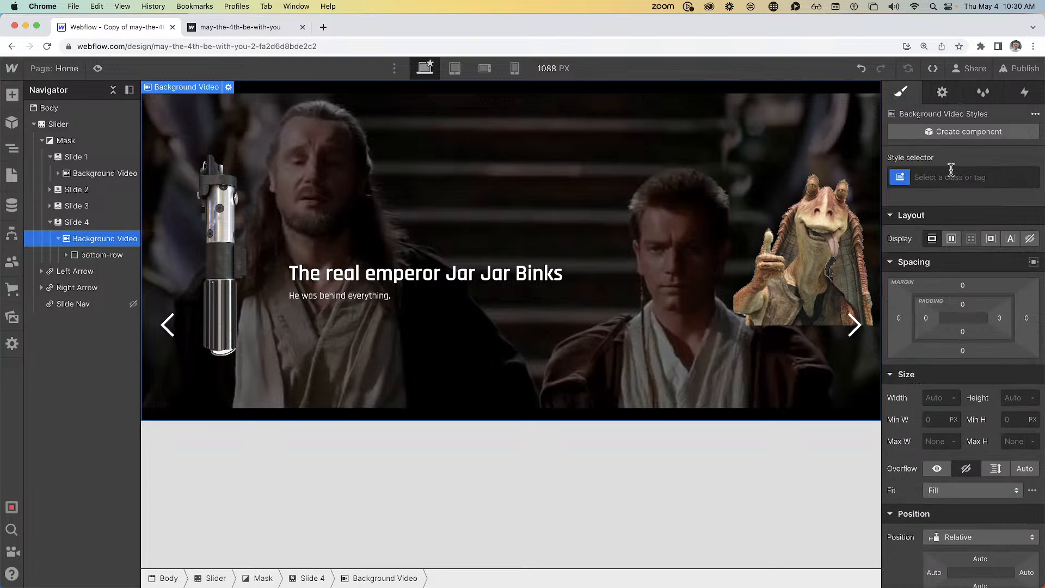
{"action": "left_click", "coordinate": [950, 177]}
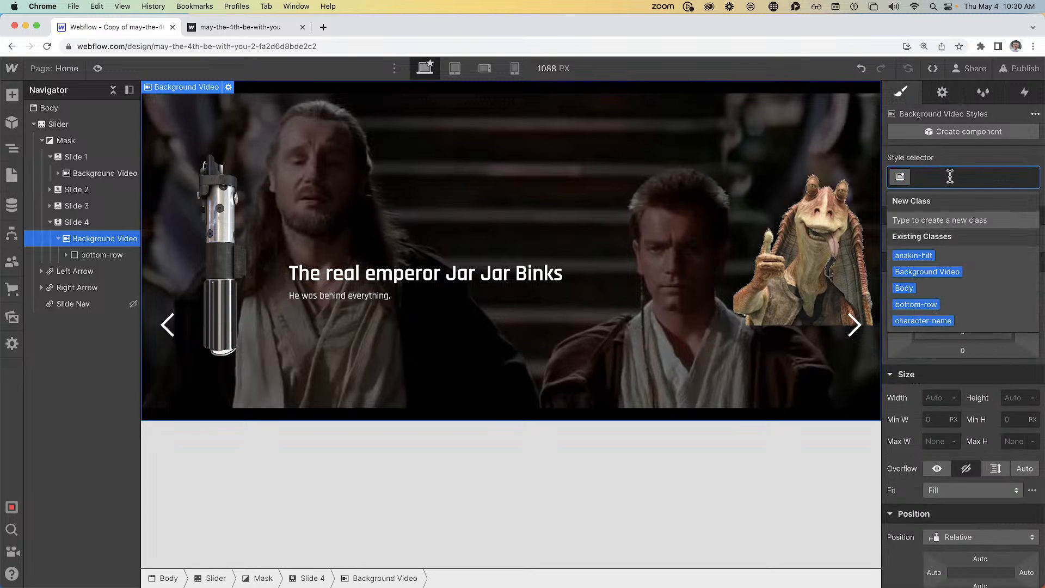
{"action": "type", "text": "back"}
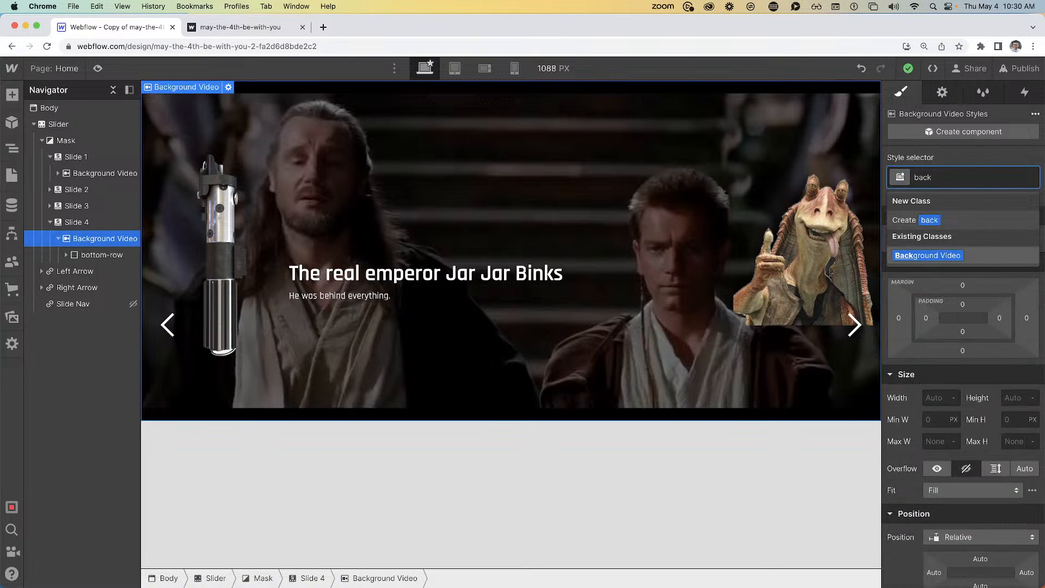
{"action": "key", "text": "Return"}
{"action": "left_click", "coordinate": [234, 468]}
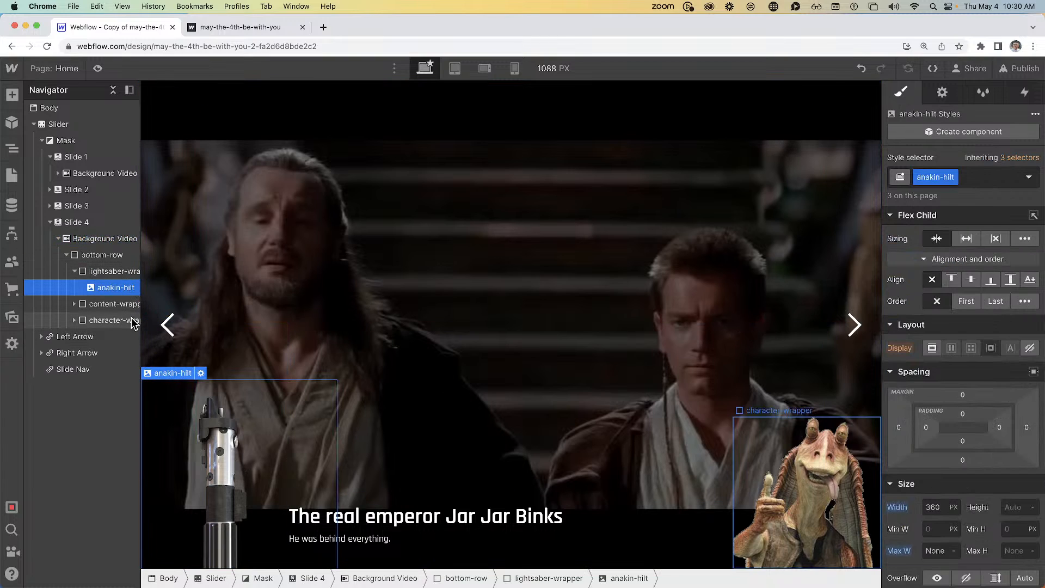
{"action": "key", "text": "Delete"}
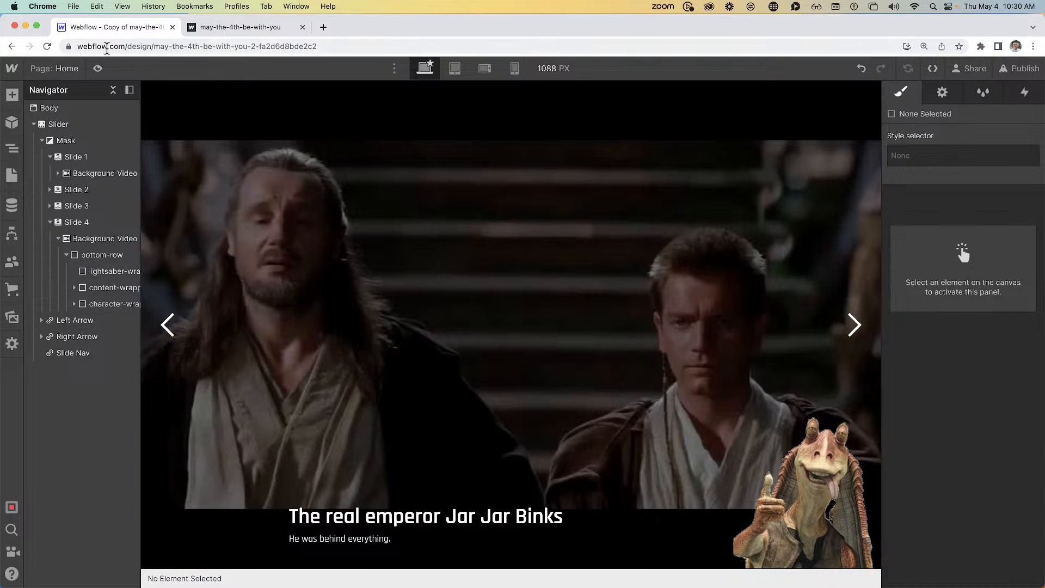
{"action": "left_click", "coordinate": [97, 69]}
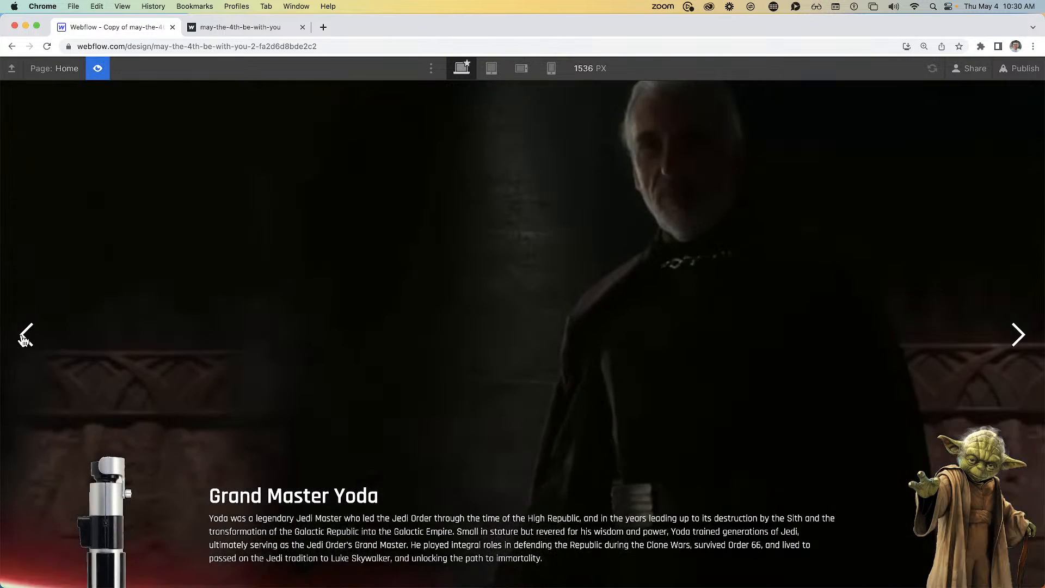
Step back to the previous slide in the slider preview
{"action": "left_click", "coordinate": [25, 339]}
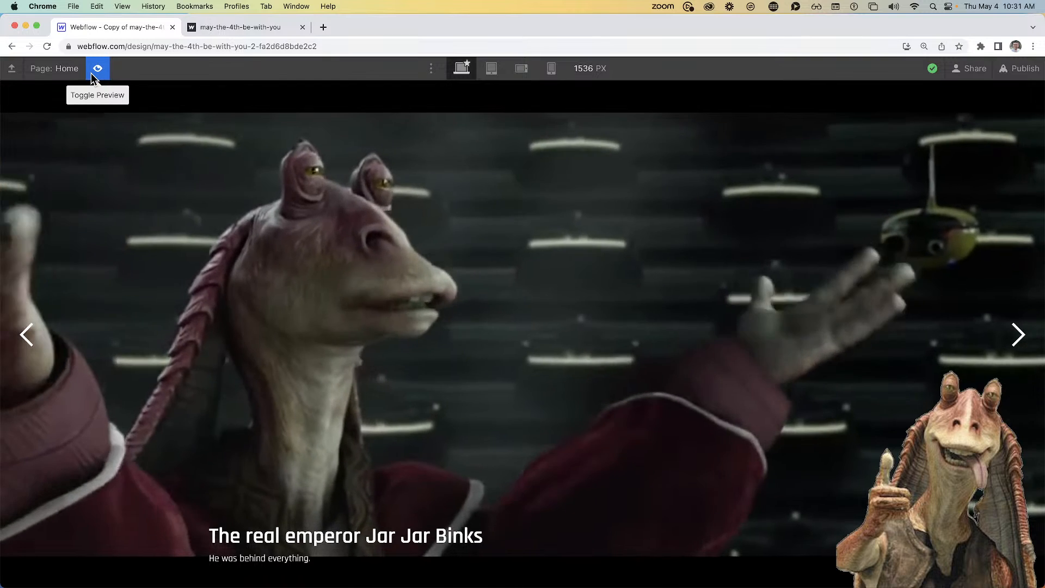
Exit preview, select Slide 1's lightsaber hilt image, and switch to the published site
{"action": "left_click", "coordinate": [95, 70]}
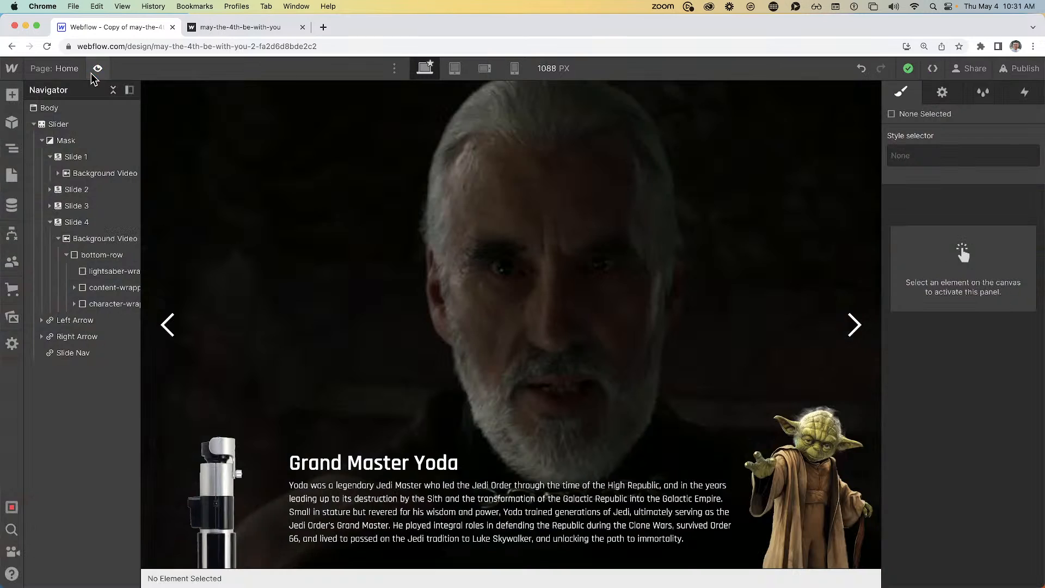
{"action": "left_click", "coordinate": [366, 223]}
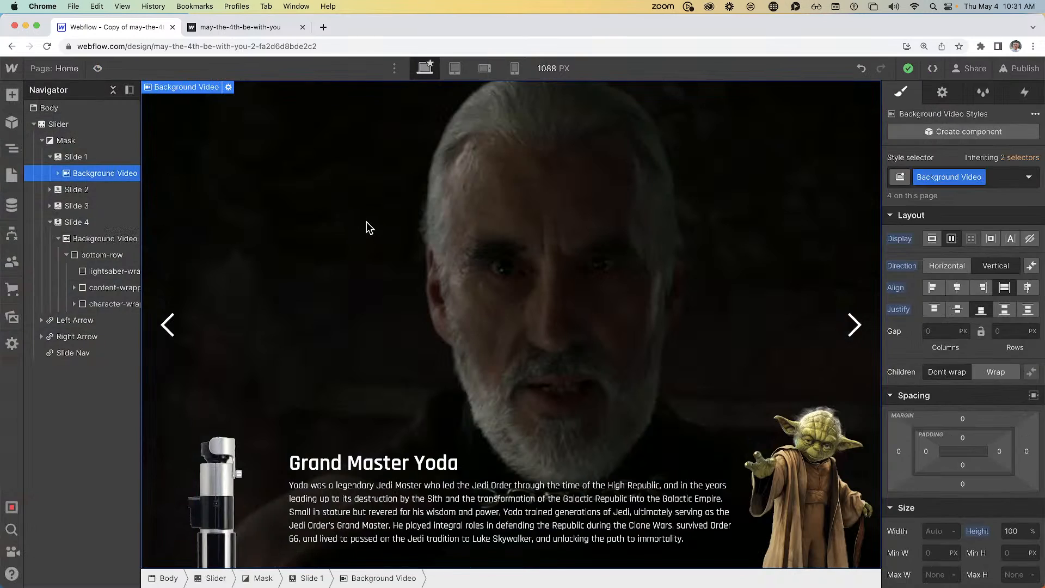
{"action": "left_click", "coordinate": [109, 220]}
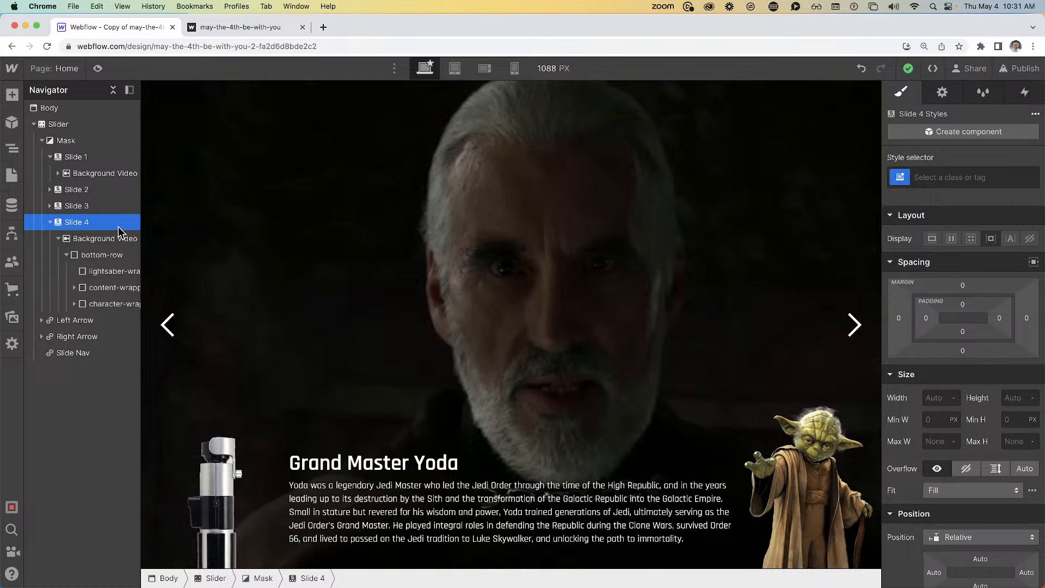
{"action": "left_click", "coordinate": [203, 507]}
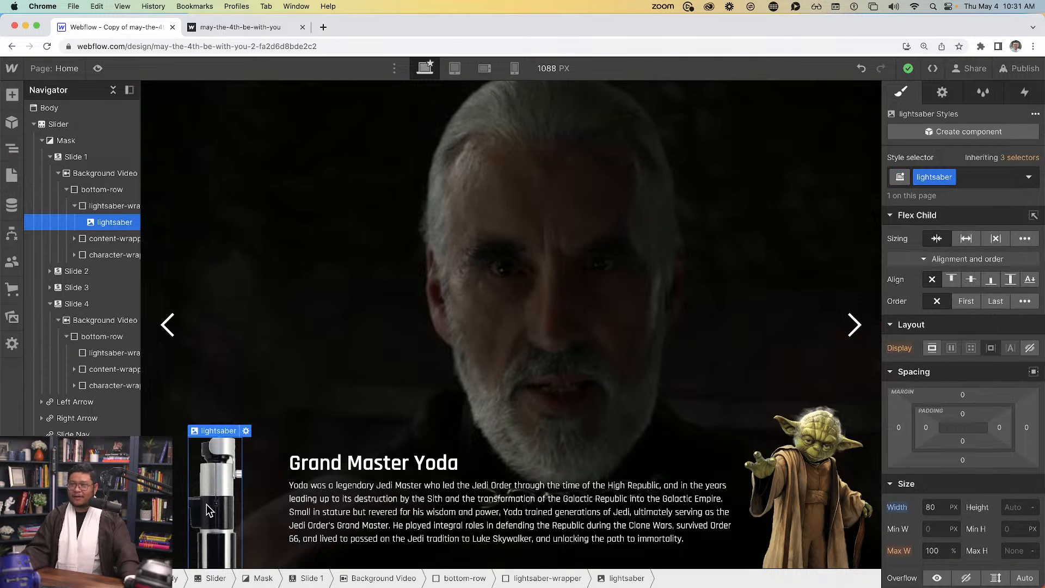
{"action": "left_click", "coordinate": [239, 27]}
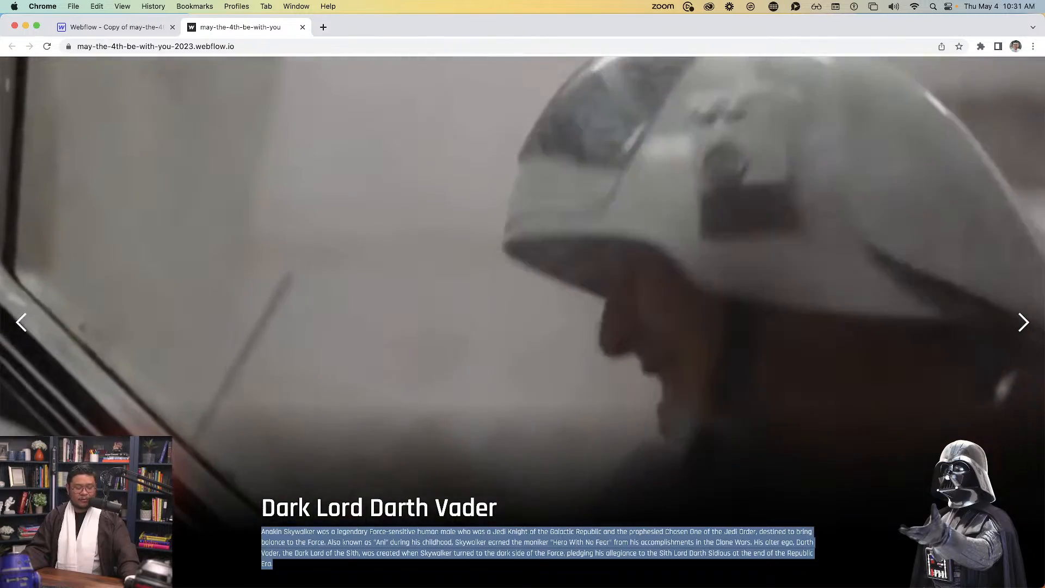
Ignite the red lightsaber on the live Darth Vader slide, then return to the designer
{"action": "left_click", "coordinate": [129, 524]}
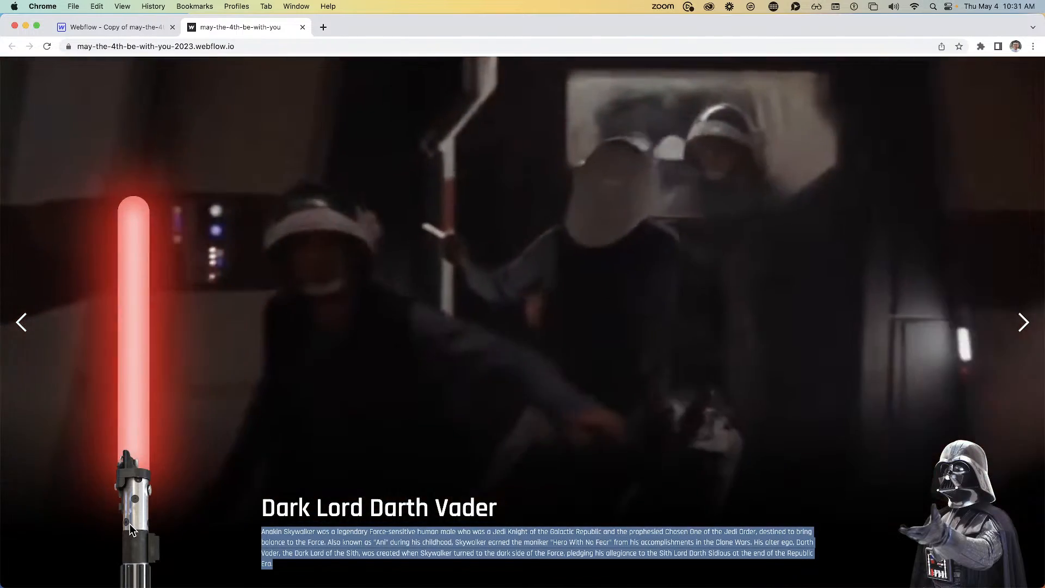
{"action": "left_click", "coordinate": [144, 29]}
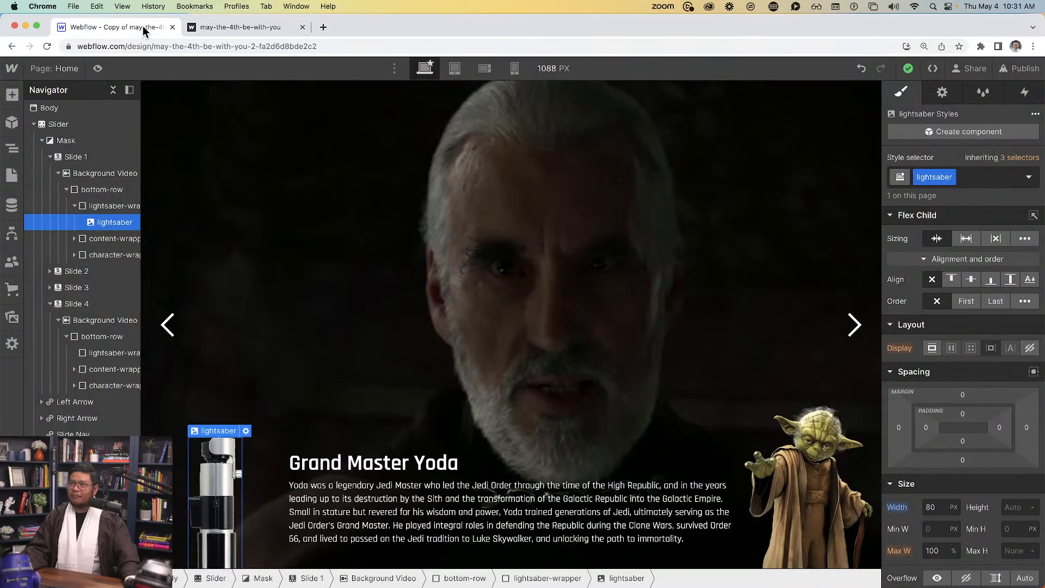
Set the lightsaber-wrapper's position to Relative
{"action": "left_click", "coordinate": [107, 208]}
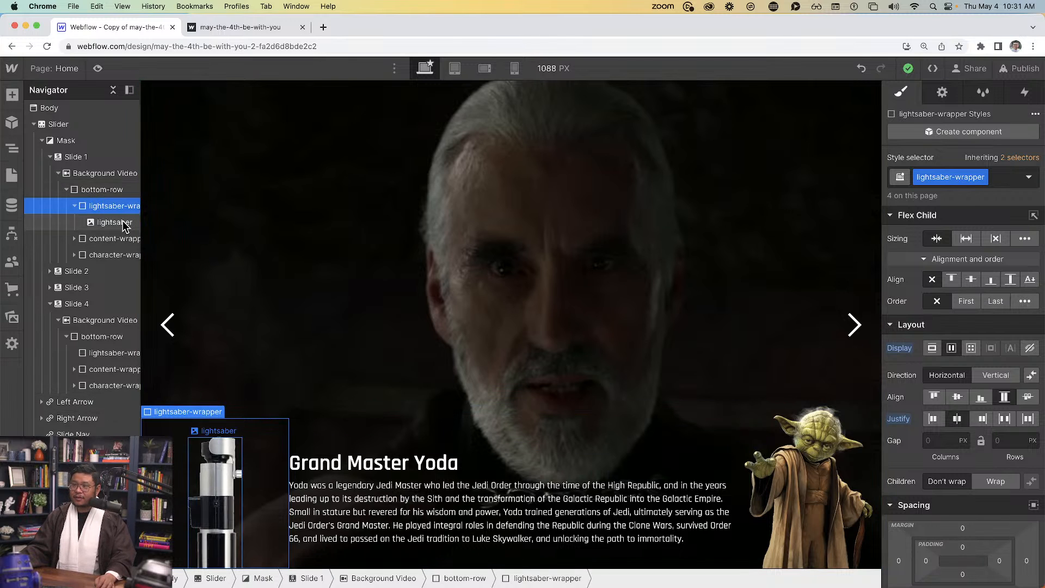
{"action": "scroll", "coordinate": [116, 206], "scroll_direction": "up", "scroll_amount": 5}
{"action": "scroll", "coordinate": [562, 411], "scroll_direction": "down", "scroll_amount": 5}
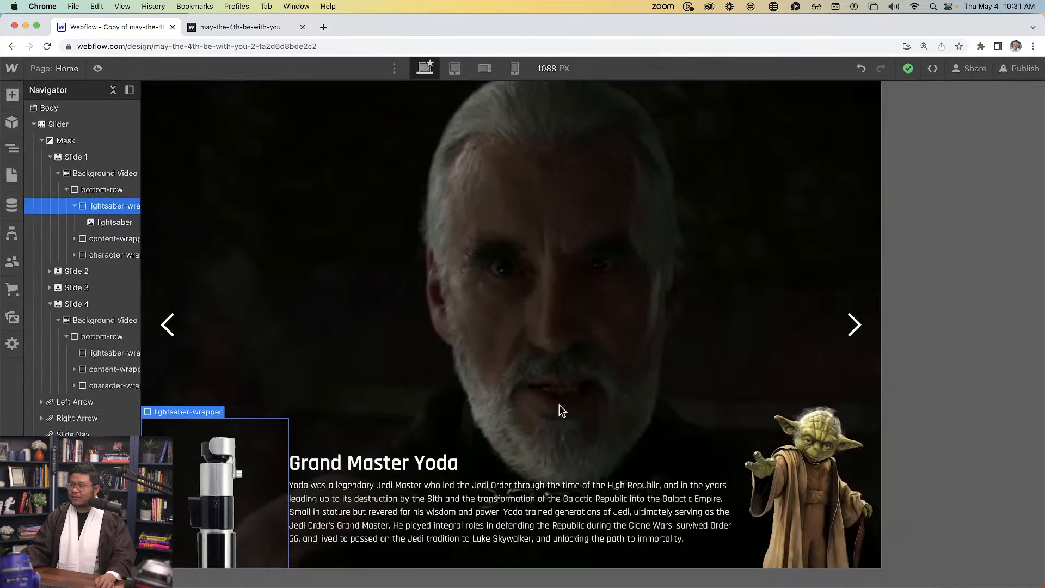
{"action": "scroll", "coordinate": [986, 449], "scroll_direction": "down", "scroll_amount": 10}
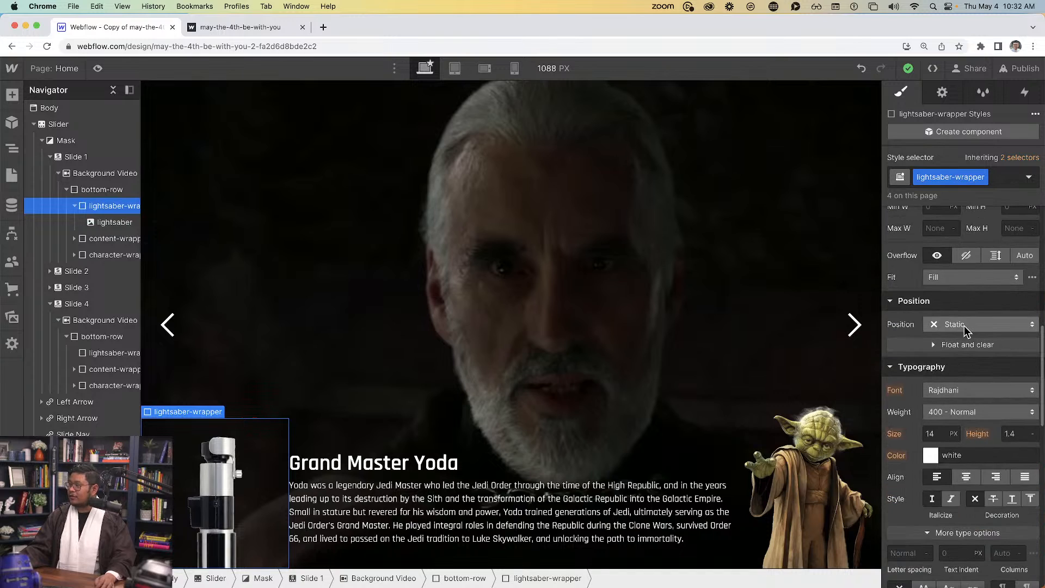
{"action": "left_click", "coordinate": [965, 325]}
{"action": "left_click", "coordinate": [958, 342]}
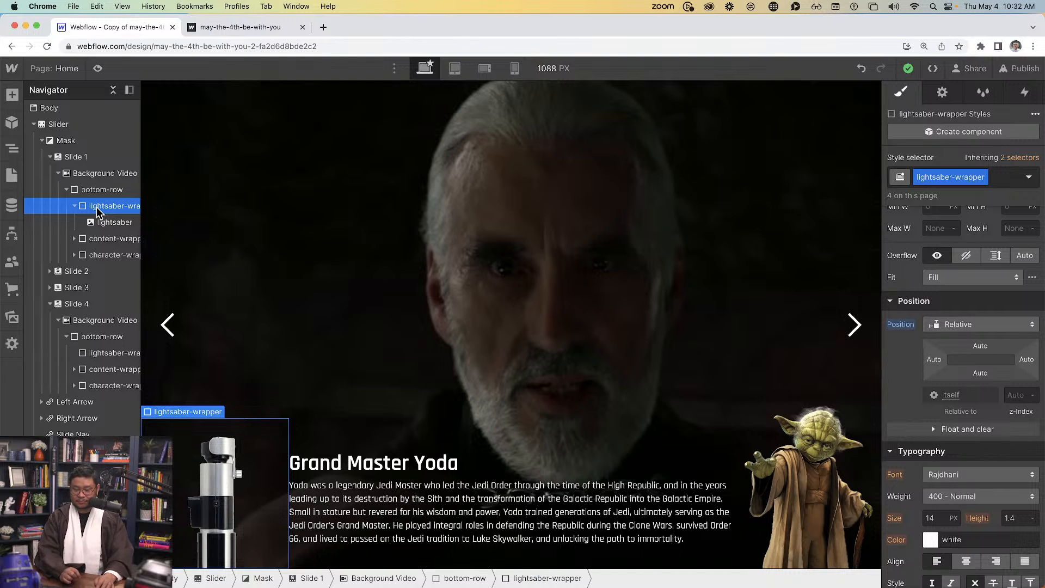
{"action": "key", "text": "super+e"}
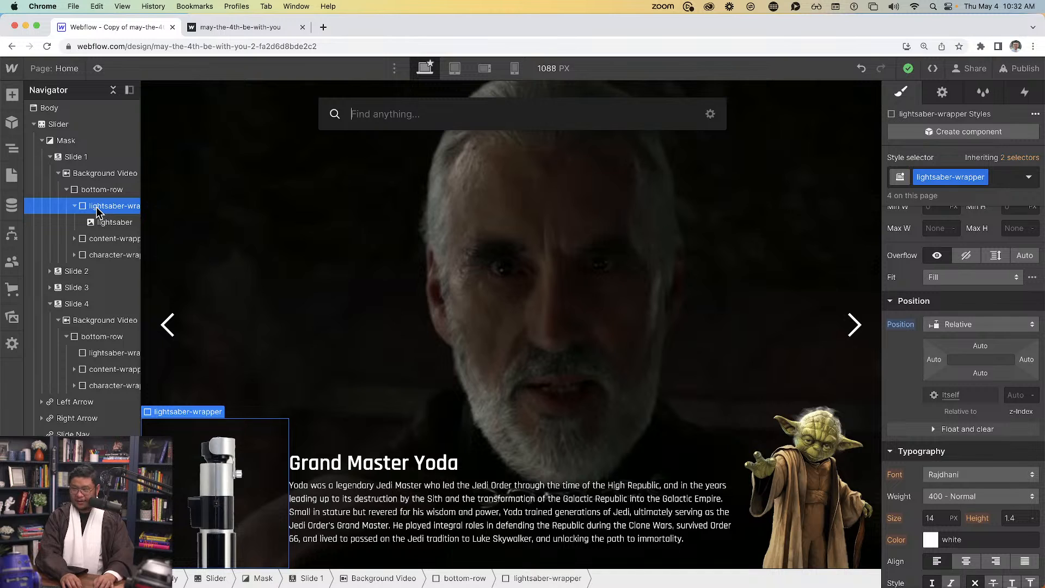
Insert a div block and give it the new class brrrruuuuuoooowwwwww
{"action": "type", "text": "div"}
{"action": "key", "text": "Return"}
{"action": "left_click", "coordinate": [939, 178]}
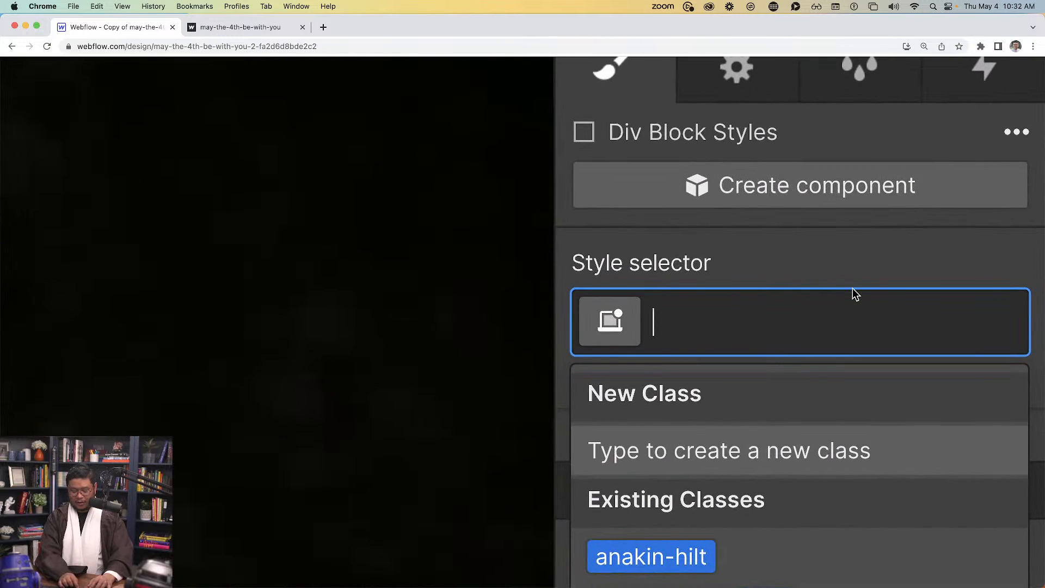
{"action": "type", "text": "brrrruuu"}
{"action": "type", "text": "ppp"}
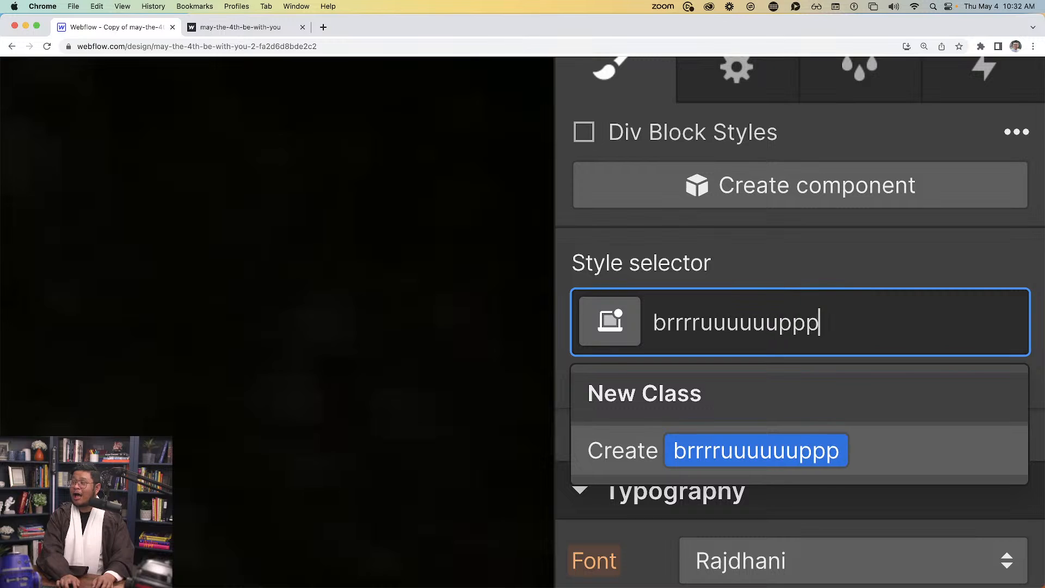
{"action": "key", "text": "BackSpace"}
{"action": "key", "text": "BackSpace"}
{"action": "key", "text": "BackSpace"}
{"action": "type", "text": "ooooowwwww"}
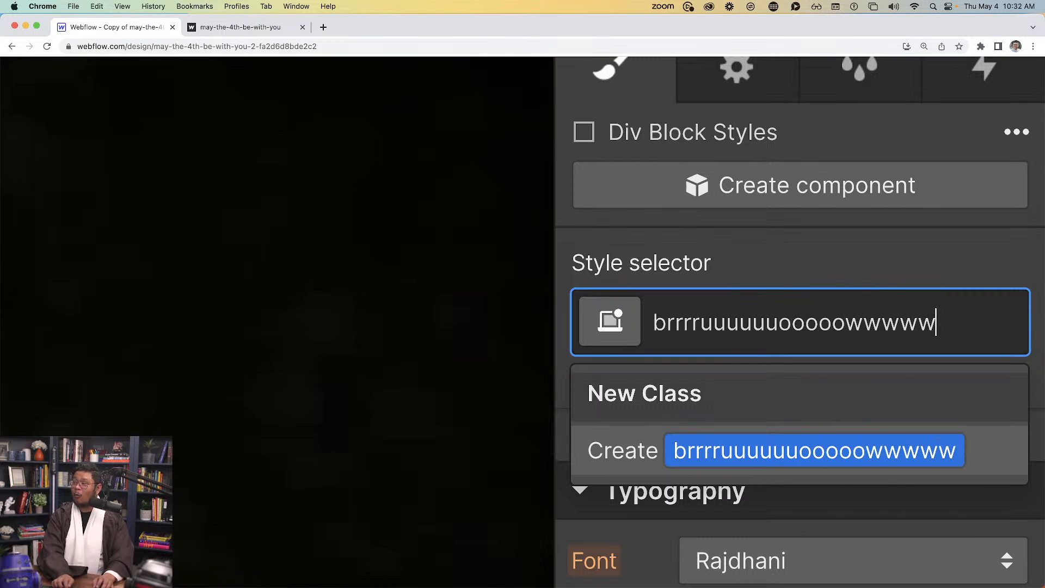
{"action": "key", "text": "Return"}
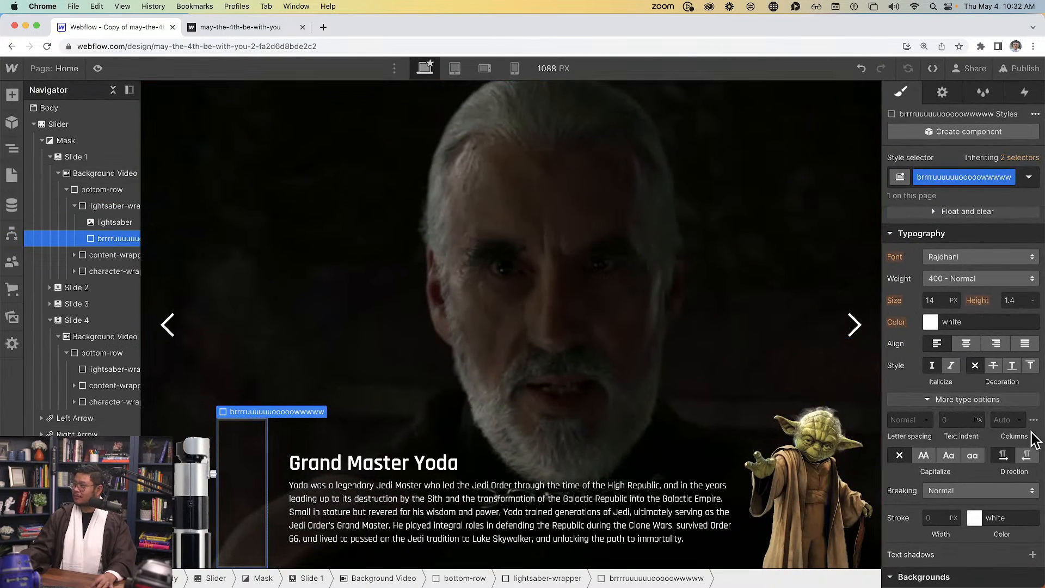
Check the live site's lightsaber for reference and return to the designer
{"action": "scroll", "coordinate": [969, 435], "scroll_direction": "down", "scroll_amount": 10}
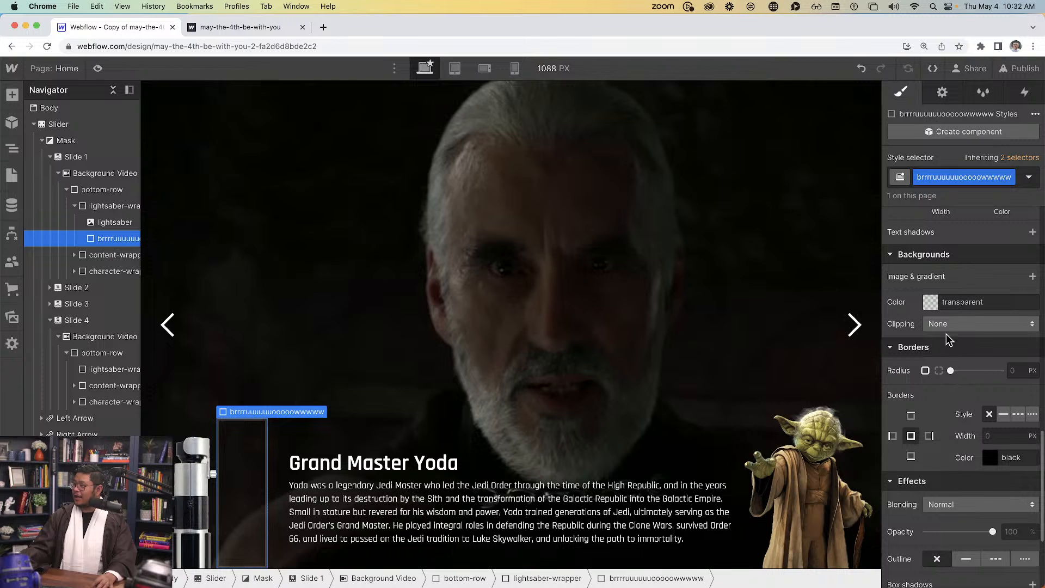
{"action": "scroll", "coordinate": [961, 354], "scroll_direction": "up", "scroll_amount": 8}
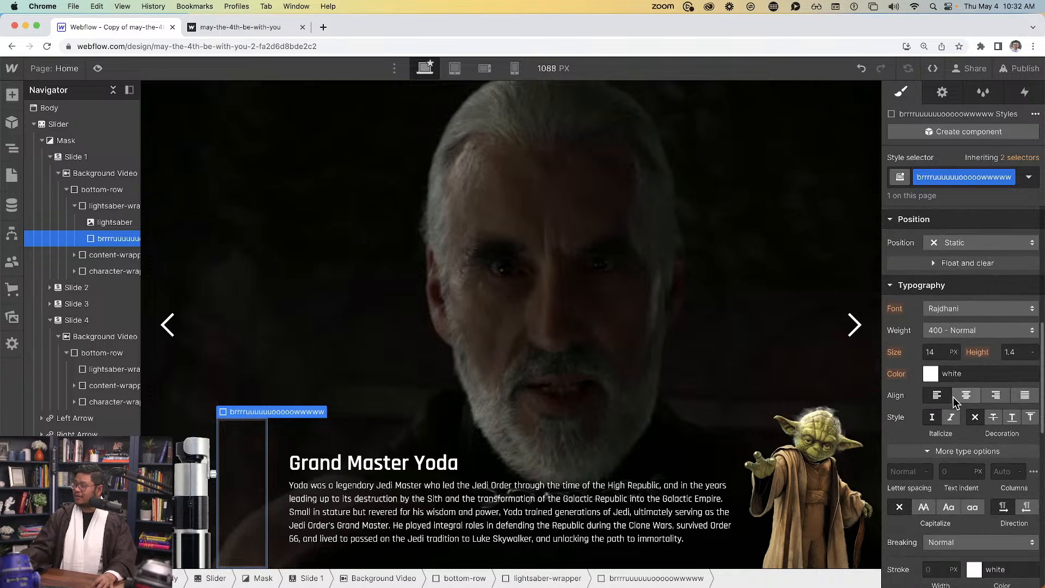
{"action": "scroll", "coordinate": [952, 400], "scroll_direction": "down", "scroll_amount": 5}
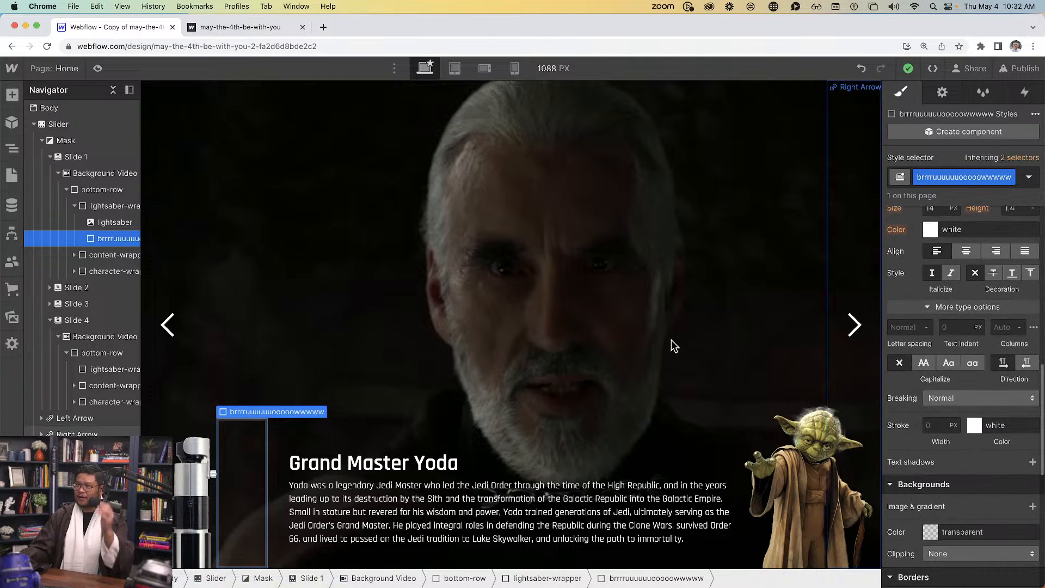
{"action": "left_click", "coordinate": [239, 27]}
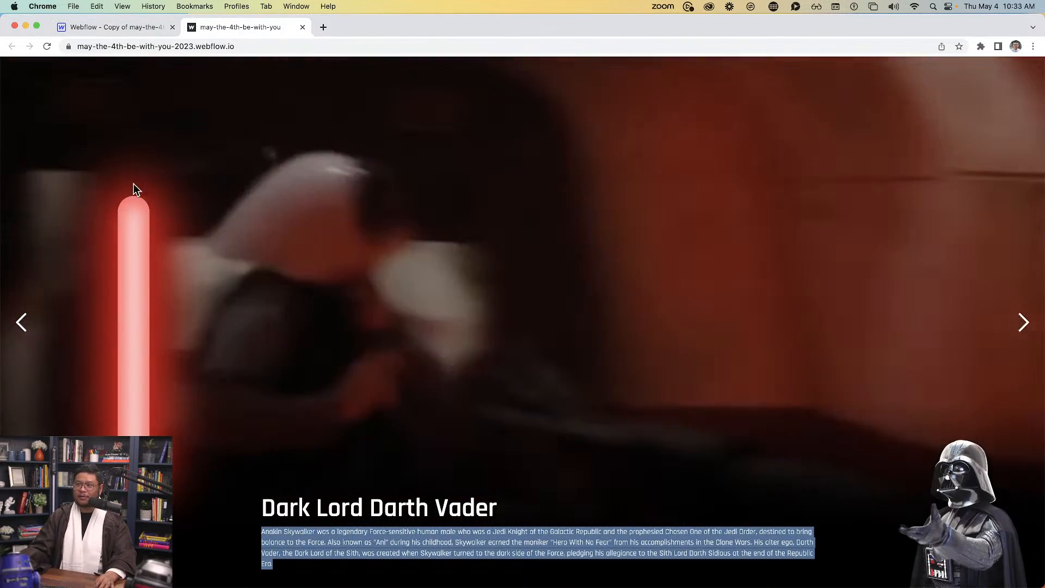
{"action": "left_click", "coordinate": [137, 26]}
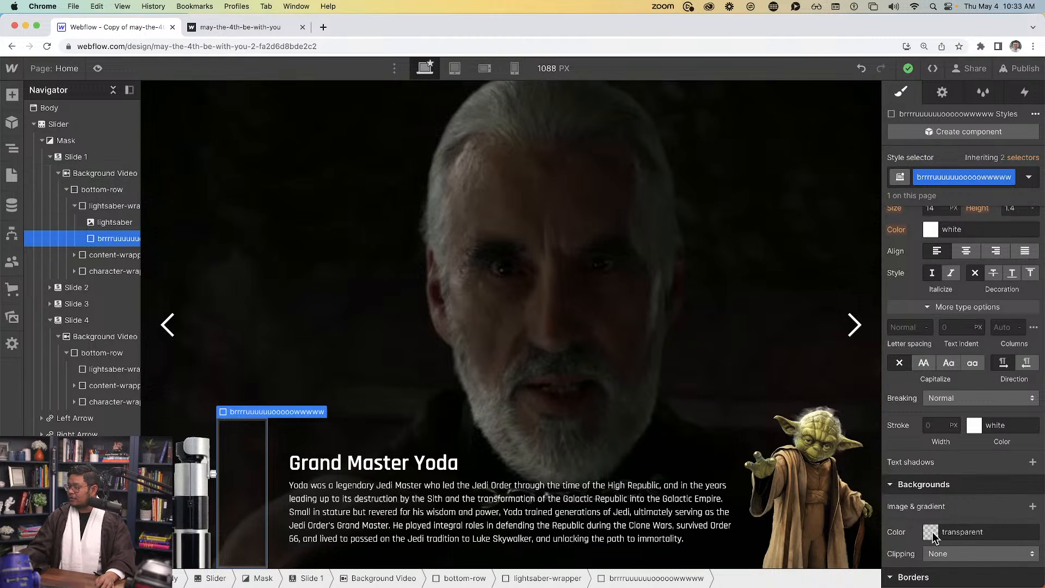
Round the blade div's top-left and top-right corners to 50 %
{"action": "scroll", "coordinate": [934, 535], "scroll_direction": "down", "scroll_amount": 8}
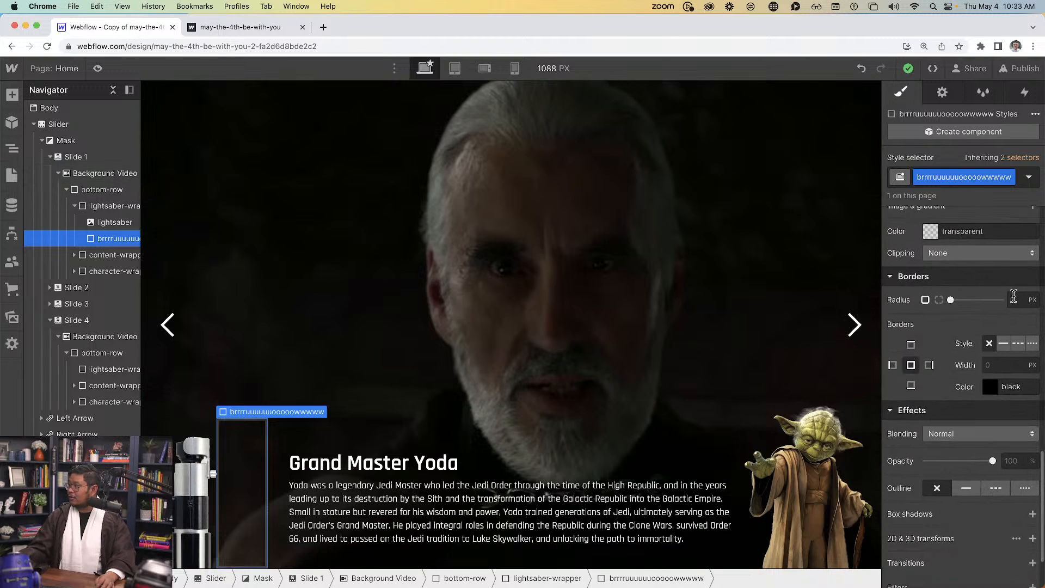
{"action": "left_click", "coordinate": [939, 300]}
{"action": "left_click", "coordinate": [963, 323]}
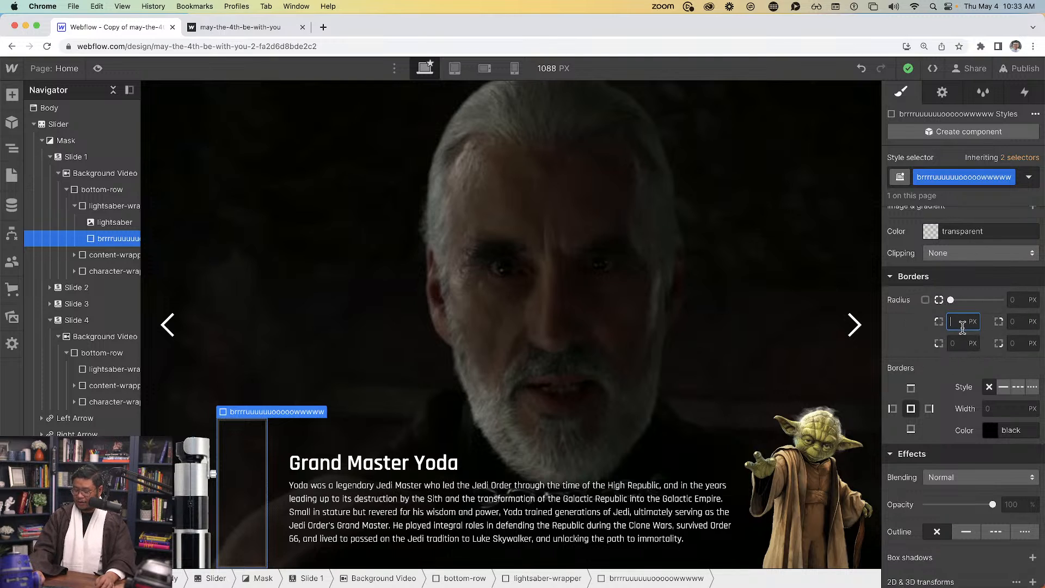
{"action": "key", "text": "Return"}
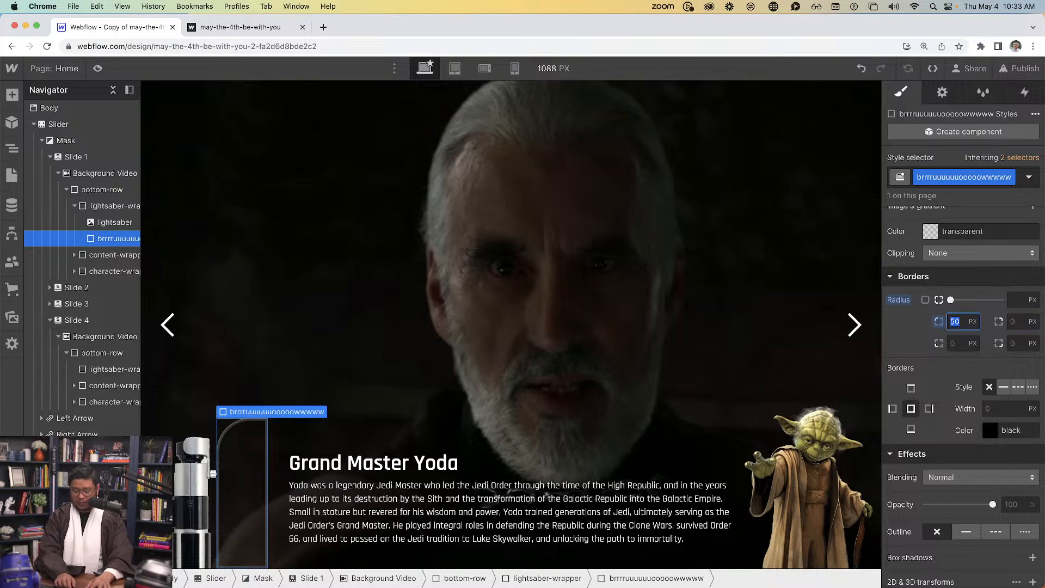
{"action": "type", "text": "%"}
{"action": "key", "text": "Tab"}
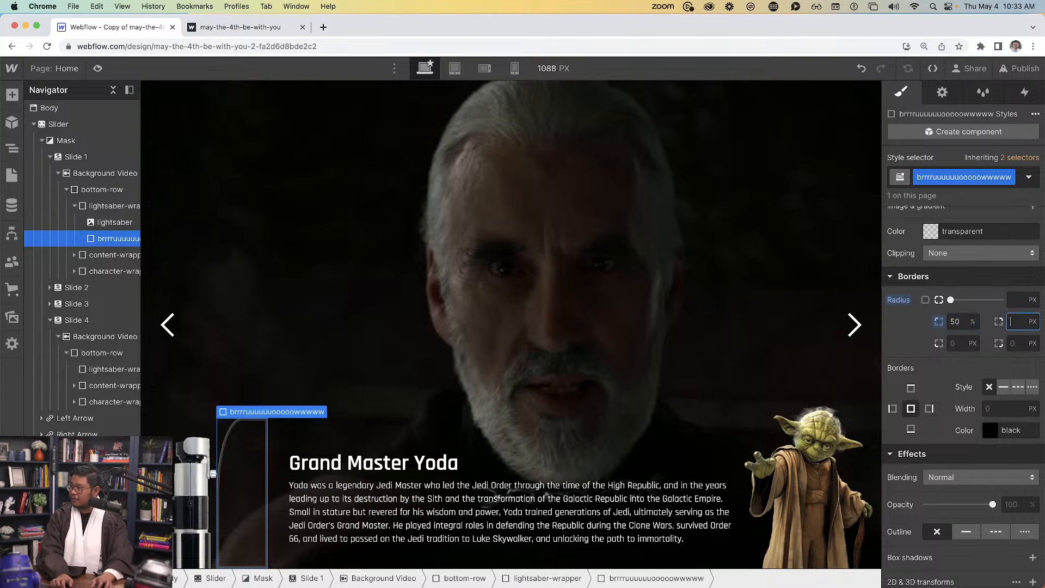
{"action": "key", "text": "Return"}
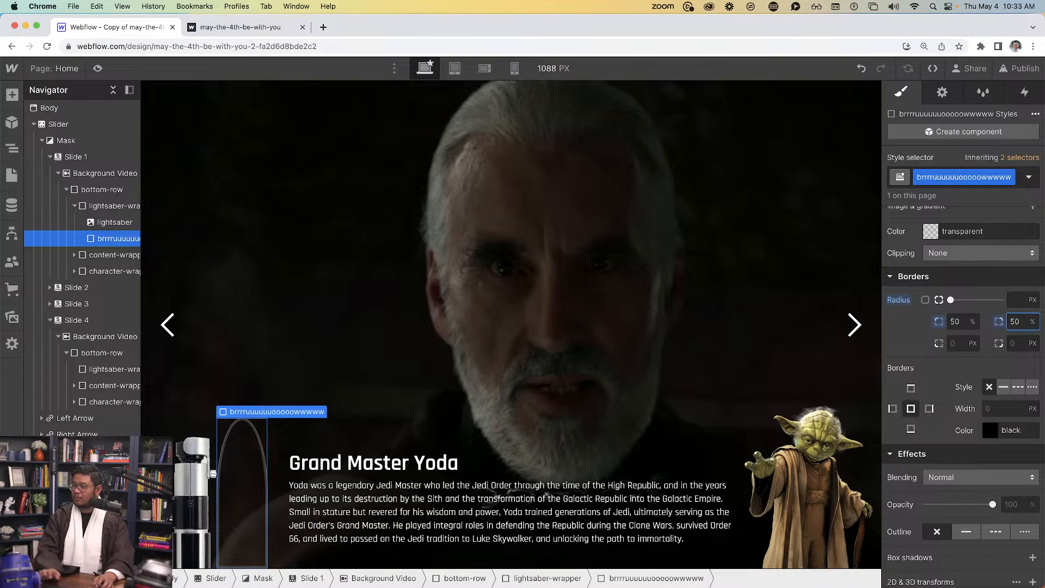
{"action": "left_click", "coordinate": [909, 352]}
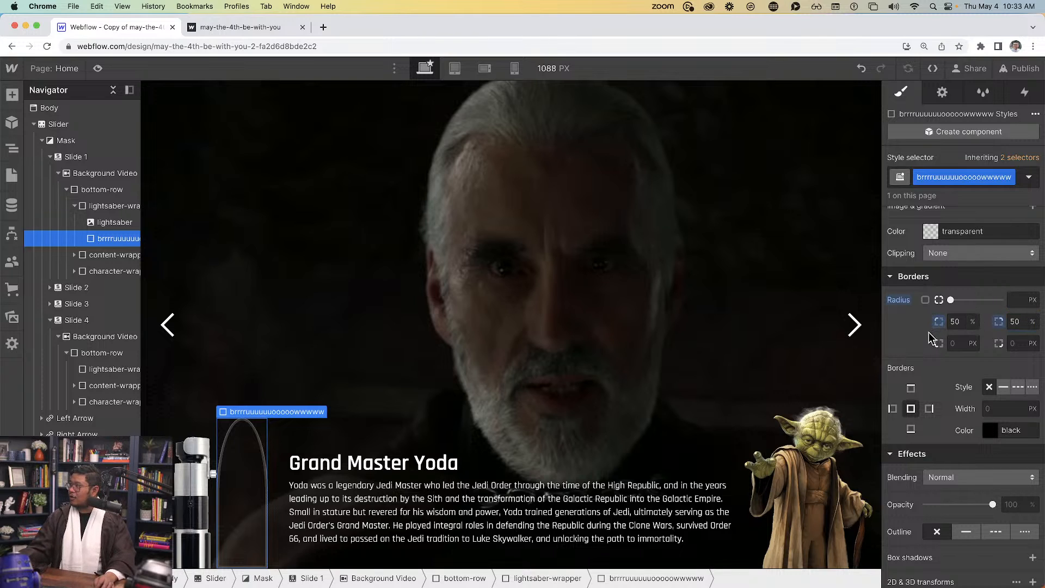
Size the blade div to 360 px tall and 75 px wide
{"action": "scroll", "coordinate": [932, 338], "scroll_direction": "up", "scroll_amount": 10}
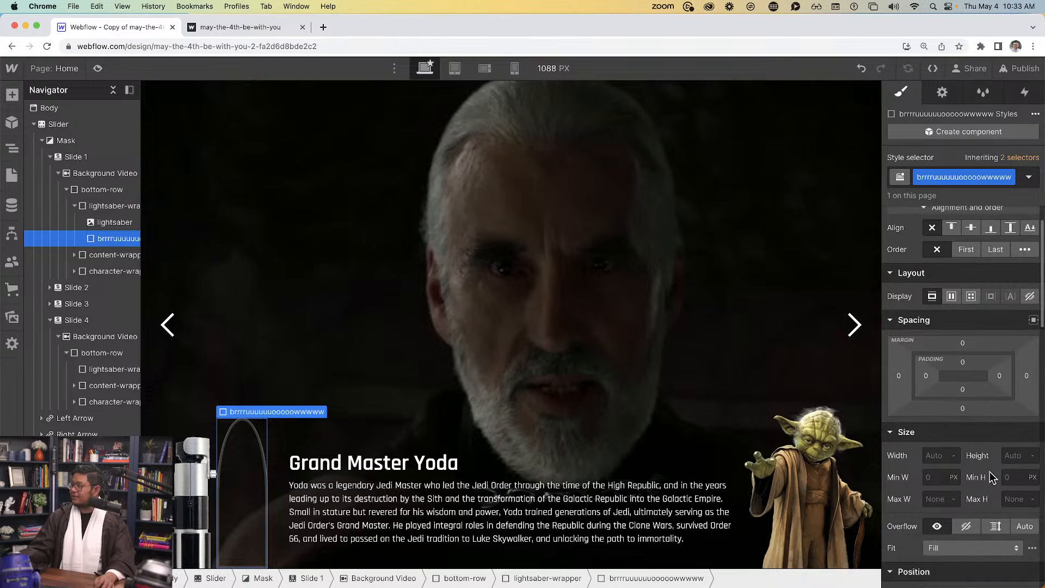
{"action": "left_click", "coordinate": [1011, 457]}
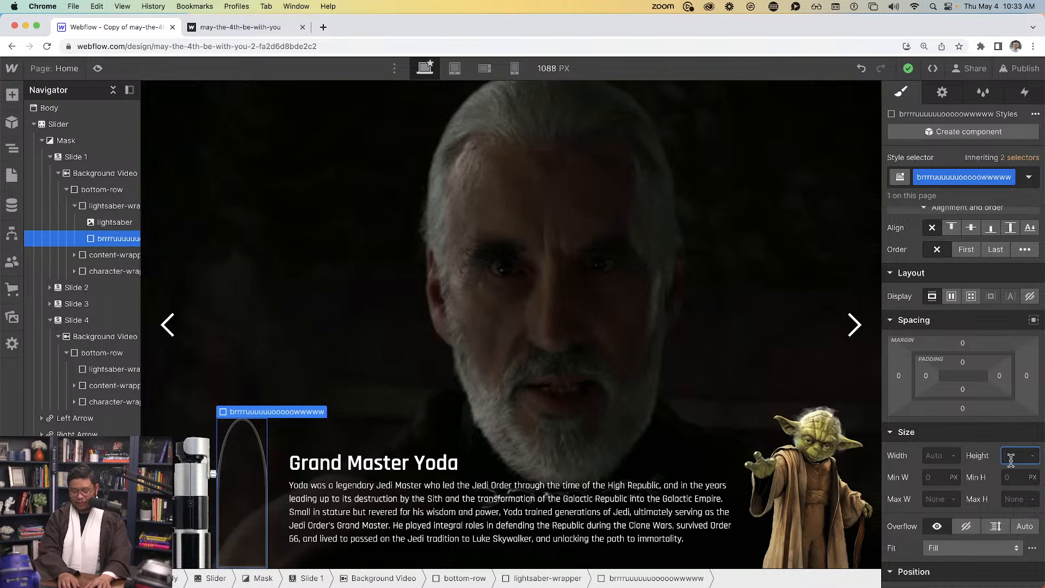
{"action": "key", "text": "Return"}
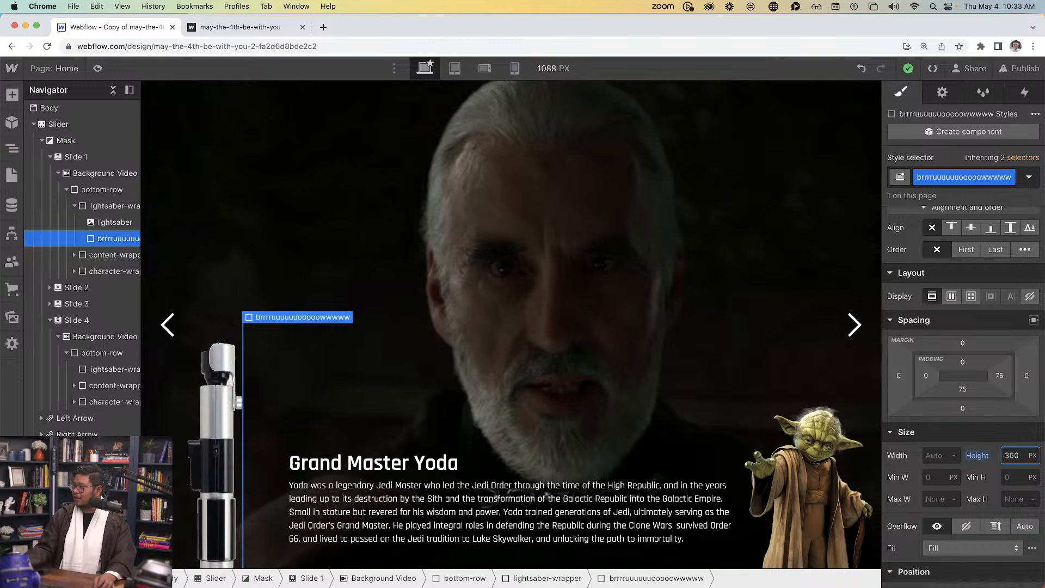
{"action": "left_click", "coordinate": [934, 455]}
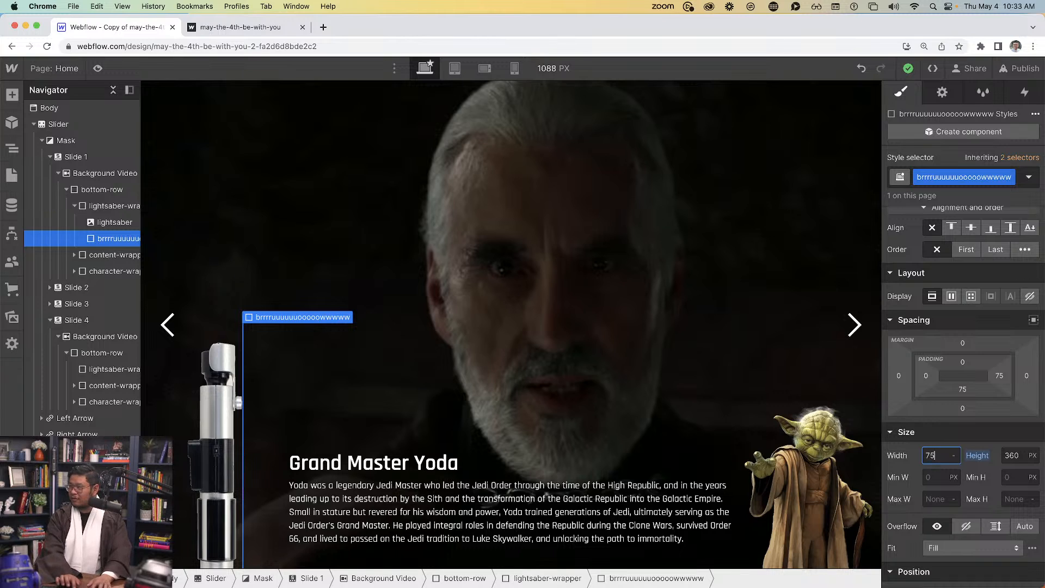
{"action": "key", "text": "Return"}
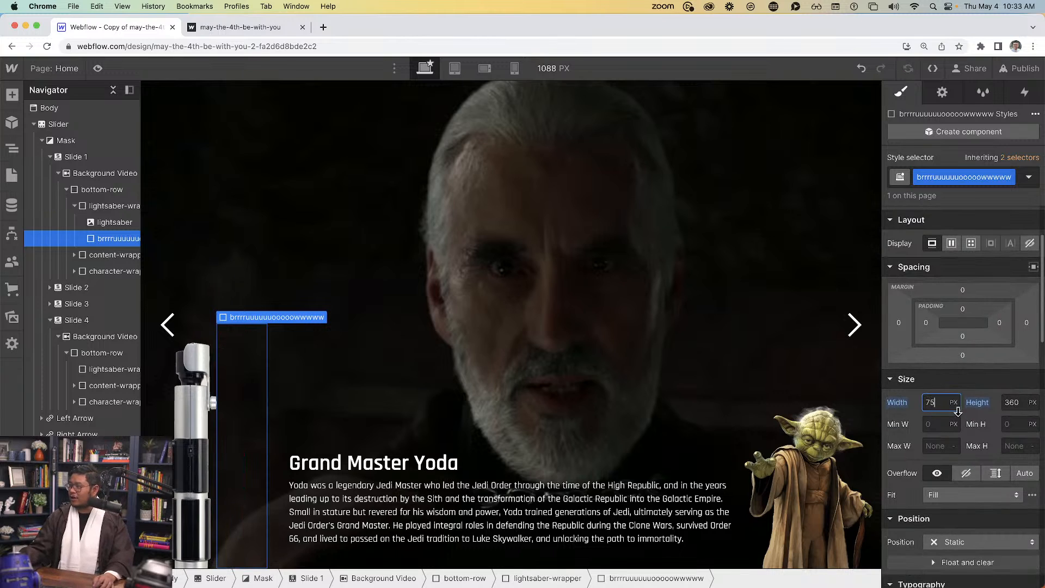
Add a box shadow to the blade and colour it a fully saturated, opaque bright green
{"action": "scroll", "coordinate": [961, 392], "scroll_direction": "down", "scroll_amount": 2}
{"action": "scroll", "coordinate": [960, 428], "scroll_direction": "down", "scroll_amount": 10}
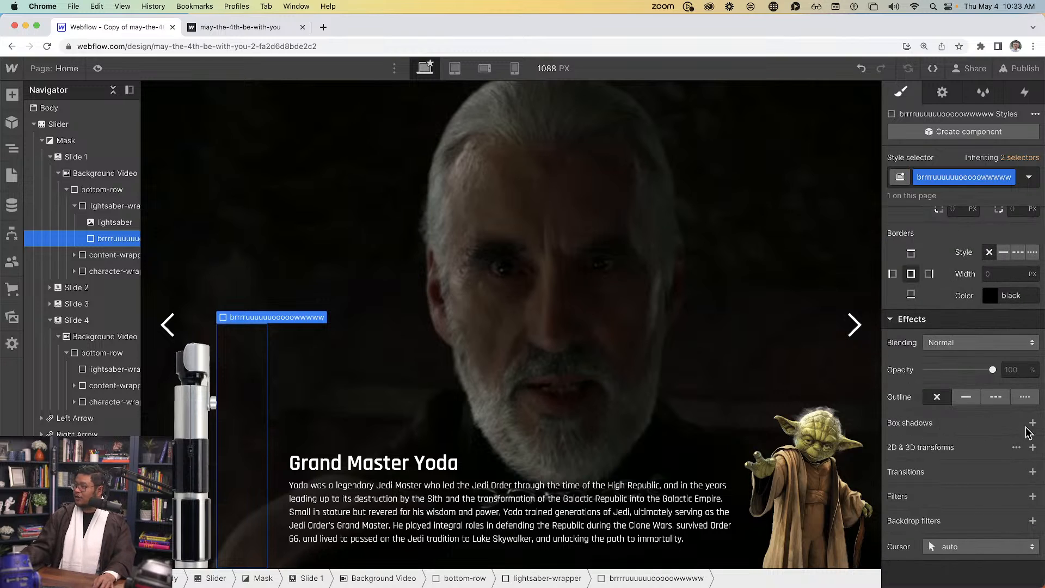
{"action": "left_click", "coordinate": [1033, 424]}
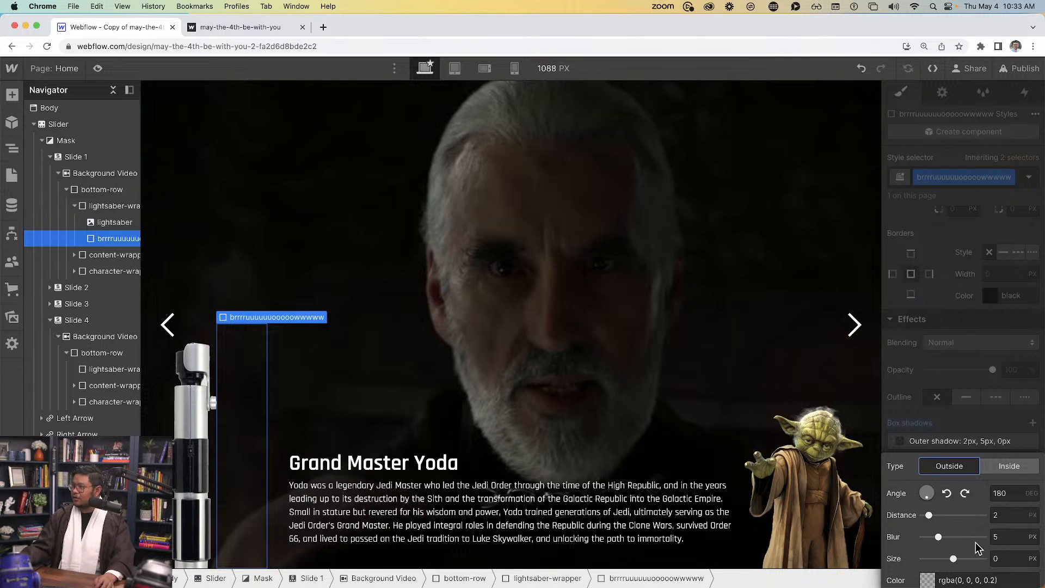
{"action": "left_click", "coordinate": [926, 580]}
{"action": "left_click", "coordinate": [954, 473]}
{"action": "left_click_drag", "start_coordinate": [977, 428], "coordinate": [1041, 319]}
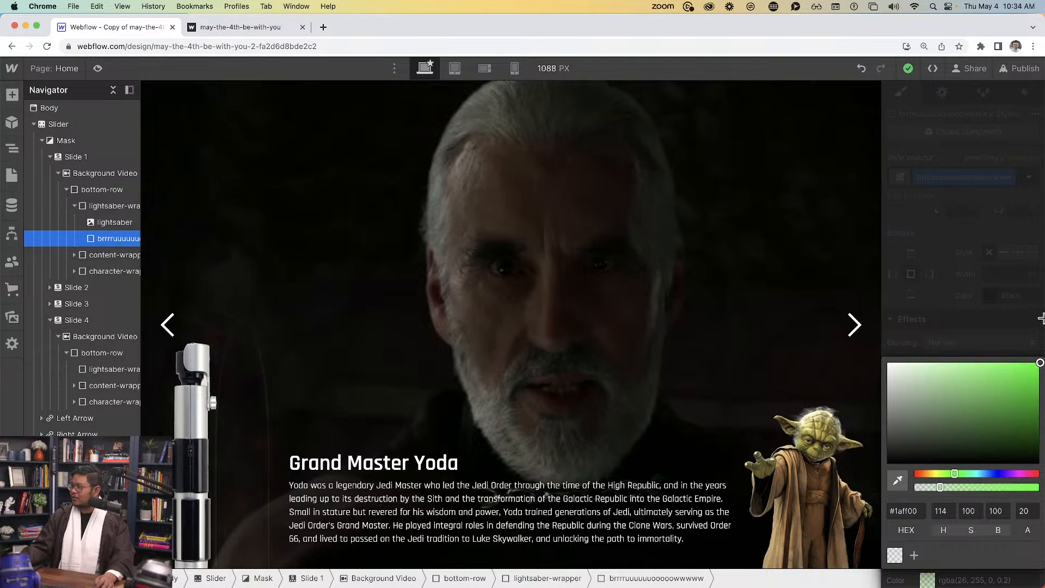
{"action": "left_click_drag", "start_coordinate": [964, 486], "coordinate": [1040, 486]}
{"action": "left_click", "coordinate": [1002, 300]}
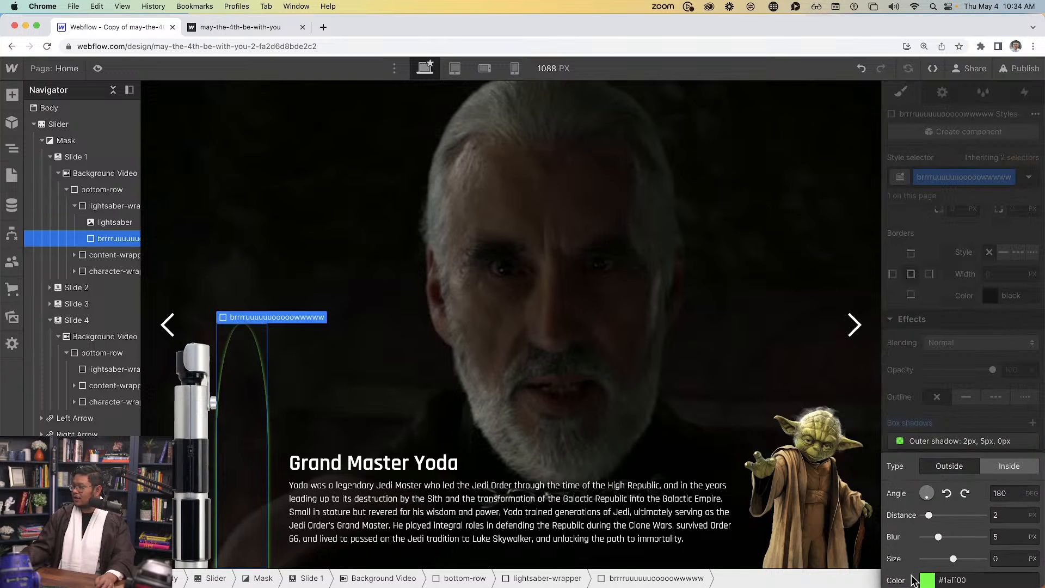
Set the shadow to Distance 0, Blur 20, Size 20 and lower its alpha to about 0.33
{"action": "left_click_drag", "start_coordinate": [931, 515], "coordinate": [1040, 526]}
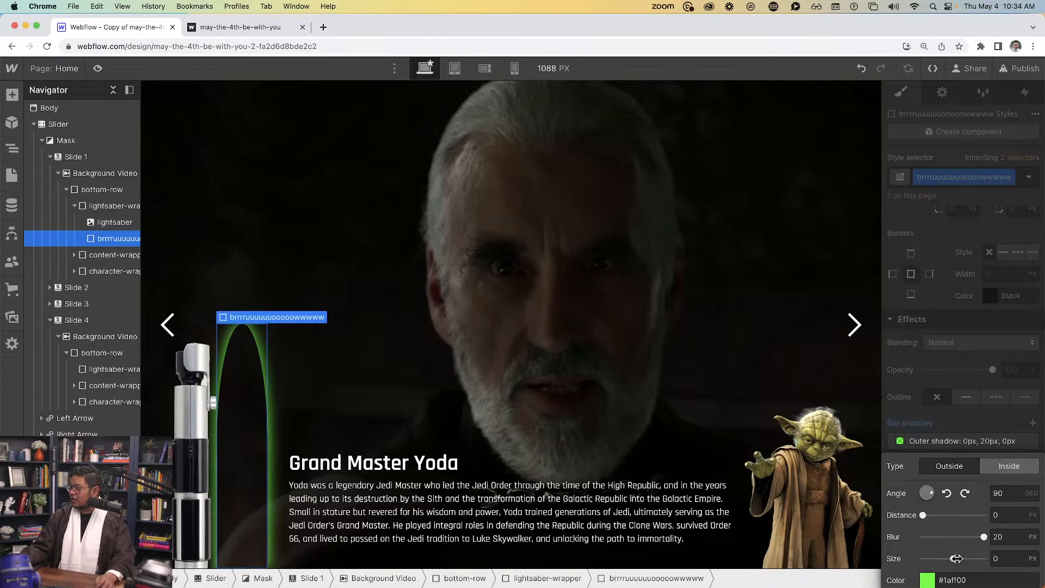
{"action": "left_click_drag", "start_coordinate": [954, 559], "coordinate": [985, 550]}
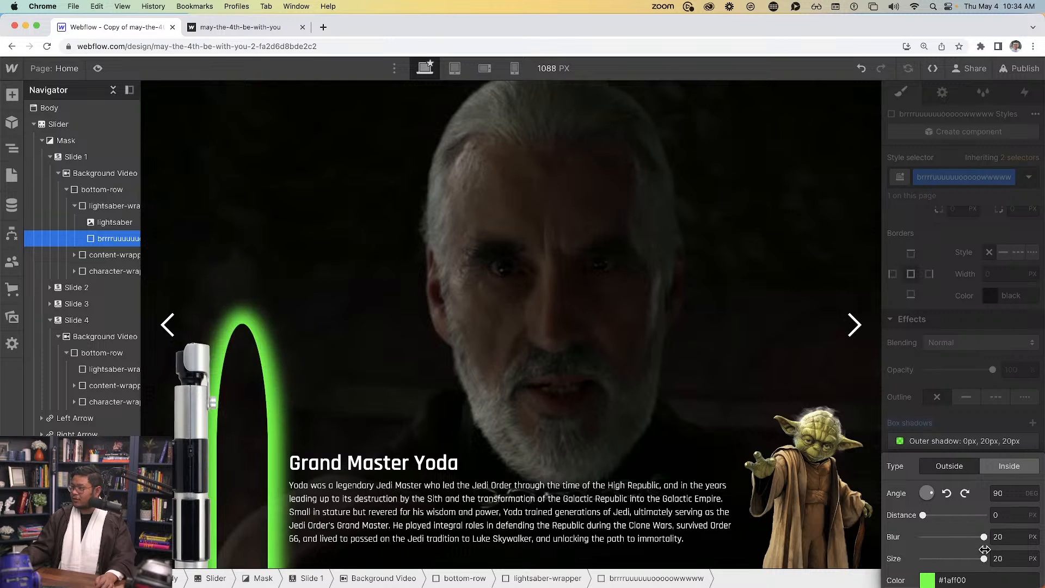
{"action": "left_click", "coordinate": [927, 580]}
{"action": "mouse_move", "coordinate": [975, 486]}
{"action": "left_mouse_down"}
{"action": "mouse_move", "coordinate": [920, 486]}
{"action": "mouse_move", "coordinate": [956, 486]}
{"action": "left_mouse_up"}
{"action": "left_click", "coordinate": [996, 250]}
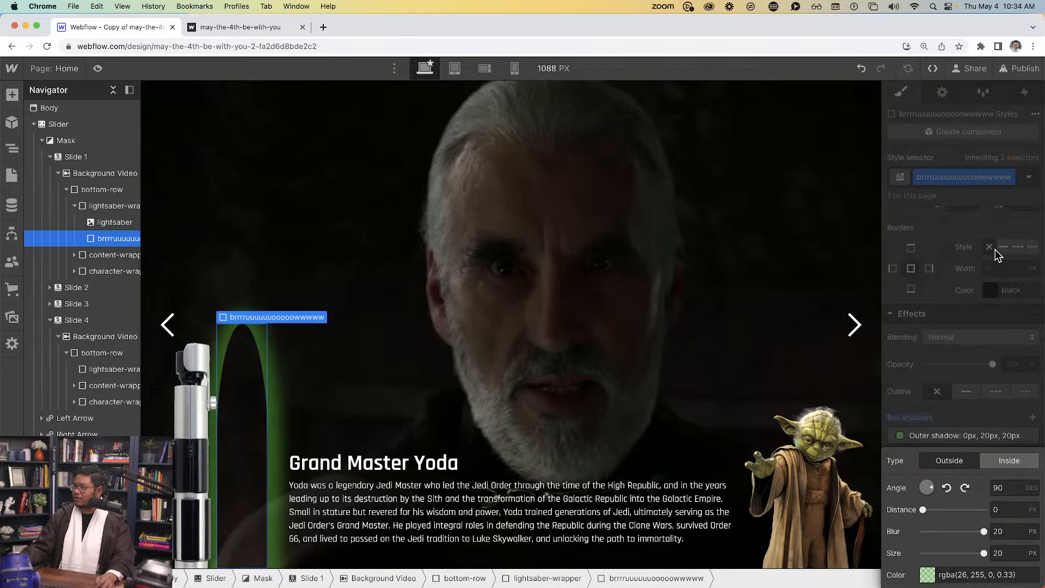
{"action": "left_click", "coordinate": [1005, 387]}
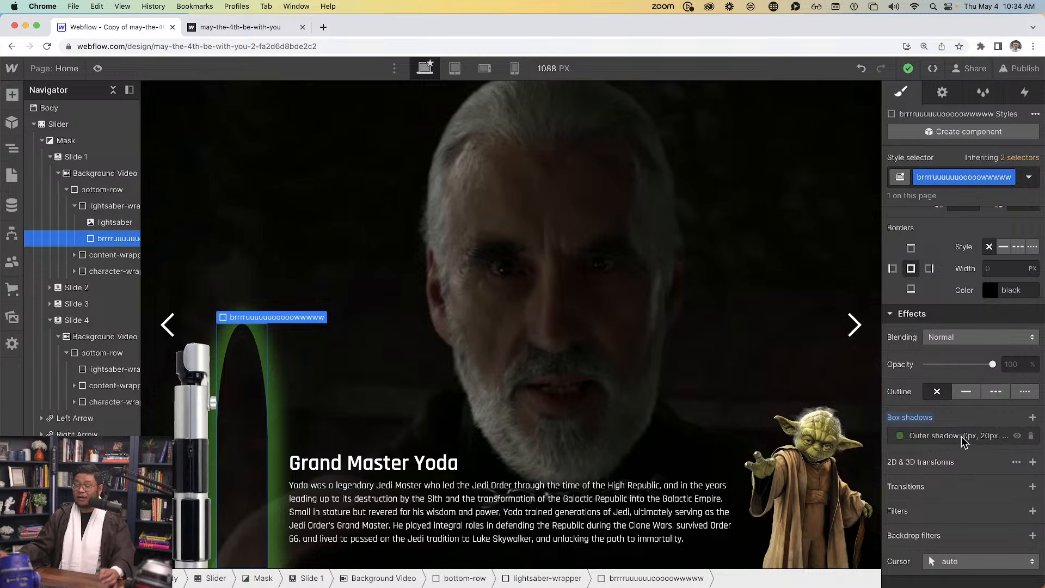
Add a second box shadow of type Inside in bright #00ff09 green
{"action": "left_click", "coordinate": [1033, 417]}
{"action": "left_click", "coordinate": [1006, 462]}
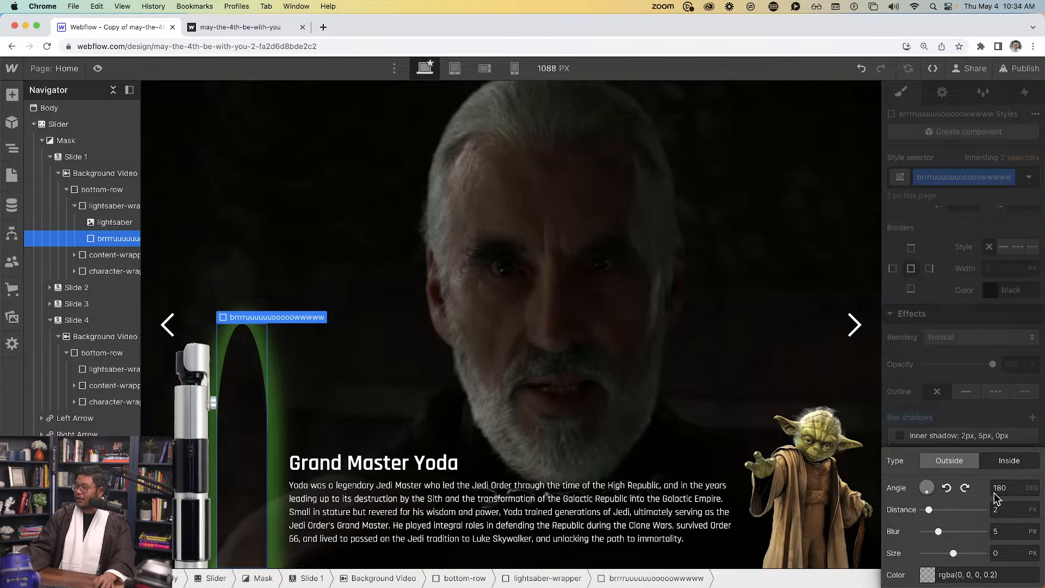
{"action": "left_click", "coordinate": [931, 577]}
{"action": "left_click", "coordinate": [964, 468]}
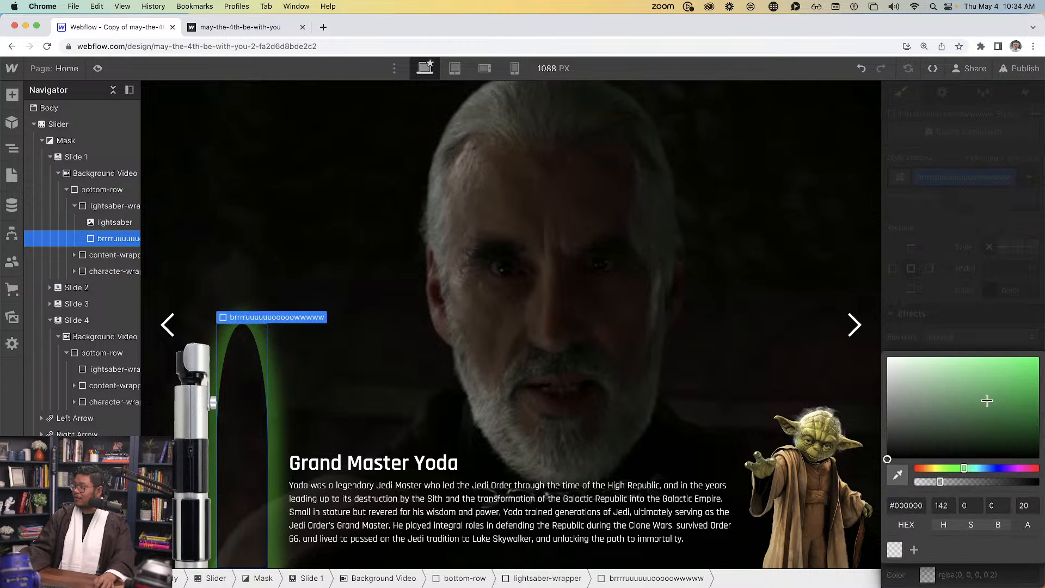
{"action": "left_click_drag", "start_coordinate": [986, 400], "coordinate": [1040, 357]}
{"action": "left_click_drag", "start_coordinate": [964, 466], "coordinate": [957, 467]}
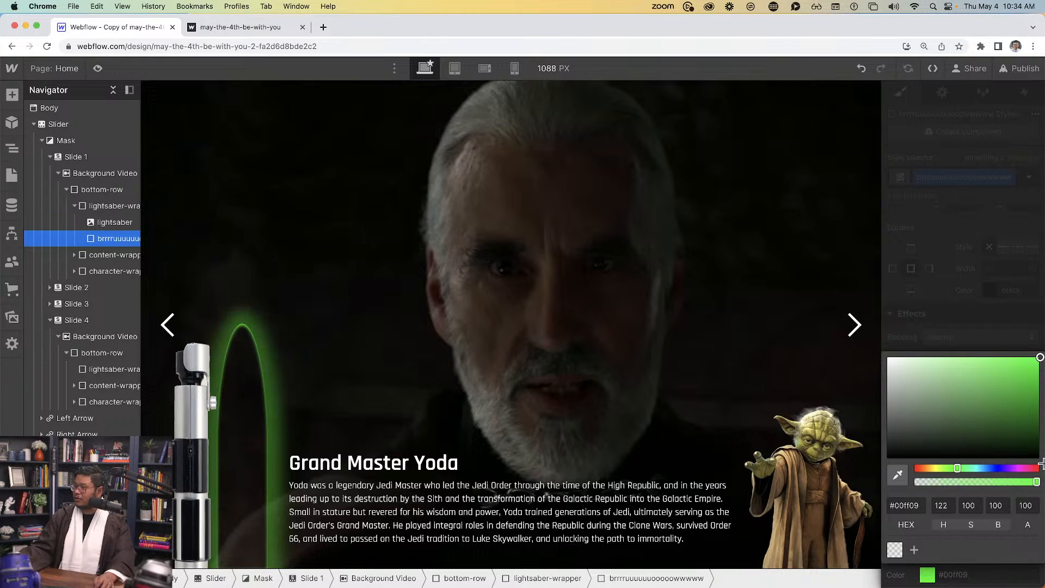
{"action": "left_click", "coordinate": [1008, 314]}
Set the inner shadow to Distance 0, Blur 50 and Size 10
{"action": "left_click_drag", "start_coordinate": [940, 510], "coordinate": [920, 510]}
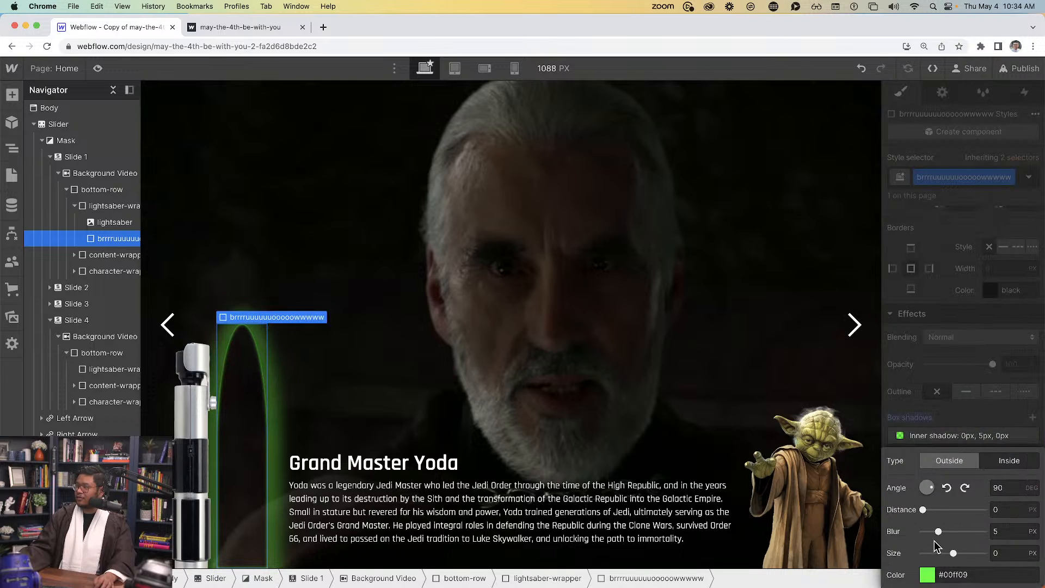
{"action": "left_click_drag", "start_coordinate": [938, 532], "coordinate": [1016, 537]}
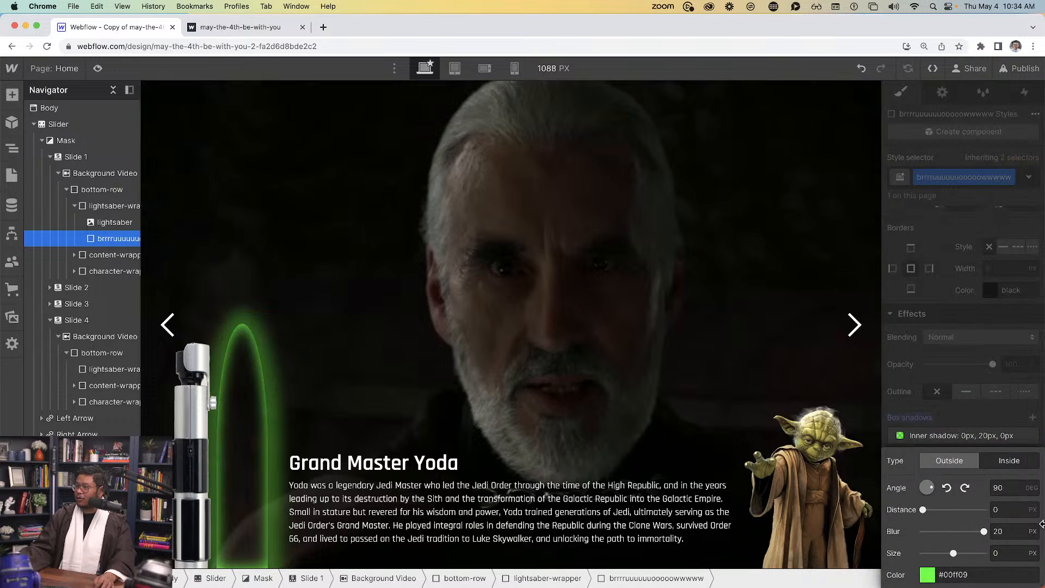
{"action": "left_click", "coordinate": [1013, 532]}
{"action": "type", "text": "50"}
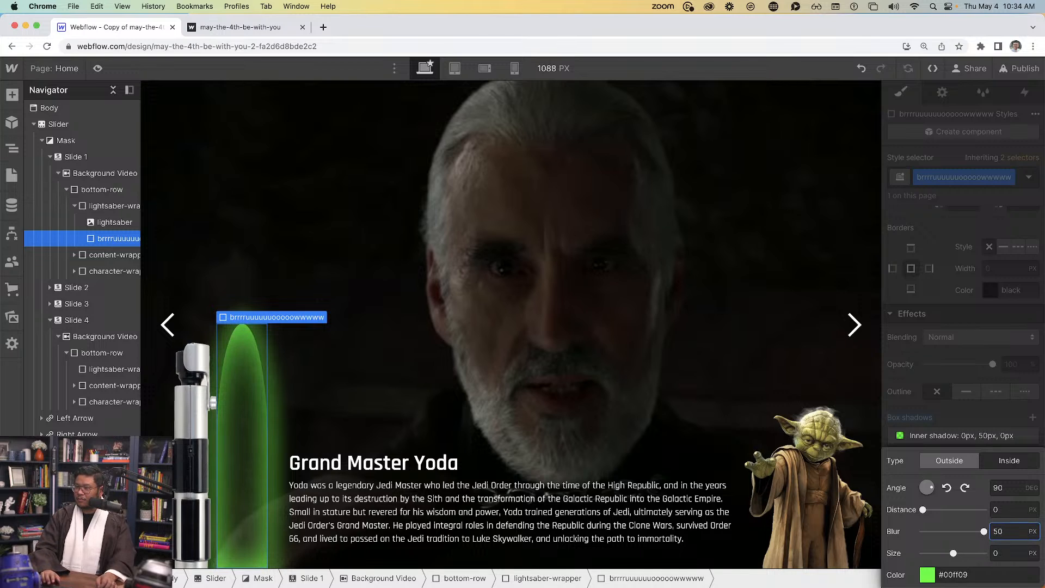
{"action": "key", "text": "shift+Up"}
{"action": "key", "text": "shift+Up"}
{"action": "key", "text": "shift+Down"}
{"action": "key", "text": "shift+Down"}
{"action": "key", "text": "shift+Down"}
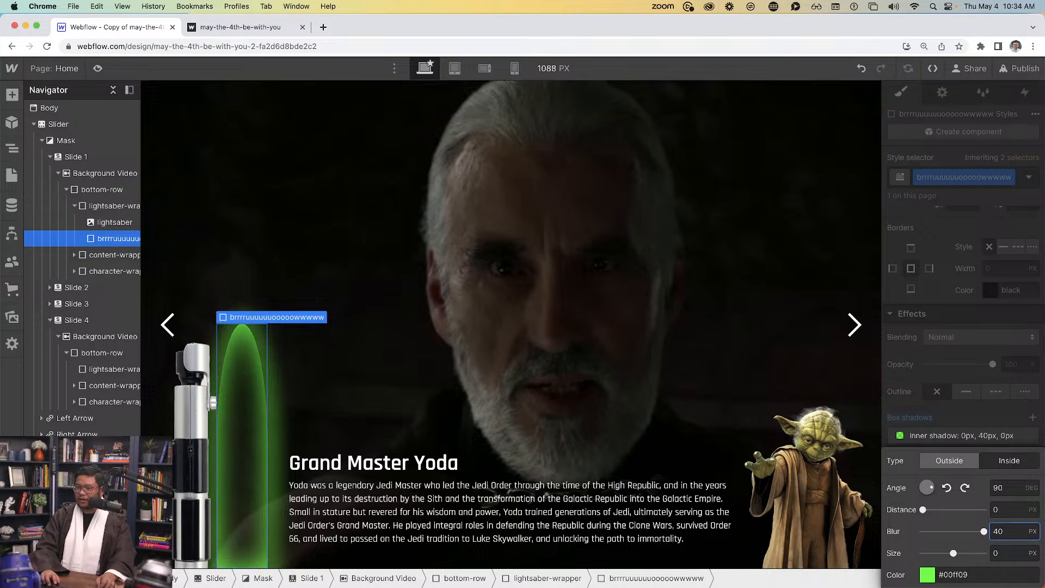
{"action": "key", "text": "shift+Up"}
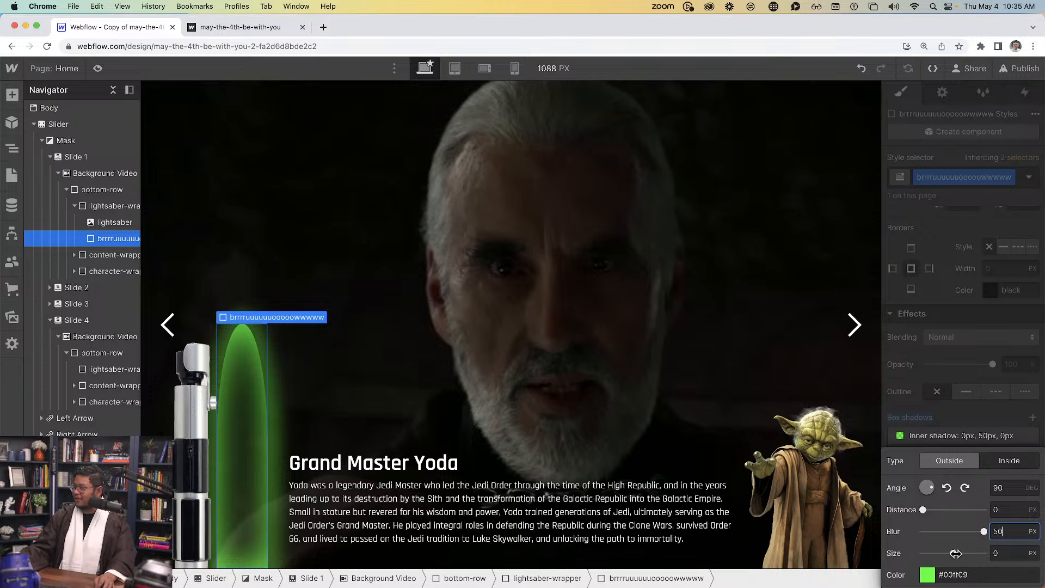
{"action": "mouse_move", "coordinate": [956, 553]}
{"action": "left_mouse_down"}
{"action": "mouse_move", "coordinate": [980, 552]}
{"action": "mouse_move", "coordinate": [969, 552]}
{"action": "left_mouse_up"}
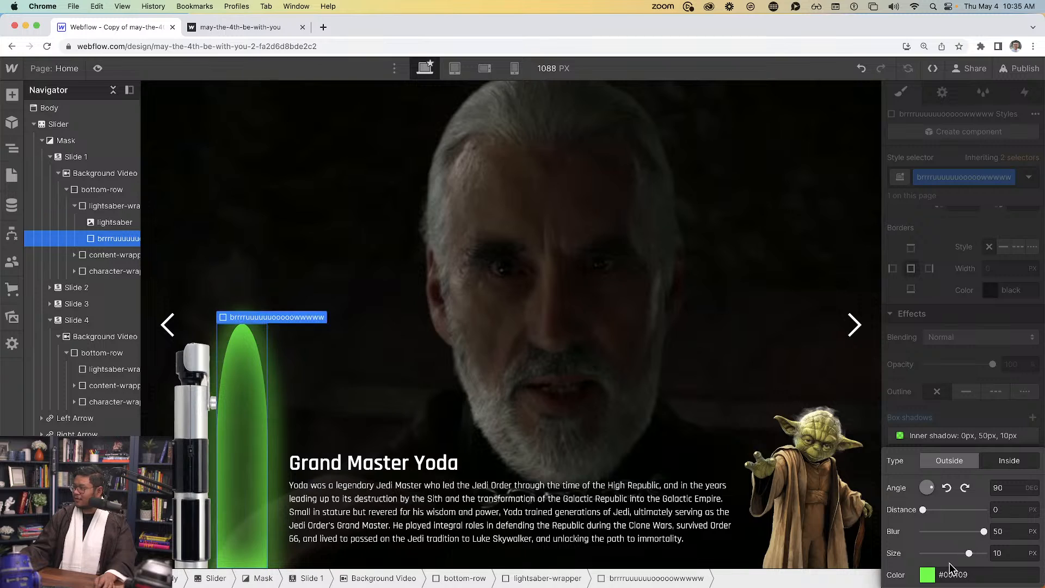
Lower the inner glow's opacity to about 75%
{"action": "left_click", "coordinate": [927, 575]}
{"action": "mouse_move", "coordinate": [1020, 478]}
{"action": "left_mouse_down"}
{"action": "mouse_move", "coordinate": [988, 479]}
{"action": "mouse_move", "coordinate": [1003, 479]}
{"action": "left_mouse_up"}
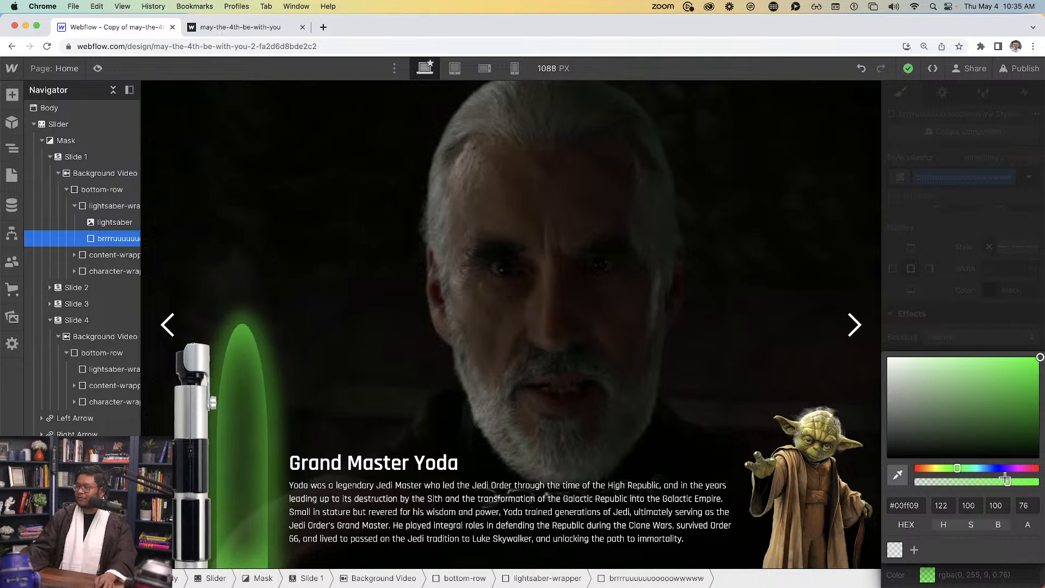
{"action": "left_click", "coordinate": [1041, 348]}
Round the blade's top-left and top-right corners, settling on a 50% radius for each
{"action": "left_click", "coordinate": [961, 419]}
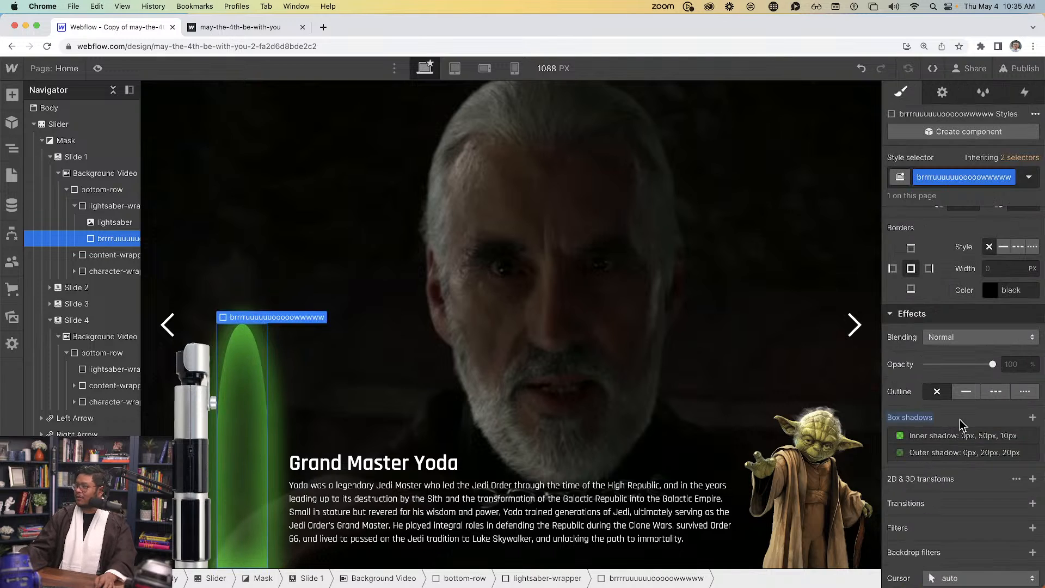
{"action": "scroll", "coordinate": [970, 494], "scroll_direction": "up", "scroll_amount": 3}
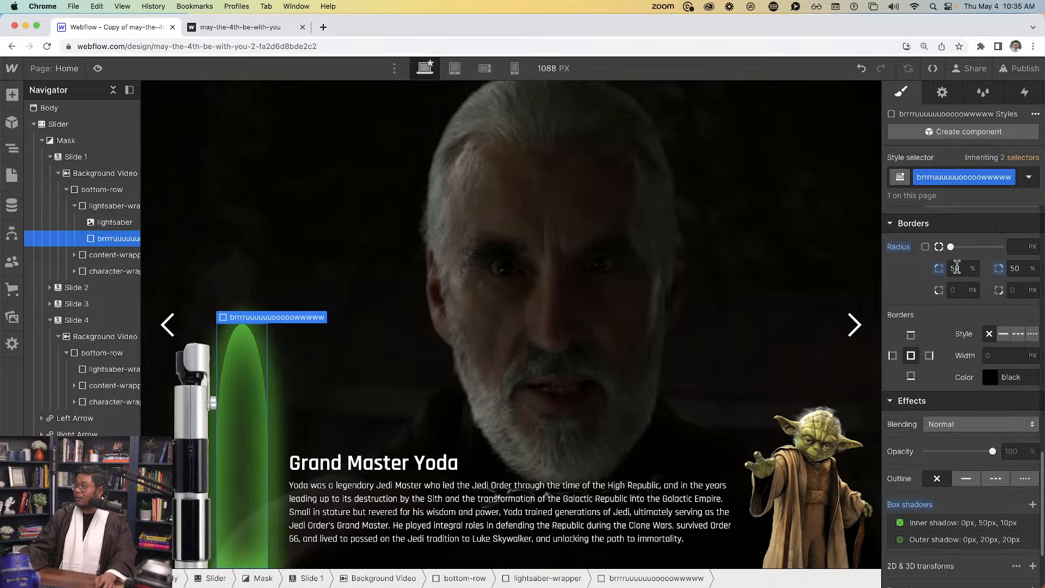
{"action": "left_click", "coordinate": [956, 266]}
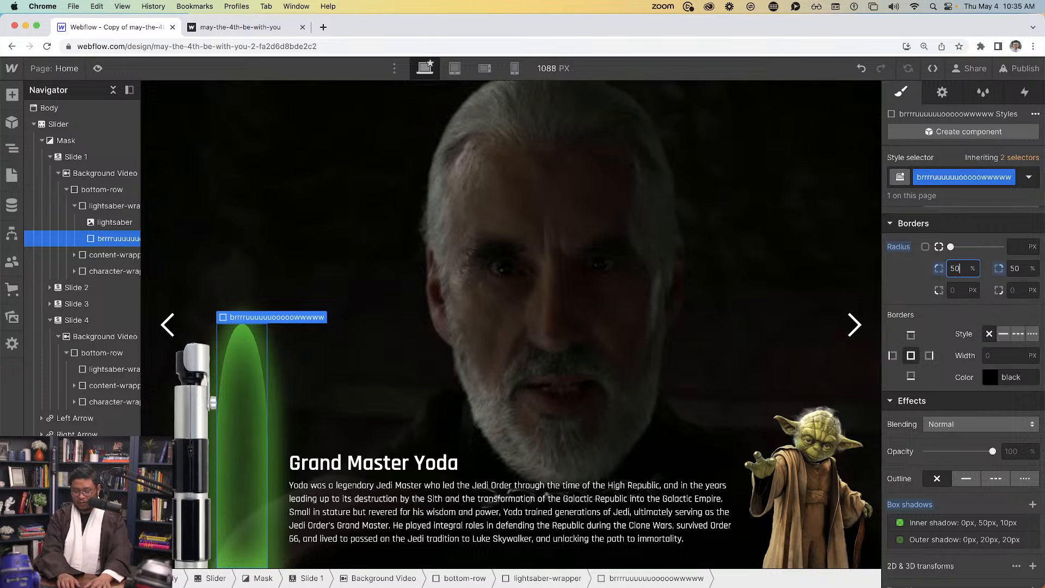
{"action": "type", "text": "px"}
{"action": "key", "text": "Return"}
{"action": "key", "text": "Tab"}
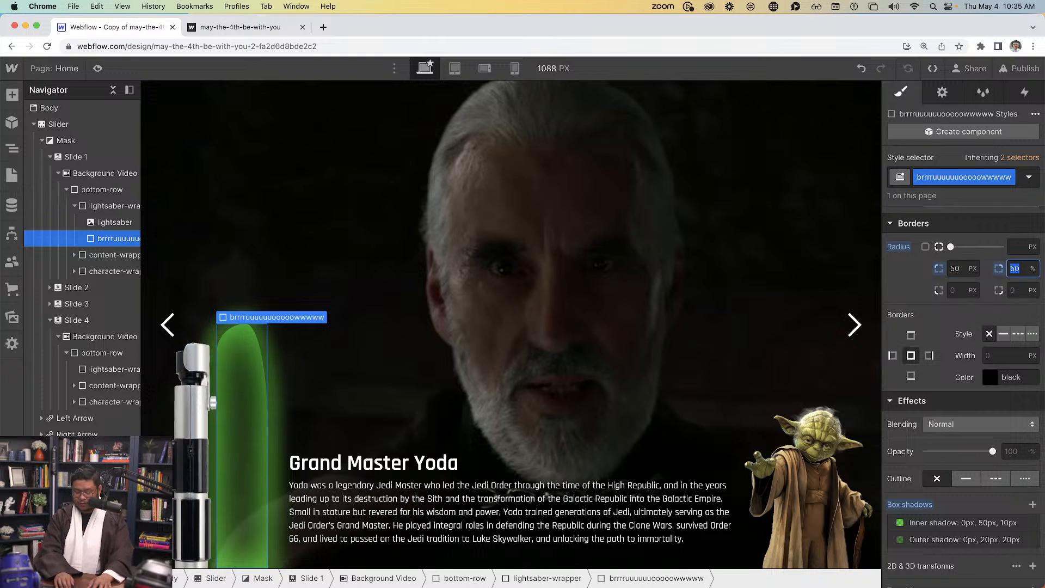
{"action": "type", "text": "px"}
{"action": "key", "text": "Return"}
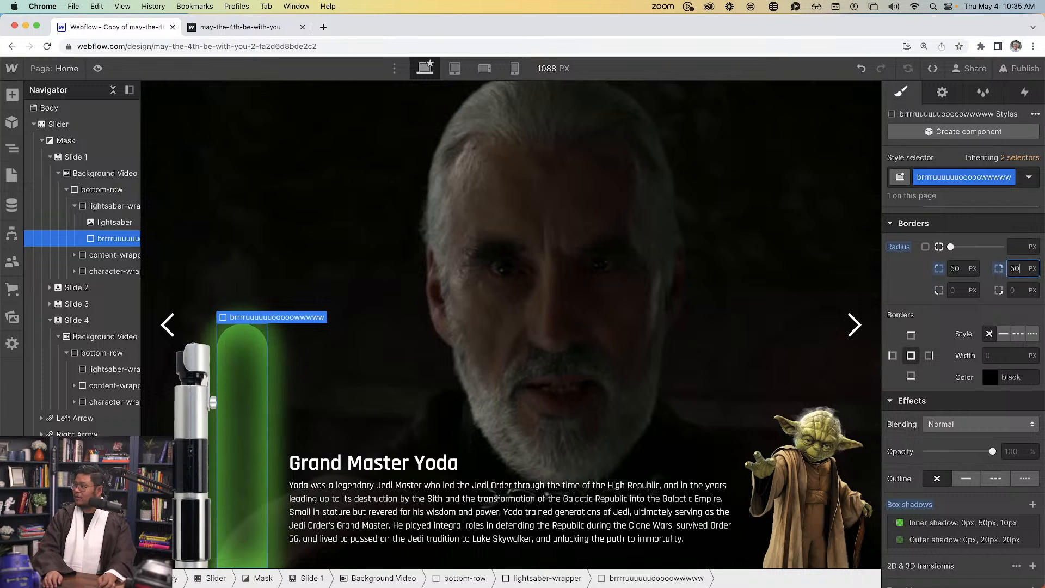
{"action": "key", "text": "shift+Tab"}
{"action": "type", "text": "80"}
{"action": "key", "text": "Tab"}
{"action": "type", "text": "70"}
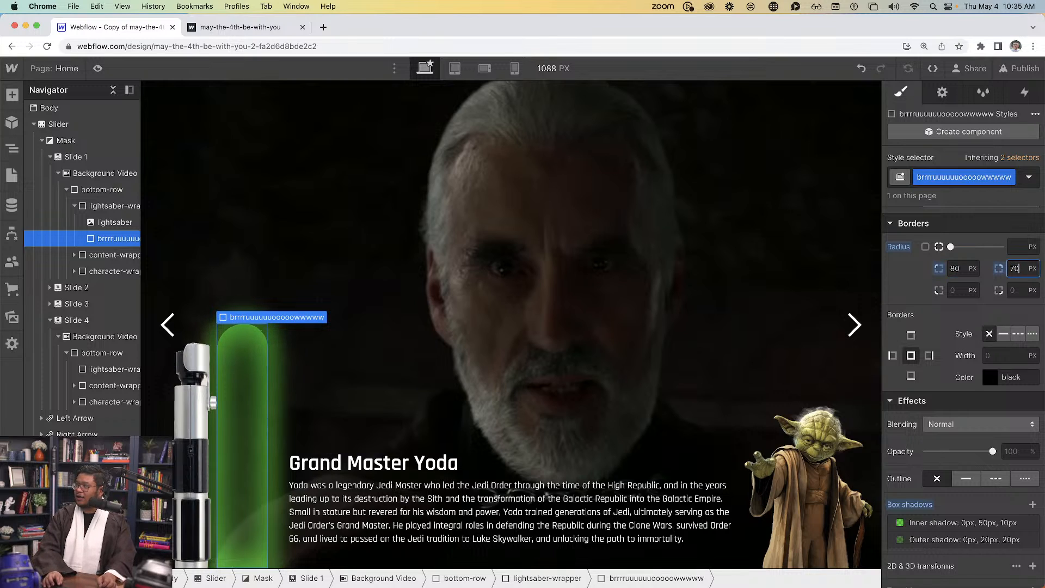
{"action": "key", "text": "shift+Tab"}
{"action": "type", "text": "110"}
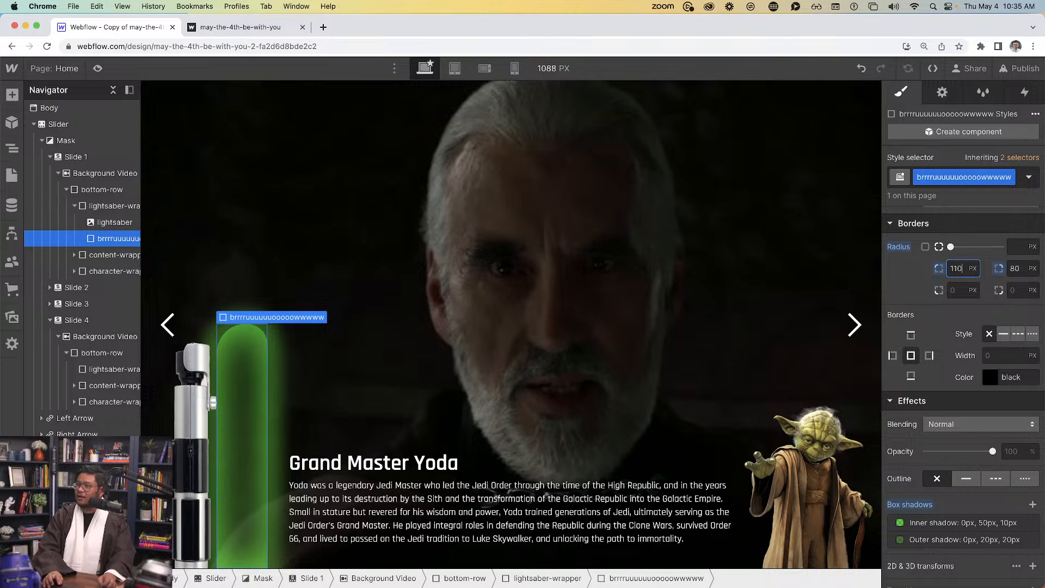
{"action": "key", "text": "Tab"}
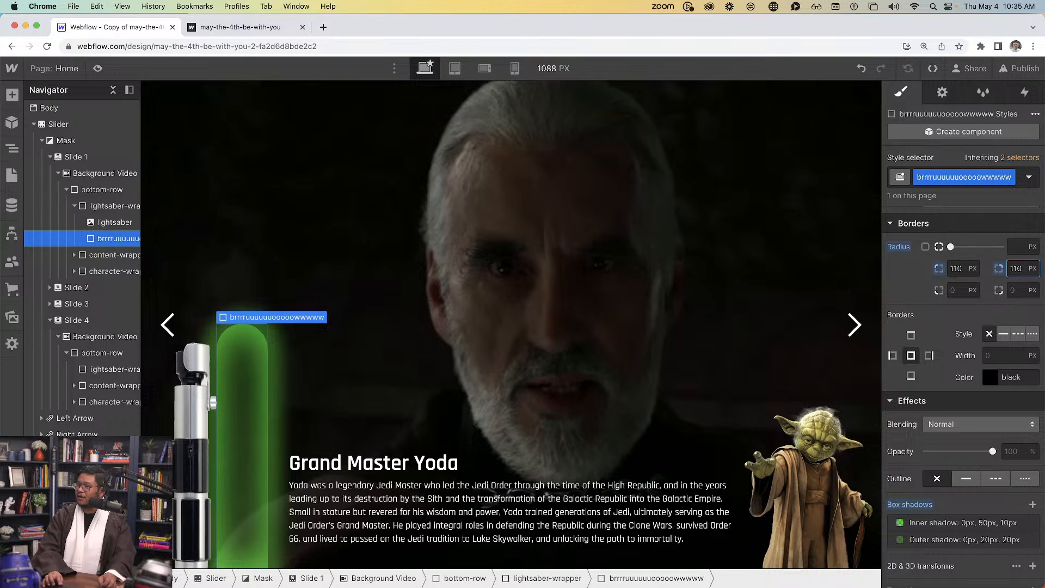
{"action": "type", "text": "110"}
{"action": "key", "text": "shift+Tab"}
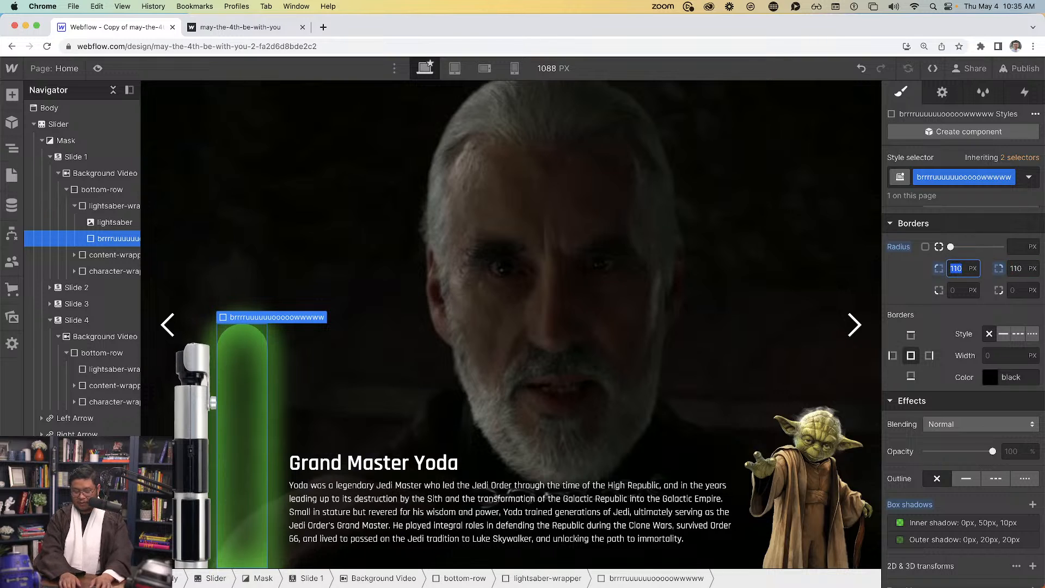
{"action": "type", "text": "50%"}
{"action": "key", "text": "Tab"}
{"action": "type", "text": "50%"}
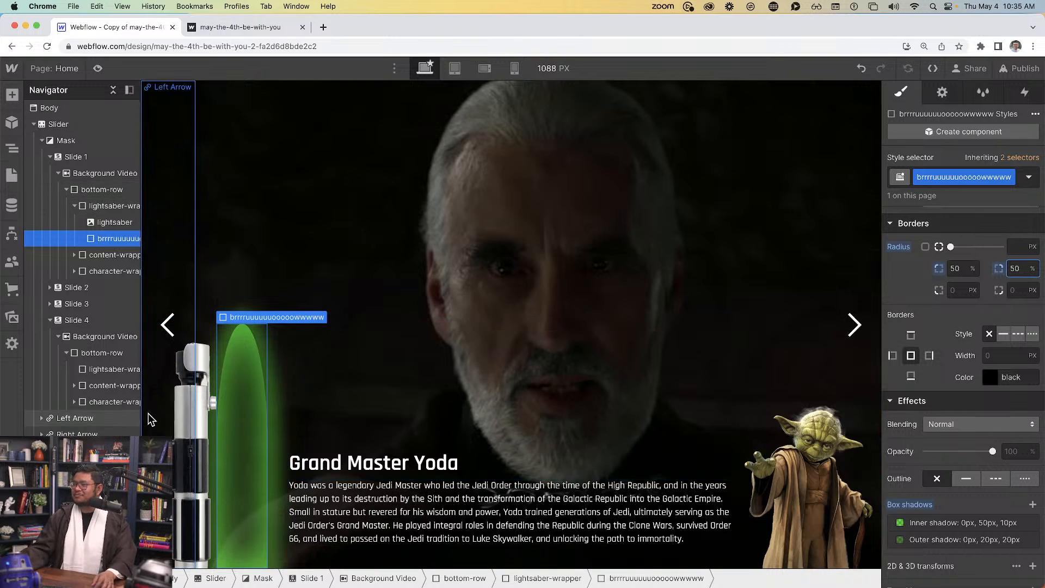
{"action": "left_click", "coordinate": [224, 437]}
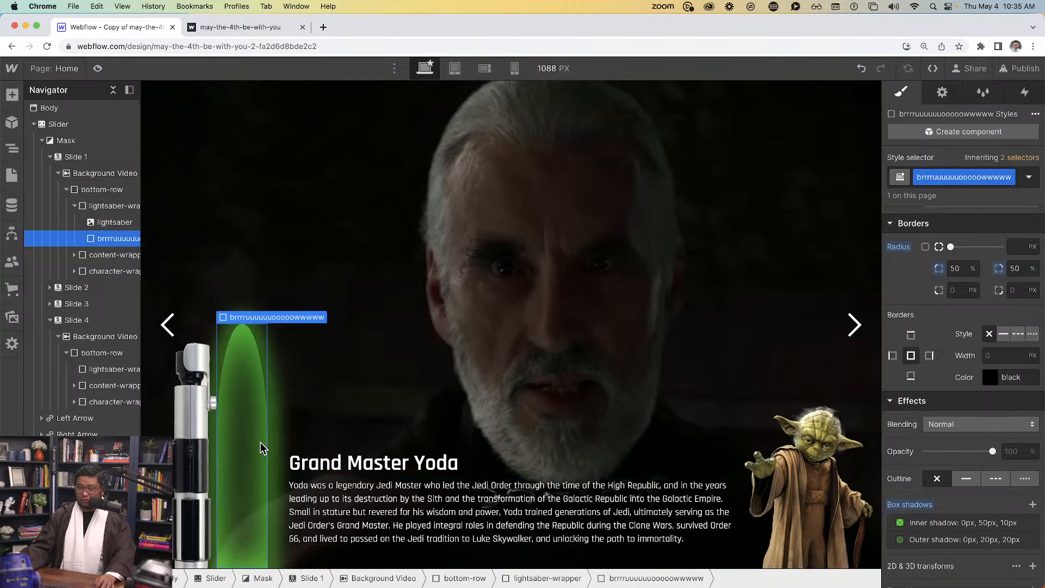
Preview the glowing green blade beside the hilt, then return to the designer
{"action": "scroll", "coordinate": [963, 482], "scroll_direction": "up", "scroll_amount": 2}
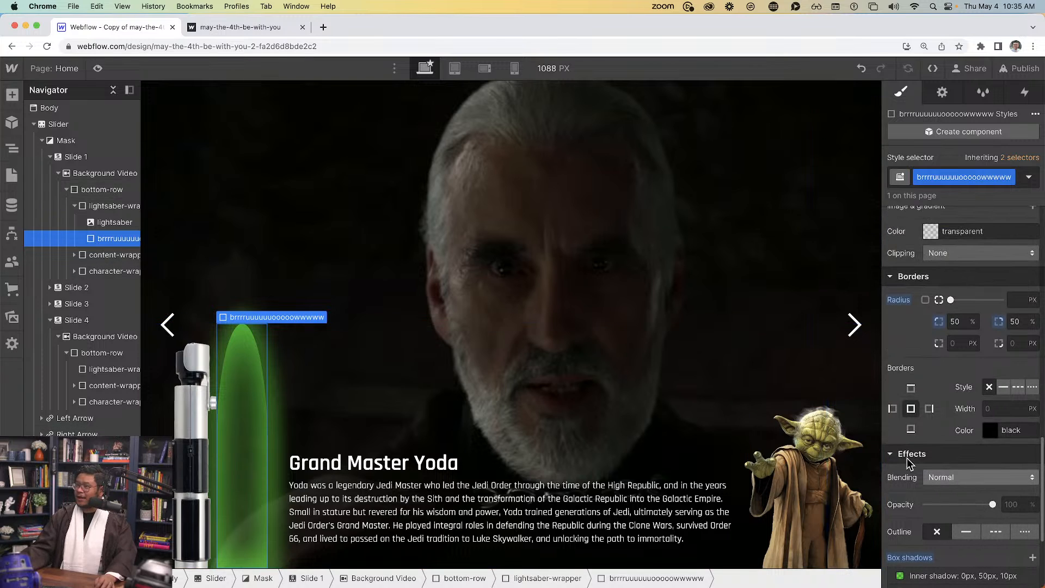
{"action": "left_click", "coordinate": [96, 68]}
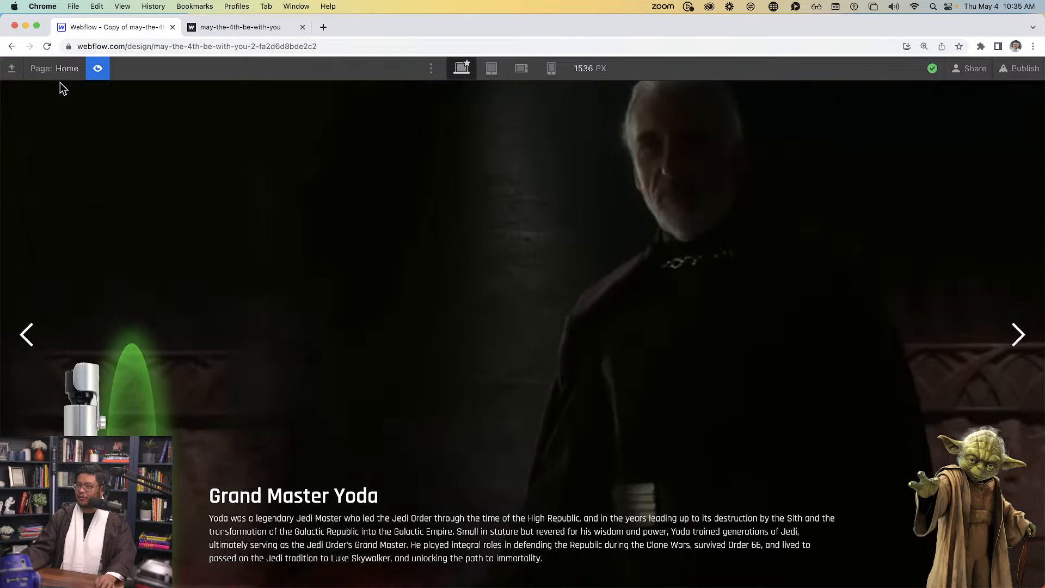
{"action": "left_click", "coordinate": [98, 68]}
{"action": "scroll", "coordinate": [992, 507], "scroll_direction": "down", "scroll_amount": 1}
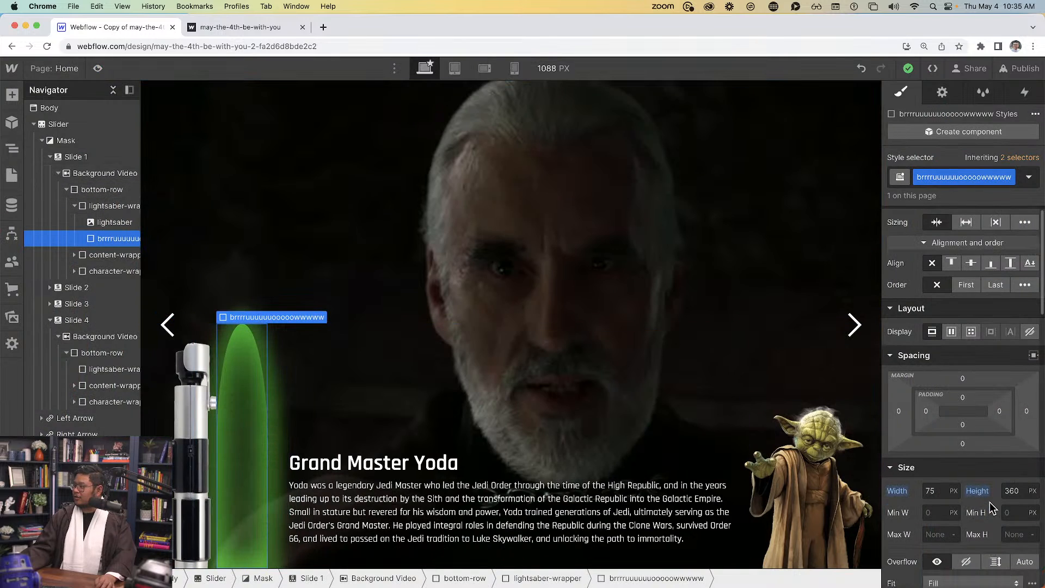
{"action": "scroll", "coordinate": [992, 508], "scroll_direction": "down", "scroll_amount": 5}
Make the blade absolutely positioned and 49 px wide
{"action": "left_click", "coordinate": [965, 223]}
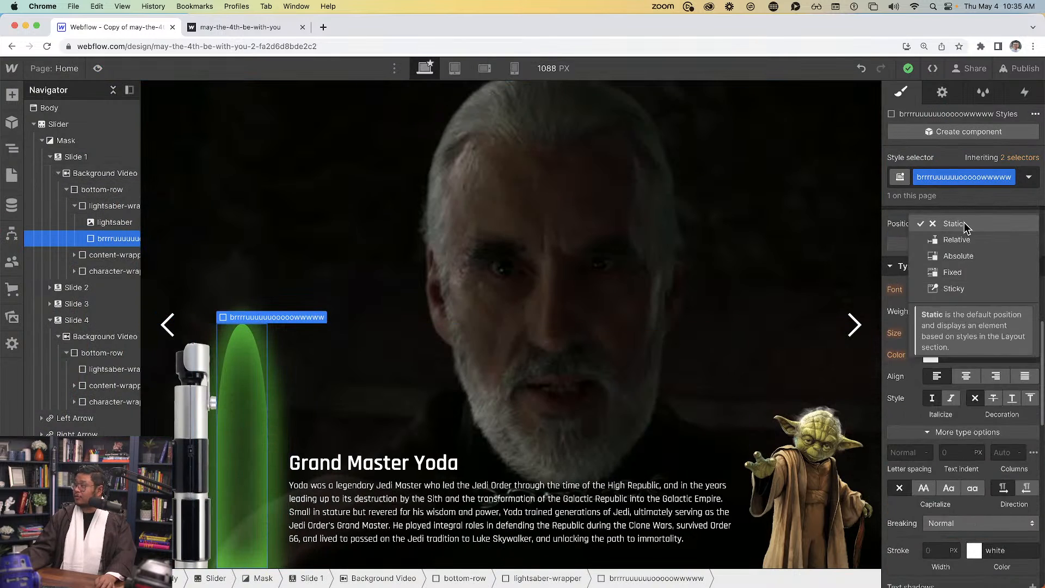
{"action": "left_click", "coordinate": [948, 255]}
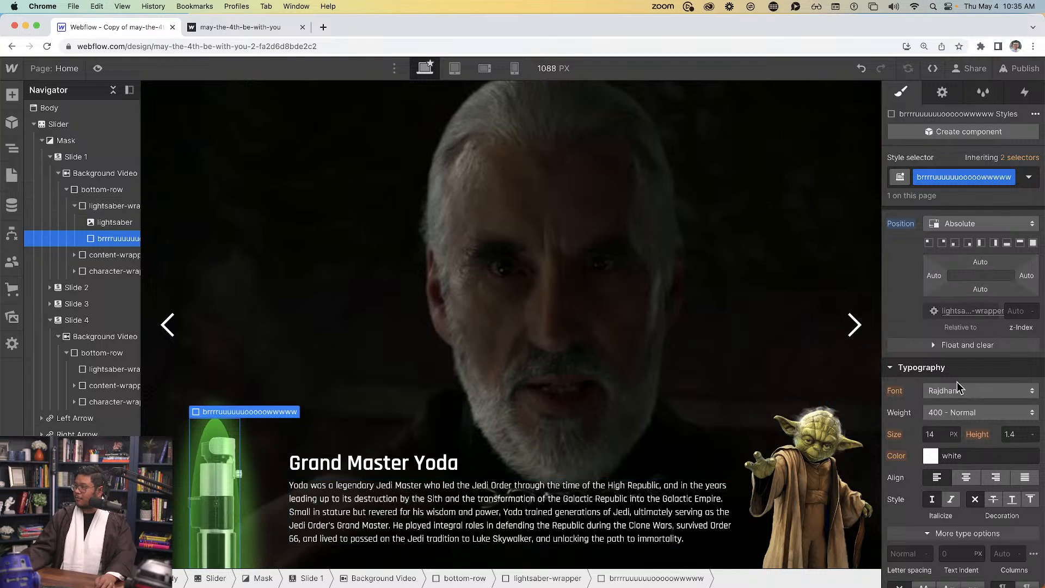
{"action": "scroll", "coordinate": [970, 354], "scroll_direction": "up", "scroll_amount": 5}
{"action": "left_click", "coordinate": [933, 362]}
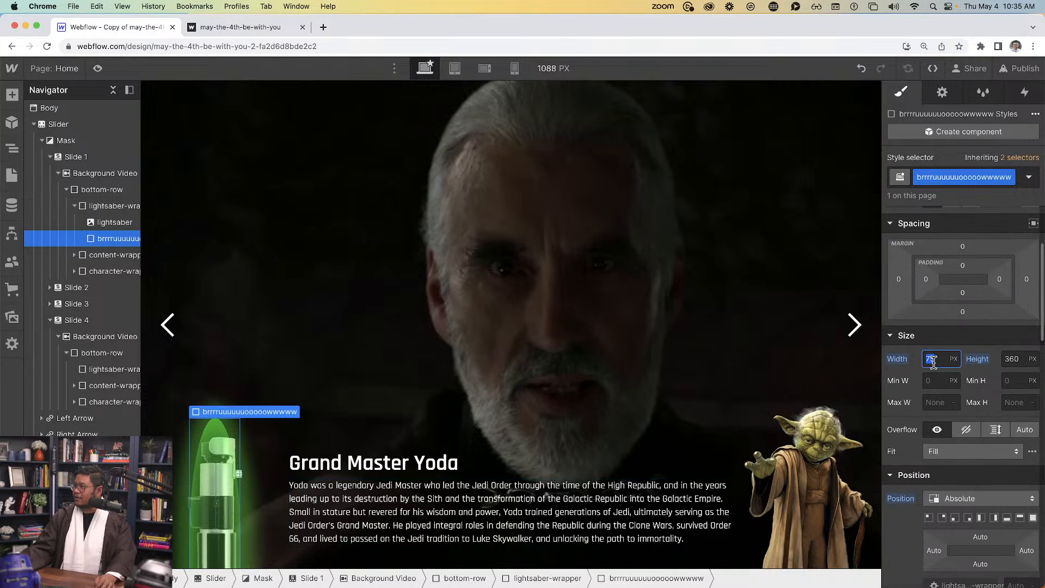
{"action": "type", "text": "50"}
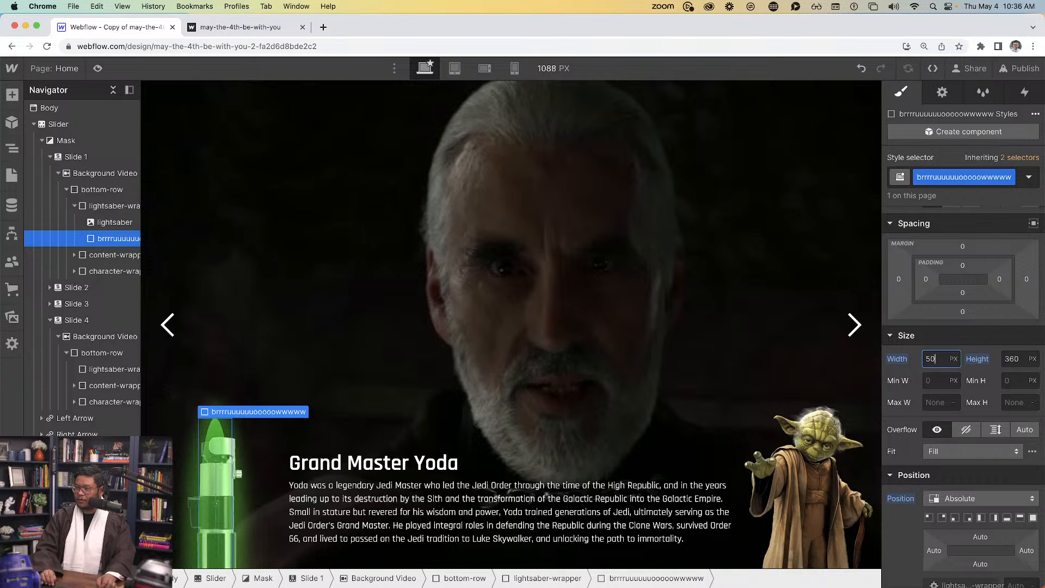
{"action": "key", "text": "Down"}
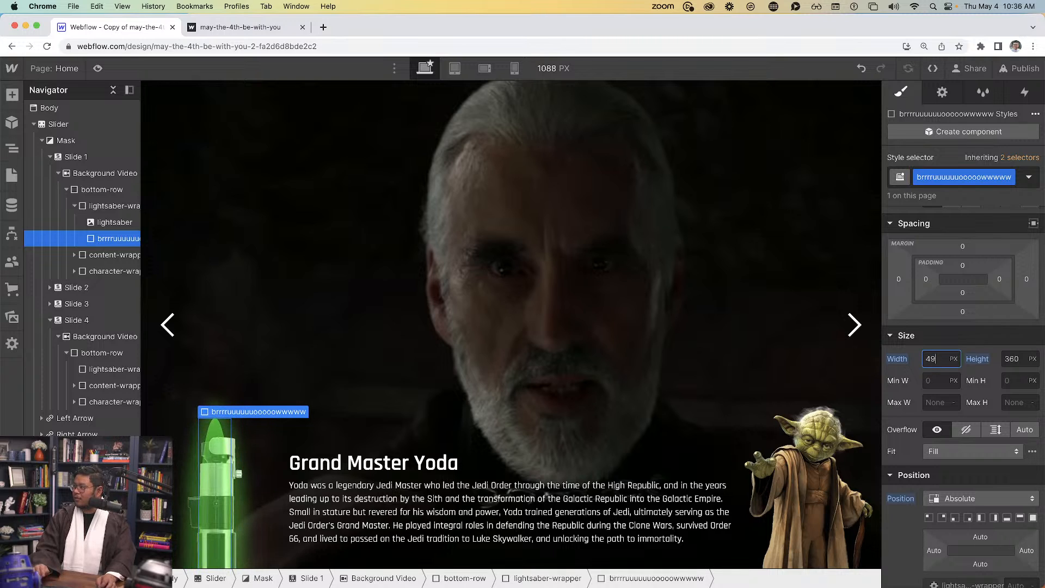
Round the blade's top-left and top-right corners to 40 px
{"action": "scroll", "coordinate": [984, 460], "scroll_direction": "down", "scroll_amount": 8}
{"action": "left_click", "coordinate": [955, 373]}
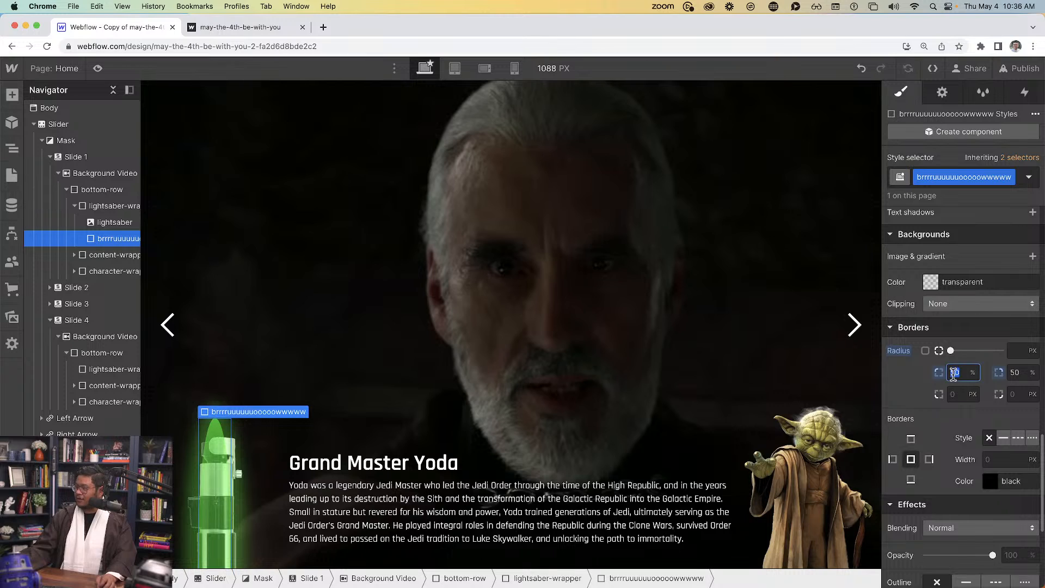
{"action": "type", "text": "25px"}
{"action": "key", "text": "Tab"}
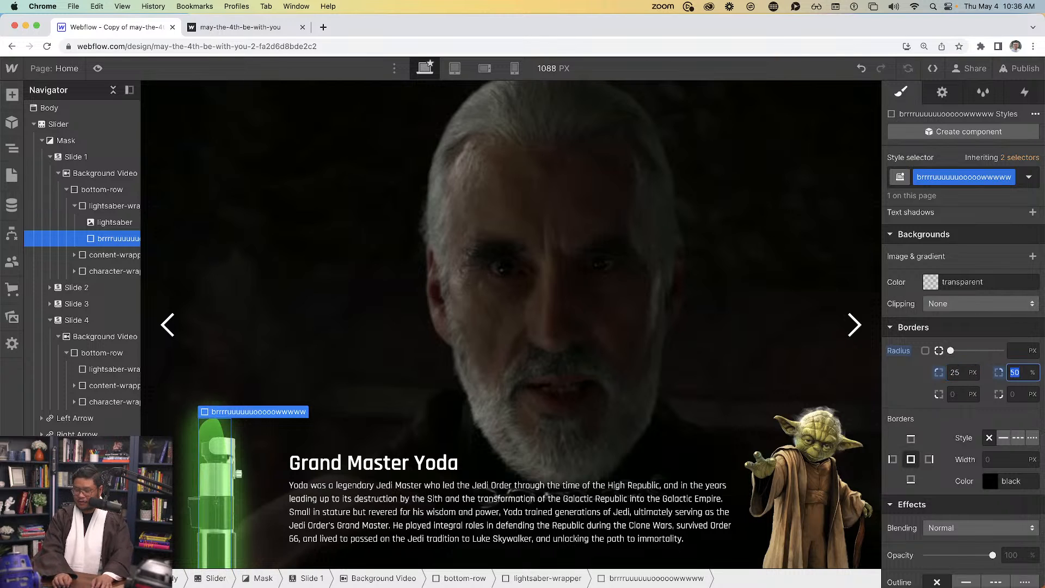
{"action": "type", "text": "25px"}
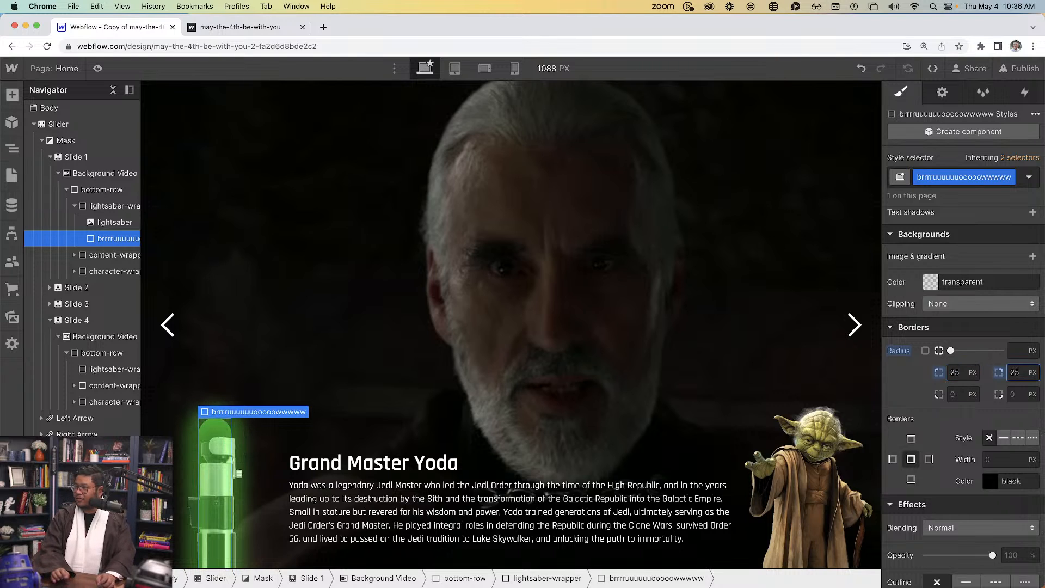
{"action": "key", "text": "shift+Tab"}
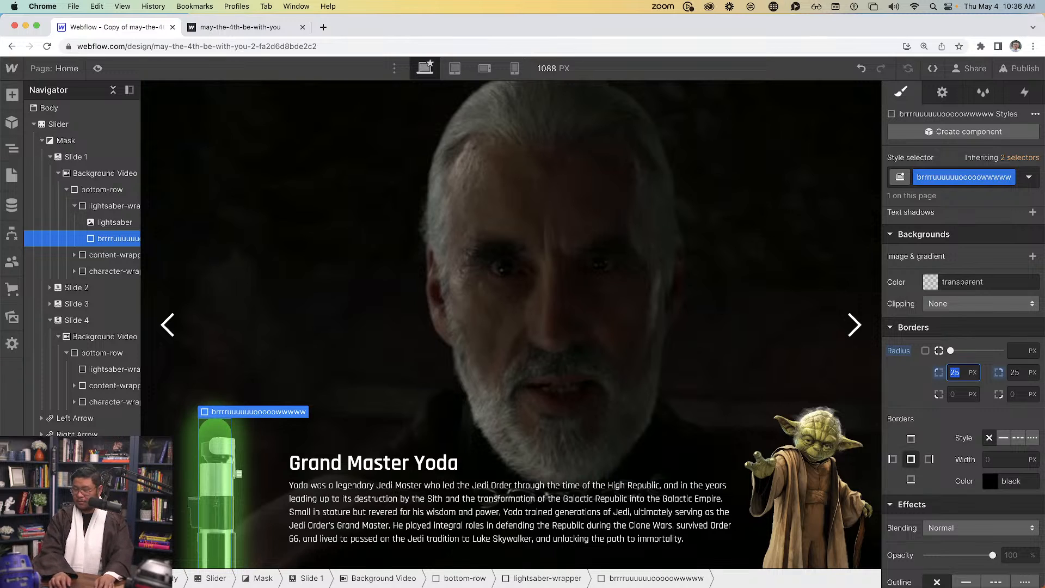
{"action": "type", "text": "40"}
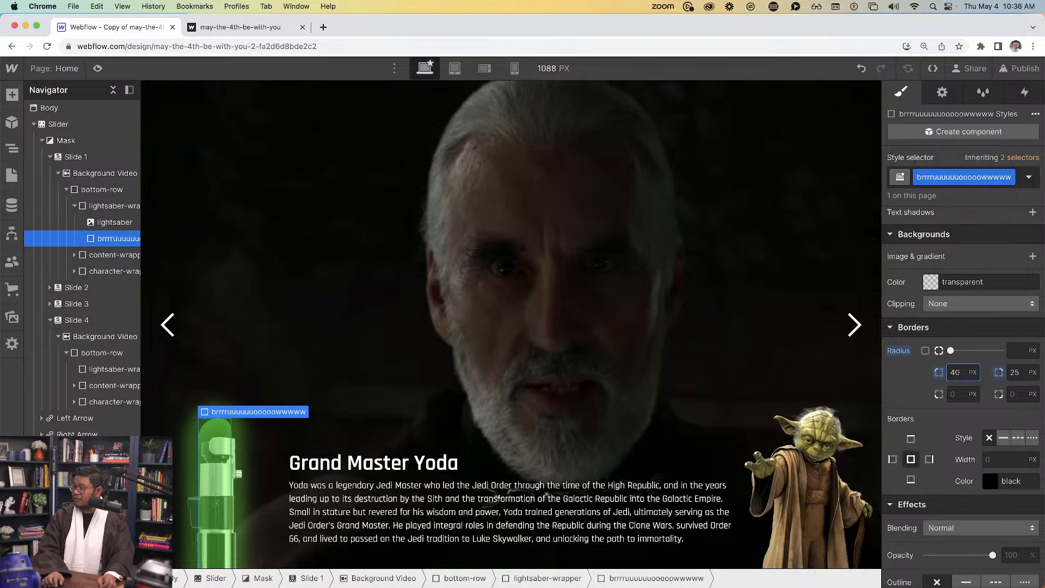
{"action": "key", "text": "Tab"}
{"action": "type", "text": "40"}
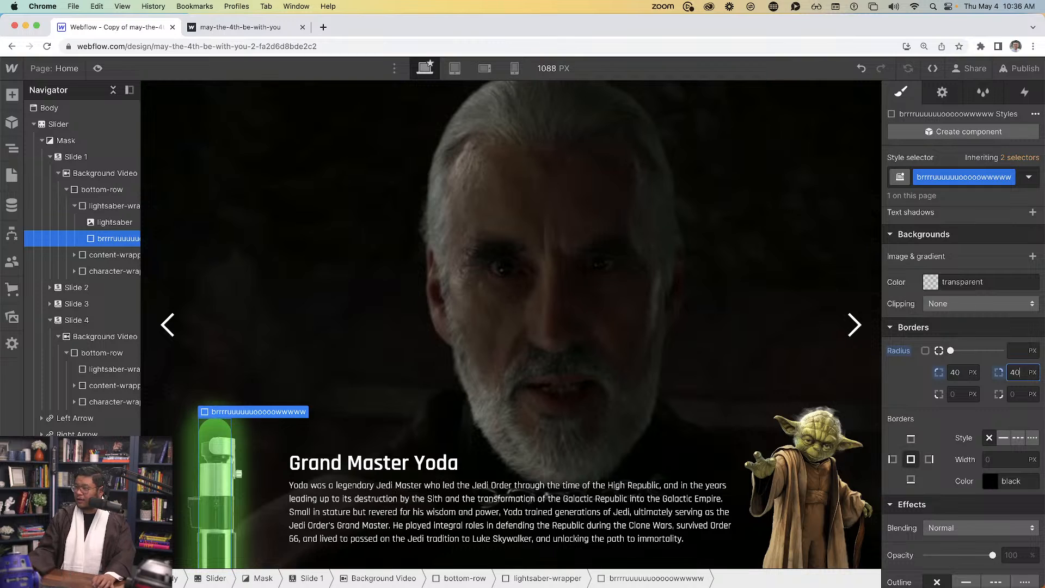
{"action": "scroll", "coordinate": [953, 365], "scroll_direction": "up", "scroll_amount": 10}
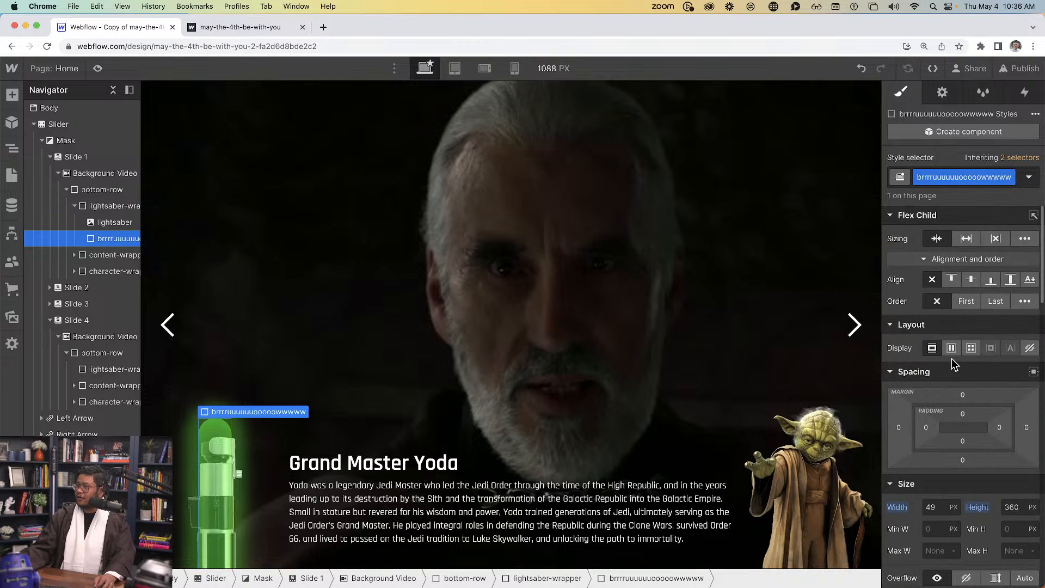
Give the blade an 8 px left margin, raise its bottom offset to about 175, and preview
{"action": "scroll", "coordinate": [951, 358], "scroll_direction": "down", "scroll_amount": 2}
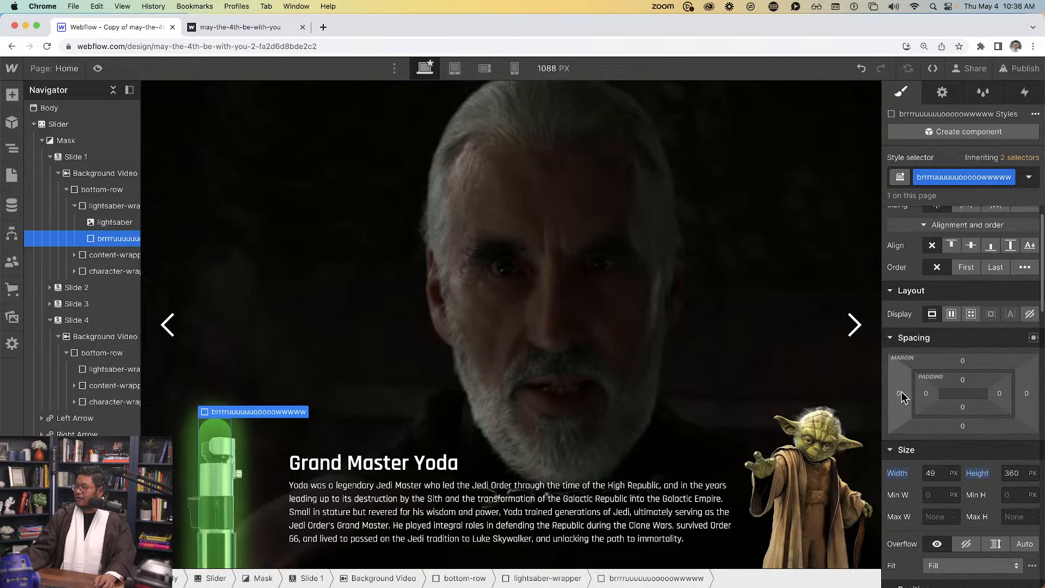
{"action": "left_click_drag", "start_coordinate": [902, 391], "coordinate": [894, 392]}
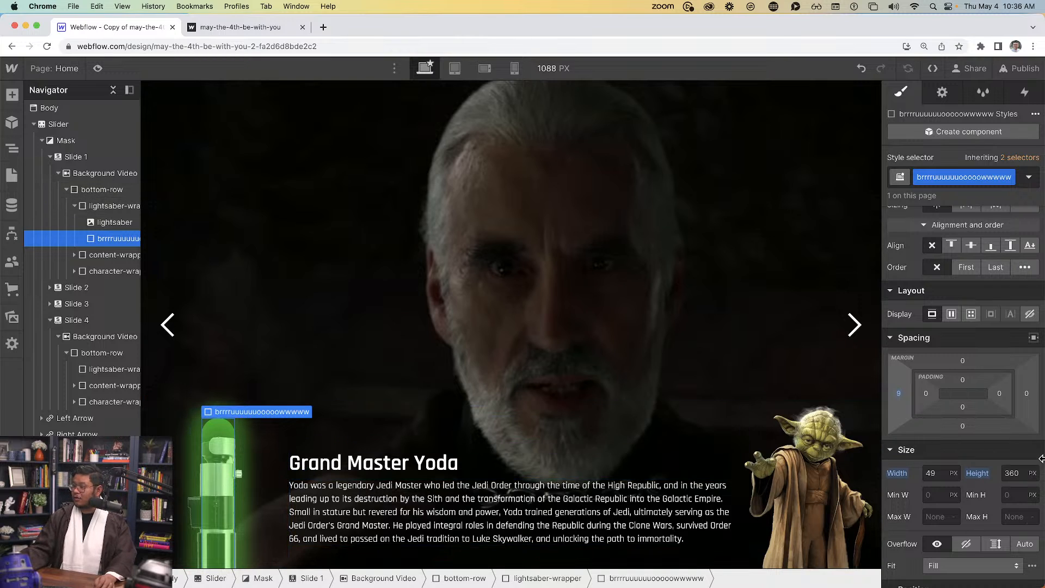
{"action": "scroll", "coordinate": [968, 465], "scroll_direction": "down", "scroll_amount": 2}
{"action": "scroll", "coordinate": [968, 466], "scroll_direction": "down", "scroll_amount": 5}
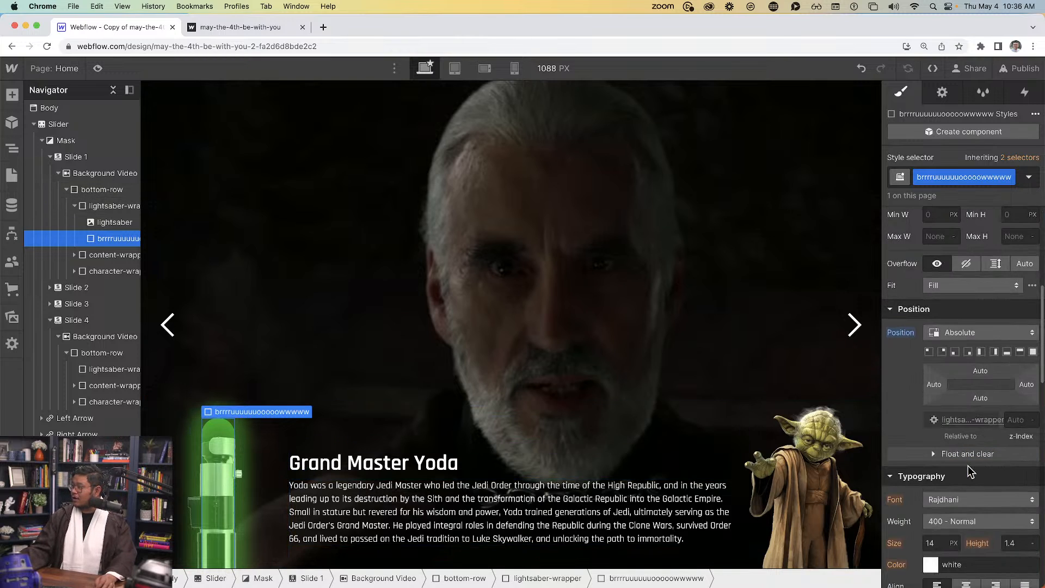
{"action": "scroll", "coordinate": [968, 466], "scroll_direction": "up", "scroll_amount": 1}
{"action": "left_click_drag", "start_coordinate": [982, 435], "coordinate": [989, 218]}
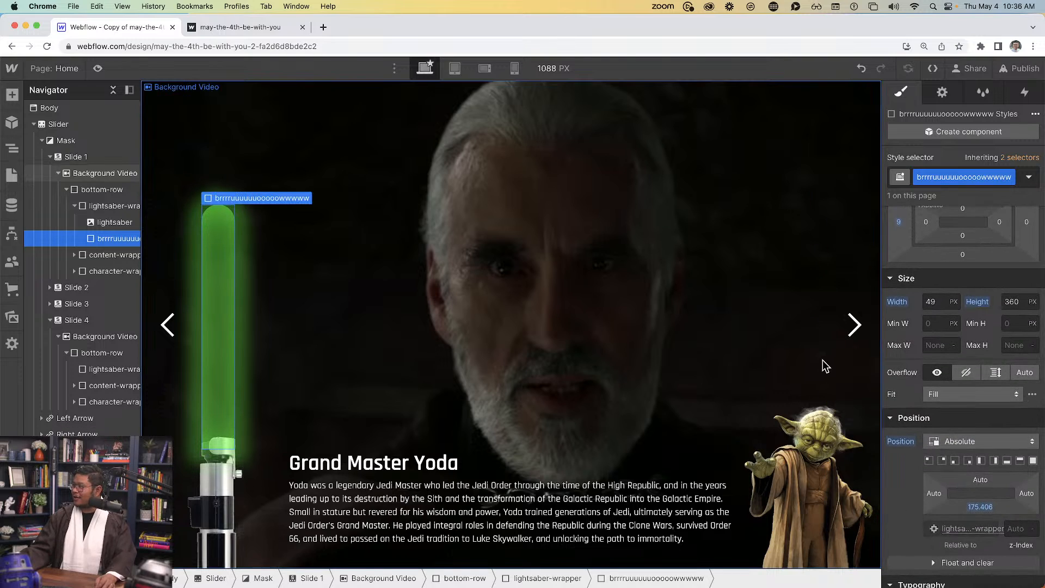
{"action": "left_click", "coordinate": [98, 68]}
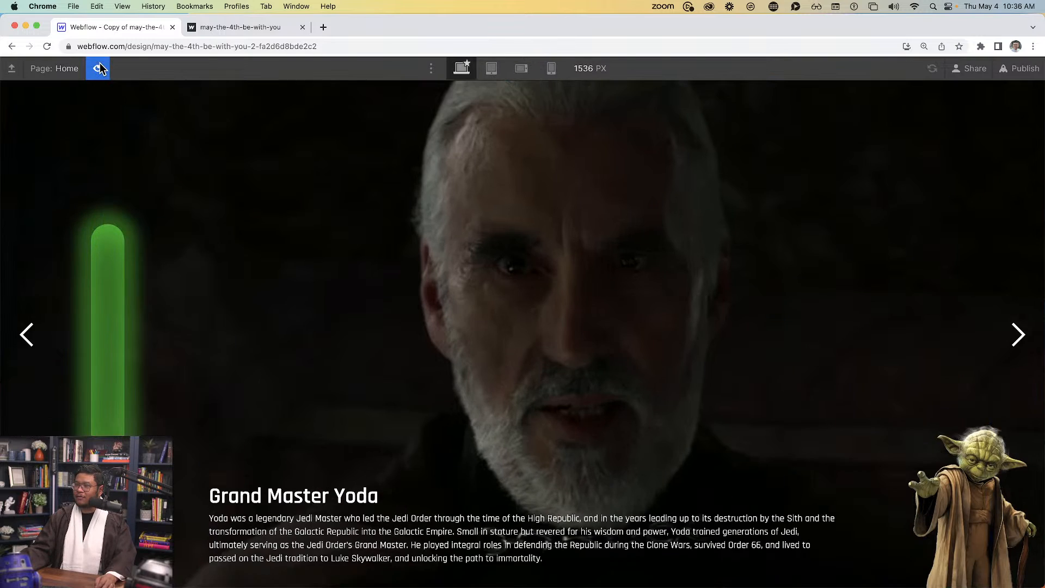
Back in the designer, layer the hilt image over the blade's base with z-index 1
{"action": "left_click", "coordinate": [98, 68]}
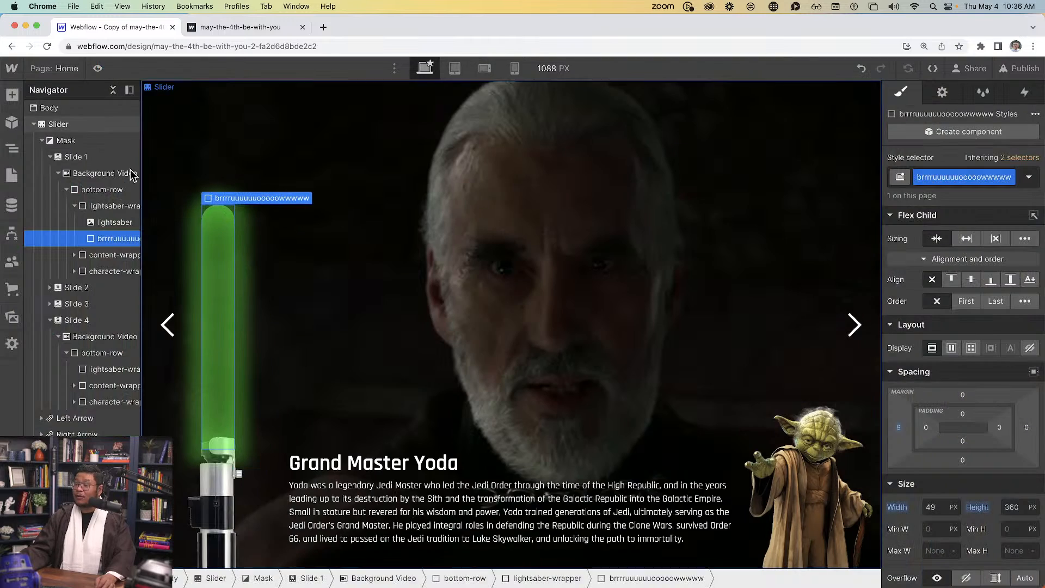
{"action": "left_click", "coordinate": [223, 506]}
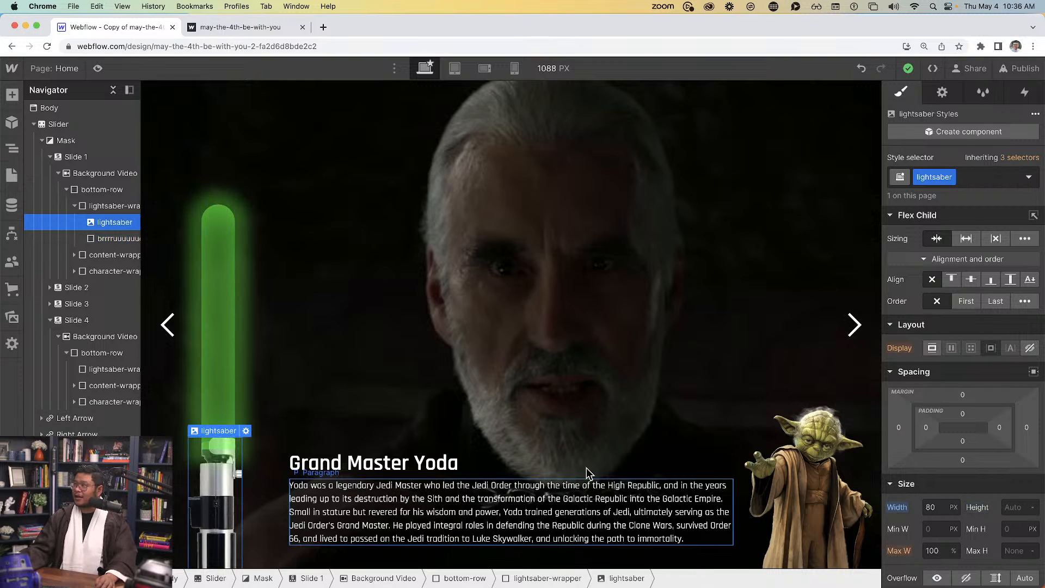
{"action": "scroll", "coordinate": [985, 485], "scroll_direction": "down", "scroll_amount": 3}
{"action": "scroll", "coordinate": [985, 485], "scroll_direction": "down", "scroll_amount": 3}
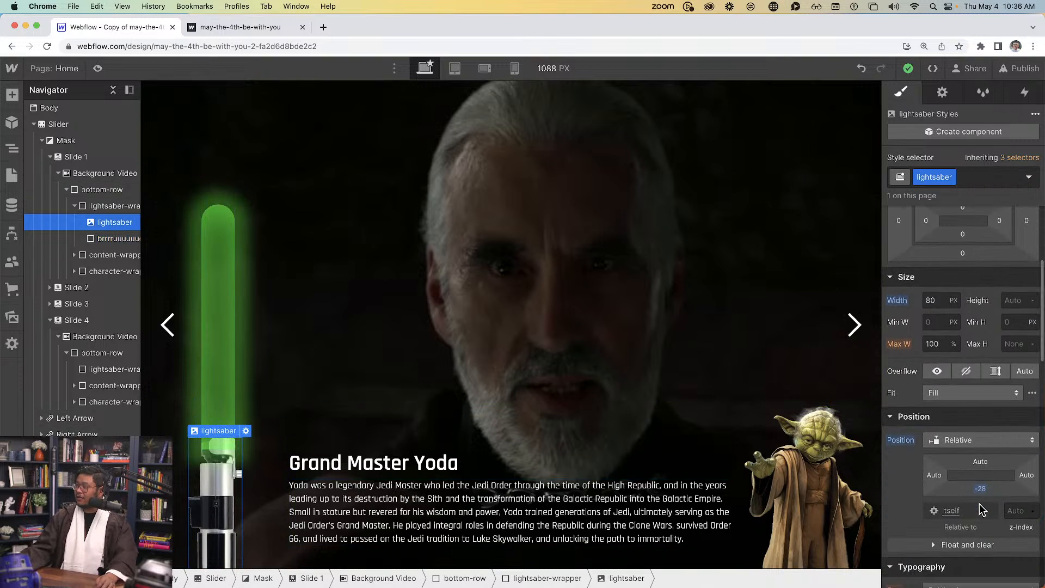
{"action": "left_click", "coordinate": [1018, 512]}
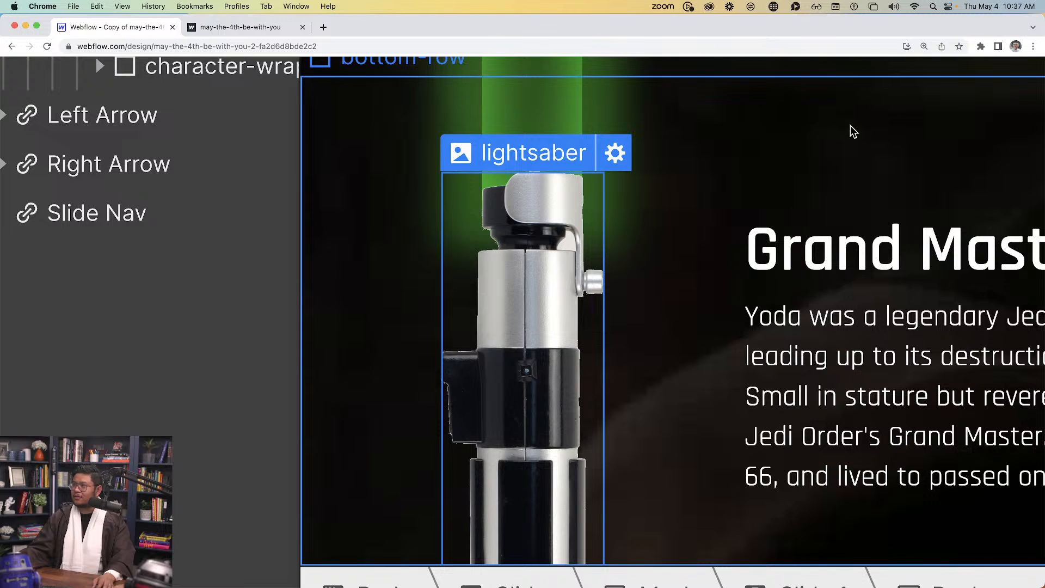
{"action": "left_click", "coordinate": [851, 128]}
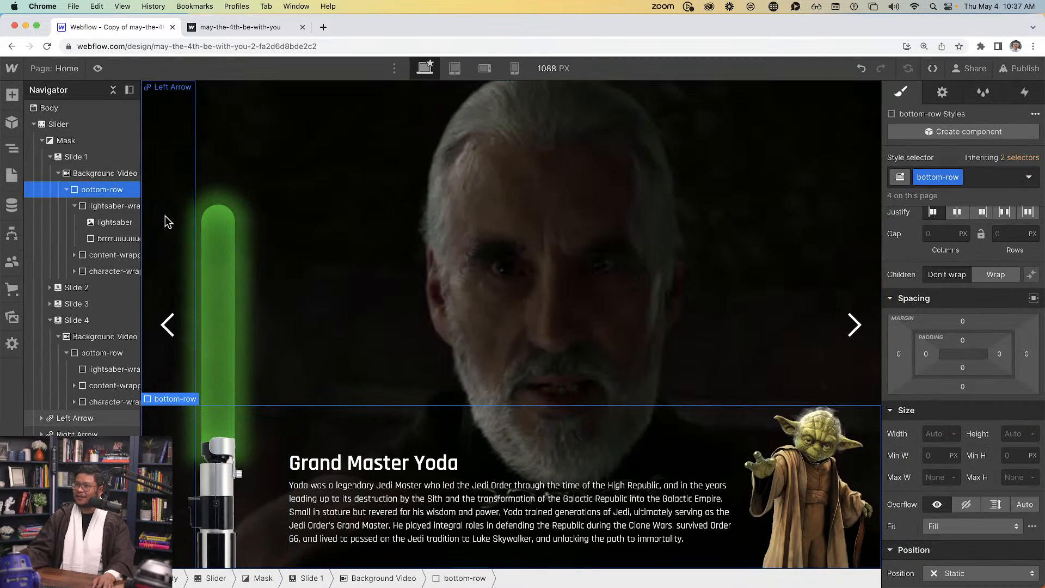
Raise the blade's height from 360 px to 460 px and check it in preview
{"action": "left_click", "coordinate": [618, 237]}
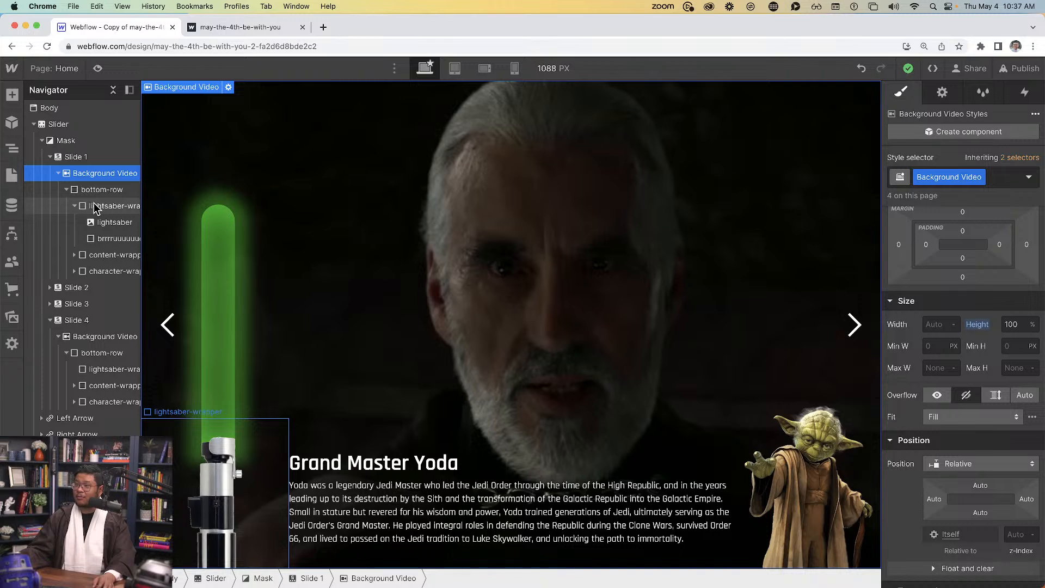
{"action": "left_click", "coordinate": [116, 239]}
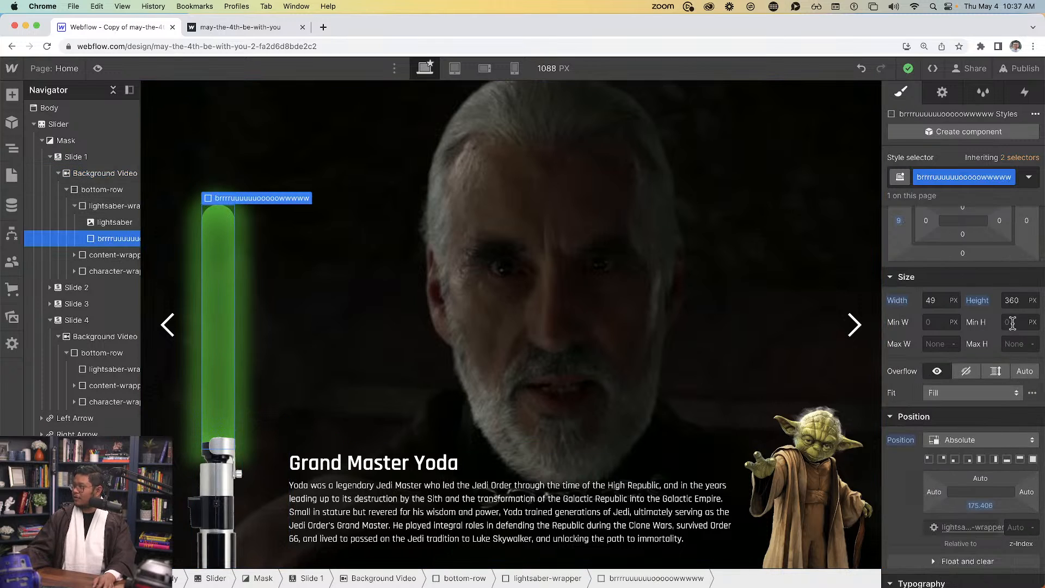
{"action": "left_click", "coordinate": [1013, 300]}
{"action": "key", "text": "shift+Up"}
{"action": "key", "text": "shift+Up"}
{"action": "key", "text": "shift+Up"}
{"action": "key", "text": "shift+Up"}
{"action": "key", "text": "shift+Up"}
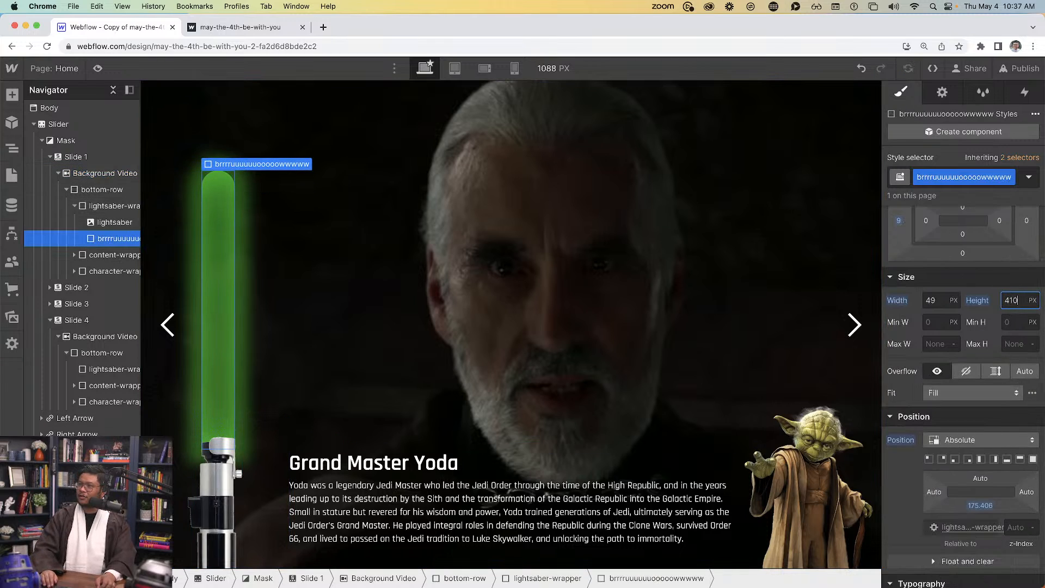
{"action": "key", "text": "shift+Up"}
{"action": "key", "text": "shift+Up"}
{"action": "key", "text": "shift+Up"}
{"action": "key", "text": "shift+Up"}
{"action": "key", "text": "shift+Up"}
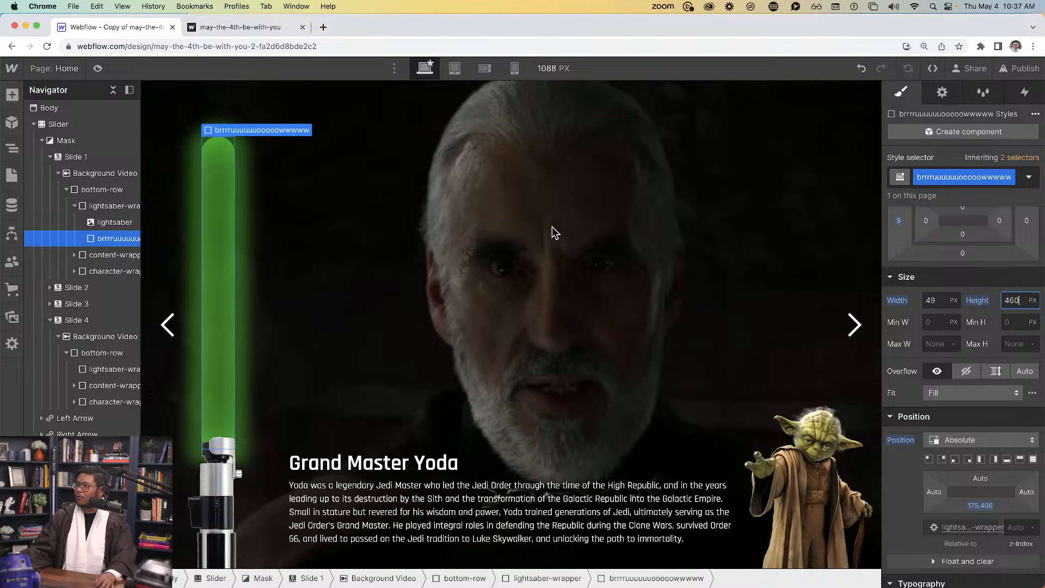
{"action": "left_click", "coordinate": [98, 69]}
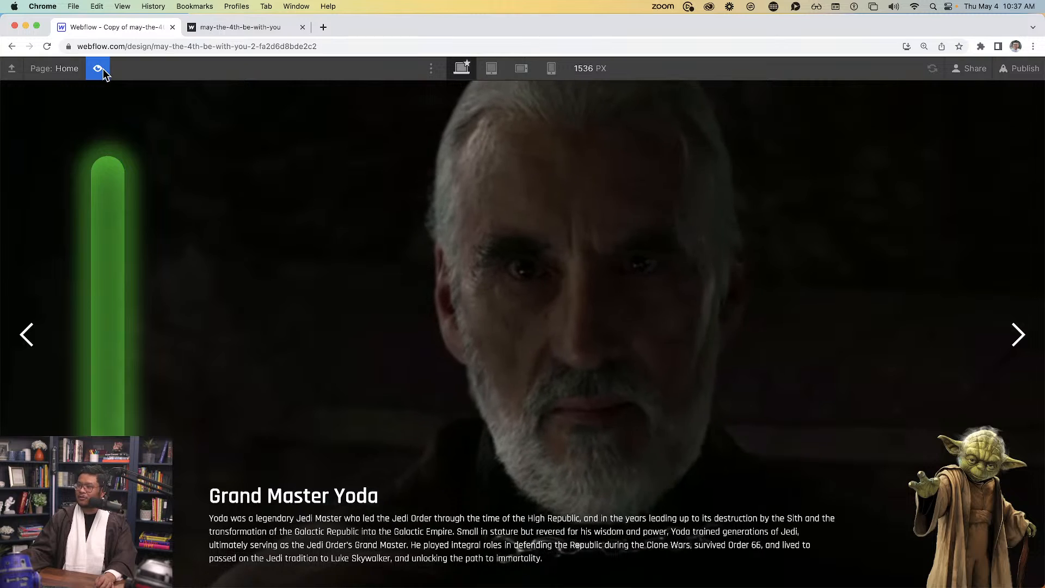
{"action": "left_click", "coordinate": [100, 69]}
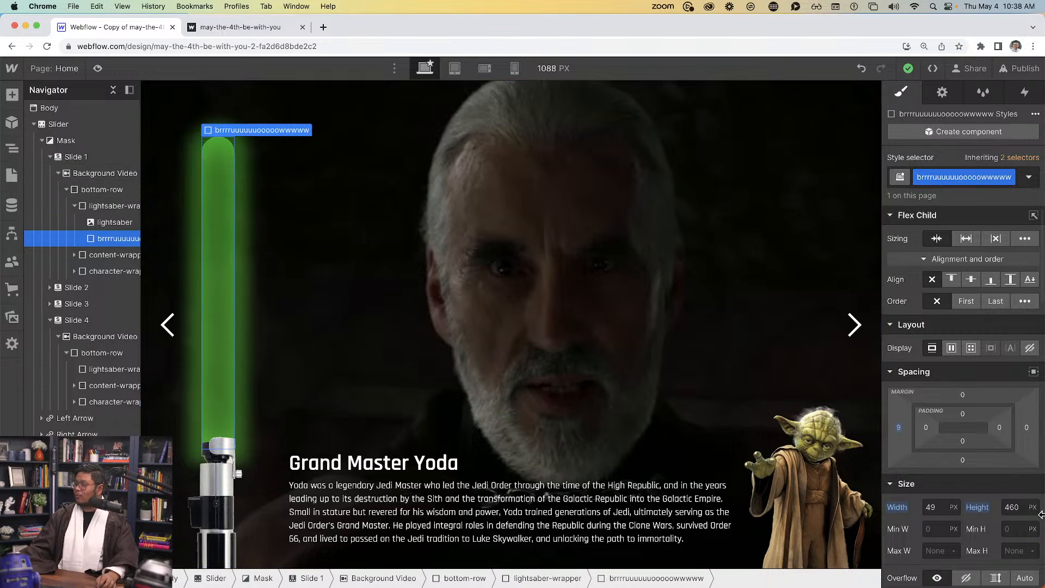
{"action": "left_click", "coordinate": [1012, 507]}
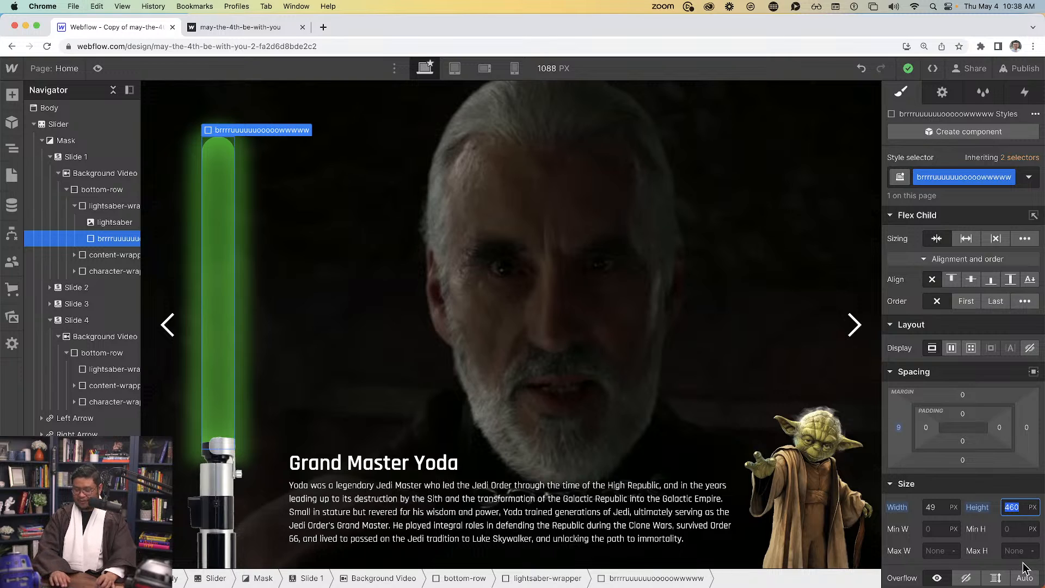
{"action": "type", "text": "0"}
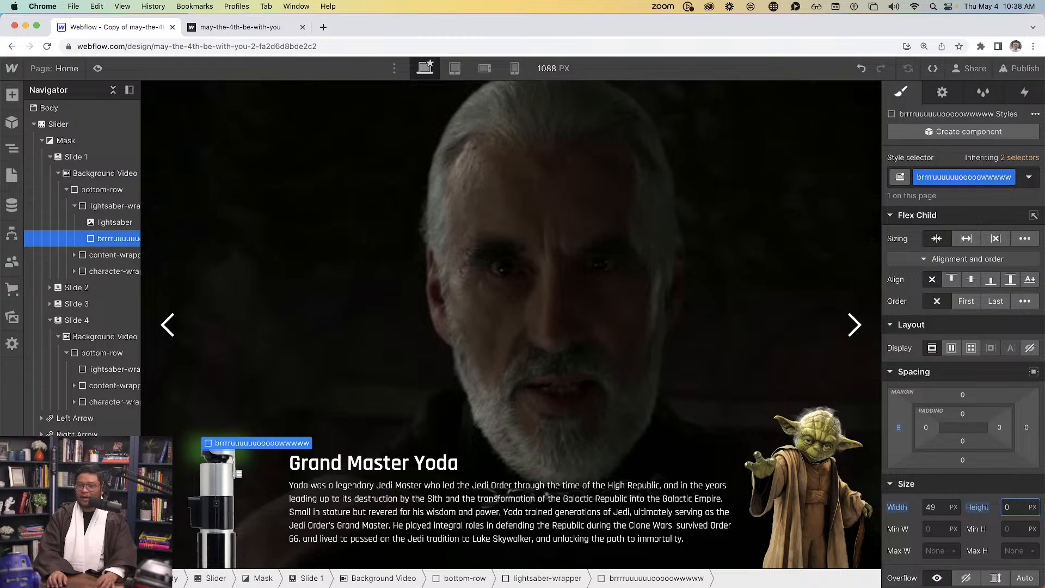
{"action": "key", "text": "BackSpace"}
{"action": "type", "text": "46"}
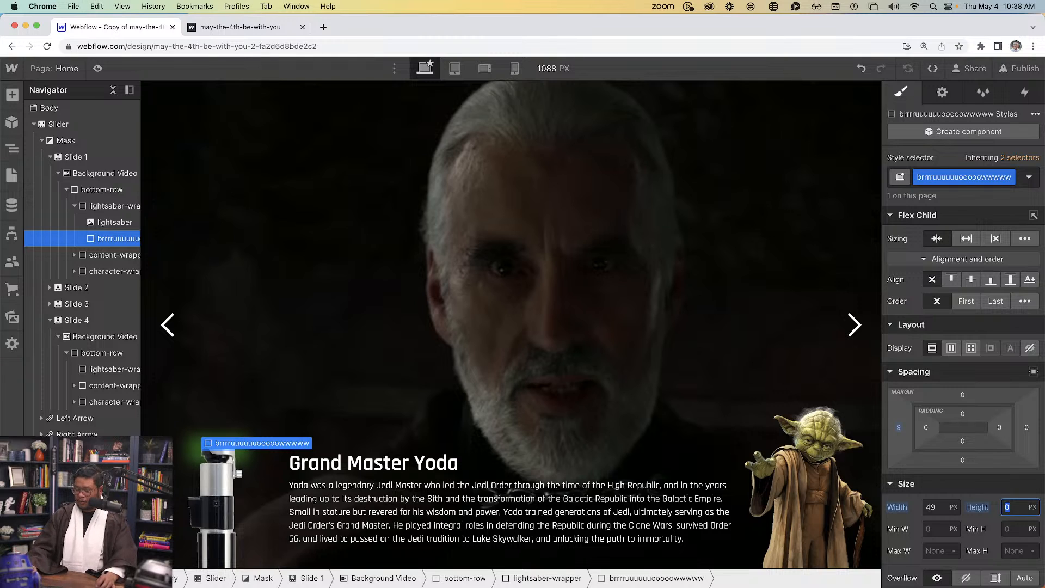
{"action": "type", "text": "0"}
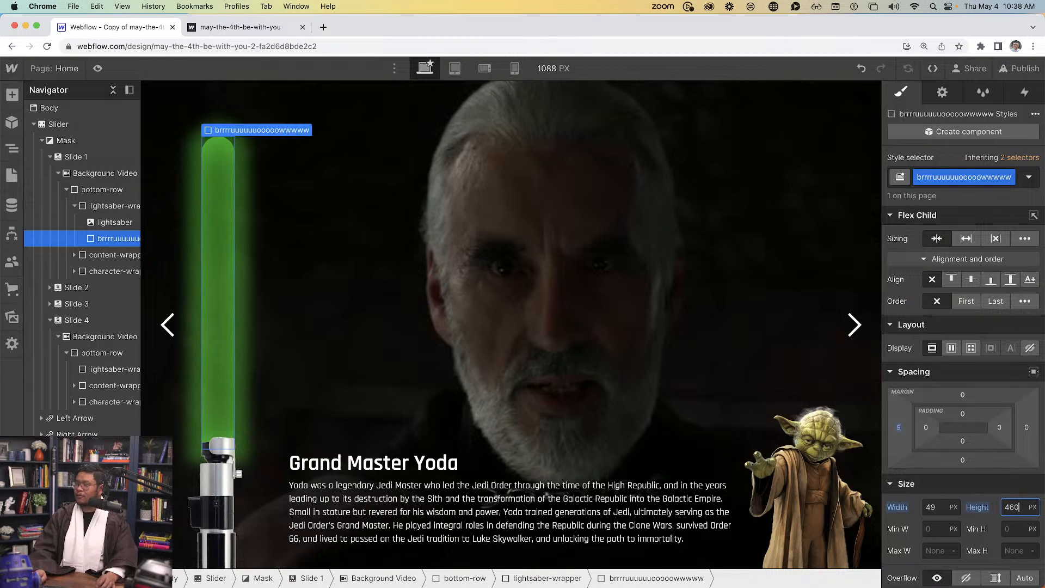
{"action": "key", "text": "super+a"}
{"action": "type", "text": "0"}
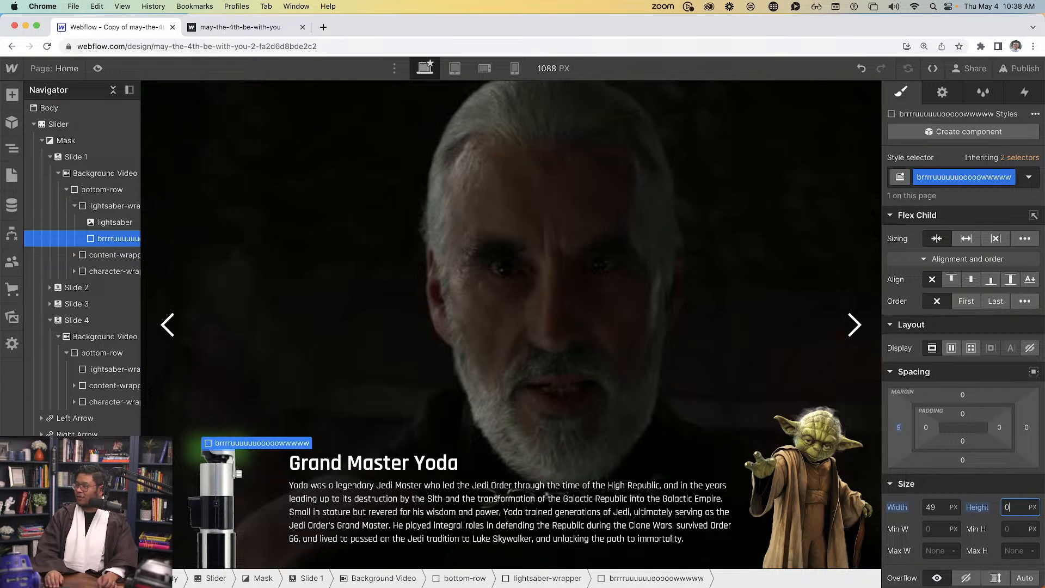
{"action": "key", "text": "shift+Up"}
{"action": "key", "text": "shift+Up"}
{"action": "key", "text": "shift+Up"}
{"action": "key", "text": "shift+Up"}
{"action": "key", "text": "shift+Up"}
{"action": "key", "text": "shift+Up"}
{"action": "key", "text": "shift+Up"}
{"action": "key", "text": "shift+Up"}
{"action": "key", "text": "shift+Up"}
{"action": "key", "text": "shift+Up"}
{"action": "key", "text": "shift+Up"}
{"action": "key", "text": "shift+Up"}
{"action": "key", "text": "shift+Up"}
{"action": "key", "text": "shift+Up"}
{"action": "key", "text": "shift+Up"}
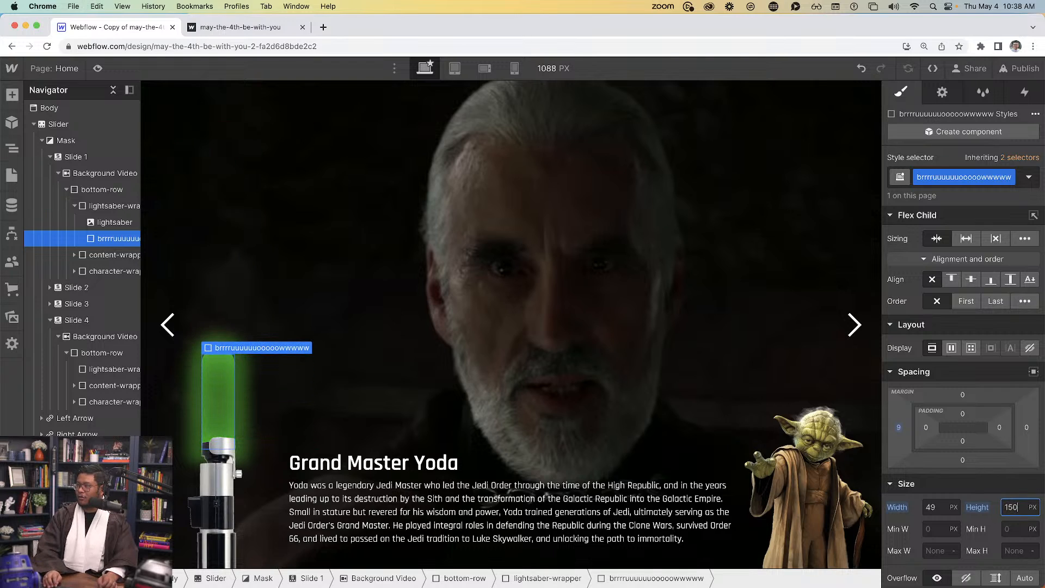
{"action": "key", "text": "shift+Up"}
{"action": "key", "text": "shift+Up"}
{"action": "key", "text": "shift+Up"}
{"action": "key", "text": "shift+Up"}
{"action": "key", "text": "shift+Up"}
{"action": "key", "text": "shift+Up"}
{"action": "key", "text": "shift+Up"}
{"action": "key", "text": "shift+Up"}
{"action": "key", "text": "super+a"}
{"action": "type", "text": "460"}
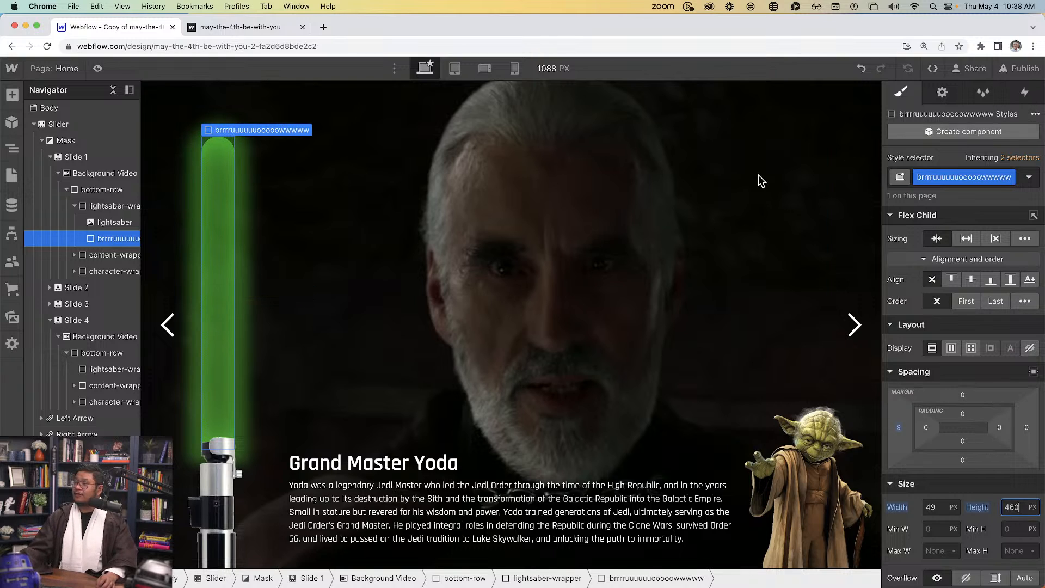
Give lightsaber-wrapper a Mouse click trigger whose first click starts a new timed animation, 'lightsaber on'
{"action": "left_click", "coordinate": [115, 207]}
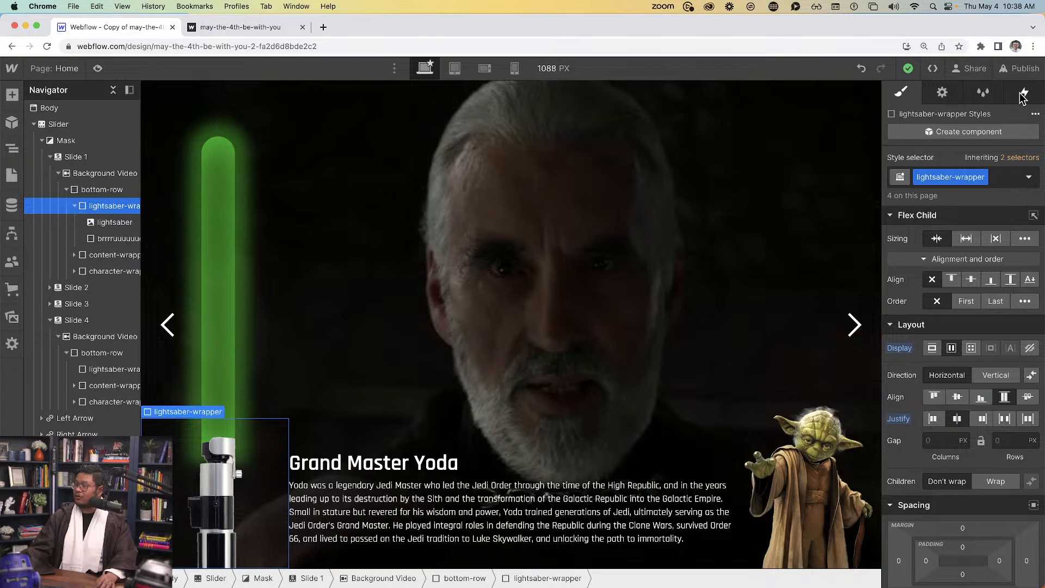
{"action": "left_click", "coordinate": [1023, 95]}
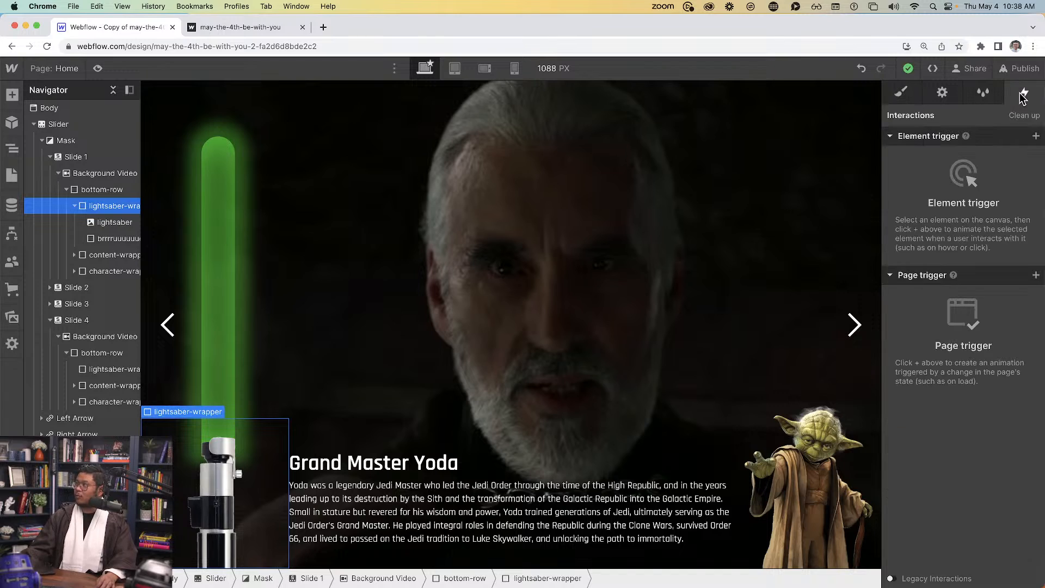
{"action": "left_click", "coordinate": [1036, 136]}
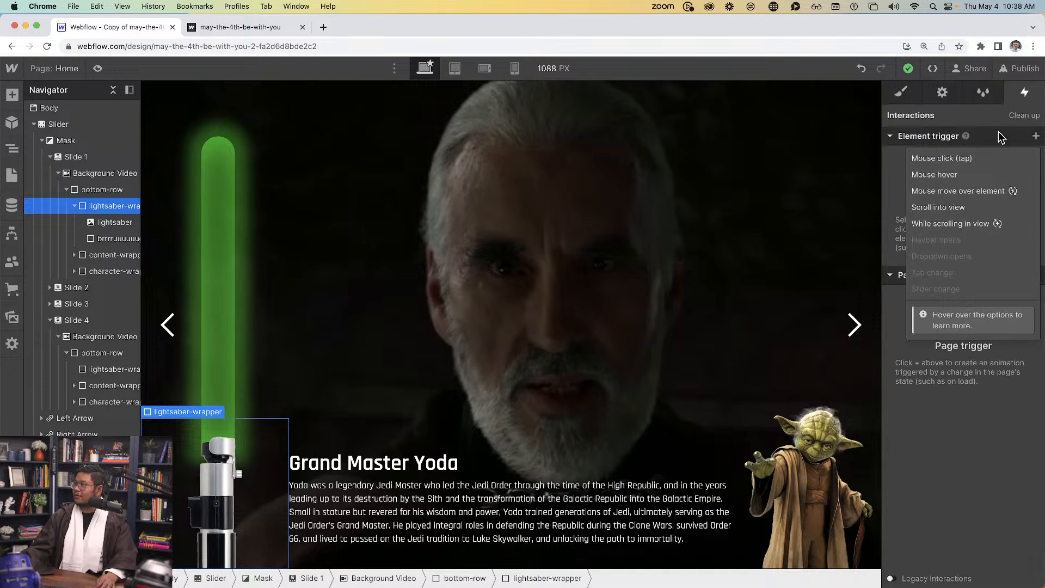
{"action": "left_click", "coordinate": [969, 160]}
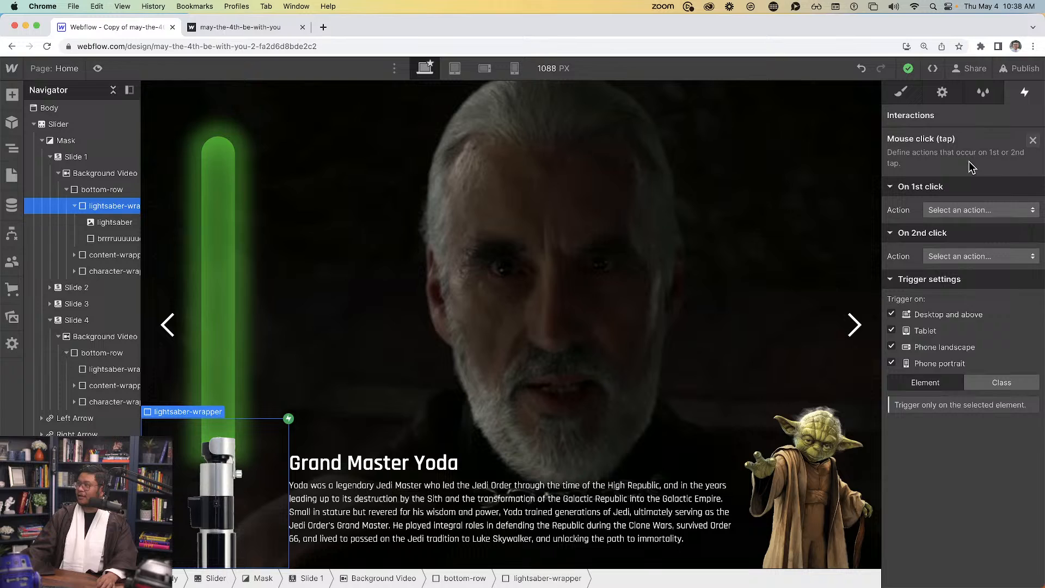
{"action": "left_click", "coordinate": [975, 211]}
{"action": "left_click", "coordinate": [970, 240]}
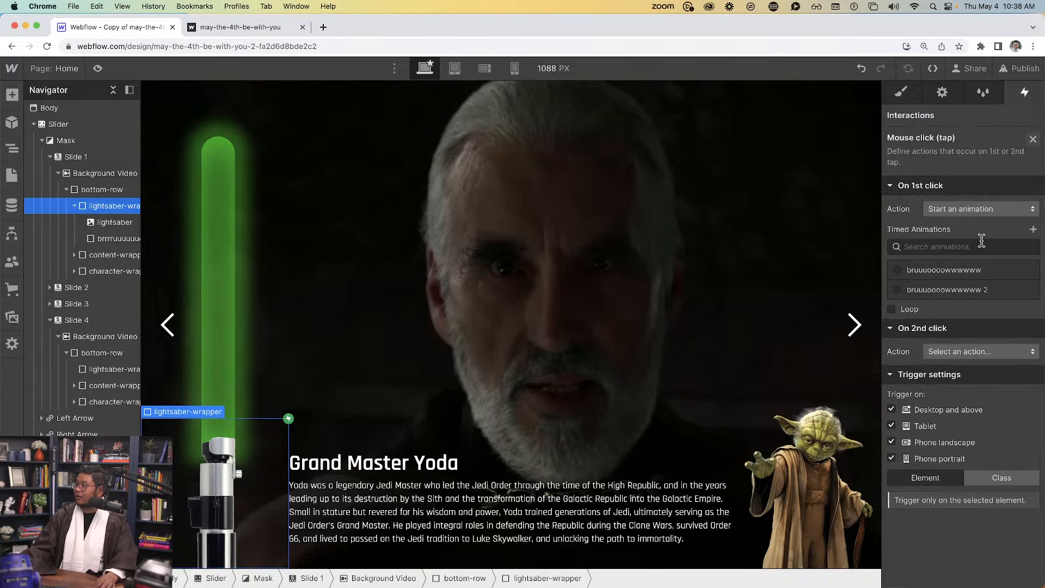
{"action": "left_click", "coordinate": [1033, 229]}
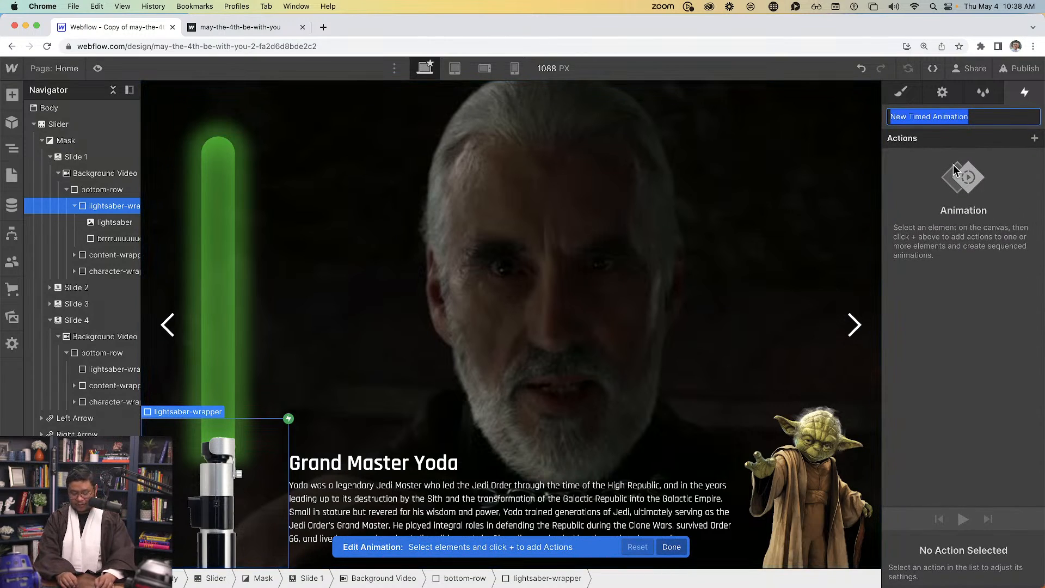
{"action": "type", "text": "demo-"}
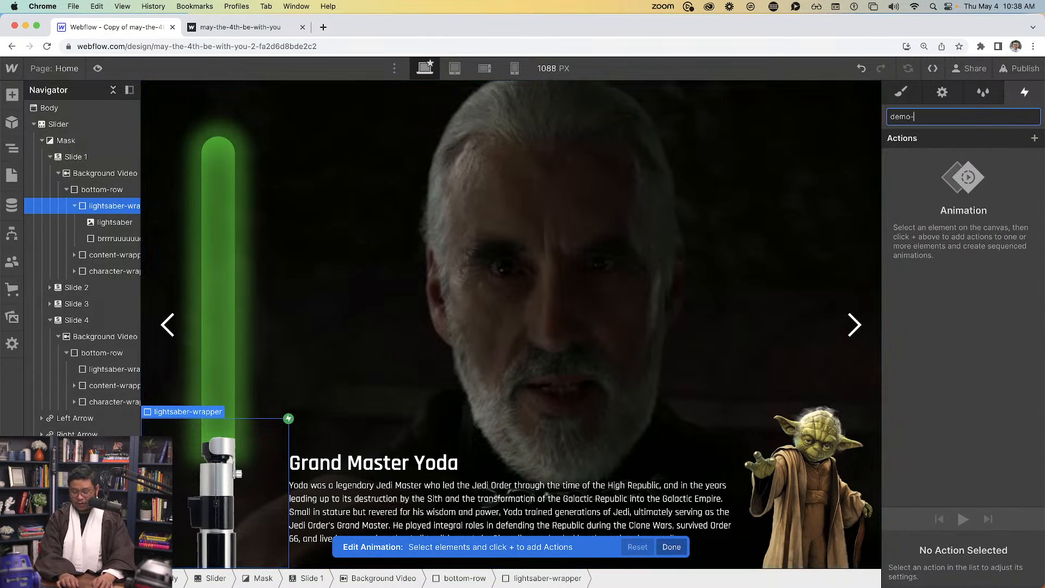
{"action": "key", "text": "super+a"}
{"action": "type", "text": "lightsaber on"}
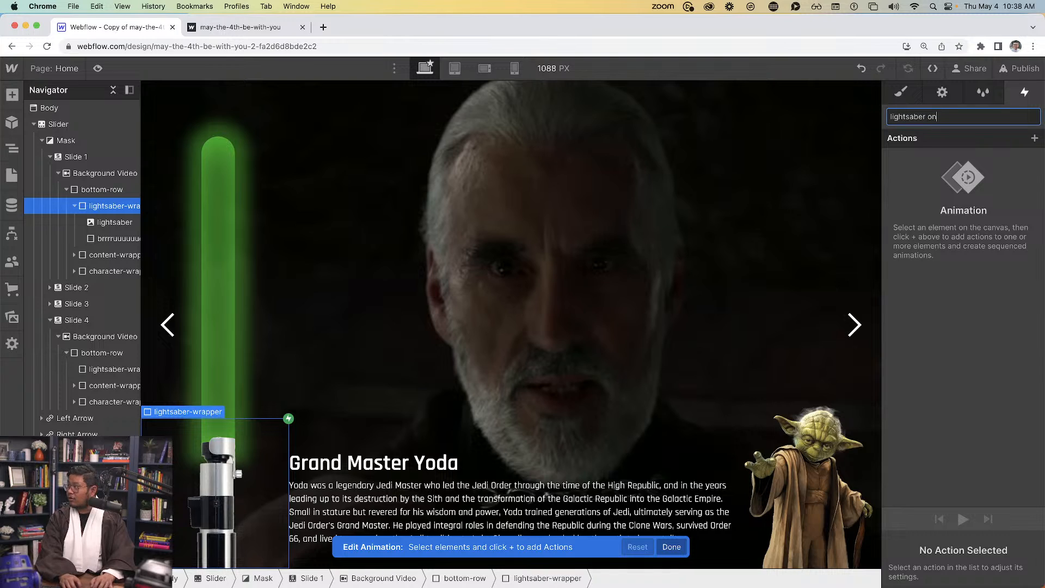
{"action": "key", "text": "Return"}
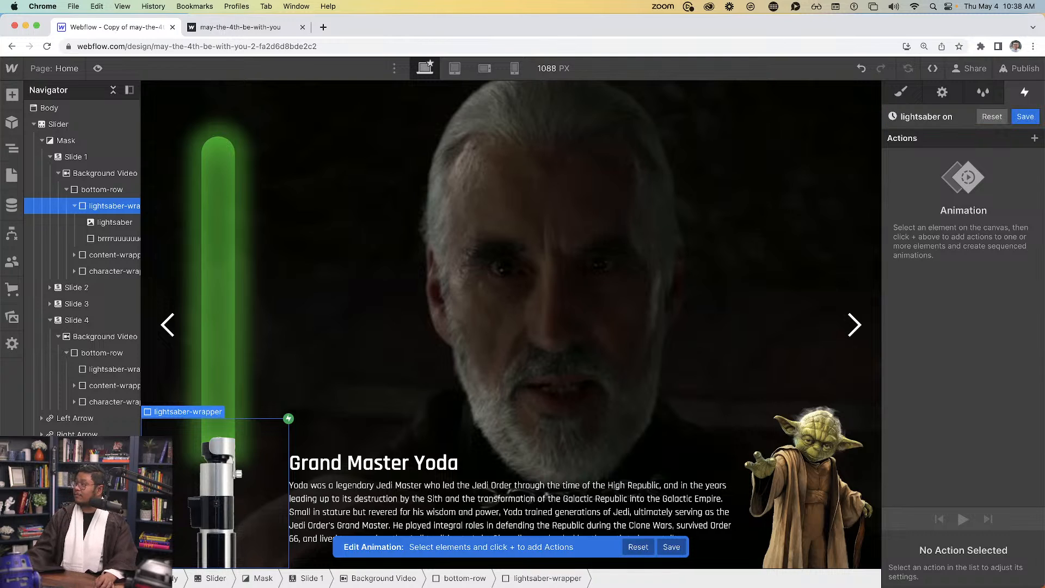
{"action": "left_click", "coordinate": [120, 239]}
Add a Size action set as the initial state with the blade height at 0 px
{"action": "left_click", "coordinate": [1035, 138]}
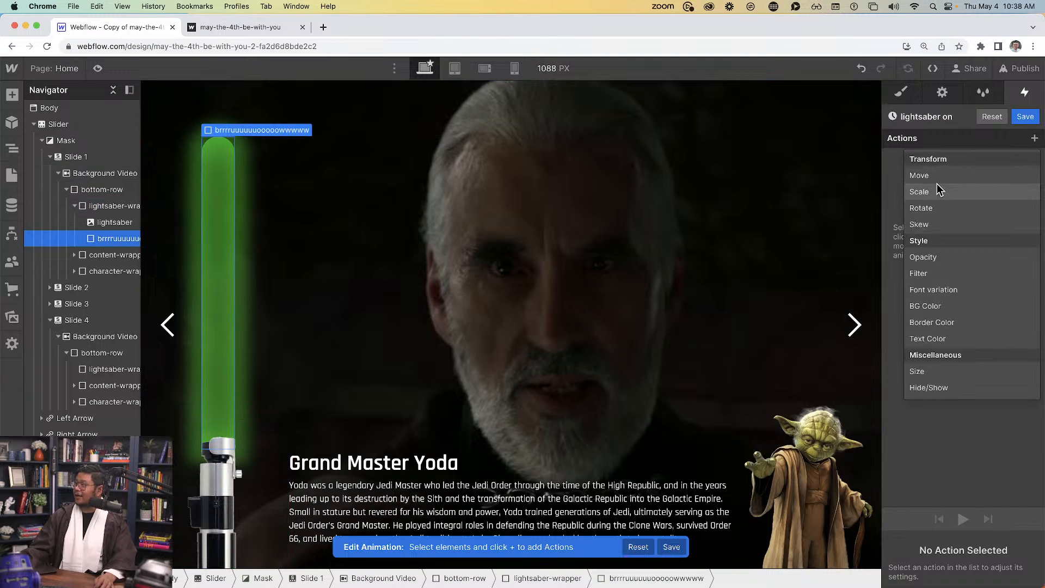
{"action": "left_click", "coordinate": [932, 371]}
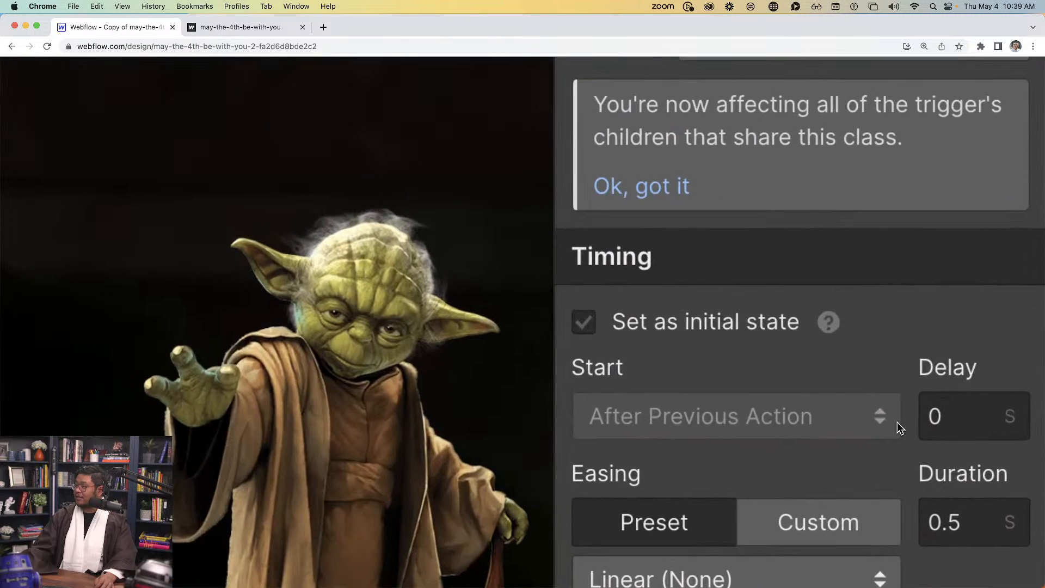
{"action": "left_click", "coordinate": [743, 325]}
{"action": "scroll", "coordinate": [735, 527], "scroll_direction": "down", "scroll_amount": 3}
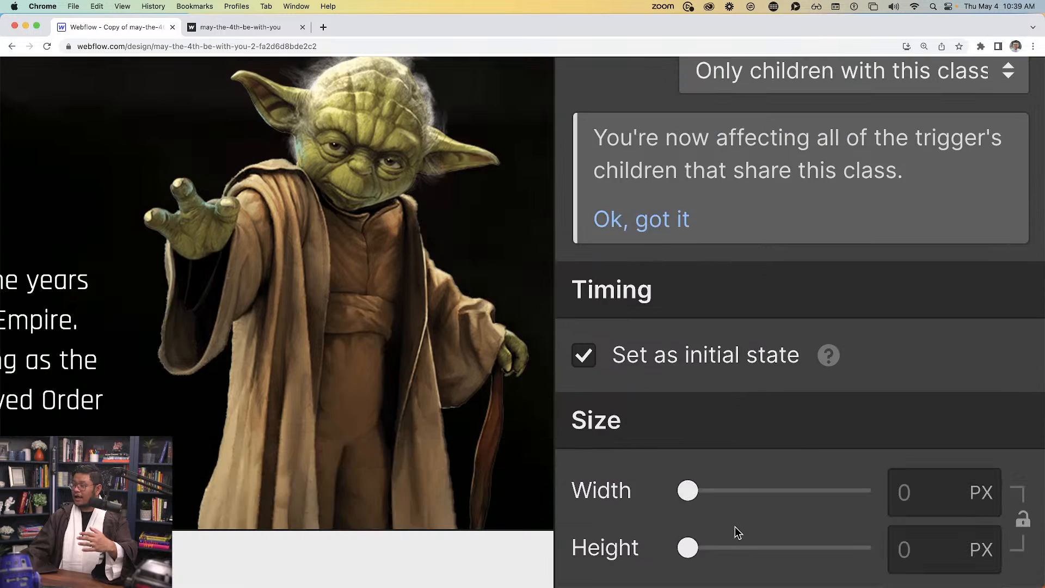
{"action": "left_click", "coordinate": [920, 547]}
{"action": "type", "text": "0"}
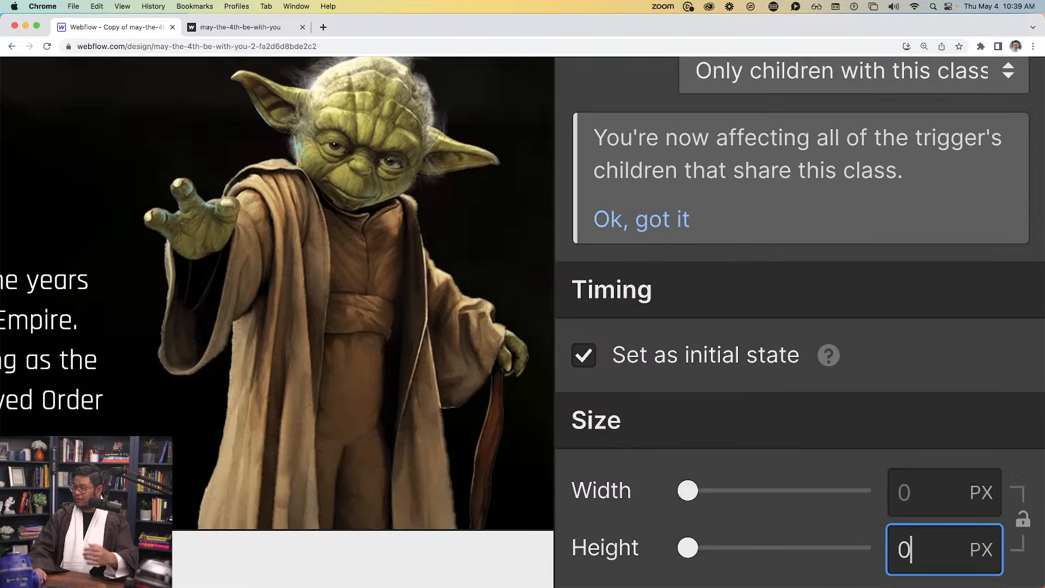
{"action": "key", "text": "Return"}
Append a second Size action at the end of the animation
{"action": "scroll", "coordinate": [953, 403], "scroll_direction": "down", "scroll_amount": 5}
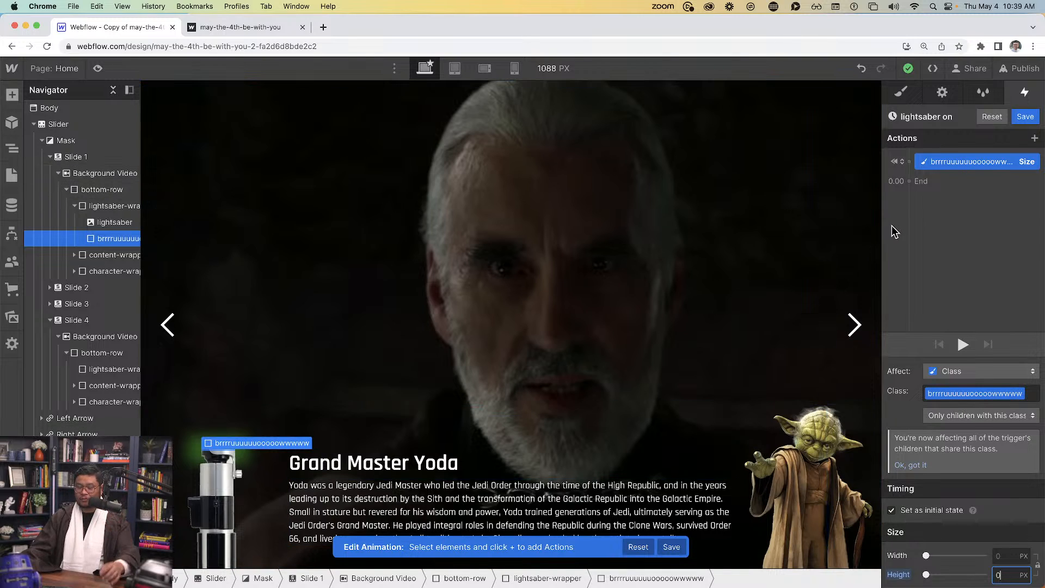
{"action": "left_click", "coordinate": [922, 184]}
{"action": "left_click", "coordinate": [945, 418]}
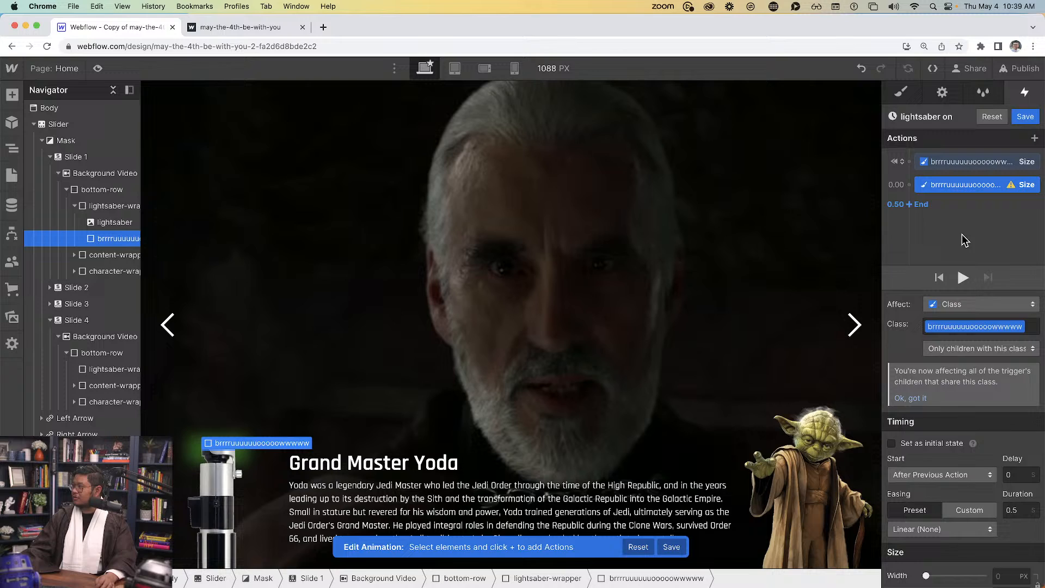
Reopen the 'lightsaber on' animation and select its second Size step
{"action": "left_click", "coordinate": [918, 204]}
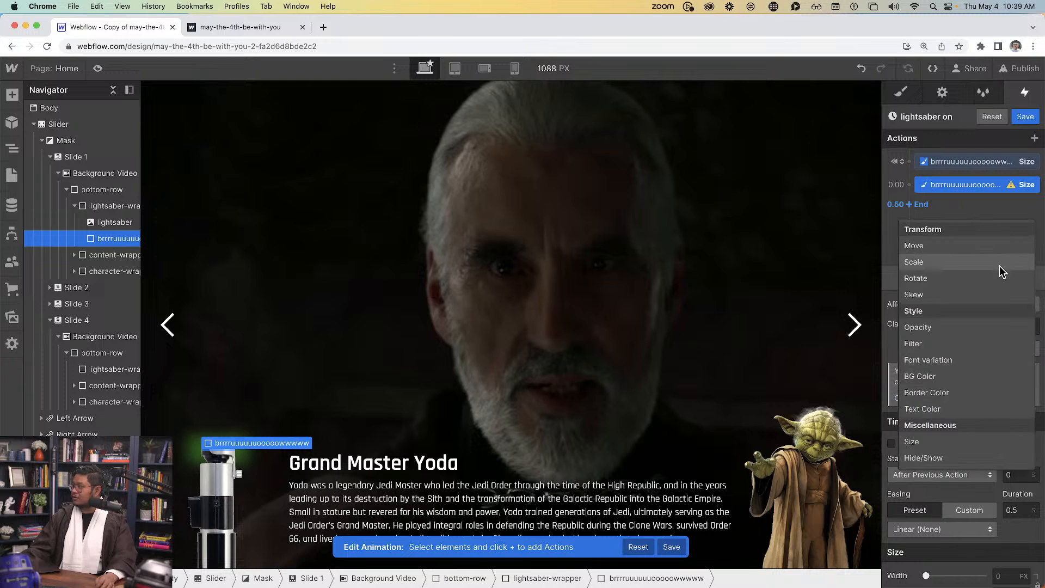
{"action": "left_click", "coordinate": [862, 216]}
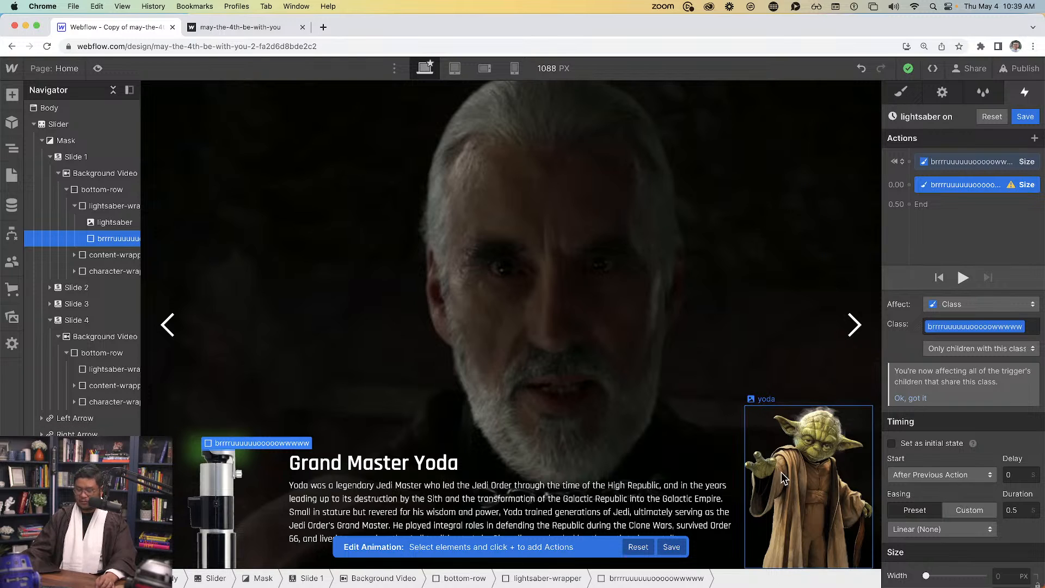
{"action": "left_click", "coordinate": [671, 547]}
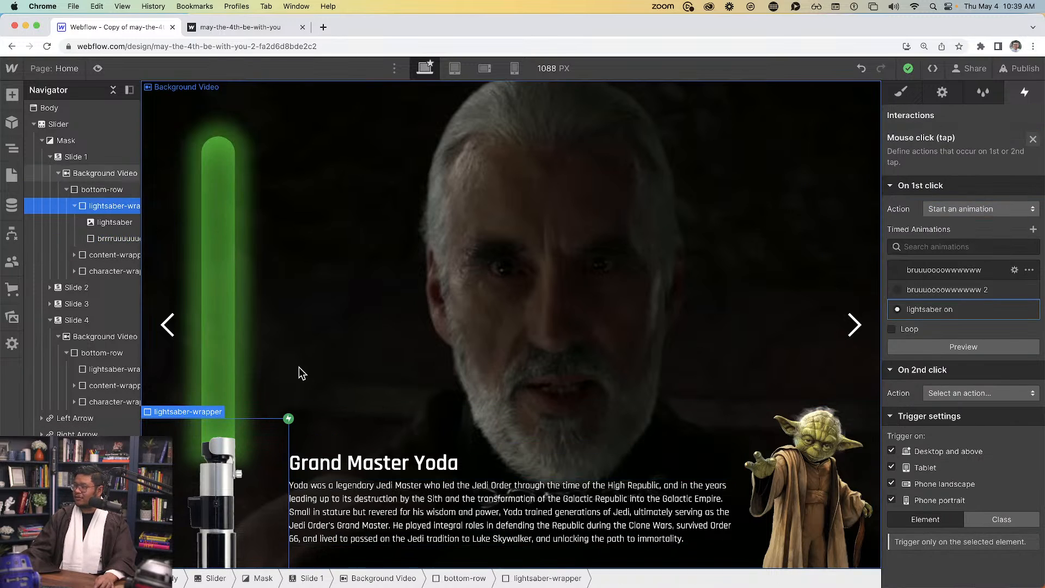
{"action": "left_click", "coordinate": [947, 312]}
{"action": "left_click", "coordinate": [976, 185]}
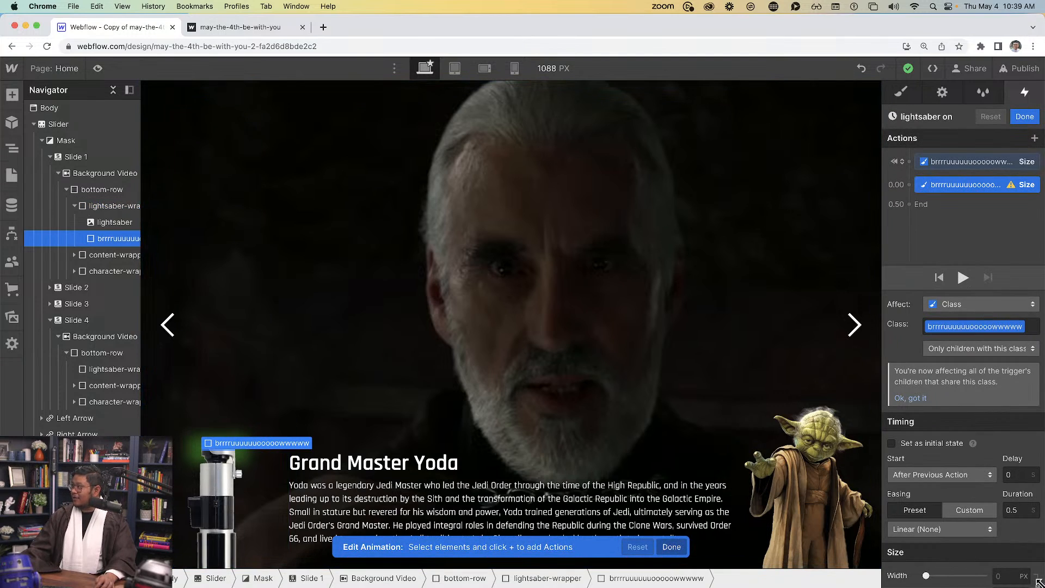
{"action": "left_click_drag", "start_coordinate": [1039, 583], "coordinate": [1041, 540]}
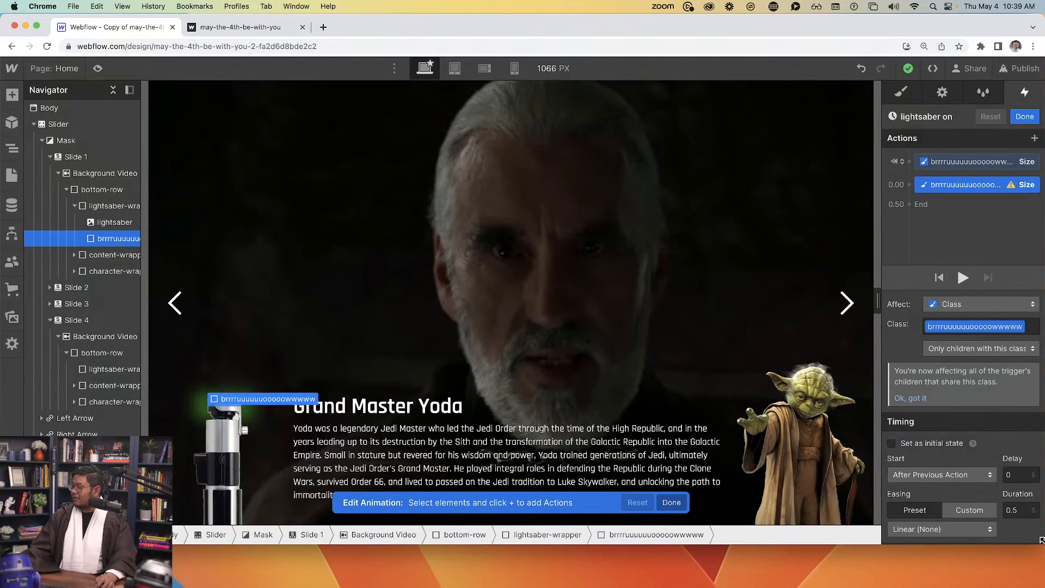
{"action": "scroll", "coordinate": [979, 503], "scroll_direction": "down", "scroll_amount": 2}
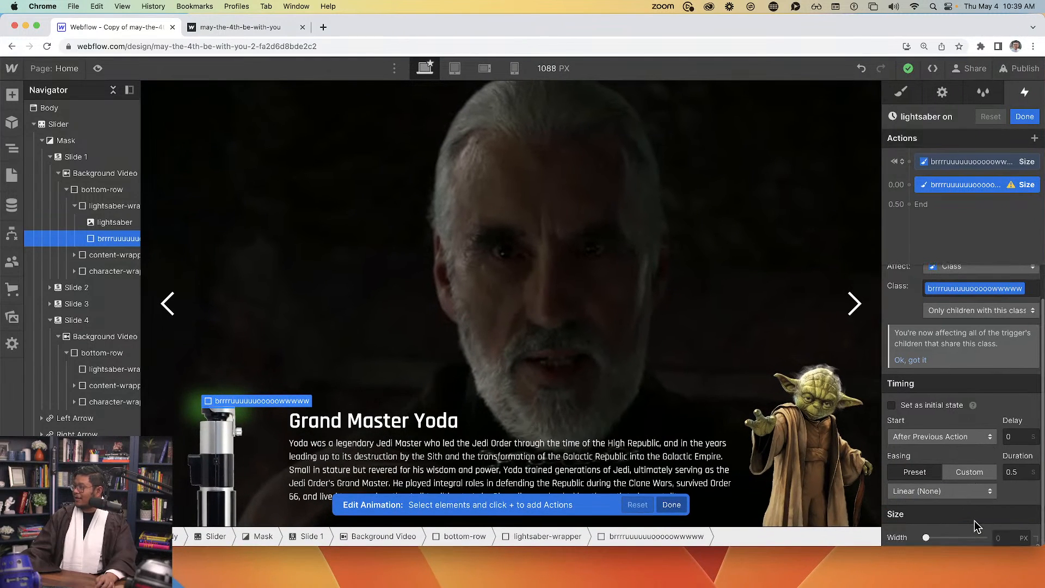
Make the second Size step an animated growth to 460 px height and preview it
{"action": "left_click", "coordinate": [943, 405]}
{"action": "left_click", "coordinate": [1010, 531]}
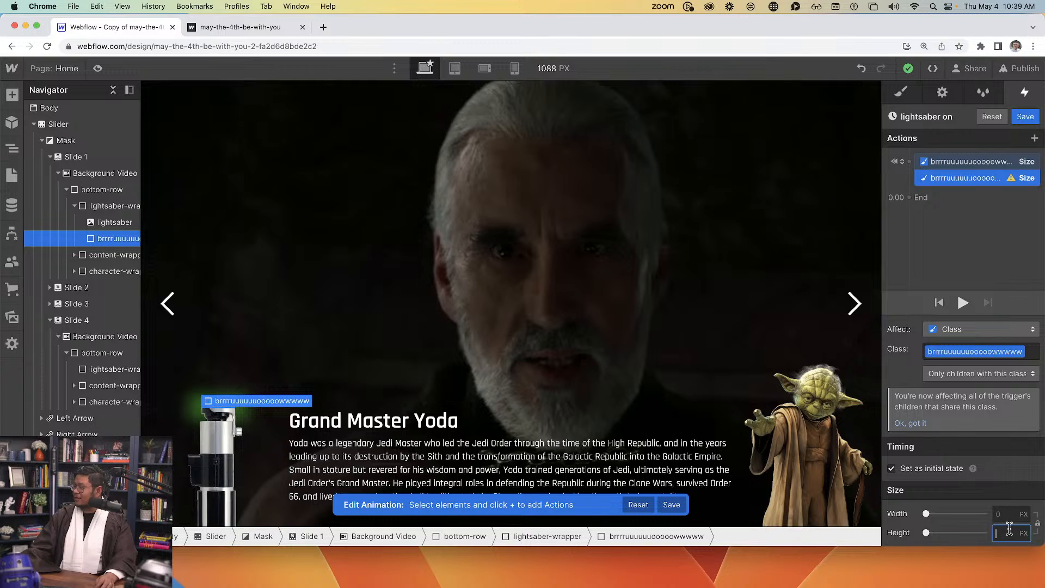
{"action": "key", "text": "ctrl+alt+Return"}
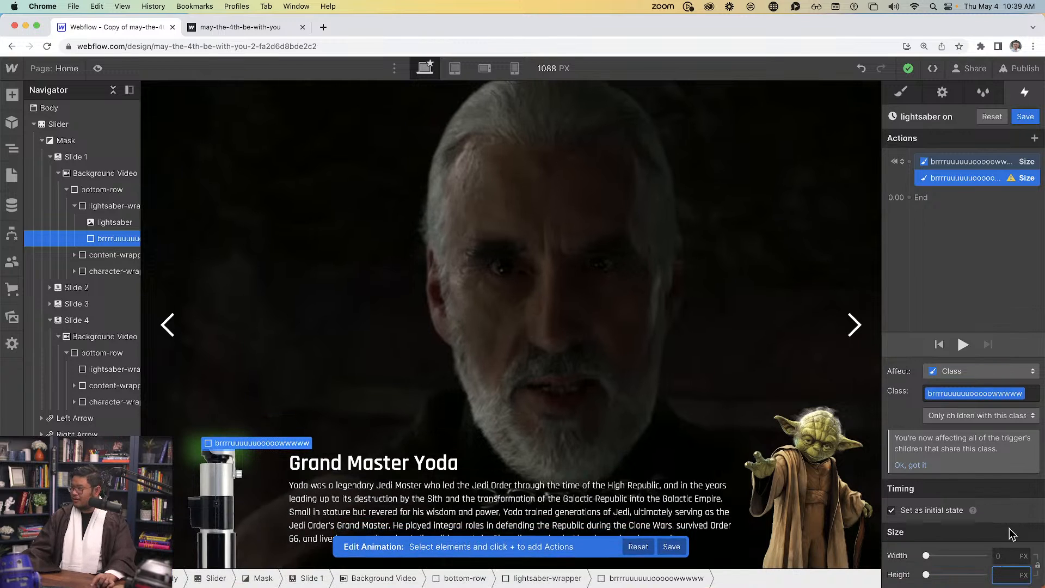
{"action": "type", "text": "406"}
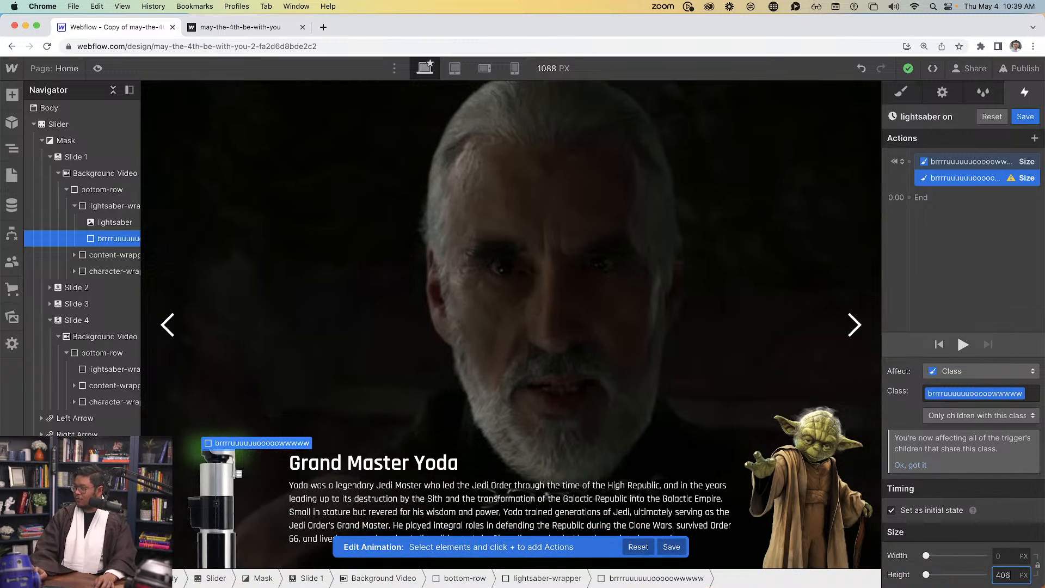
{"action": "type", "text": "0"}
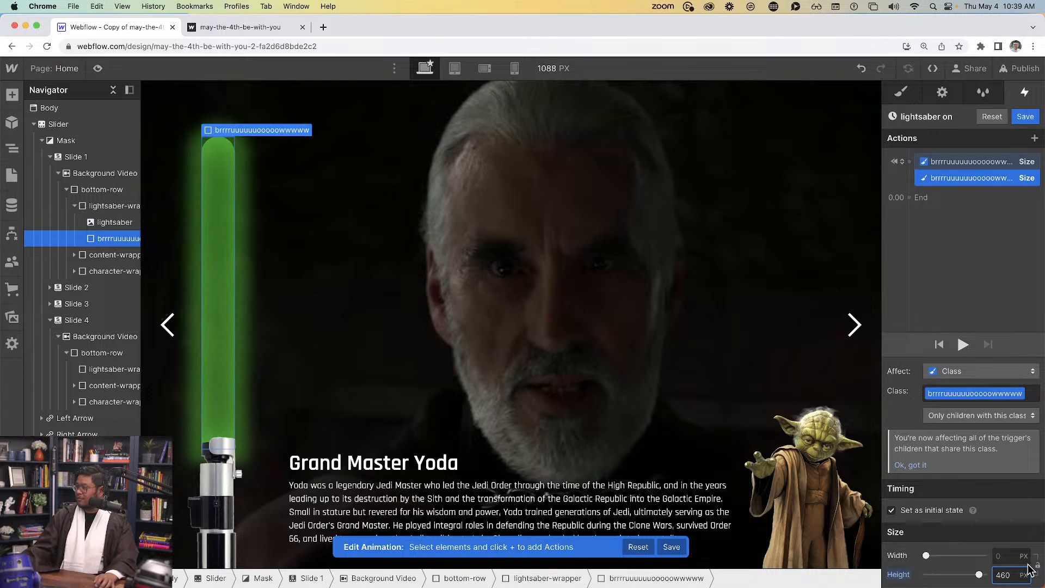
{"action": "left_click", "coordinate": [957, 514]}
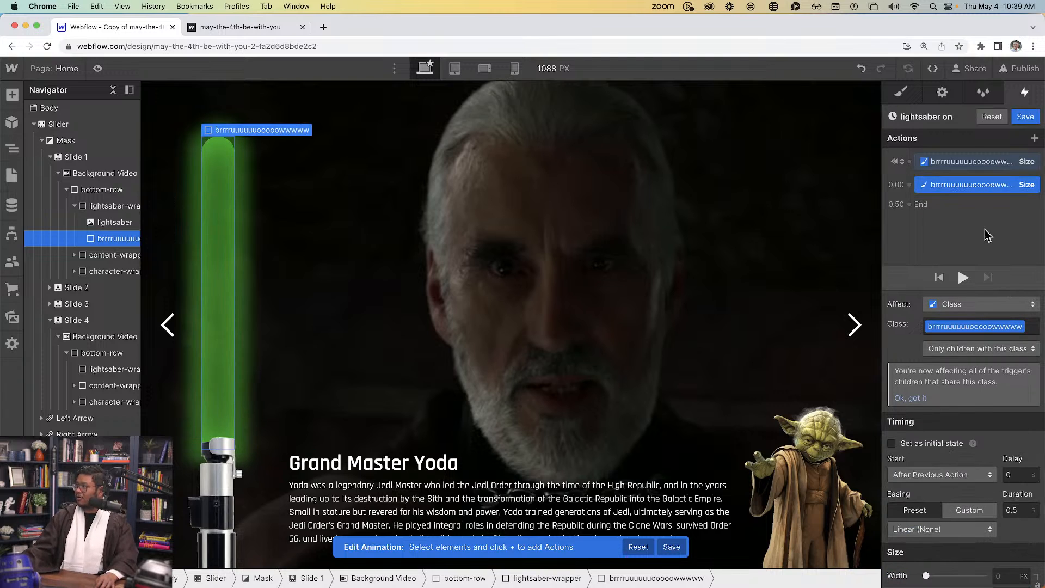
{"action": "left_click", "coordinate": [965, 279]}
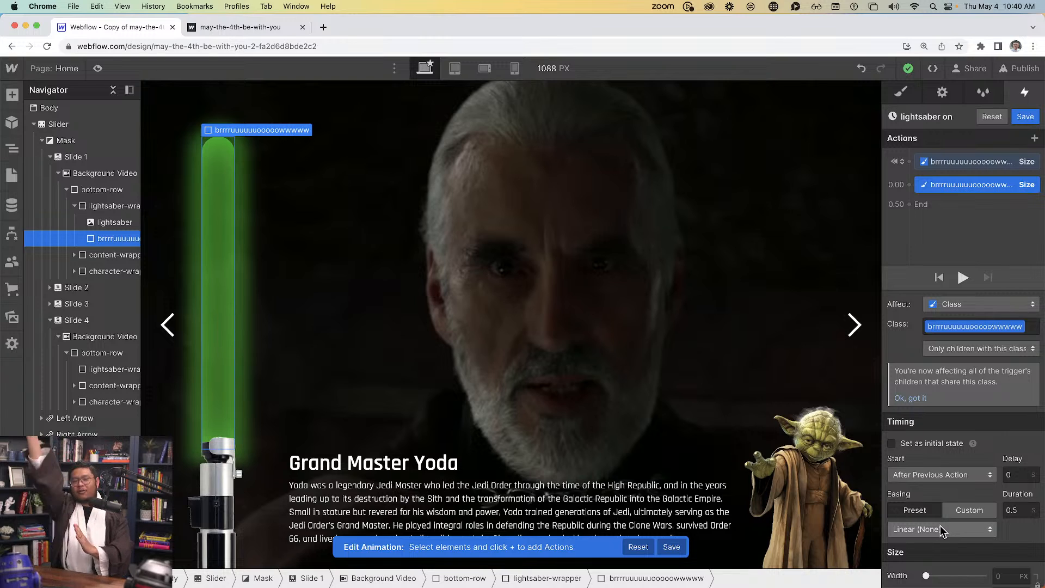
Apply In Expo easing to the blade growth, replay the preview, and save the animation
{"action": "left_click", "coordinate": [939, 529]}
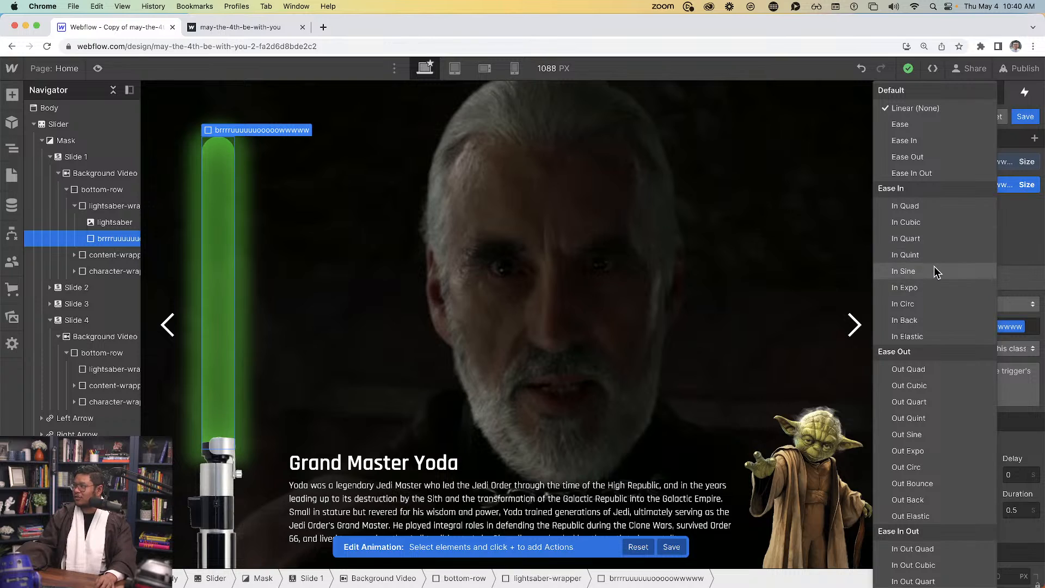
{"action": "left_click", "coordinate": [934, 288]}
{"action": "left_click", "coordinate": [966, 280]}
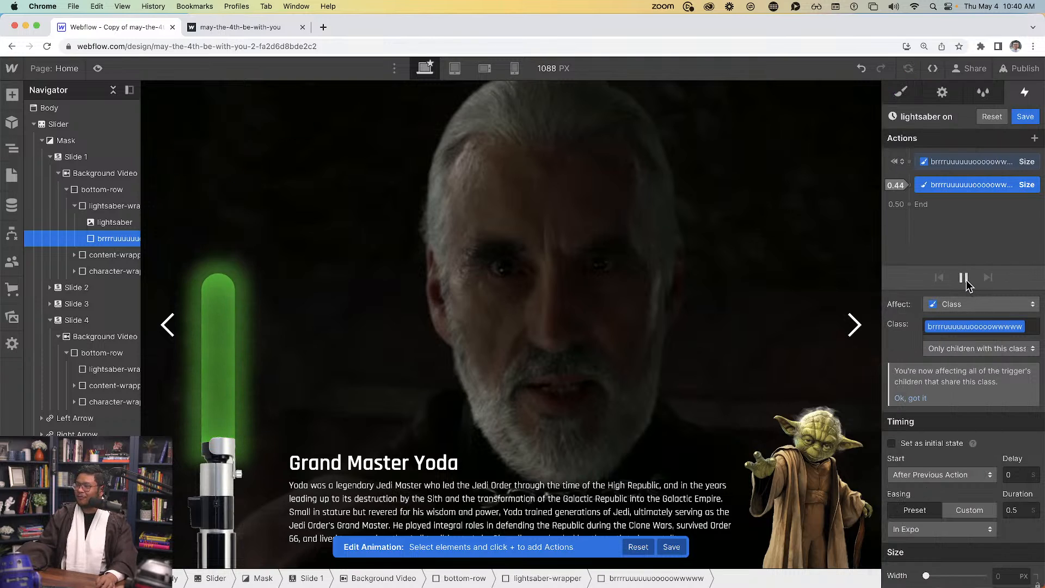
{"action": "left_click", "coordinate": [964, 278]}
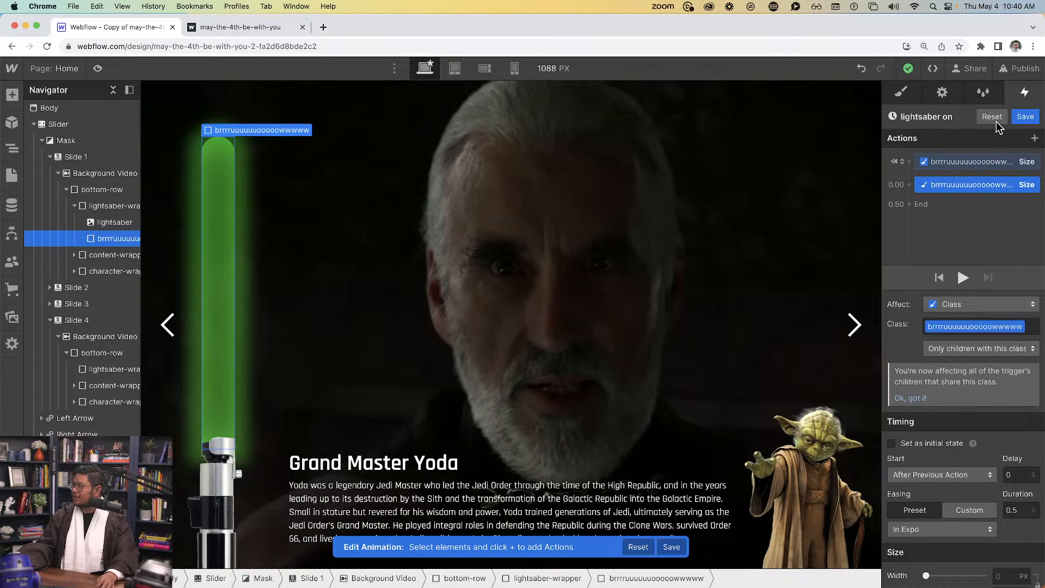
{"action": "left_click", "coordinate": [1025, 116]}
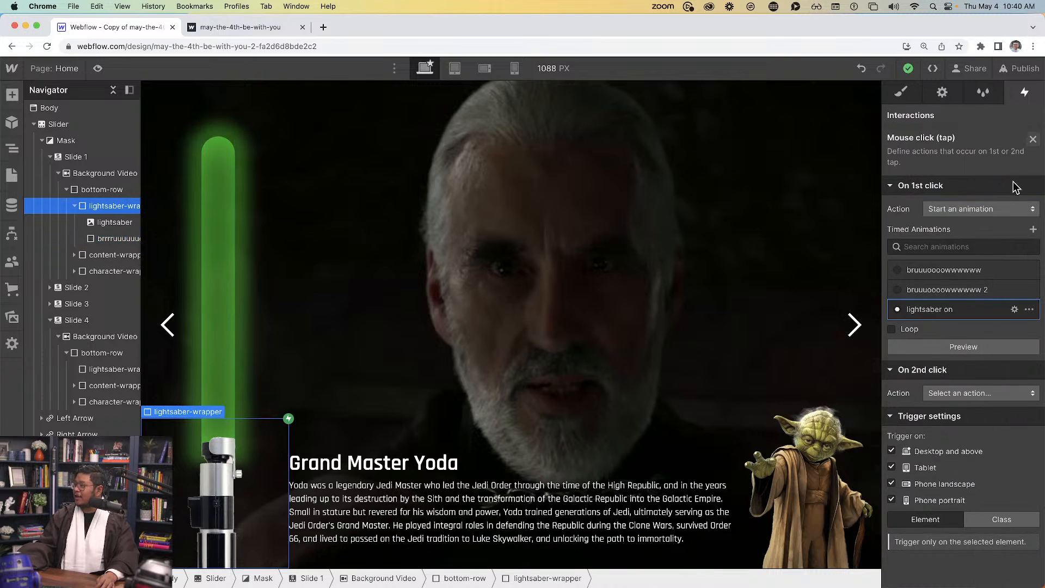
Make the hilt's second click start an animation, and duplicate 'lightsaber on' as 'lightsaber on 2'
{"action": "left_click", "coordinate": [961, 393]}
{"action": "left_click", "coordinate": [952, 255]}
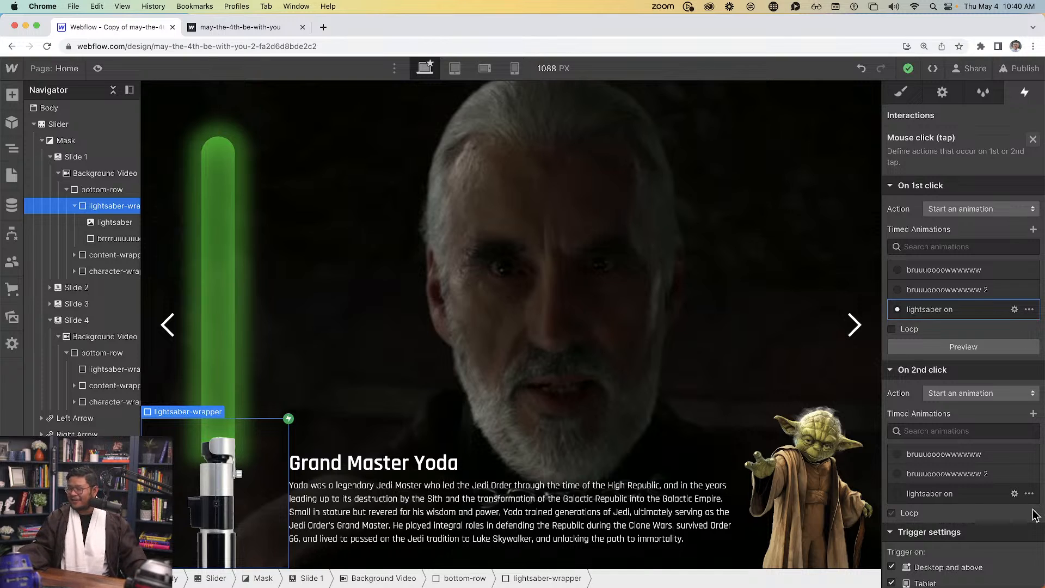
{"action": "left_click", "coordinate": [1033, 494]}
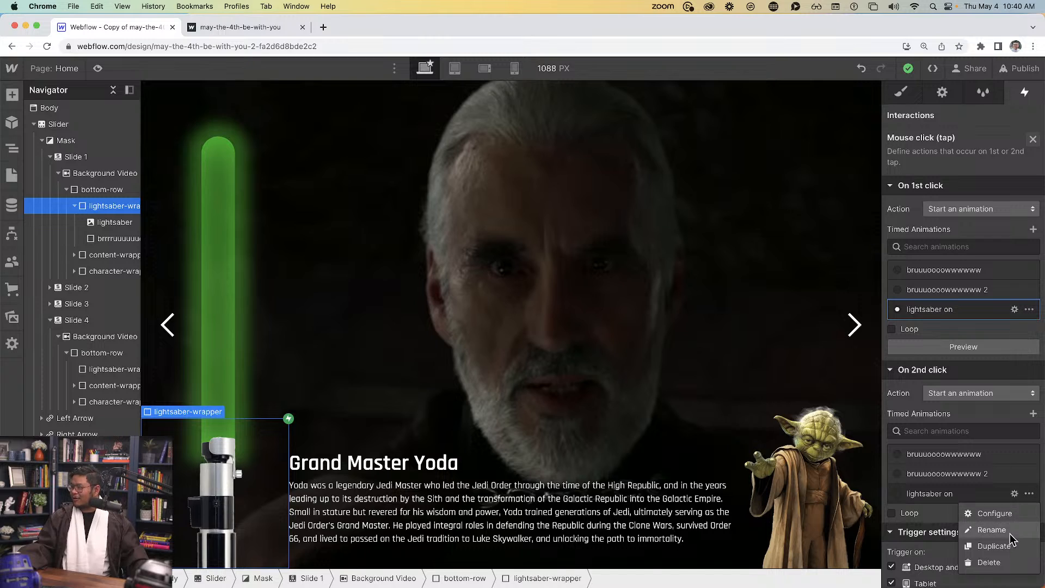
{"action": "left_click", "coordinate": [1003, 551]}
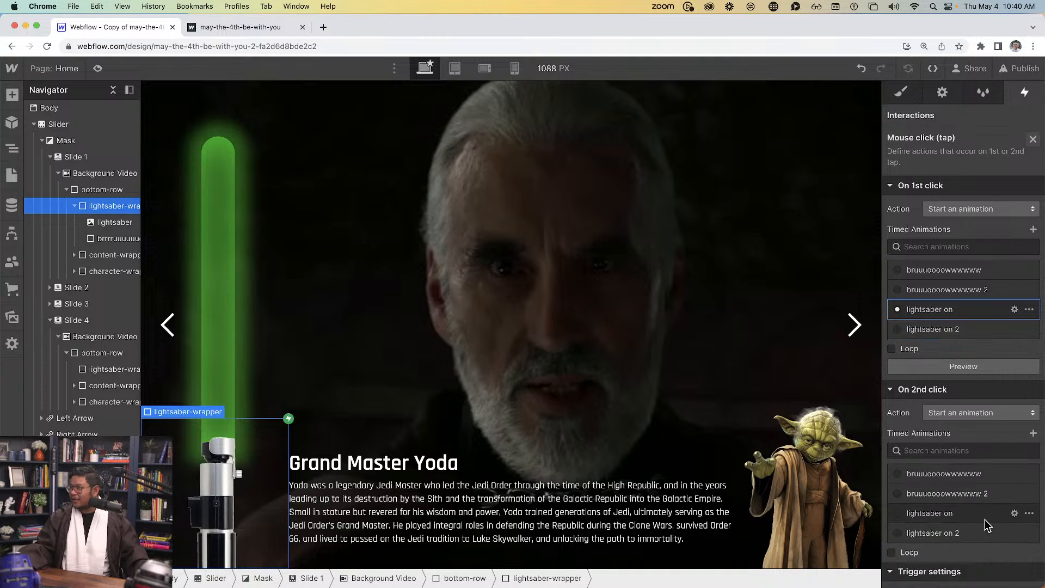
Rename the 'lightsaber on 2' animation to 'lightsaber off'
{"action": "left_click", "coordinate": [948, 535]}
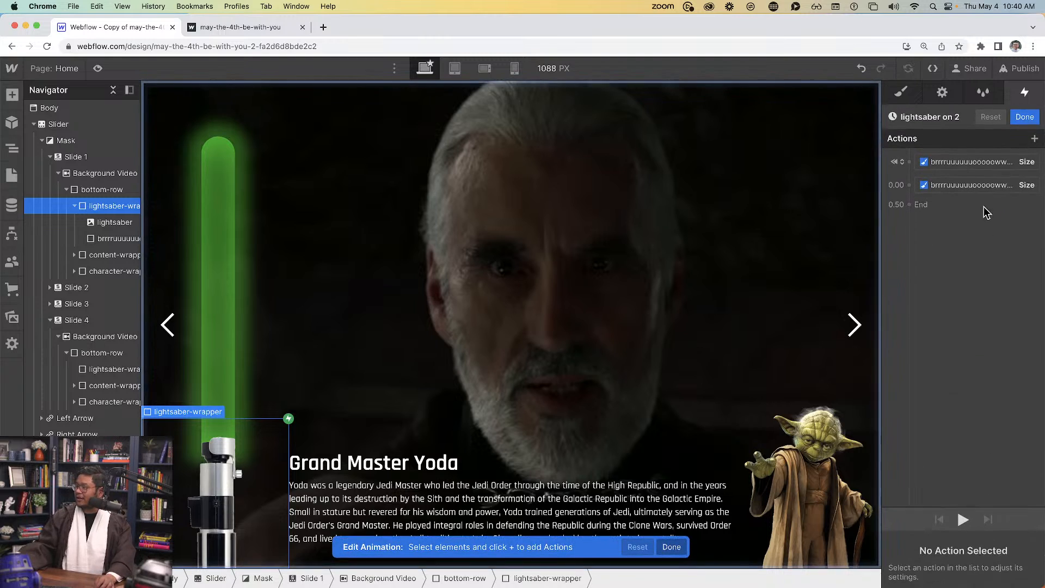
{"action": "left_click", "coordinate": [958, 117]}
{"action": "left_click", "coordinate": [958, 117]}
{"action": "key", "text": "BackSpace"}
{"action": "key", "text": "BackSpace"}
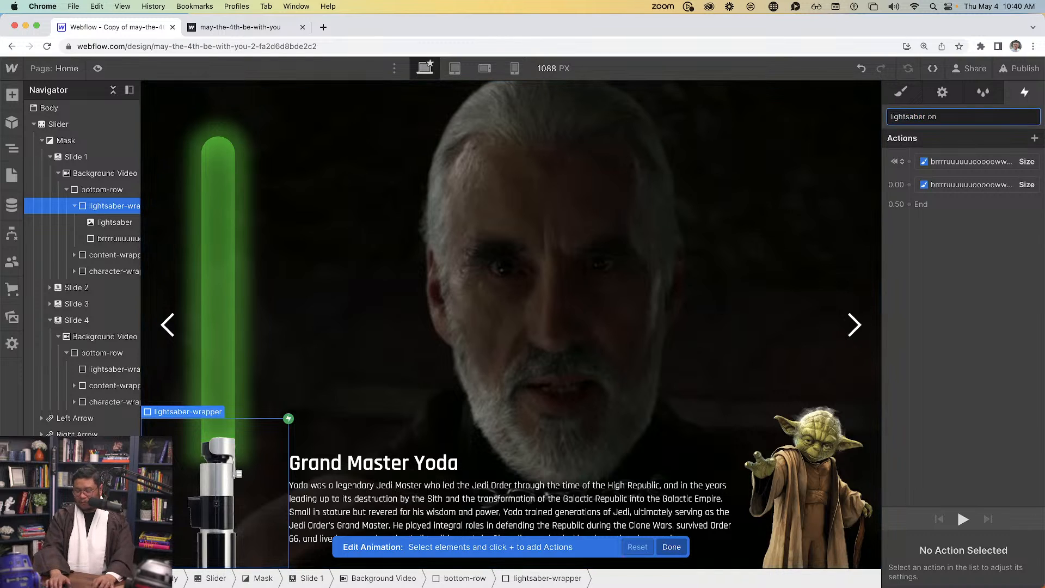
{"action": "type", "text": "ff"}
{"action": "key", "text": "Return"}
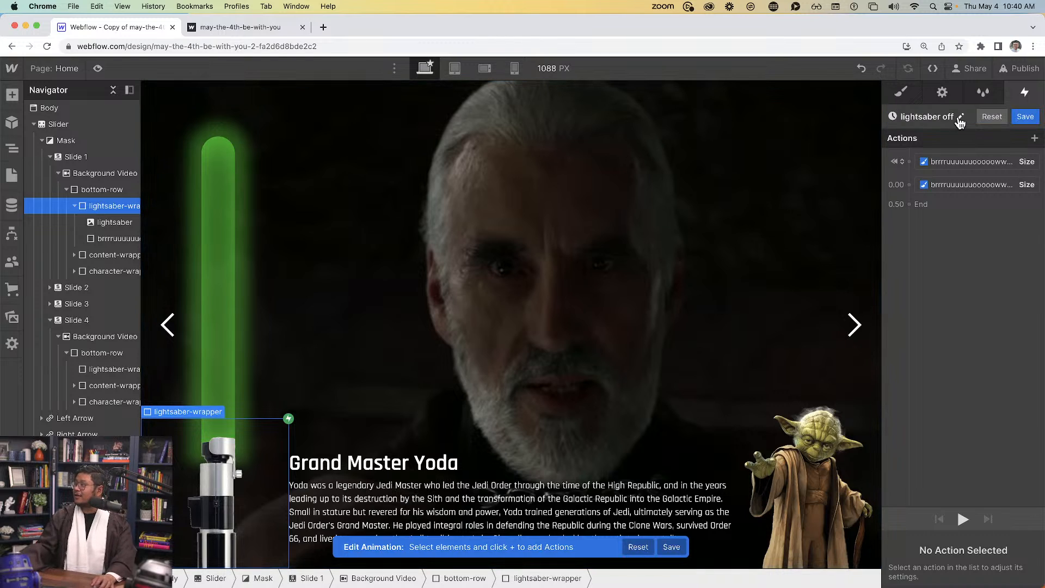
Delete the second Size action, animate the 0.5 s blade shrink with In Expo easing, and save
{"action": "left_click", "coordinate": [936, 185]}
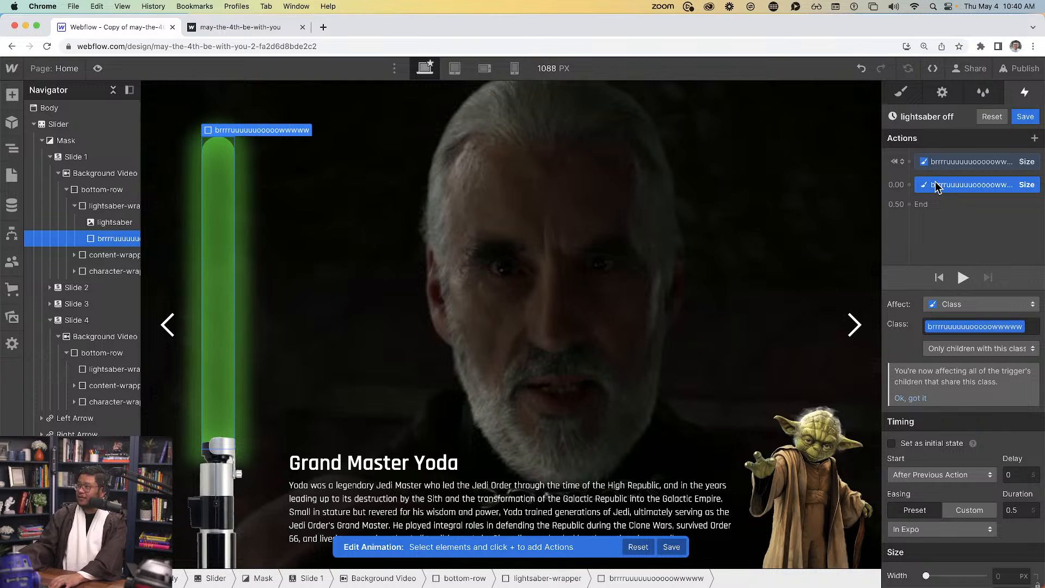
{"action": "key", "text": "Delete"}
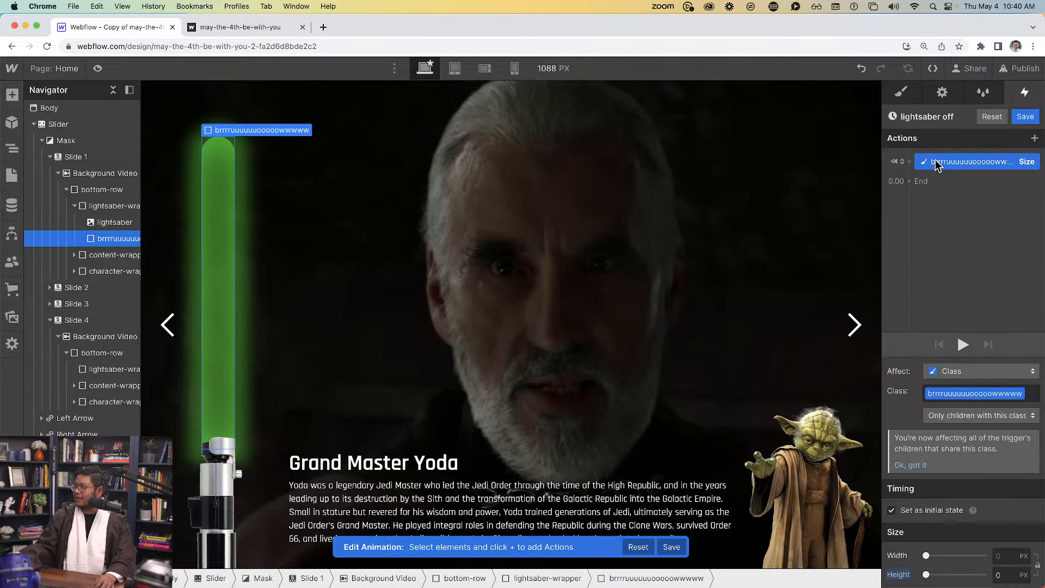
{"action": "left_click", "coordinate": [923, 510]}
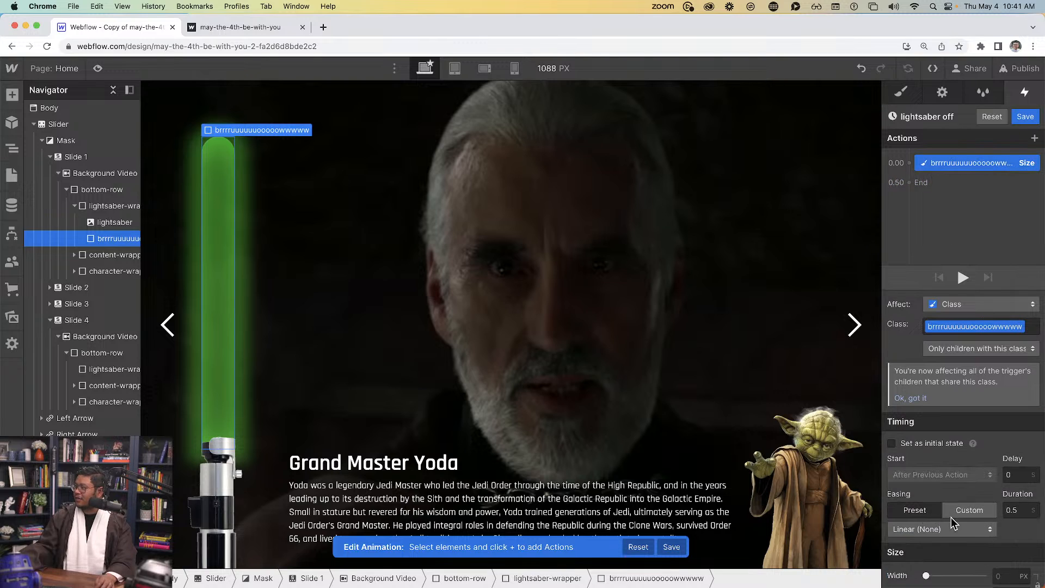
{"action": "left_click", "coordinate": [937, 529]}
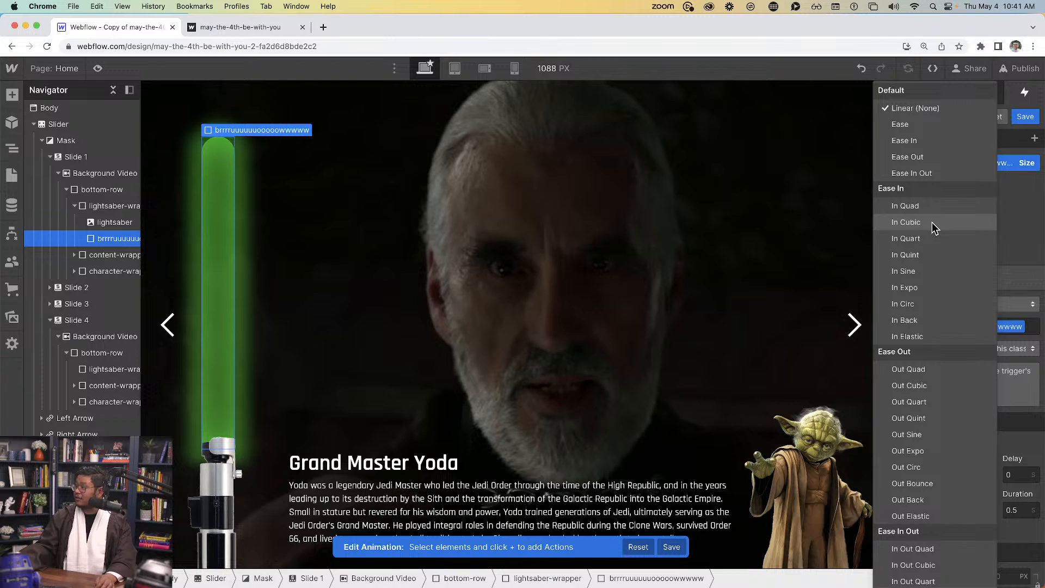
{"action": "left_click", "coordinate": [935, 288]}
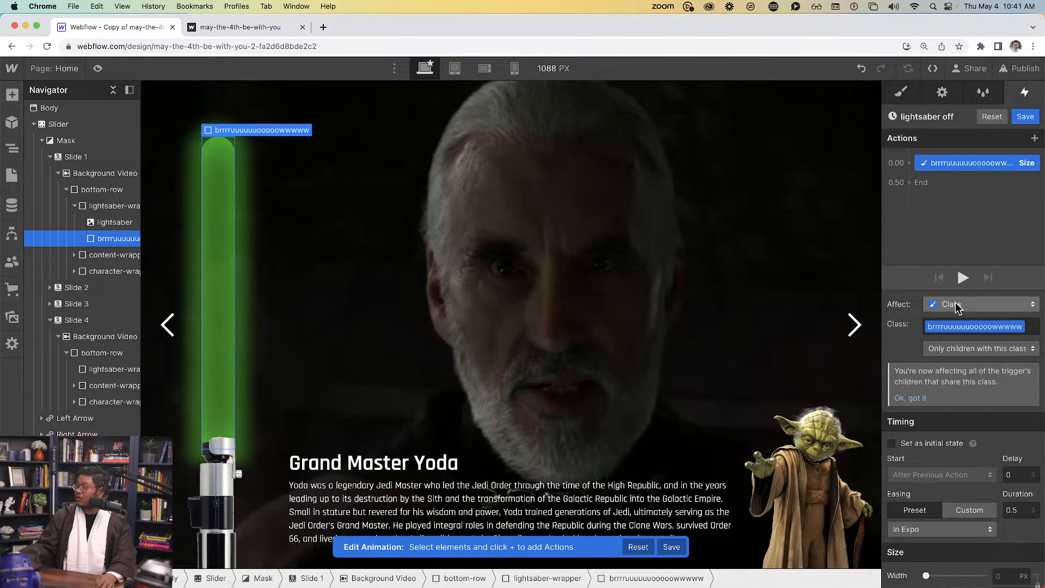
{"action": "left_click", "coordinate": [1026, 118]}
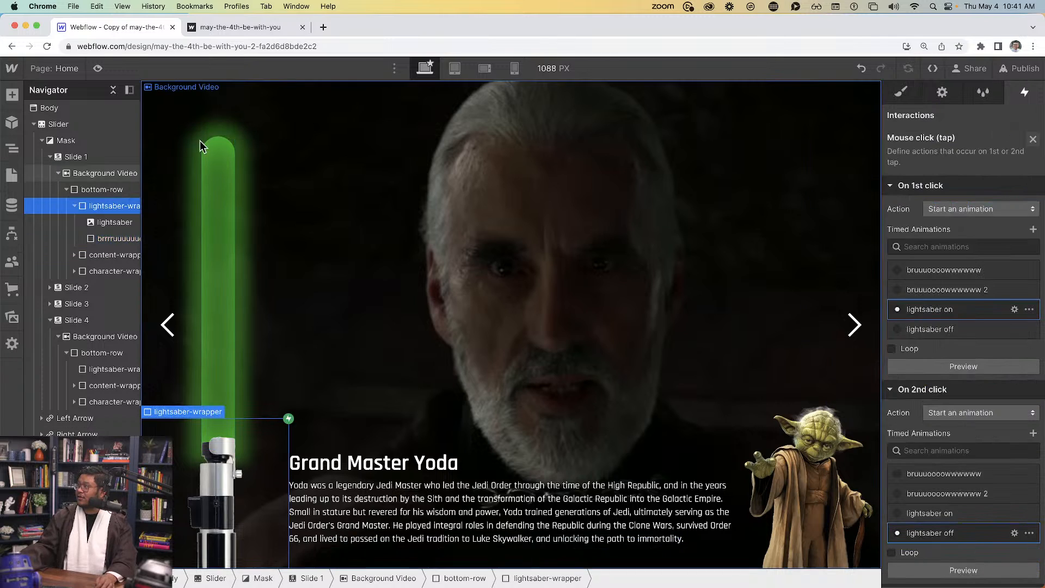
{"action": "left_click", "coordinate": [97, 68]}
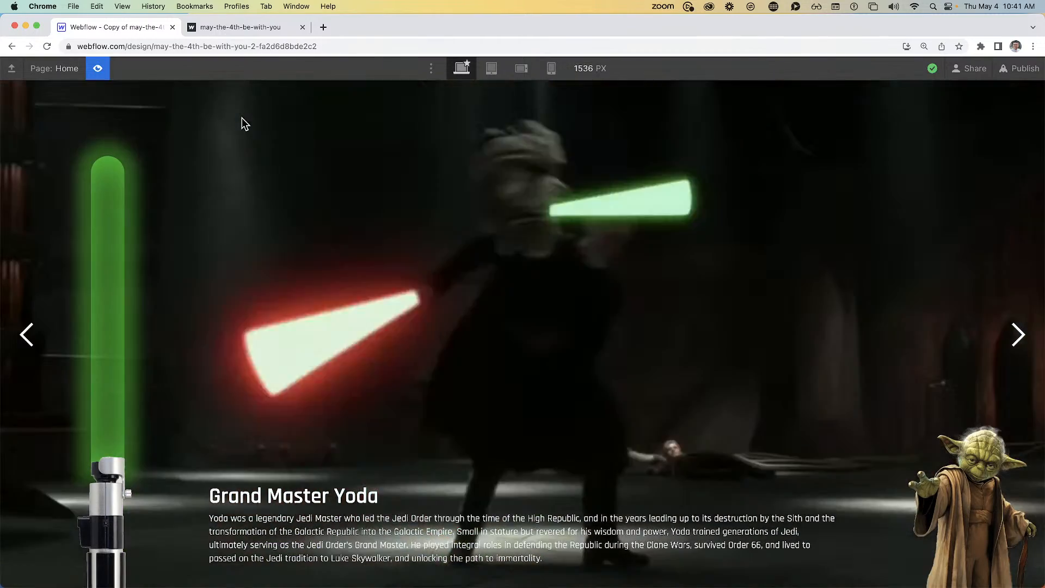
{"action": "left_click", "coordinate": [99, 65]}
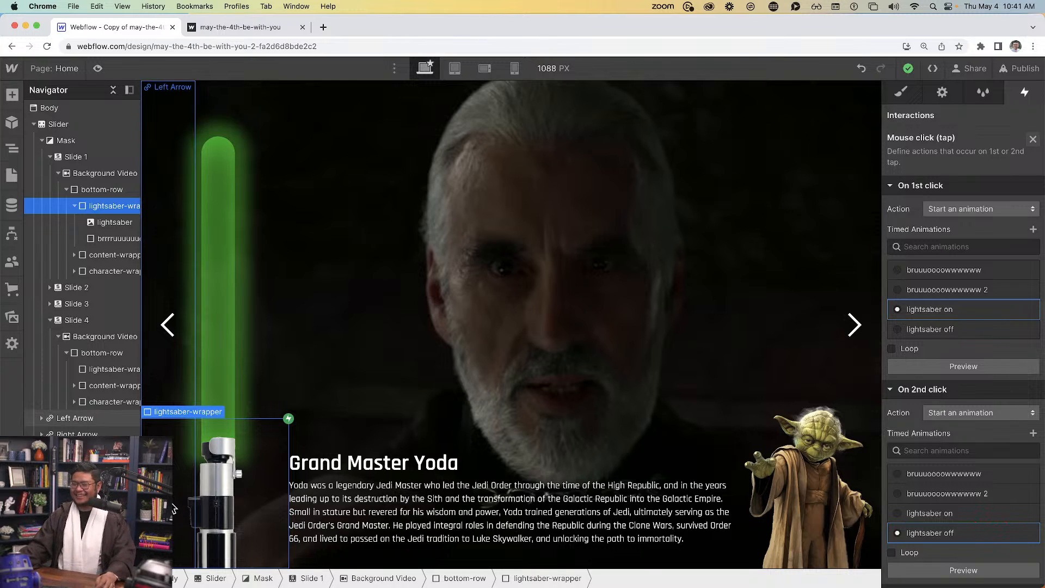
Paste a copy of the green blade beside the anakin-hilt image on Slide 2
{"action": "left_click", "coordinate": [218, 255]}
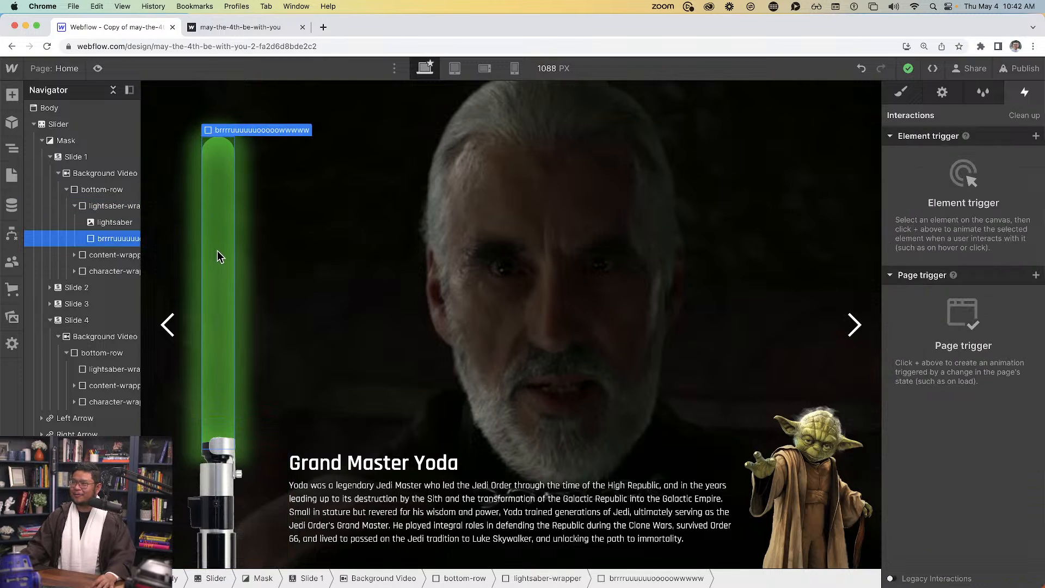
{"action": "left_click", "coordinate": [332, 248]}
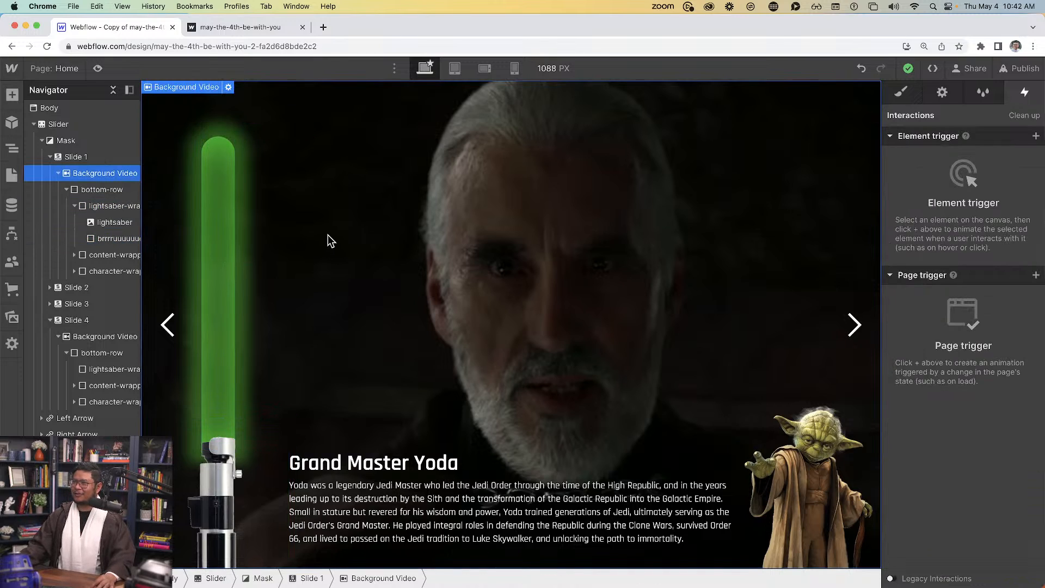
{"action": "left_click", "coordinate": [112, 243]}
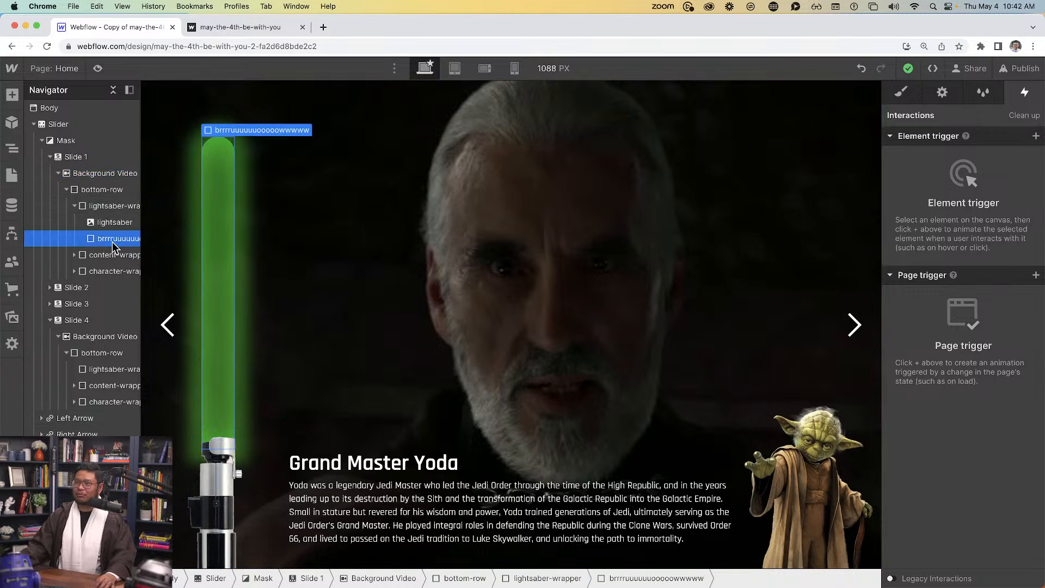
{"action": "left_click", "coordinate": [76, 288]}
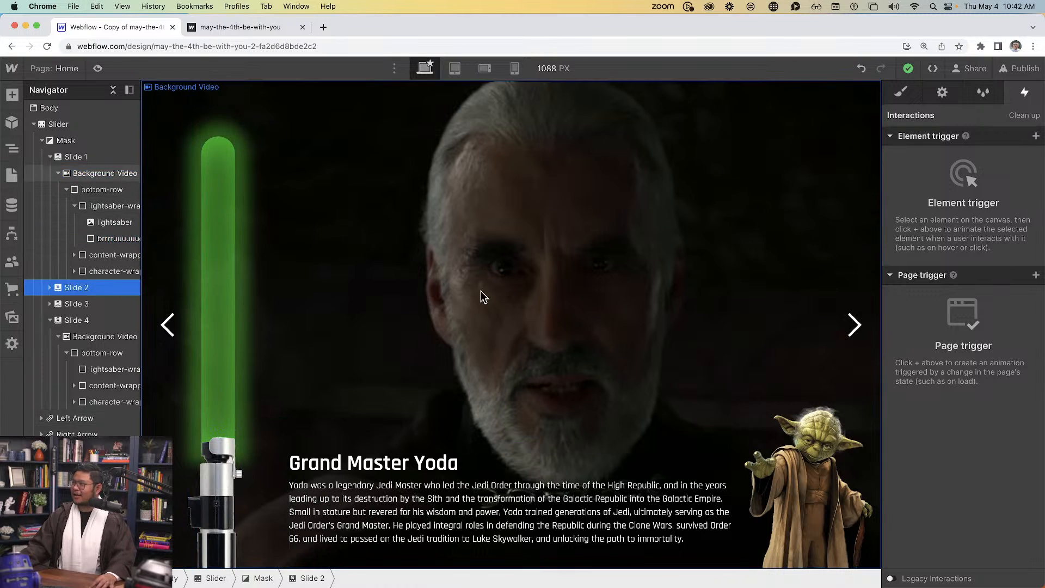
{"action": "left_click", "coordinate": [942, 94]}
{"action": "left_click", "coordinate": [227, 453]}
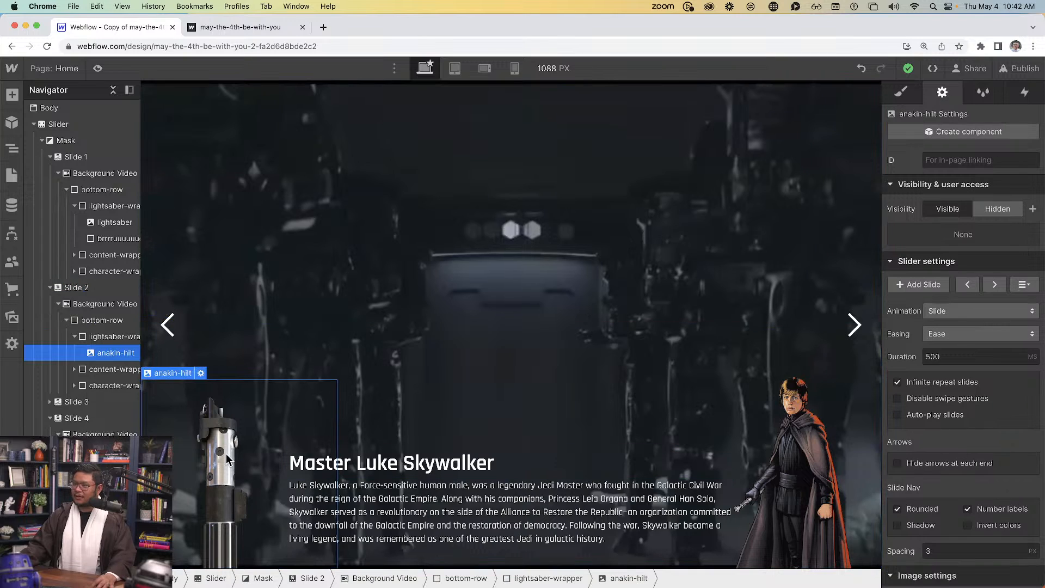
{"action": "key", "text": "cmd+v"}
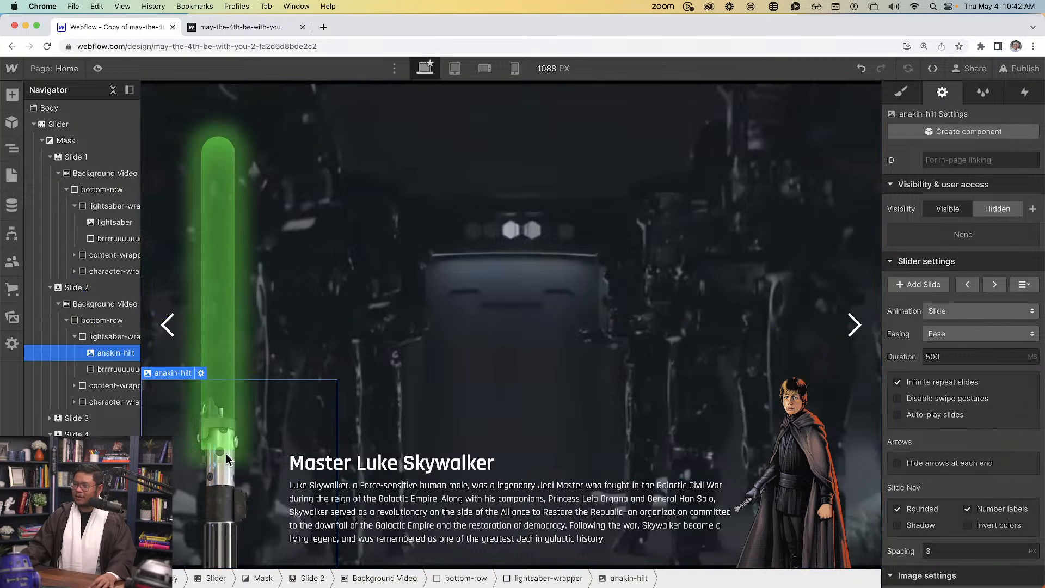
{"action": "left_click", "coordinate": [103, 371]}
{"action": "left_click", "coordinate": [899, 95]}
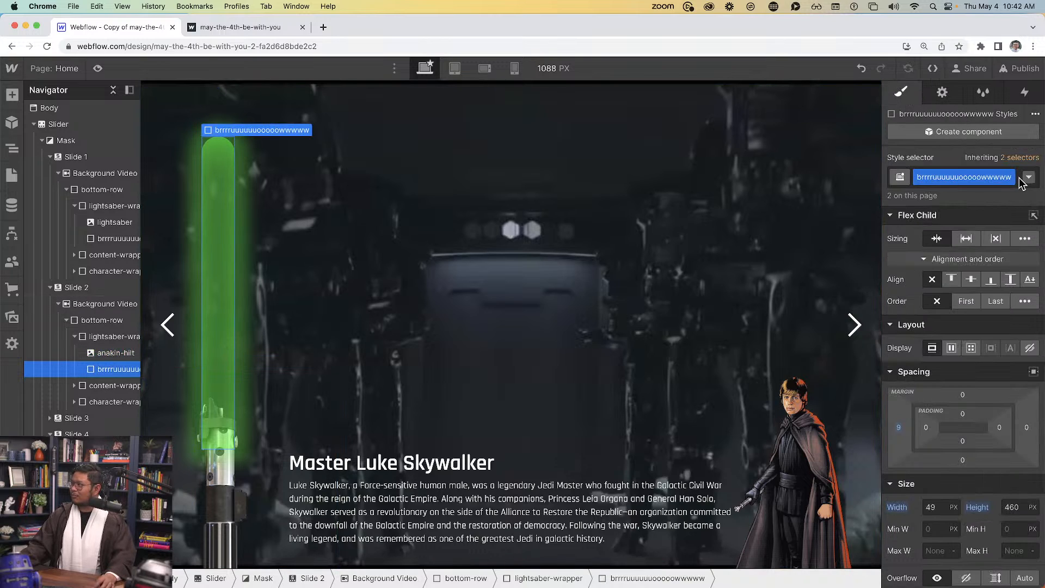
Give Luke's blade a 'lightsaber-luke' combo class, replacing the mistaken 'luke' class
{"action": "left_click", "coordinate": [999, 194]}
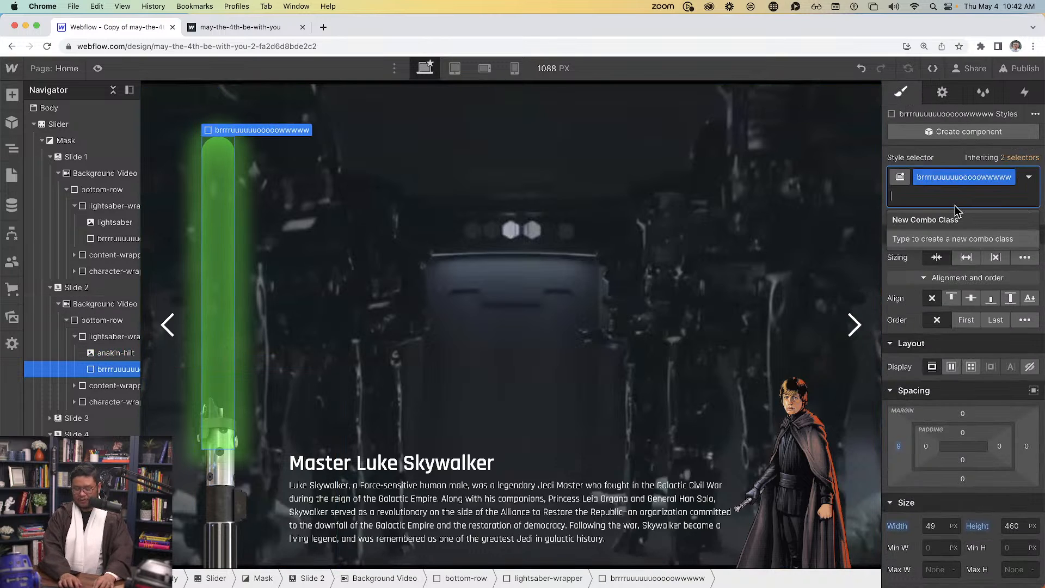
{"action": "type", "text": "luke"}
{"action": "key", "text": "Return"}
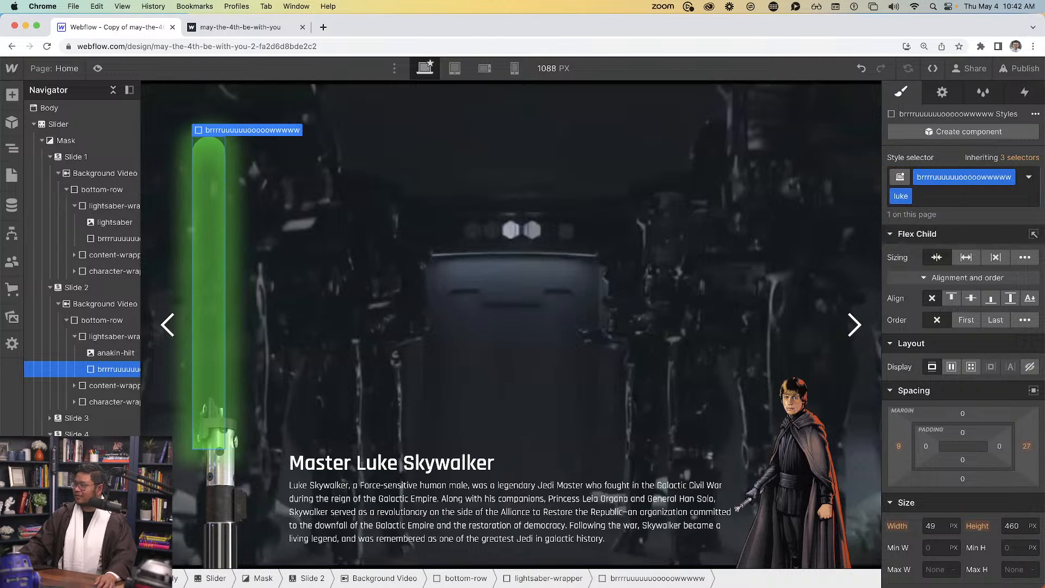
{"action": "key", "text": "super+z"}
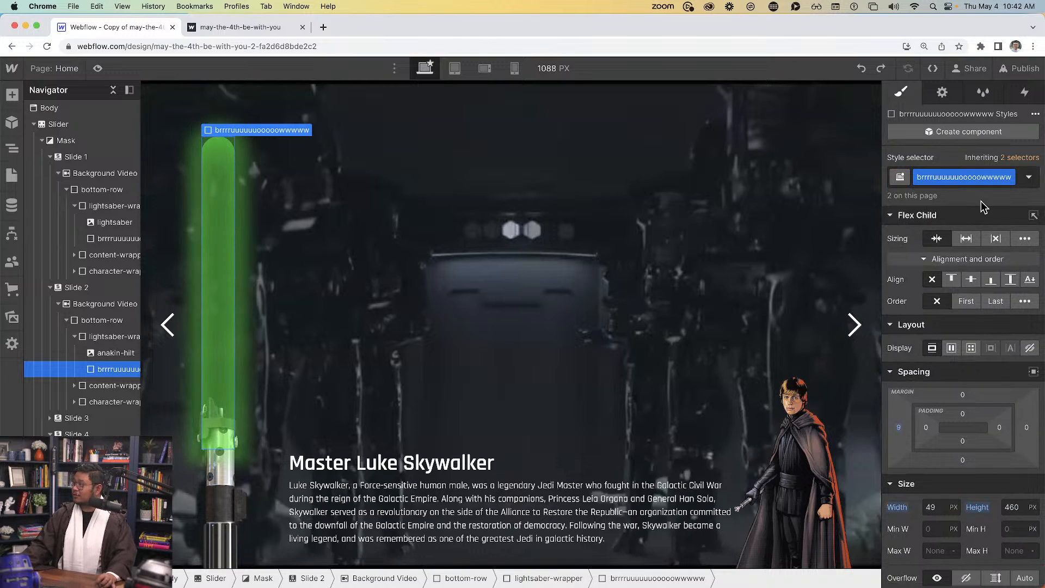
{"action": "left_click", "coordinate": [1007, 185]}
{"action": "type", "text": "light"}
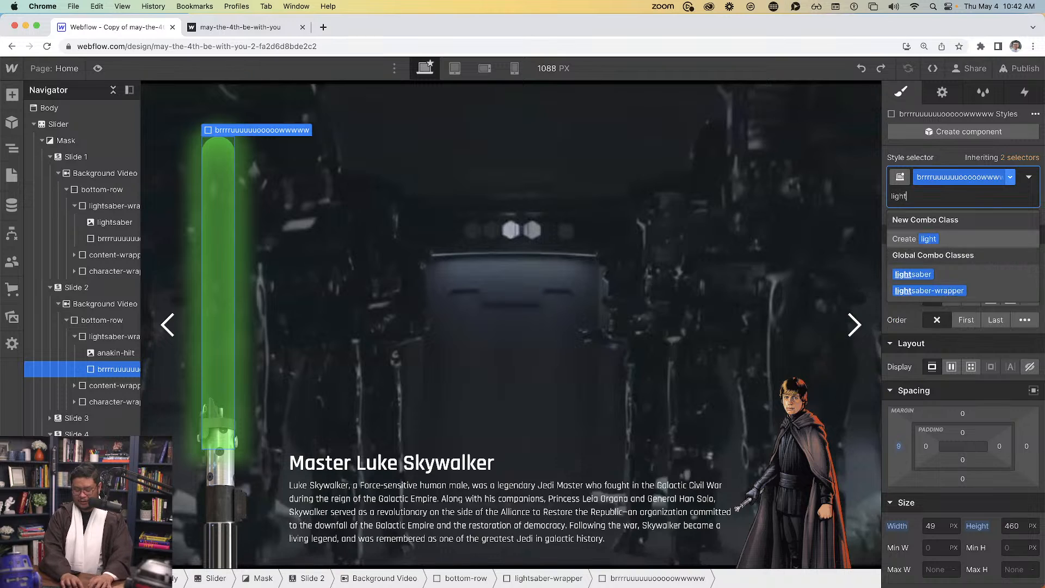
{"action": "type", "text": "saber-luke"}
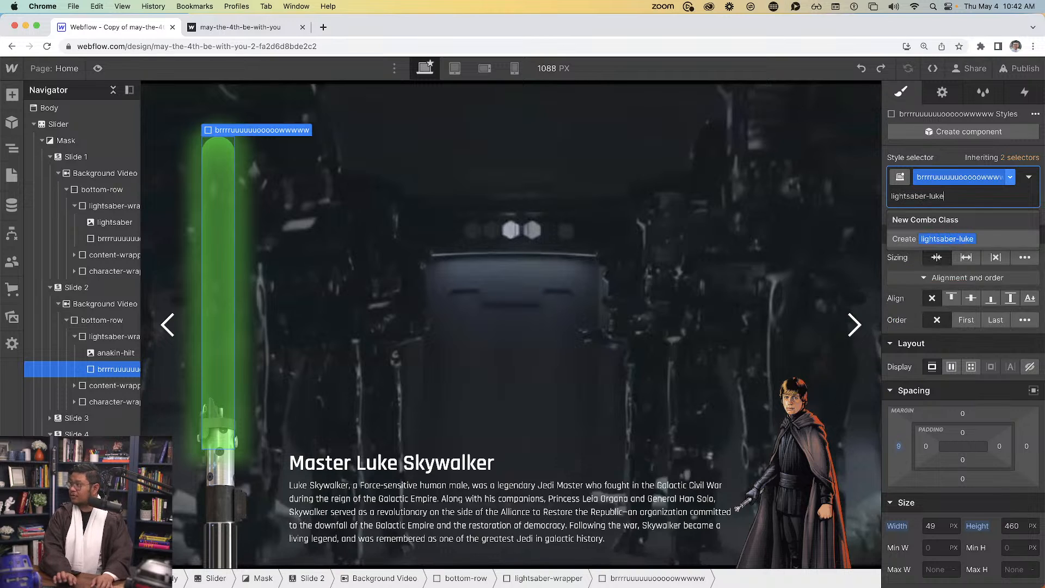
{"action": "key", "text": "Return"}
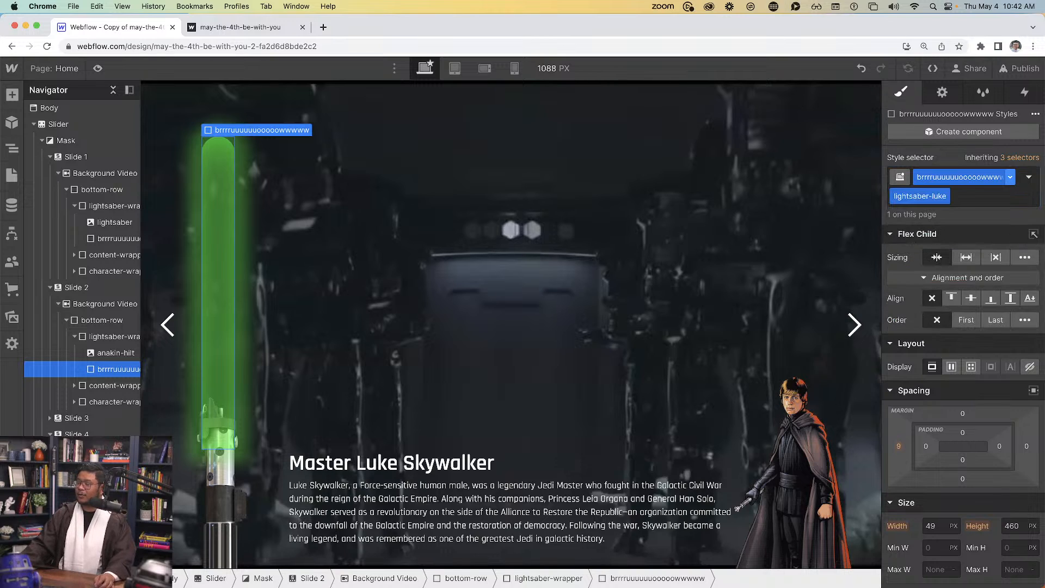
Shift the blade right with a 21 px left margin and narrow its width to 39
{"action": "scroll", "coordinate": [971, 435], "scroll_direction": "down", "scroll_amount": 3}
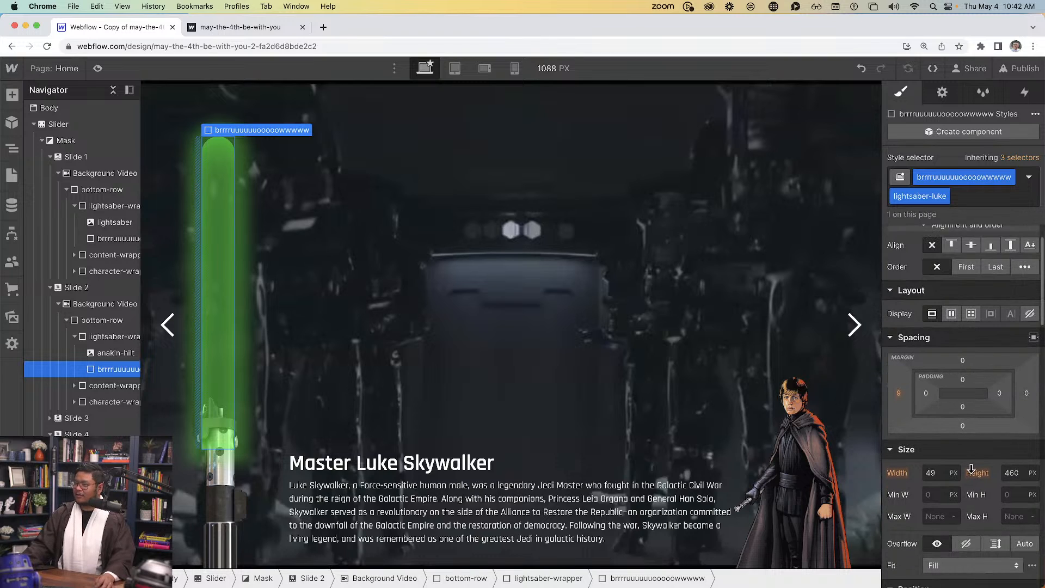
{"action": "scroll", "coordinate": [971, 465], "scroll_direction": "up", "scroll_amount": 2}
{"action": "scroll", "coordinate": [971, 465], "scroll_direction": "down", "scroll_amount": 2}
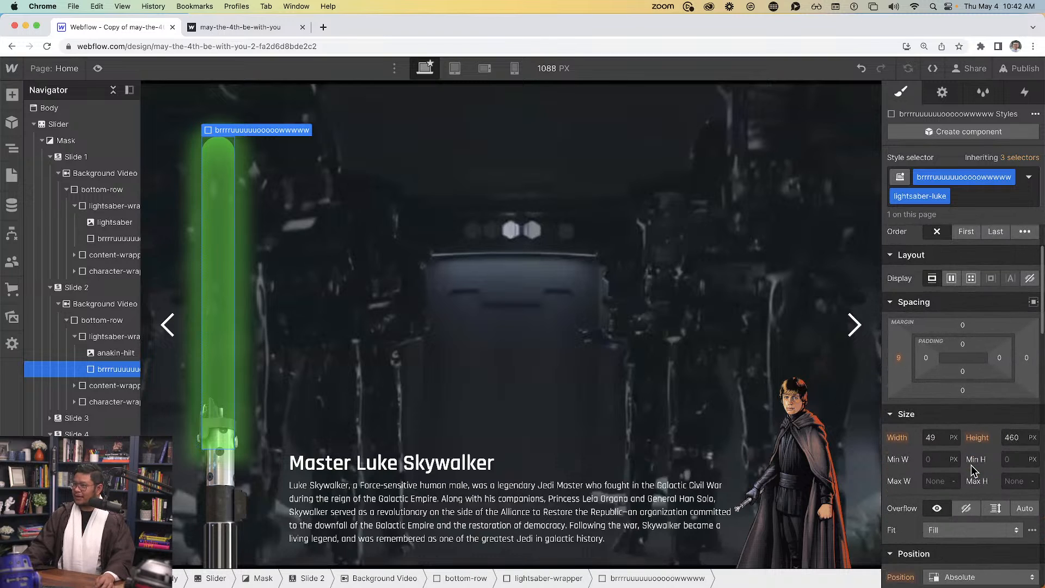
{"action": "scroll", "coordinate": [972, 464], "scroll_direction": "down", "scroll_amount": 4}
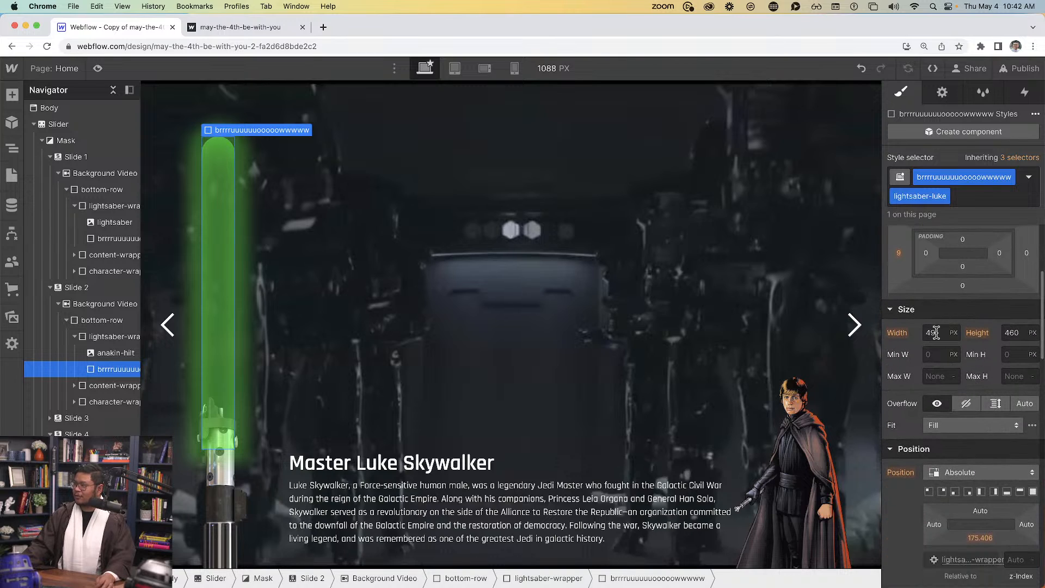
{"action": "type", "text": "48"}
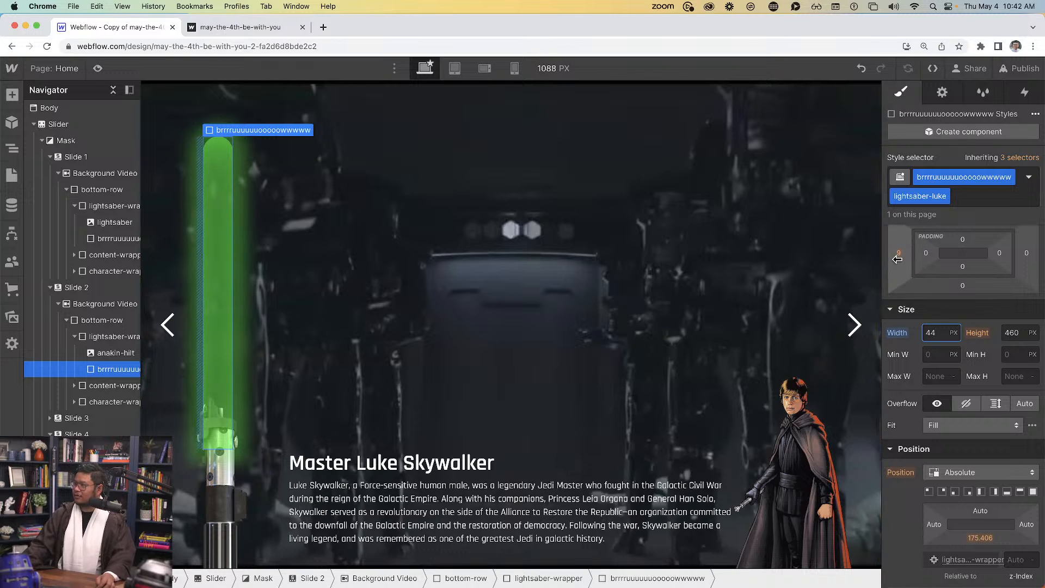
{"action": "left_click_drag", "start_coordinate": [899, 257], "coordinate": [889, 256]}
{"action": "left_click", "coordinate": [929, 332]}
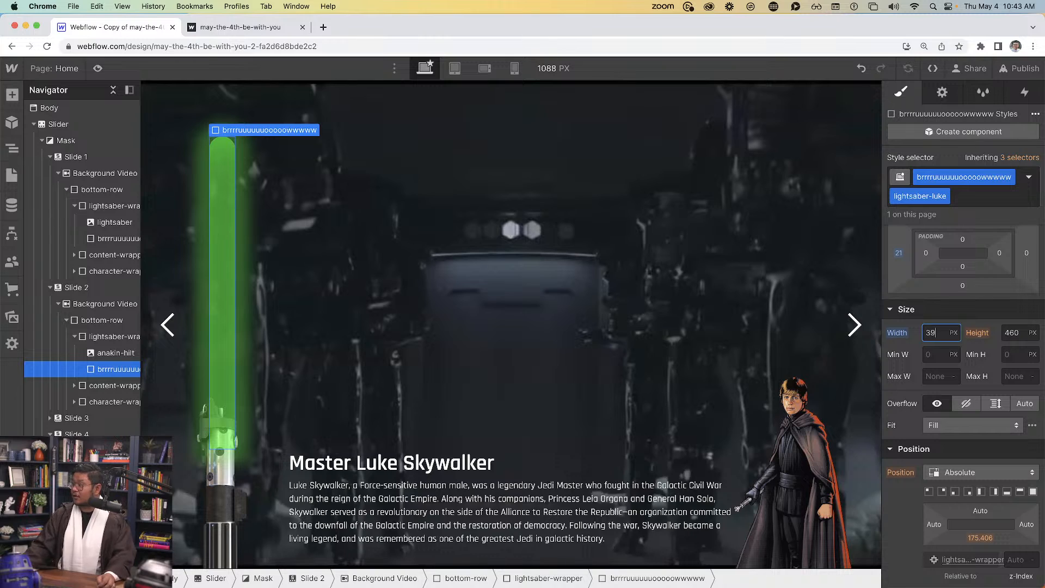
Try a blue inner glow on Luke's blade, then reset the box shadows back to green
{"action": "scroll", "coordinate": [986, 511], "scroll_direction": "down", "scroll_amount": 10}
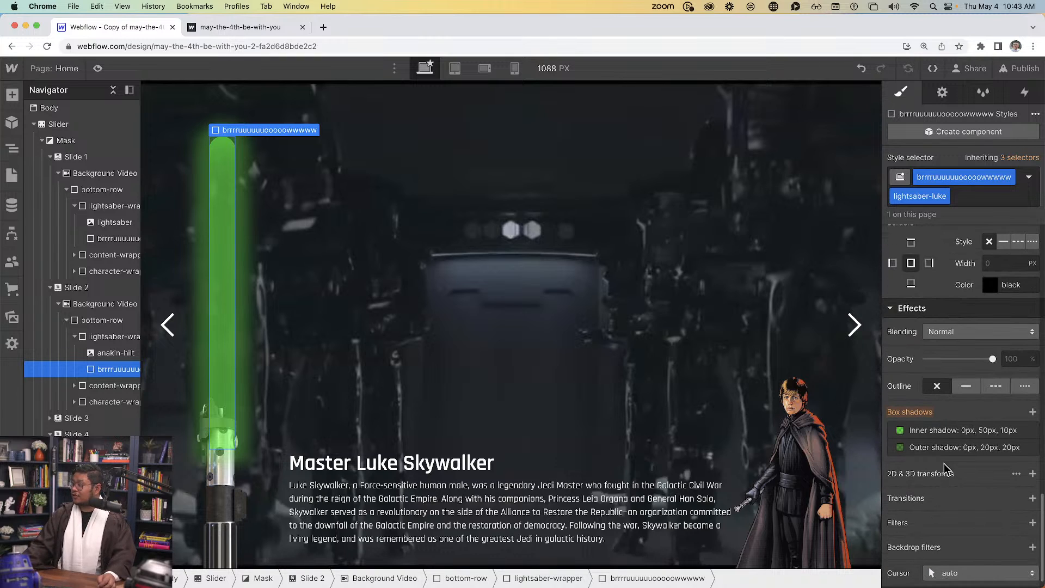
{"action": "left_click", "coordinate": [945, 429]}
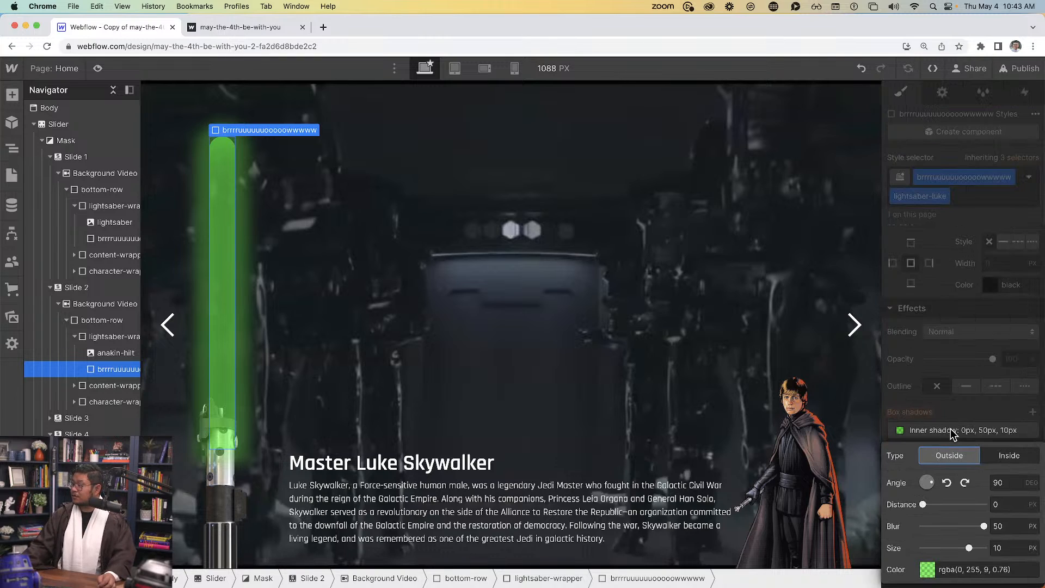
{"action": "left_click", "coordinate": [927, 578]}
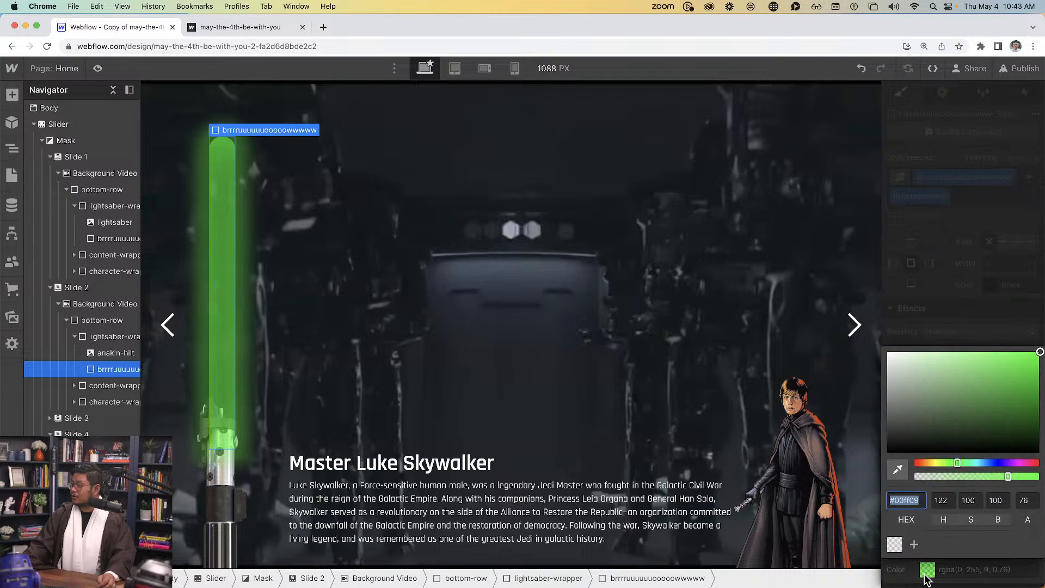
{"action": "left_click", "coordinate": [987, 462]}
{"action": "left_click_drag", "start_coordinate": [987, 463], "coordinate": [978, 462]}
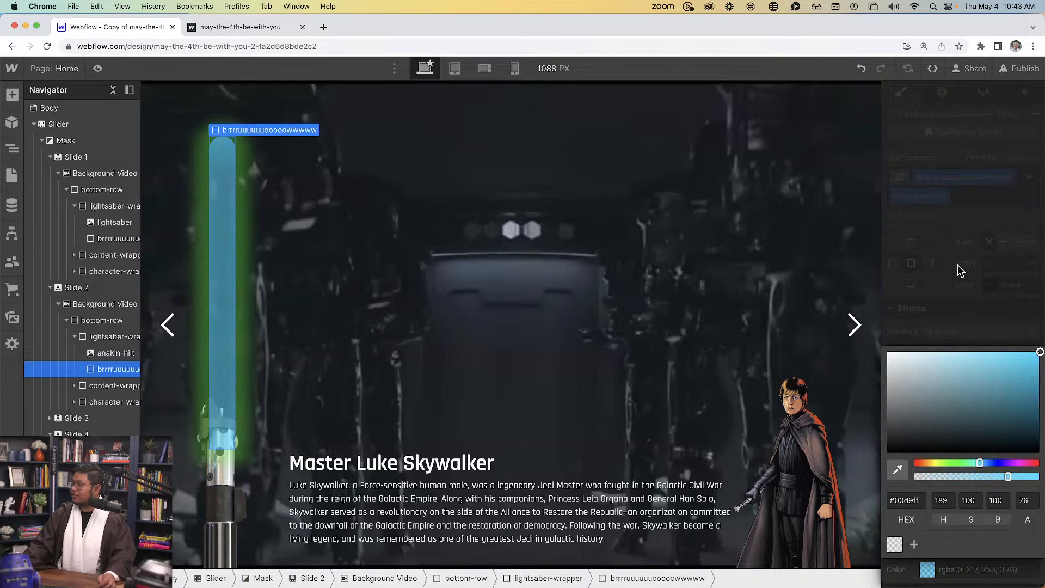
{"action": "left_click", "coordinate": [945, 313]}
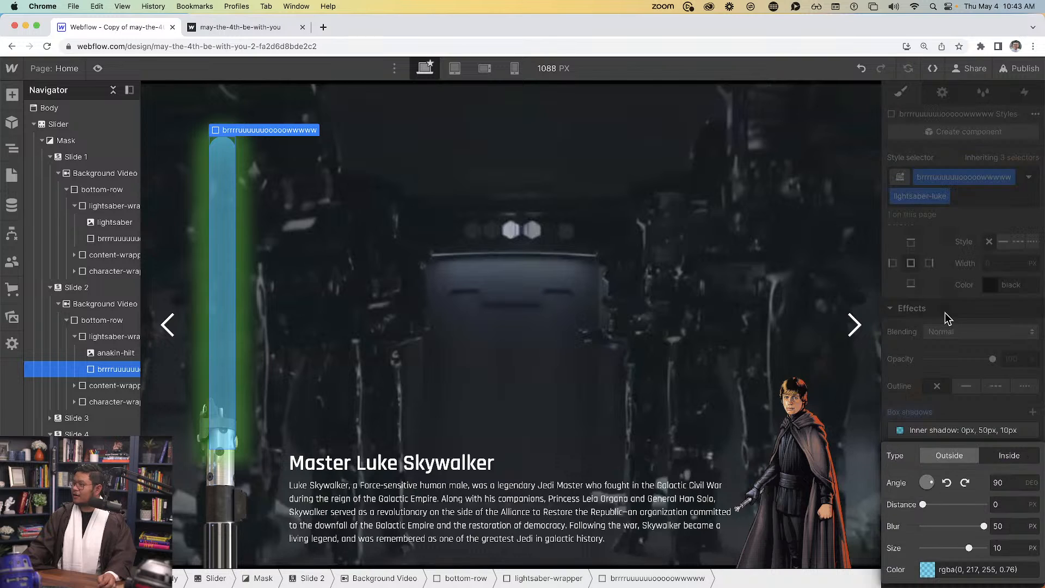
{"action": "left_click", "coordinate": [909, 416]}
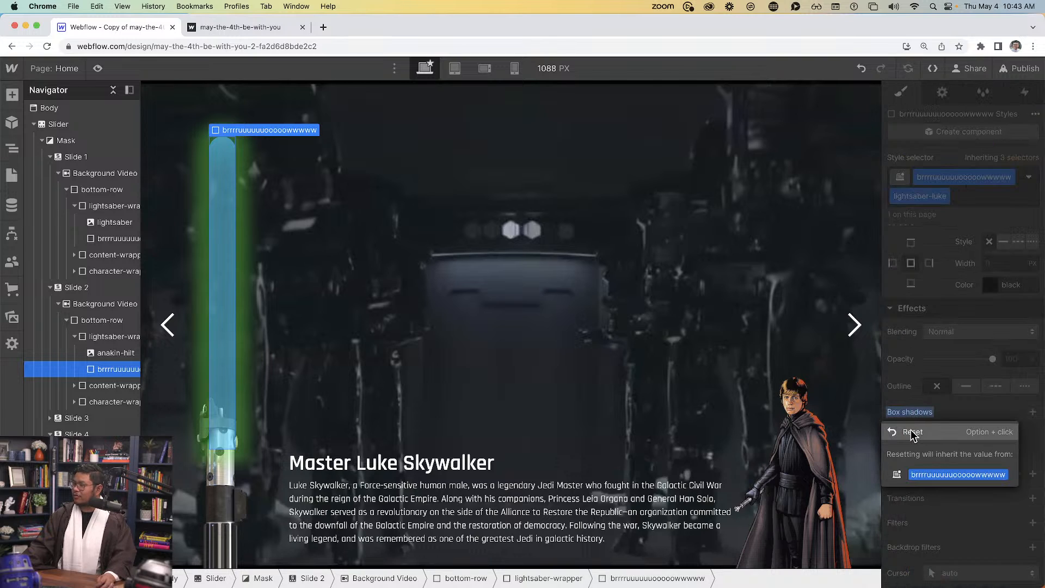
{"action": "left_click", "coordinate": [911, 429]}
Lower the blade onto the hilt via its Bottom position and select the anakin-hilt image
{"action": "scroll", "coordinate": [925, 424], "scroll_direction": "up", "scroll_amount": 15}
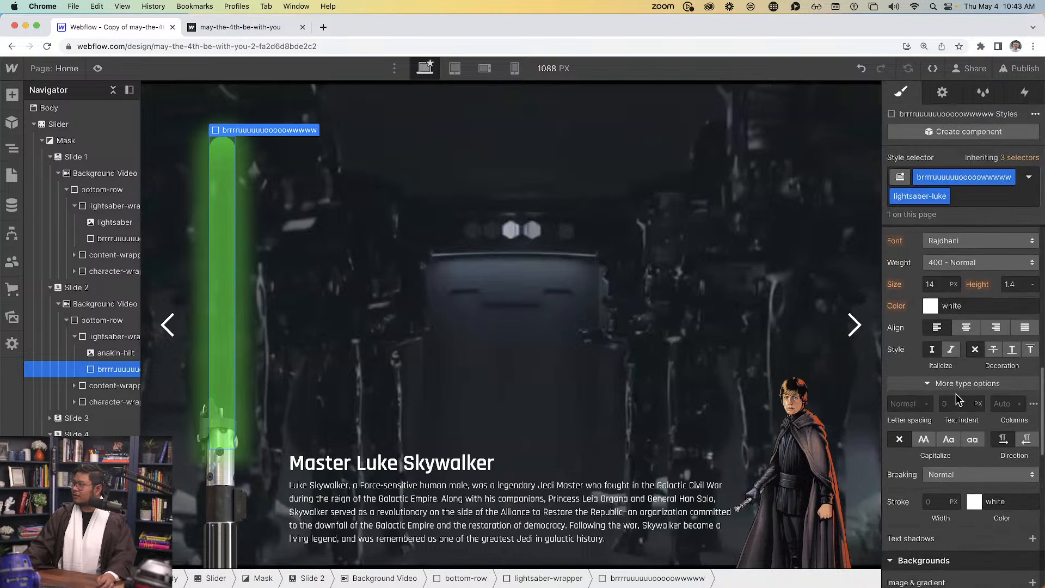
{"action": "scroll", "coordinate": [965, 502], "scroll_direction": "down", "scroll_amount": 5}
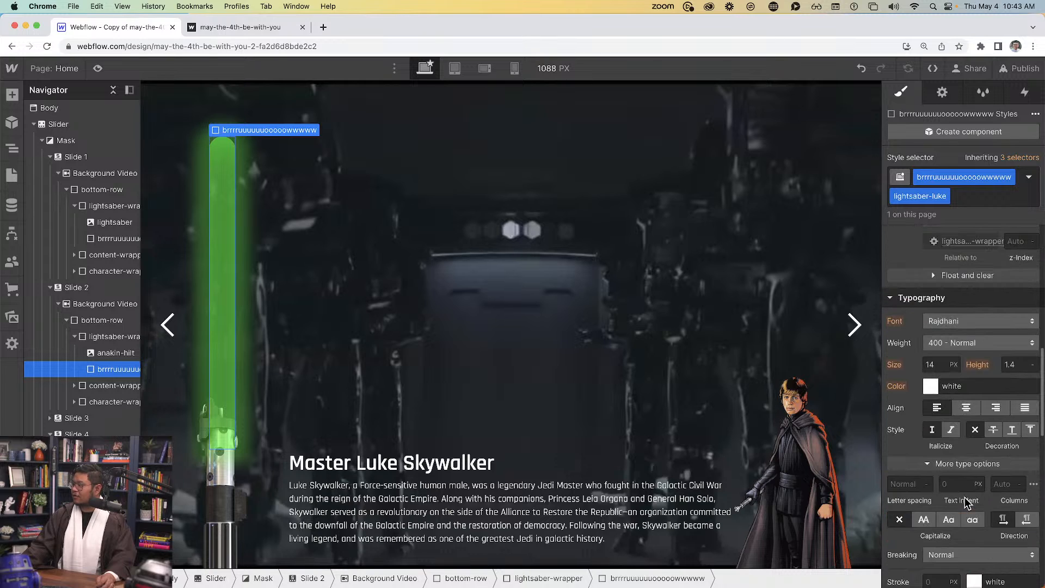
{"action": "scroll", "coordinate": [974, 321], "scroll_direction": "up", "scroll_amount": 3}
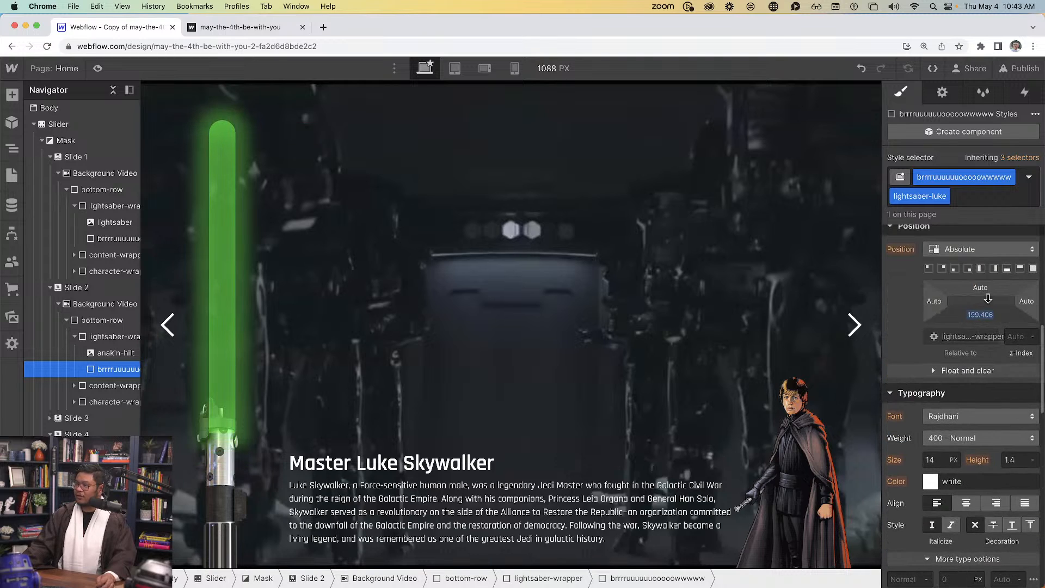
{"action": "left_click_drag", "start_coordinate": [988, 272], "coordinate": [991, 286]}
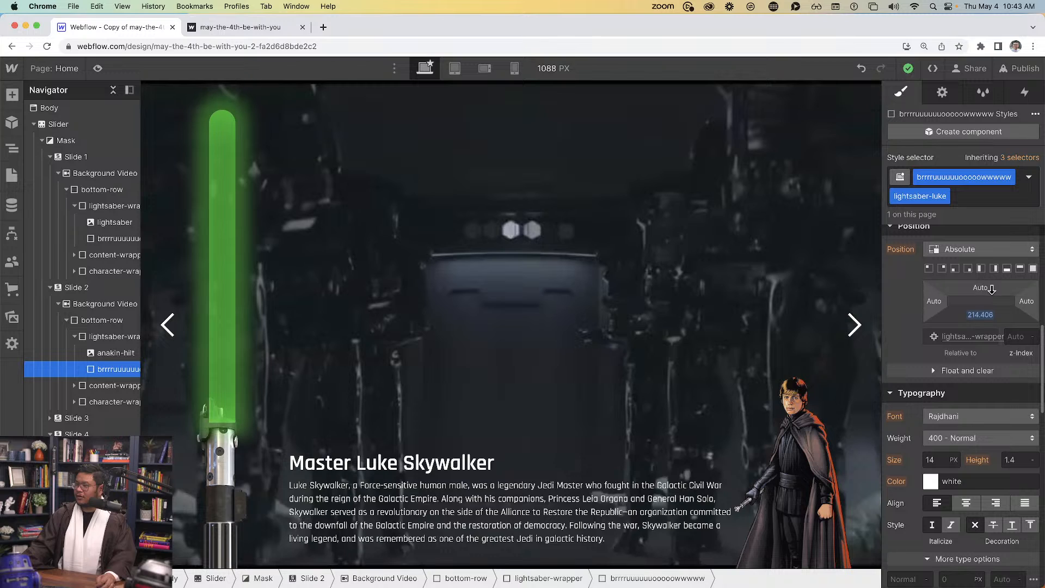
{"action": "left_click", "coordinate": [122, 354]}
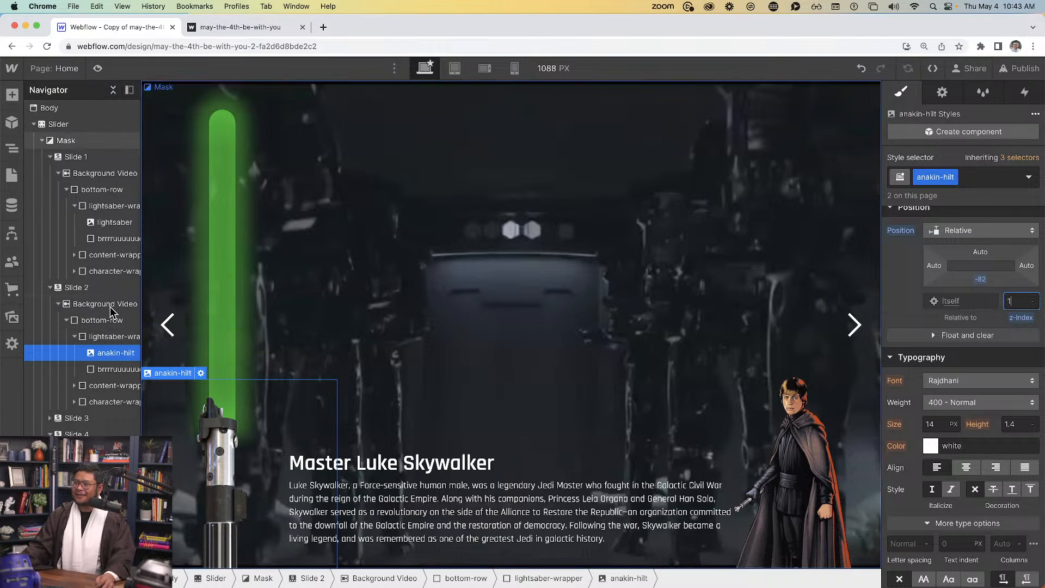
Give Luke's lightsaber-wrapper a mouse-click trigger: 1st click 'lightsaber on', 2nd click 'lightsaber off'
{"action": "left_click", "coordinate": [109, 337]}
{"action": "left_click", "coordinate": [1025, 93]}
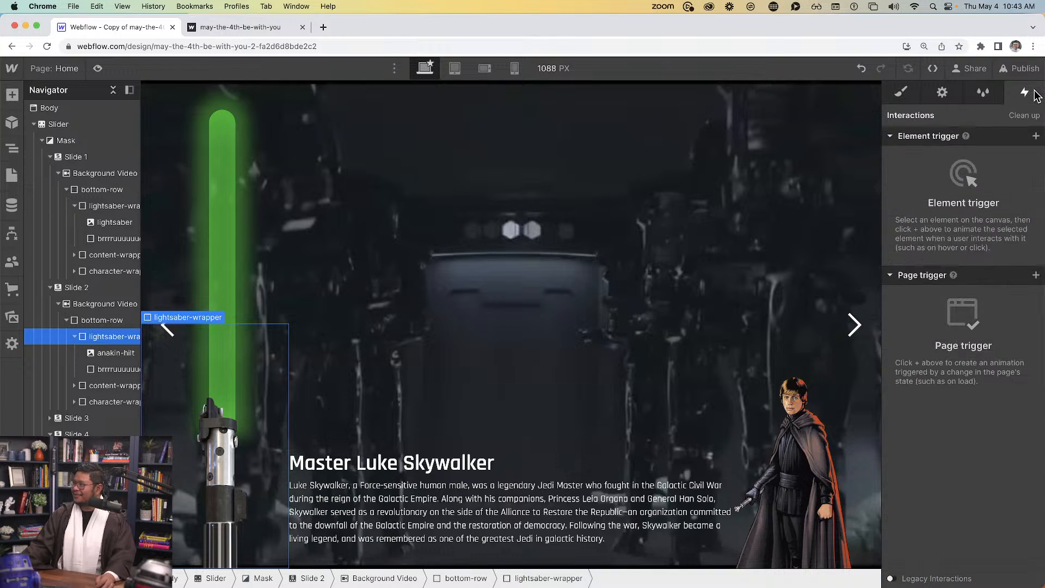
{"action": "left_click", "coordinate": [1036, 136]}
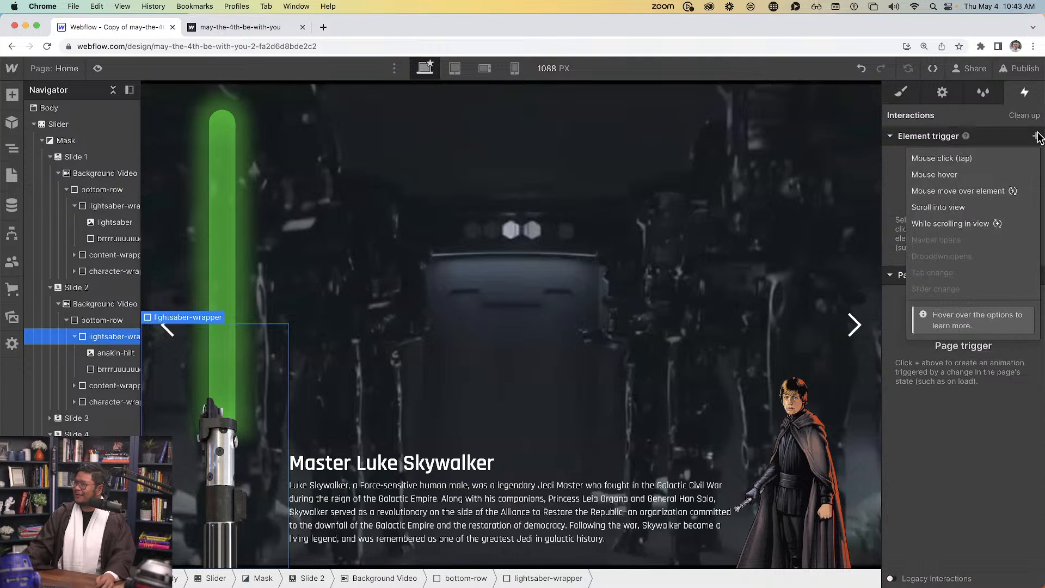
{"action": "left_click", "coordinate": [975, 165]}
{"action": "left_click", "coordinate": [958, 206]}
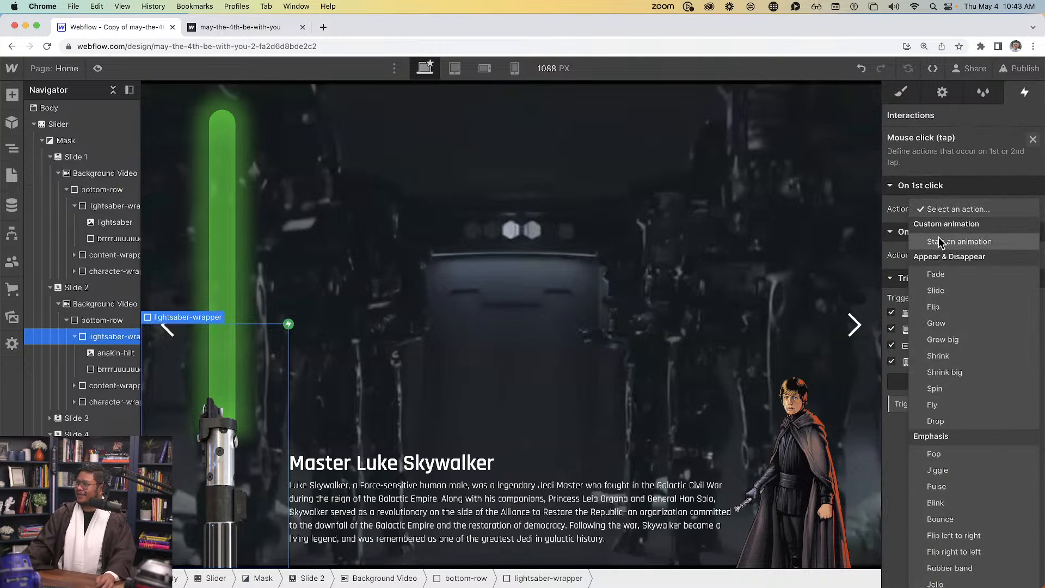
{"action": "left_click", "coordinate": [942, 240]}
{"action": "left_click", "coordinate": [948, 312]}
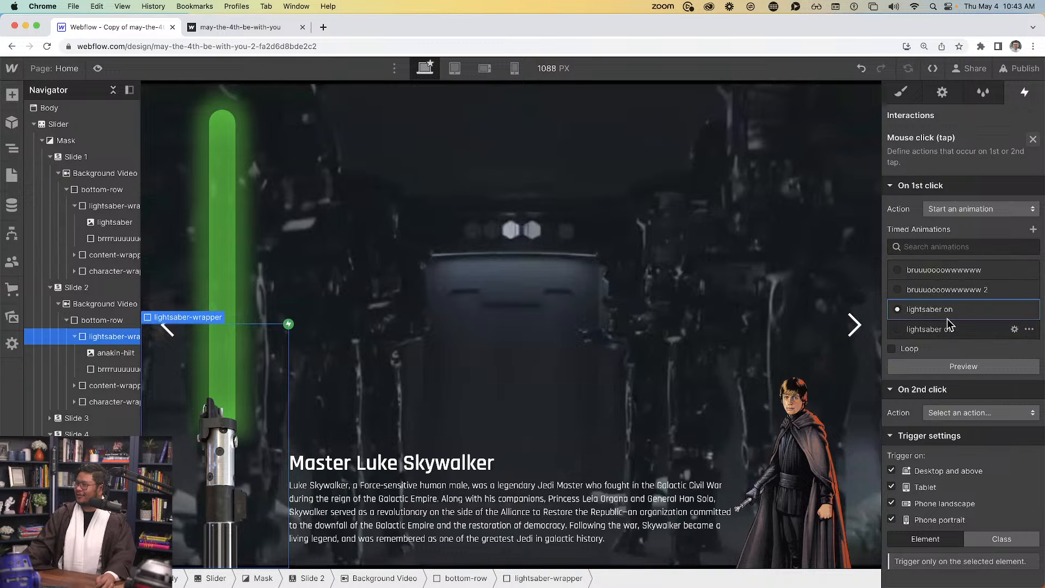
{"action": "left_click", "coordinate": [961, 412]}
{"action": "left_click", "coordinate": [943, 257]}
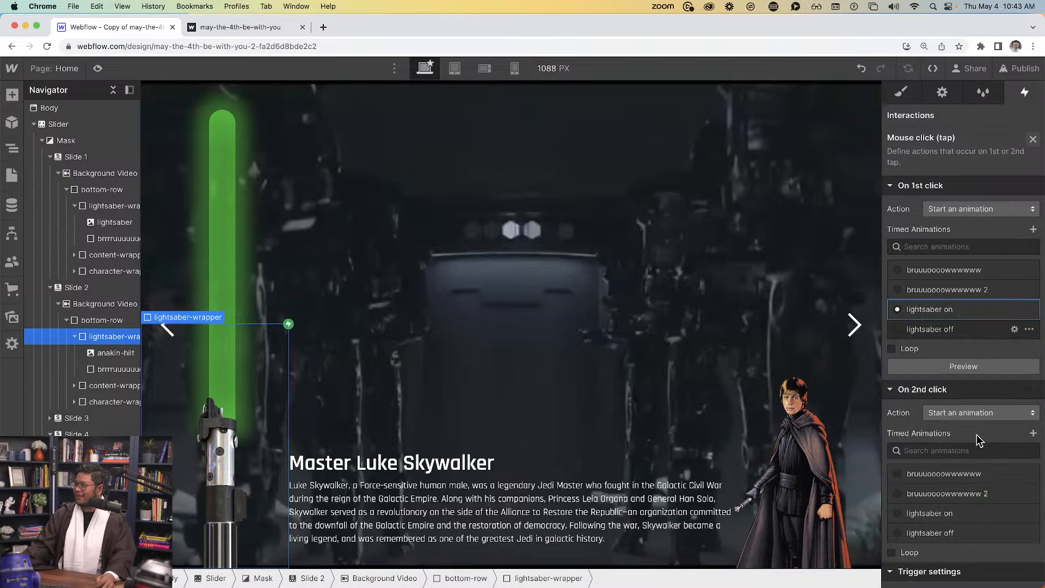
{"action": "scroll", "coordinate": [970, 463], "scroll_direction": "down", "scroll_amount": 1}
{"action": "left_click", "coordinate": [958, 499]}
Preview the Master Luke Skywalker slide, igniting and retracting its green blade repeatedly, then exit preview
{"action": "key", "text": "super+shift+p"}
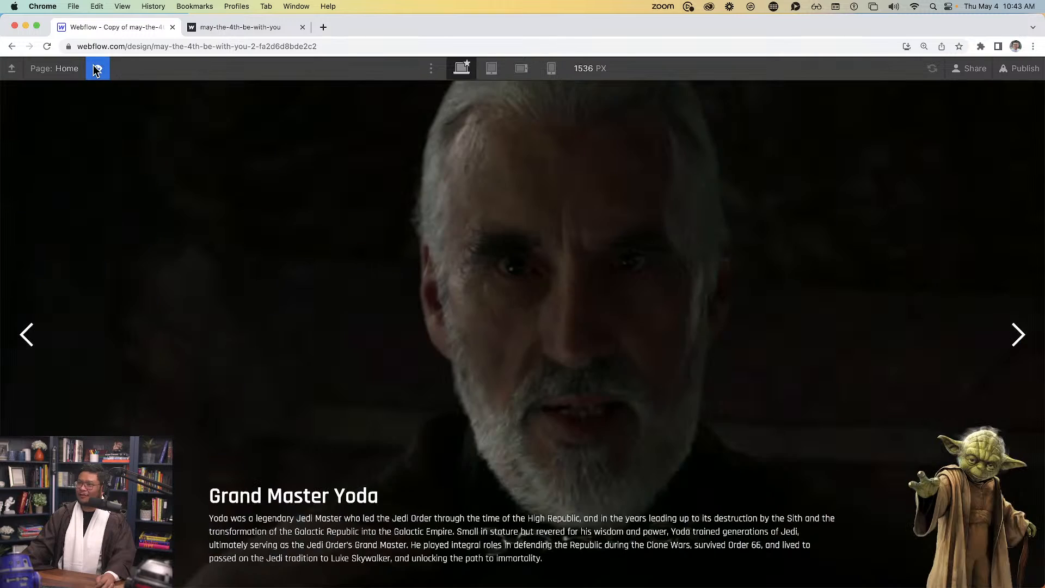
{"action": "left_click", "coordinate": [1016, 338]}
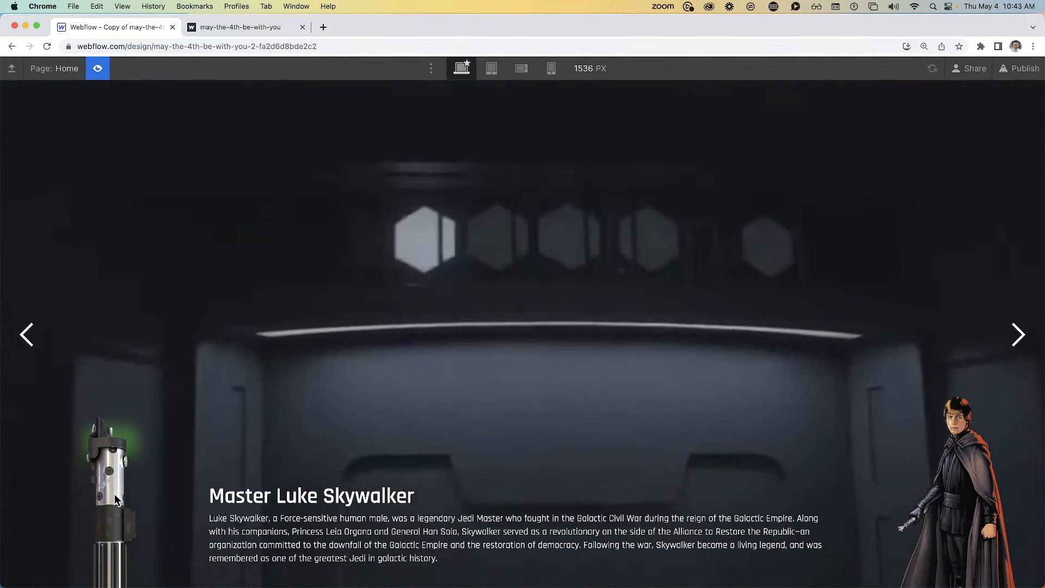
{"action": "left_click", "coordinate": [106, 489]}
{"action": "left_click", "coordinate": [107, 494]}
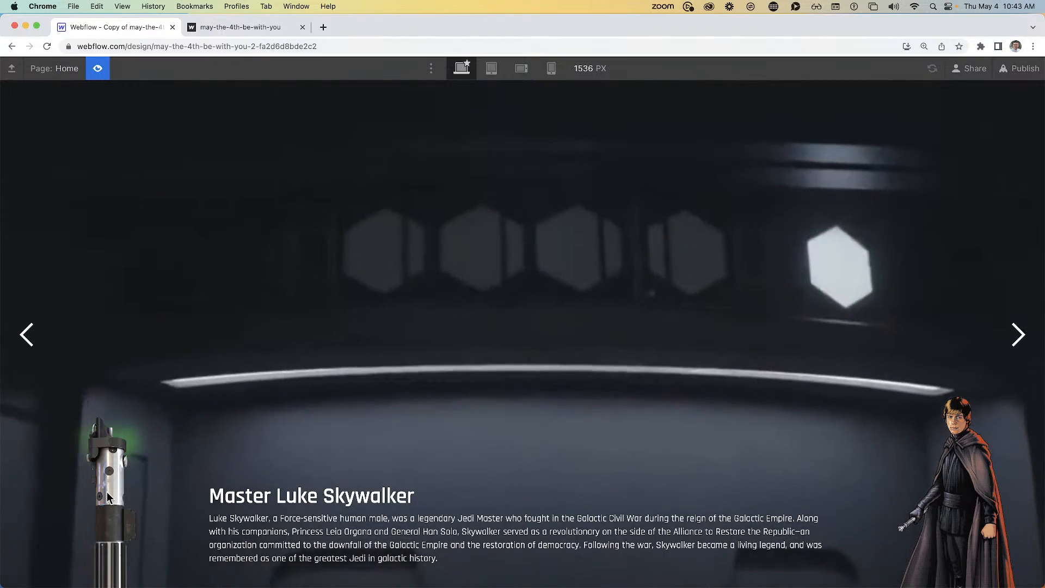
{"action": "left_click", "coordinate": [107, 492]}
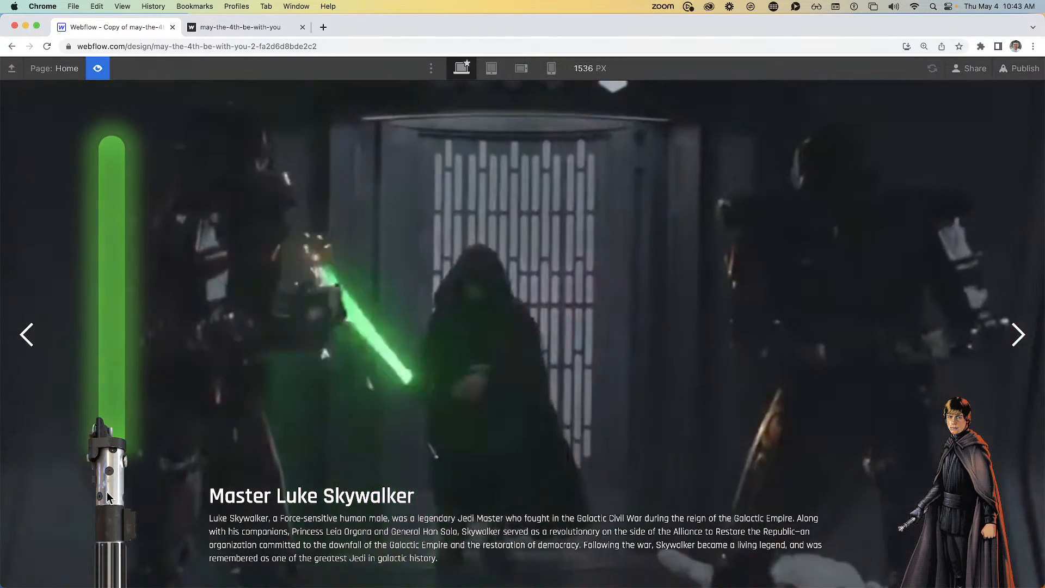
{"action": "left_click", "coordinate": [106, 492]}
{"action": "left_click", "coordinate": [107, 491]}
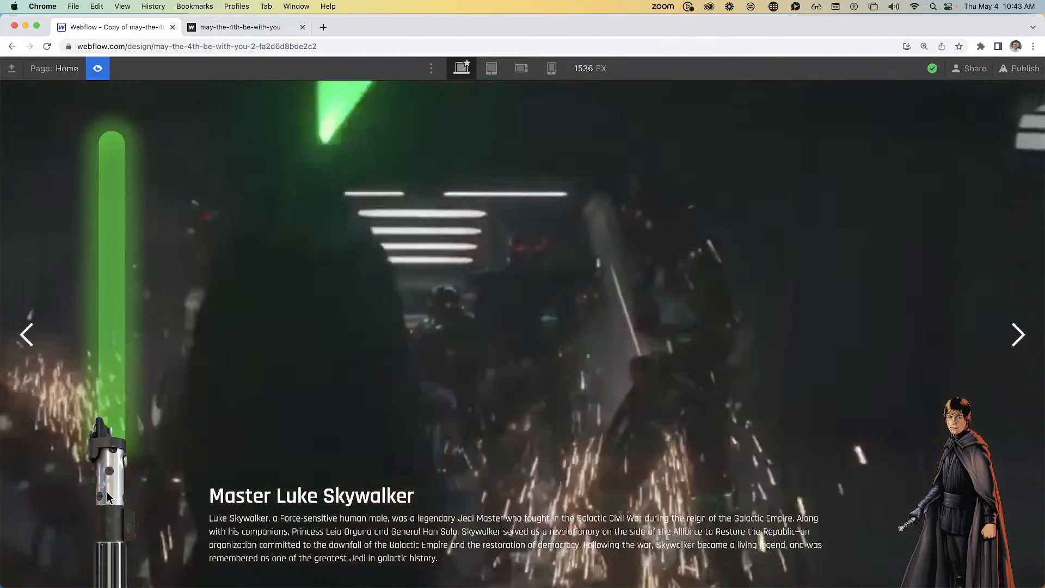
{"action": "left_click", "coordinate": [107, 491]}
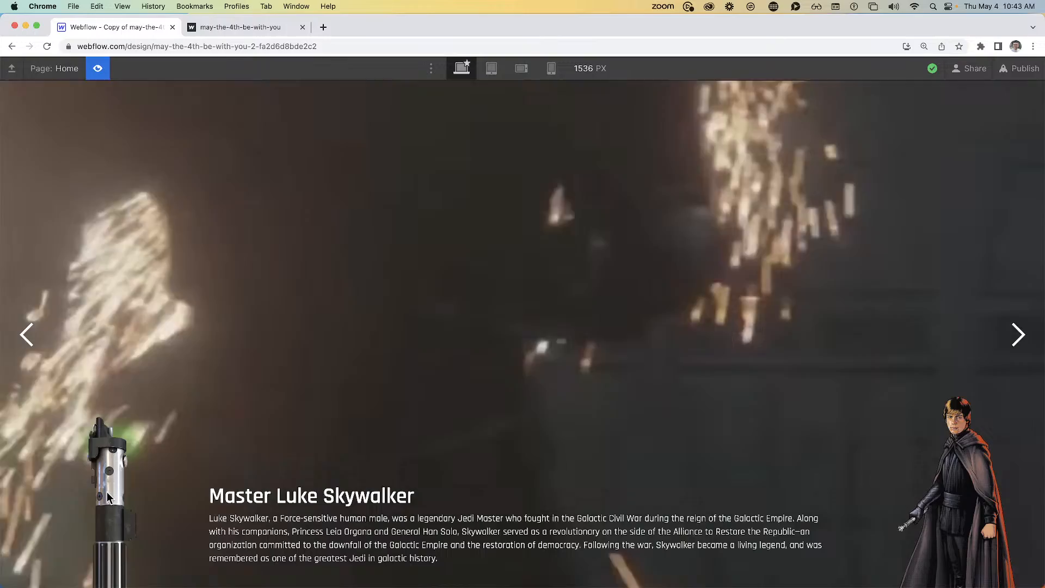
{"action": "left_click", "coordinate": [107, 491]}
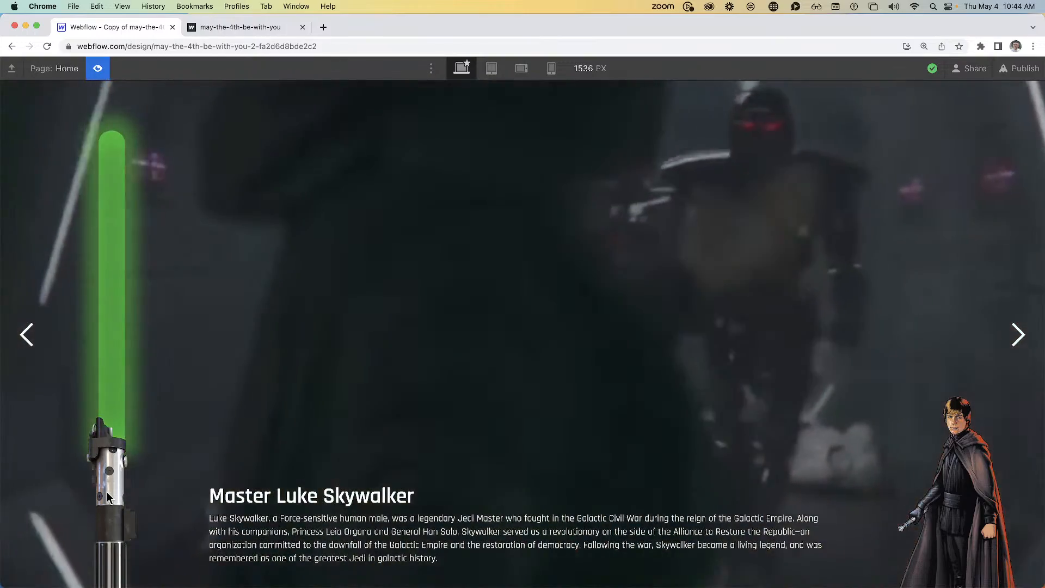
{"action": "left_click", "coordinate": [107, 491]}
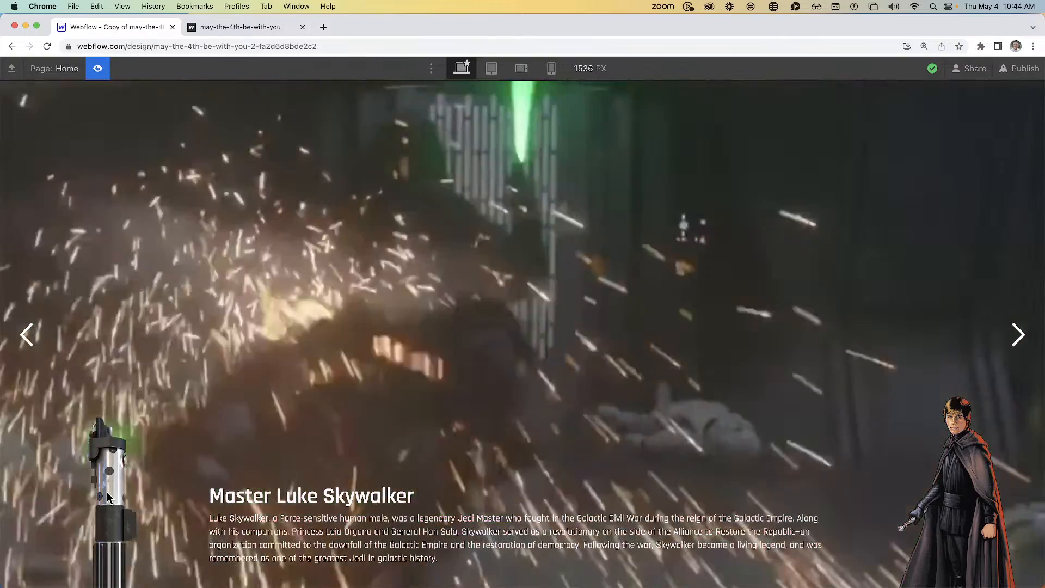
{"action": "left_click", "coordinate": [107, 491]}
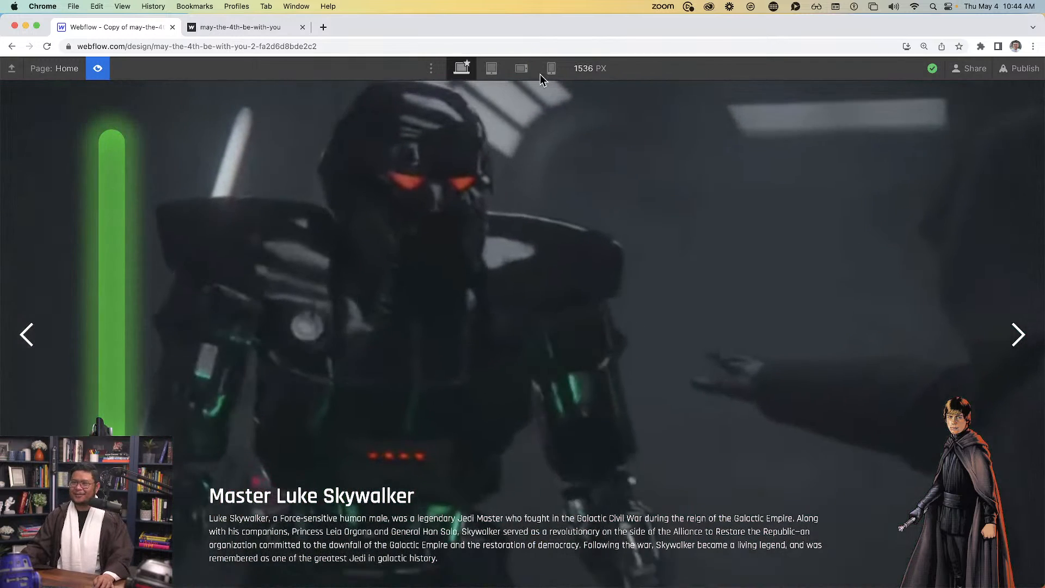
{"action": "left_click", "coordinate": [97, 68]}
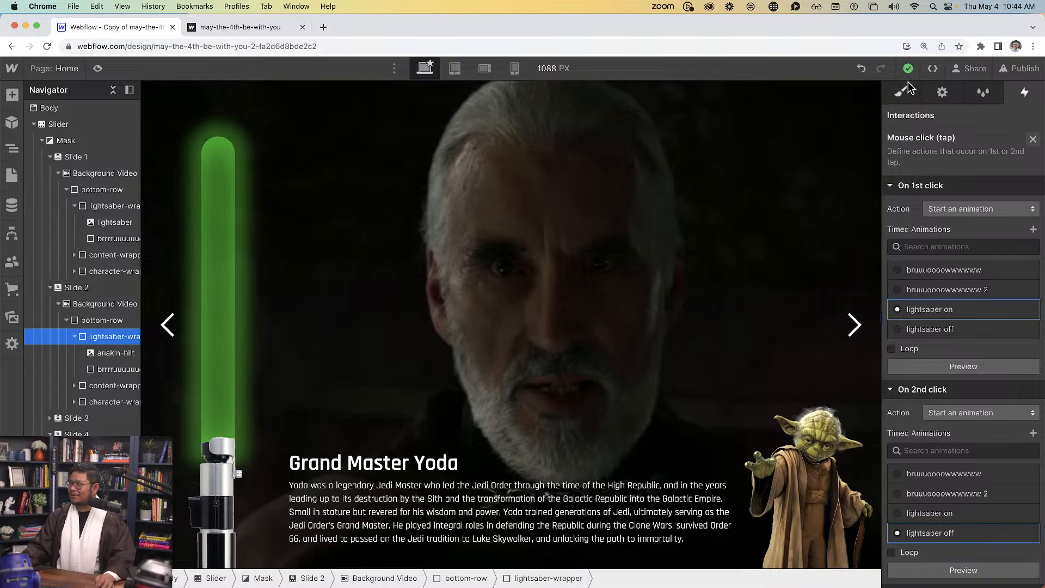
Paste a copy of Luke's green blade beside the anakin-hilt on the Darth Vader slide
{"action": "left_click", "coordinate": [122, 369]}
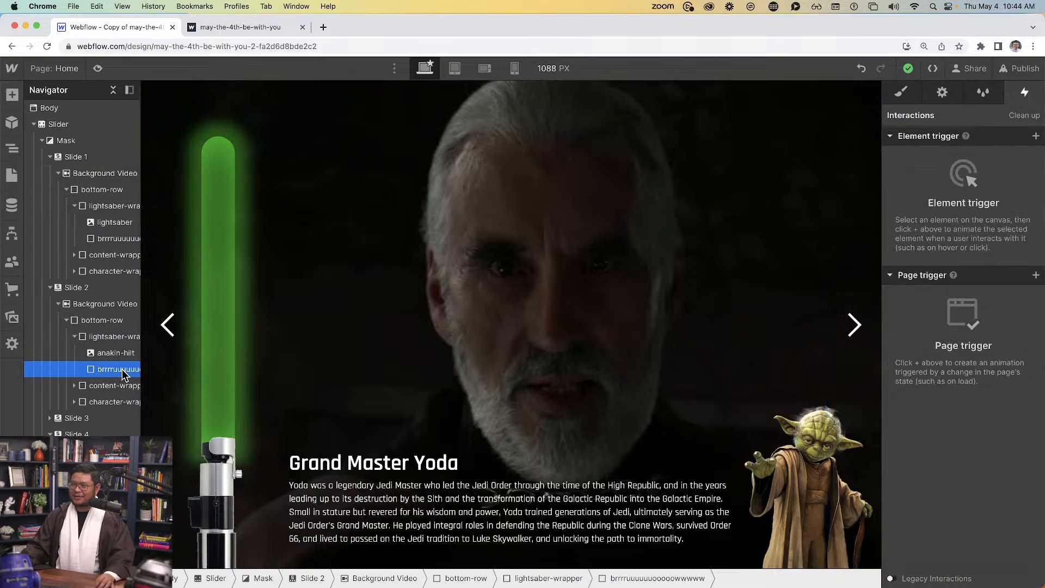
{"action": "left_click", "coordinate": [942, 92]}
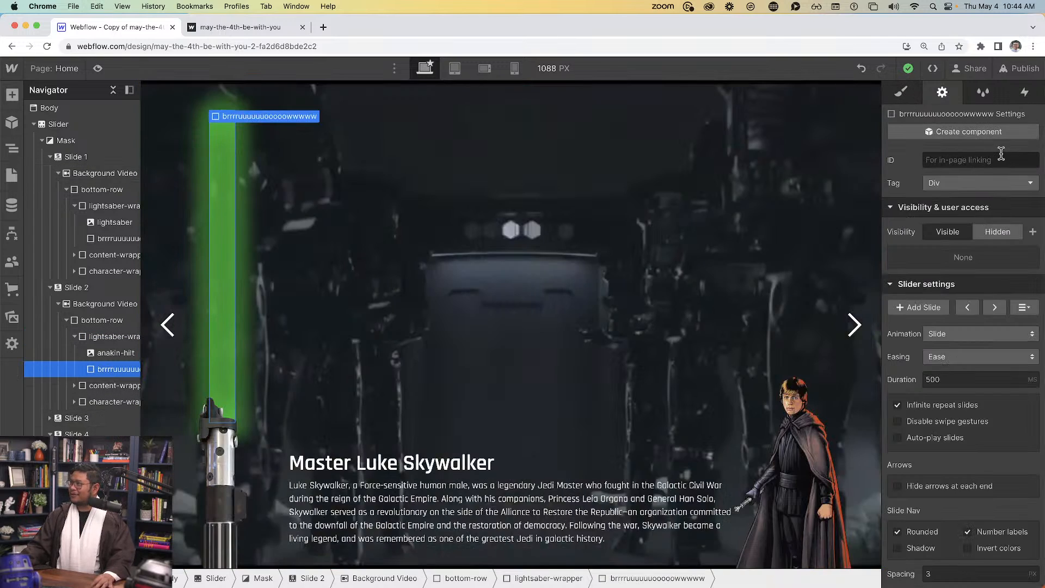
{"action": "left_click", "coordinate": [994, 307]}
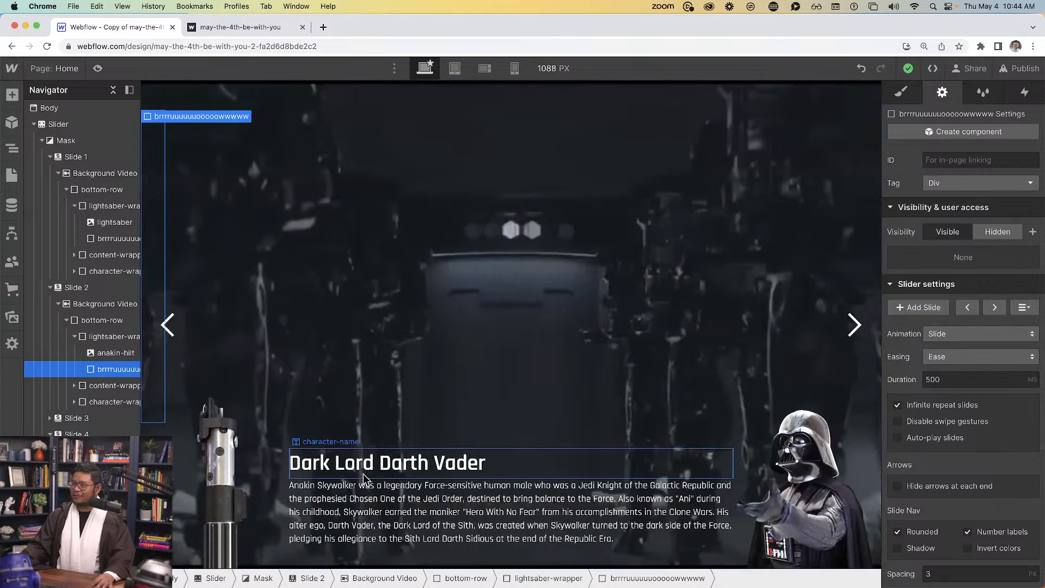
{"action": "left_click", "coordinate": [221, 456]}
{"action": "key", "text": "super+v"}
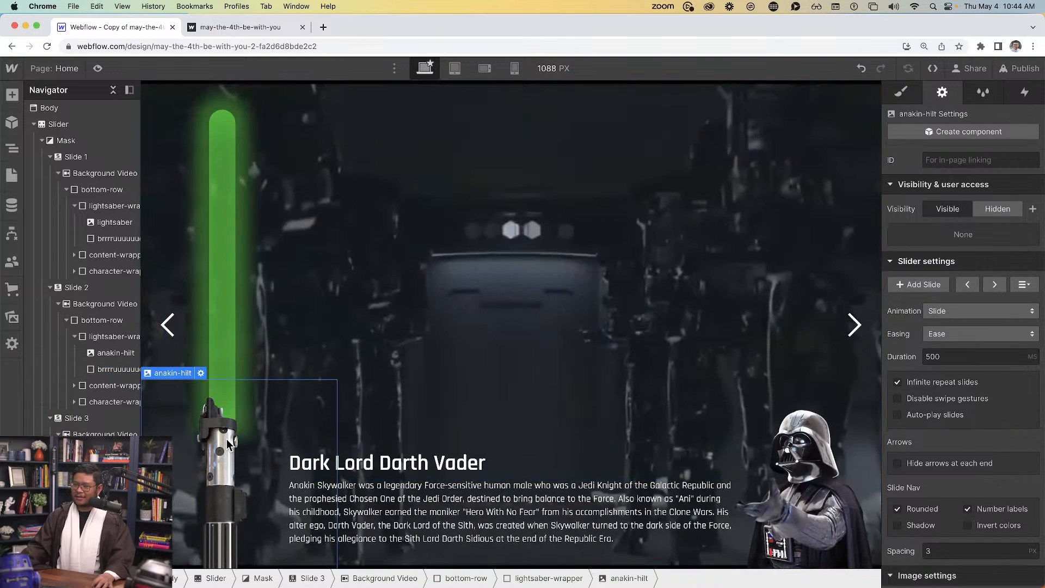
{"action": "left_click", "coordinate": [226, 443]}
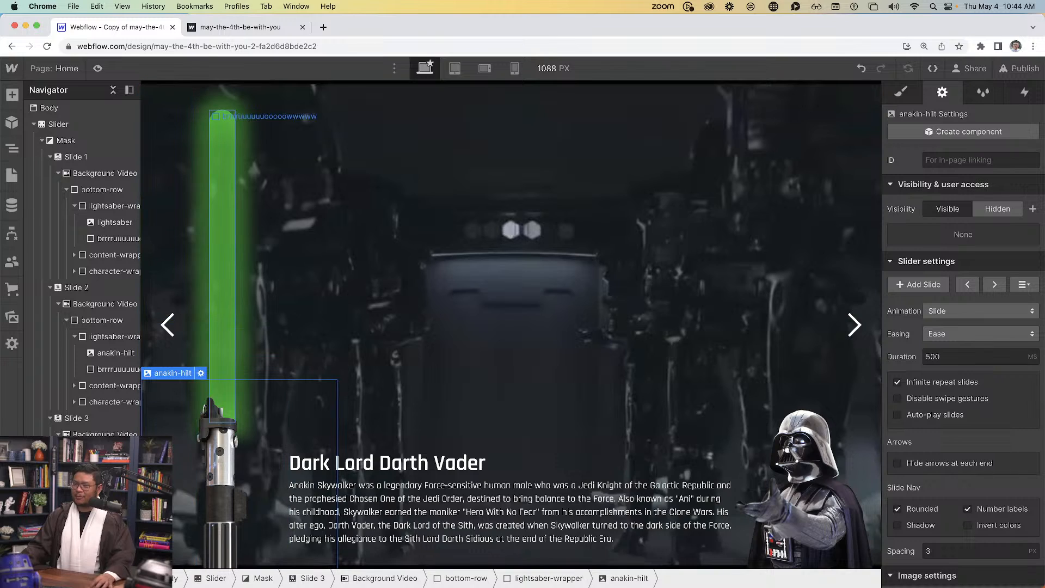
{"action": "left_click", "coordinate": [902, 92]}
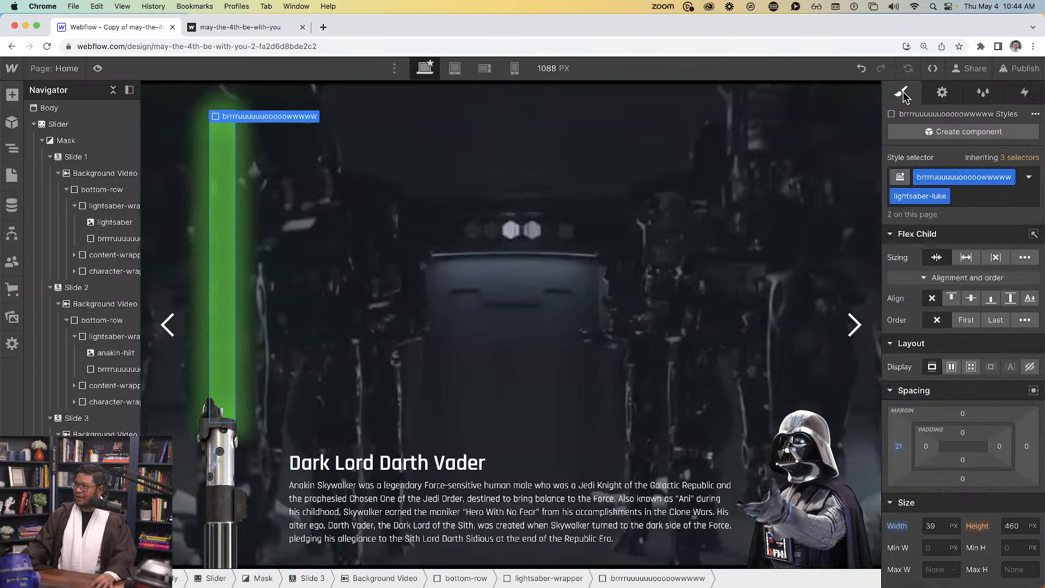
Duplicate the lightsaber-luke class on the pasted blade as 'lightsaber-darth'
{"action": "left_click", "coordinate": [945, 196]}
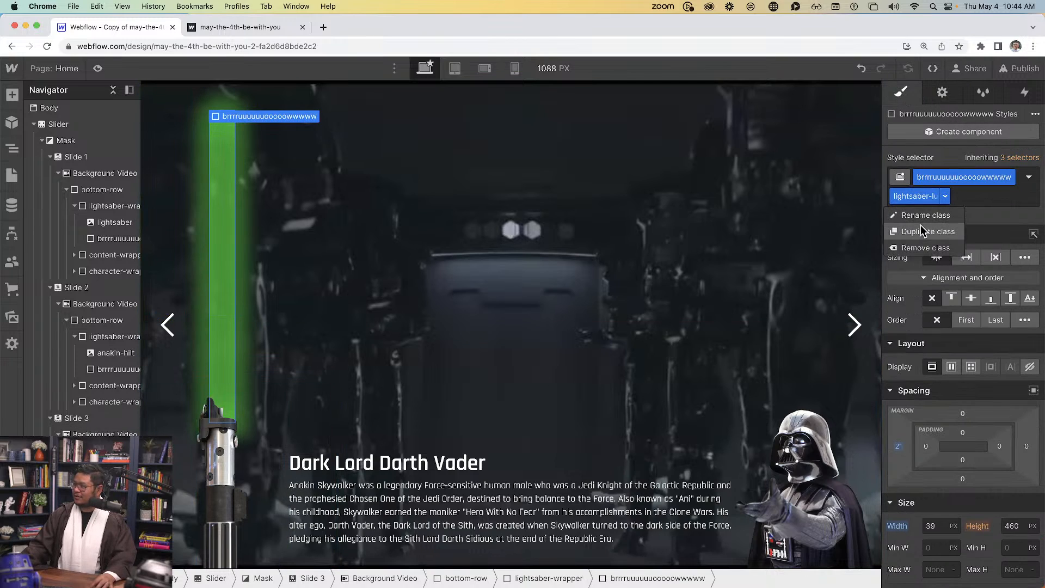
{"action": "left_click", "coordinate": [923, 232]}
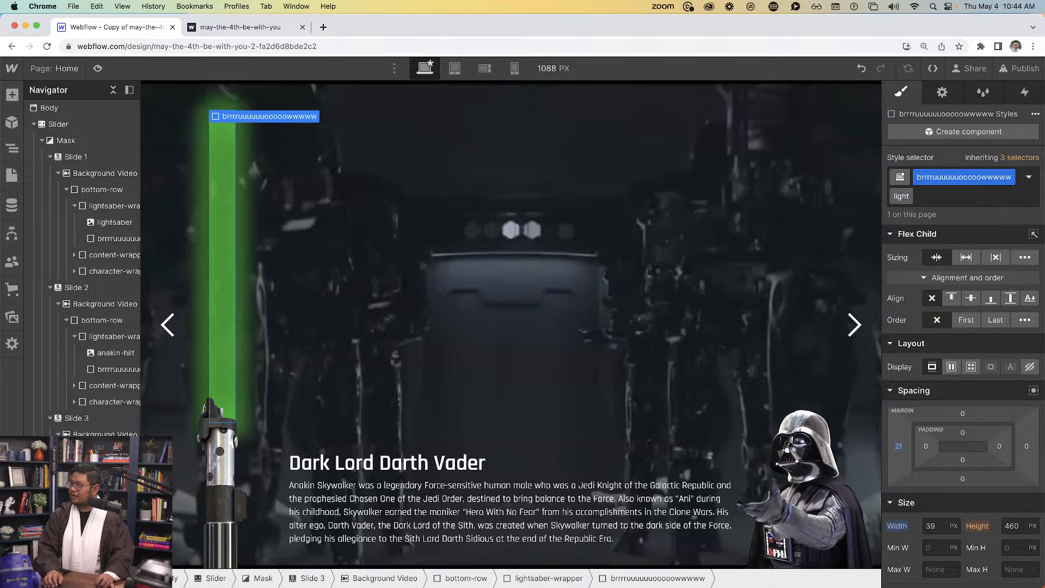
{"action": "type", "text": "lightsaber-darth"}
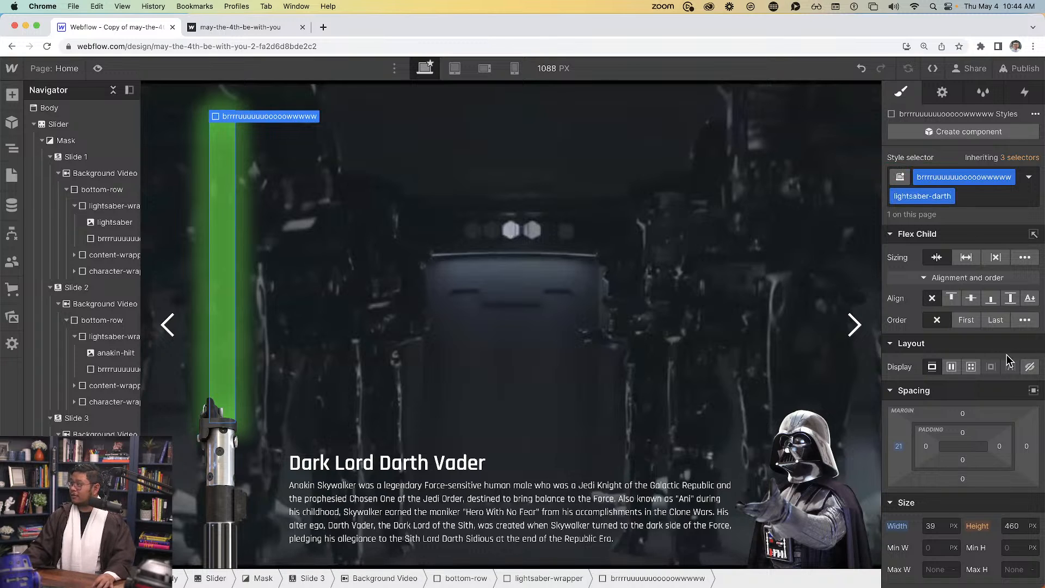
{"action": "scroll", "coordinate": [930, 459], "scroll_direction": "down", "scroll_amount": 10}
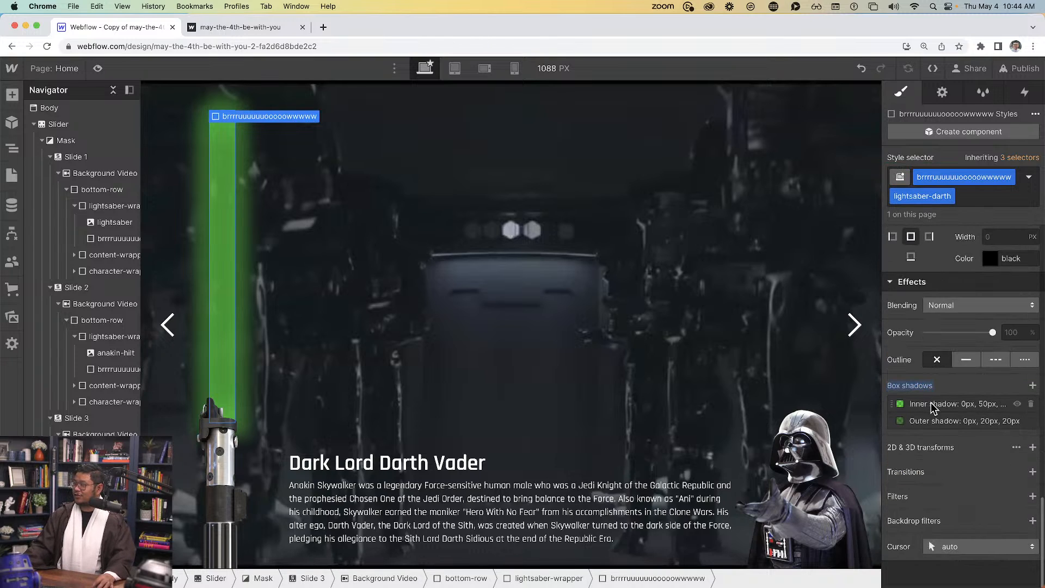
Recolour the Vader blade's inner and outer box-shadow glows from green to red
{"action": "left_click", "coordinate": [933, 406]}
{"action": "left_click", "coordinate": [938, 539]}
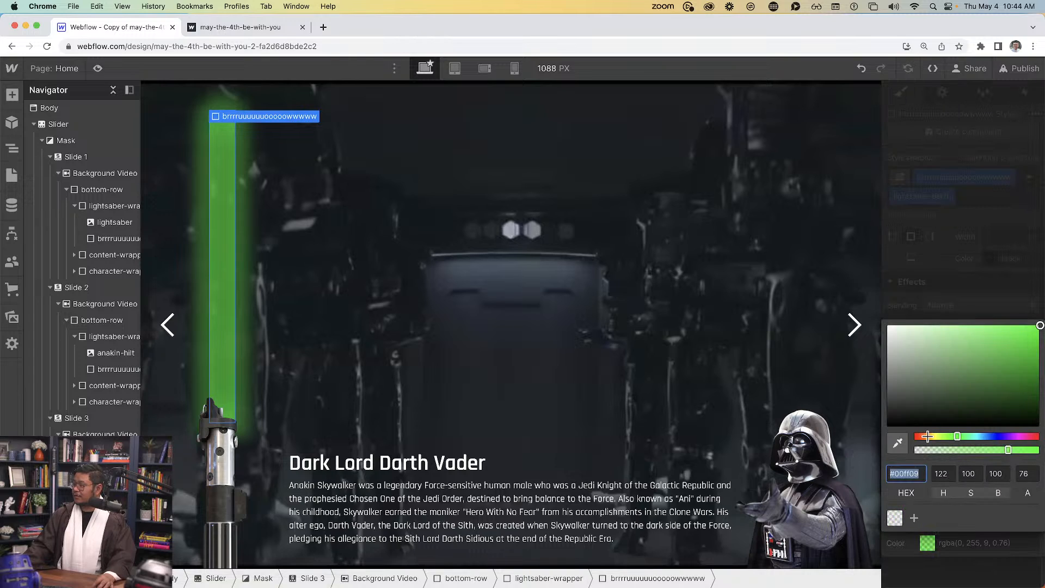
{"action": "left_click_drag", "start_coordinate": [927, 436], "coordinate": [839, 438]}
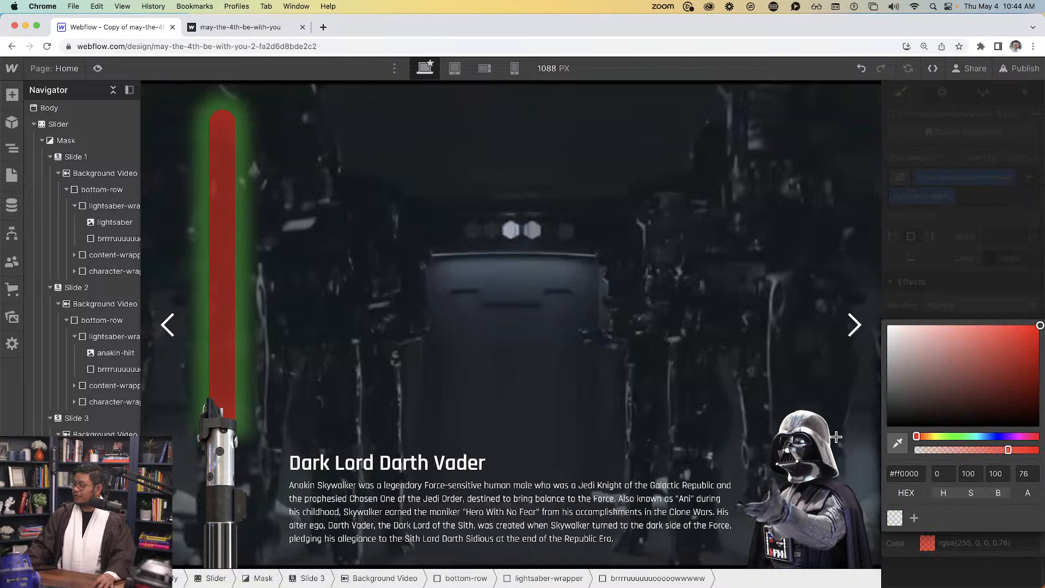
{"action": "left_click", "coordinate": [1001, 290]}
{"action": "left_click", "coordinate": [966, 344]}
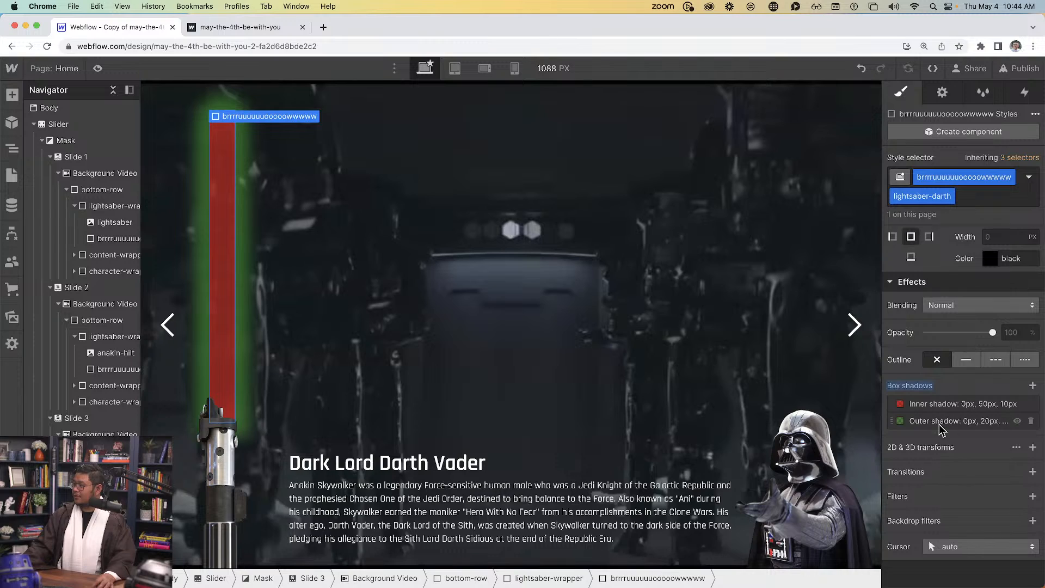
{"action": "left_click", "coordinate": [940, 424]}
{"action": "left_click", "coordinate": [927, 559]}
{"action": "left_click_drag", "start_coordinate": [926, 456], "coordinate": [743, 435]}
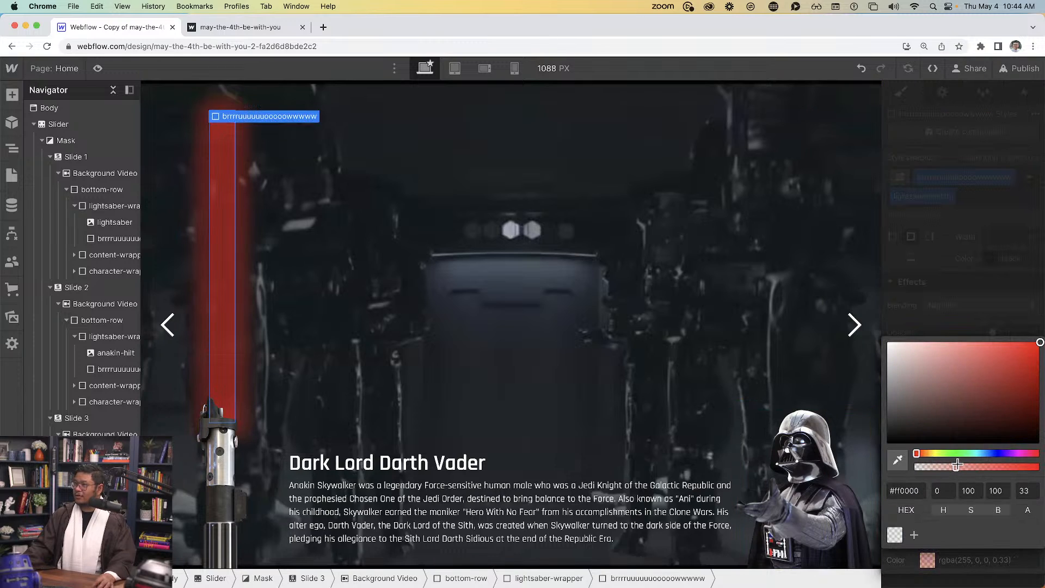
{"action": "mouse_move", "coordinate": [956, 465]}
{"action": "left_mouse_down"}
{"action": "mouse_move", "coordinate": [947, 464]}
{"action": "mouse_move", "coordinate": [1006, 464]}
{"action": "mouse_move", "coordinate": [960, 462]}
{"action": "left_mouse_up"}
{"action": "left_click", "coordinate": [971, 313]}
{"action": "left_click", "coordinate": [964, 408]}
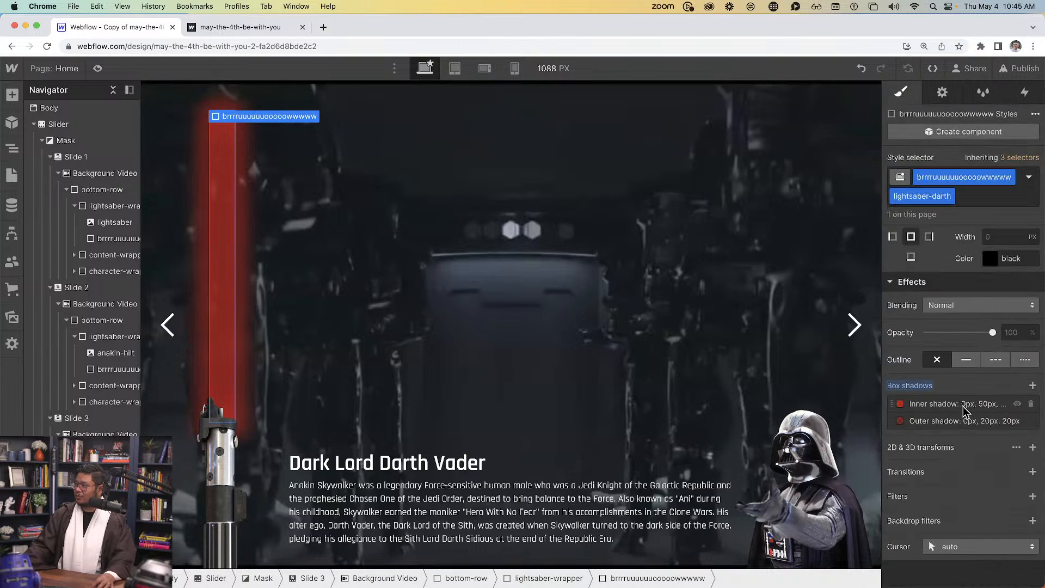
Soften the inner red glow to about 64% opacity
{"action": "left_click", "coordinate": [964, 406]}
{"action": "left_click", "coordinate": [931, 543]}
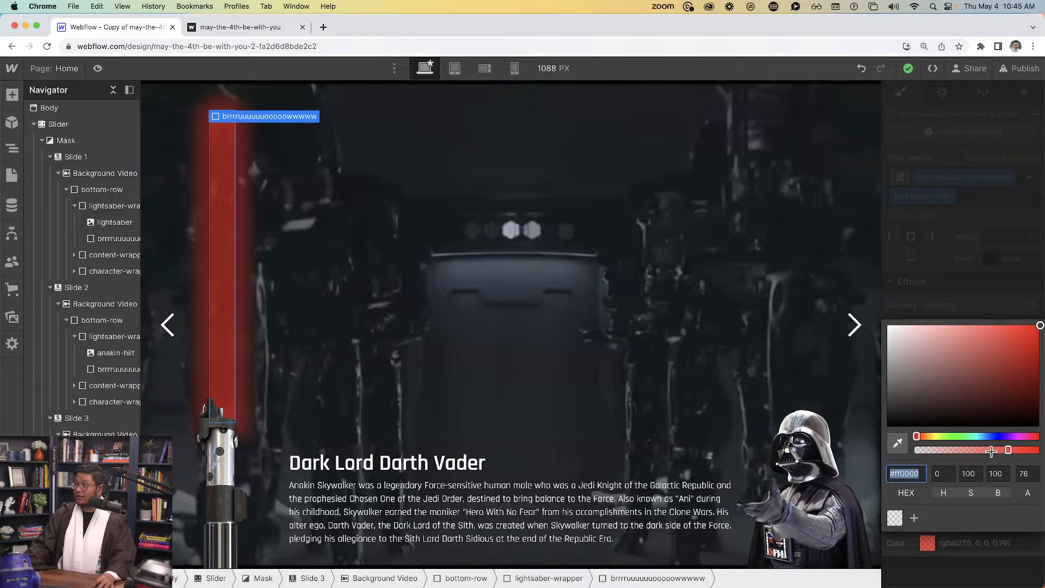
{"action": "left_click_drag", "start_coordinate": [991, 451], "coordinate": [972, 450]}
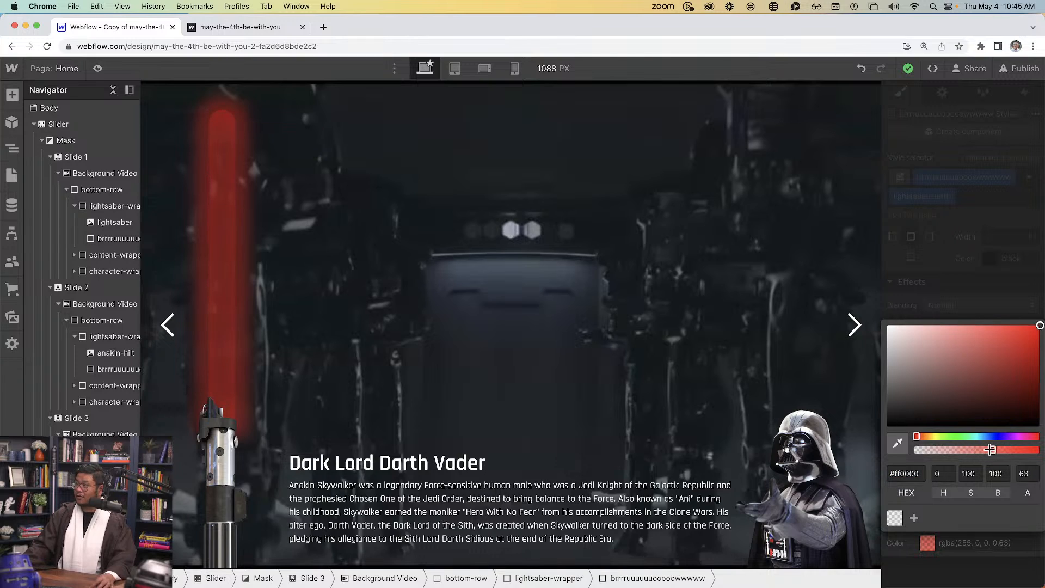
{"action": "left_click_drag", "start_coordinate": [990, 450], "coordinate": [991, 449]}
{"action": "left_click", "coordinate": [961, 246]}
{"action": "left_click", "coordinate": [989, 287]}
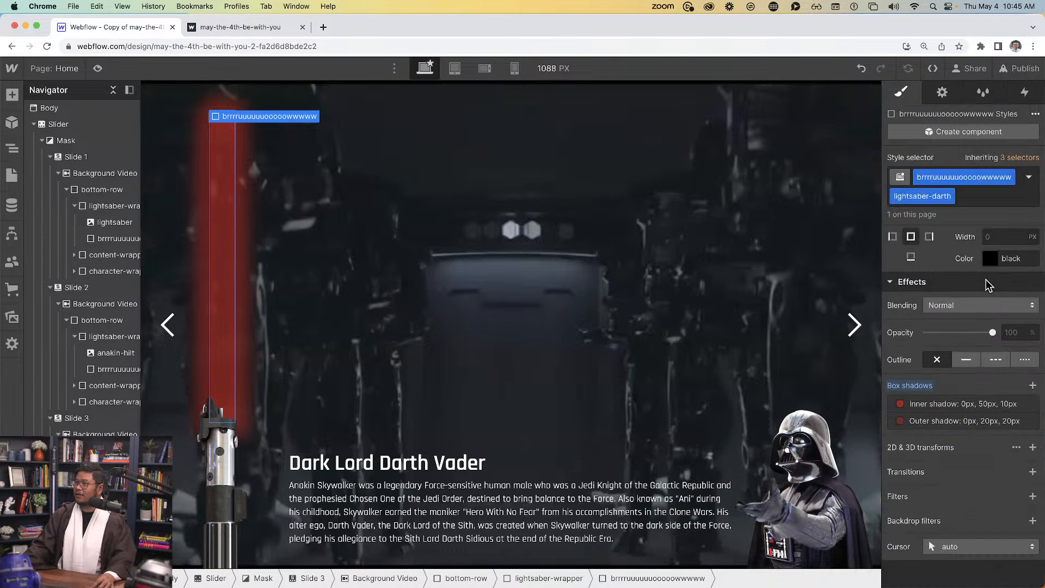
{"action": "left_click", "coordinate": [188, 358]}
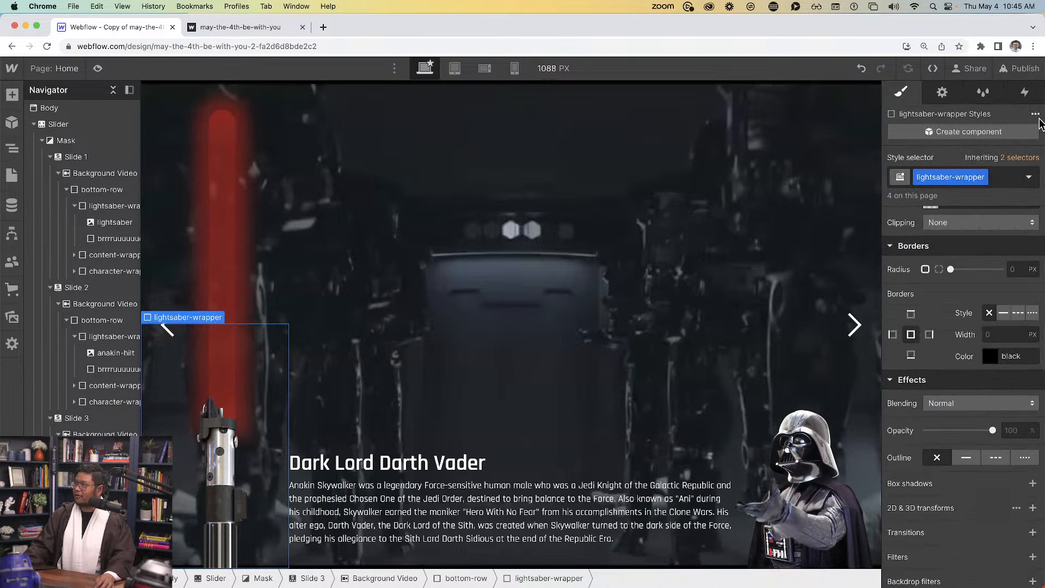
Give Vader's lightsaber-wrapper a mouse-click trigger: 1st click 'lightsaber on', 2nd 'lightsaber off', then preview
{"action": "left_click", "coordinate": [1024, 93]}
{"action": "left_click", "coordinate": [1036, 135]}
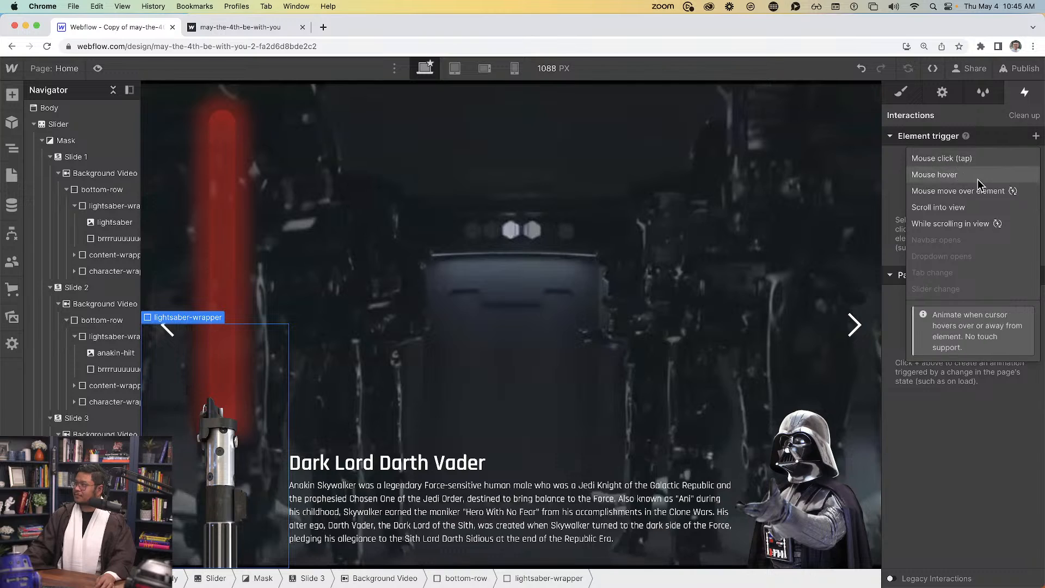
{"action": "left_click", "coordinate": [942, 159]}
{"action": "left_click", "coordinate": [958, 210]}
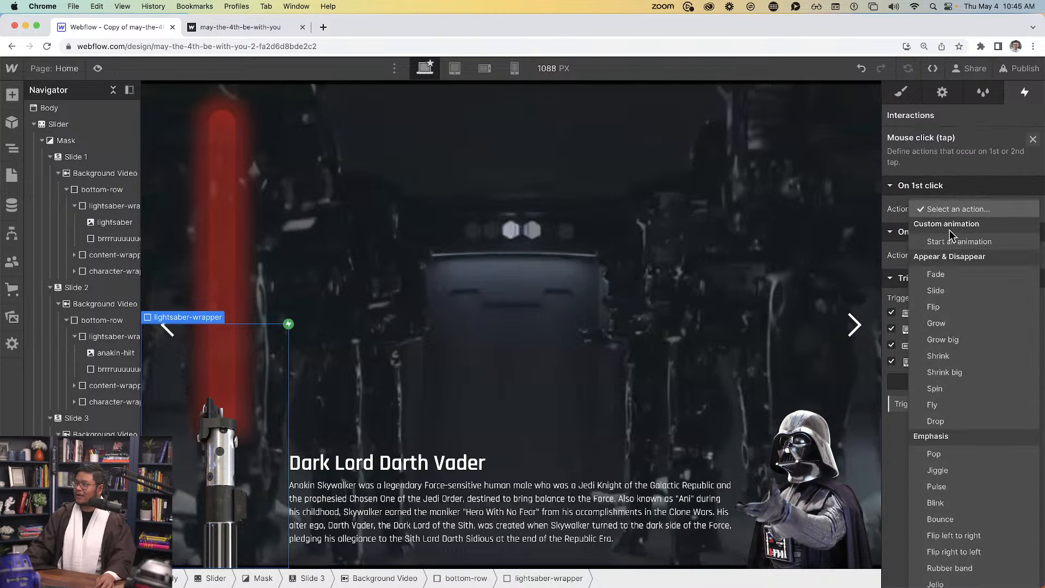
{"action": "left_click", "coordinate": [957, 238]}
{"action": "left_click", "coordinate": [940, 315]}
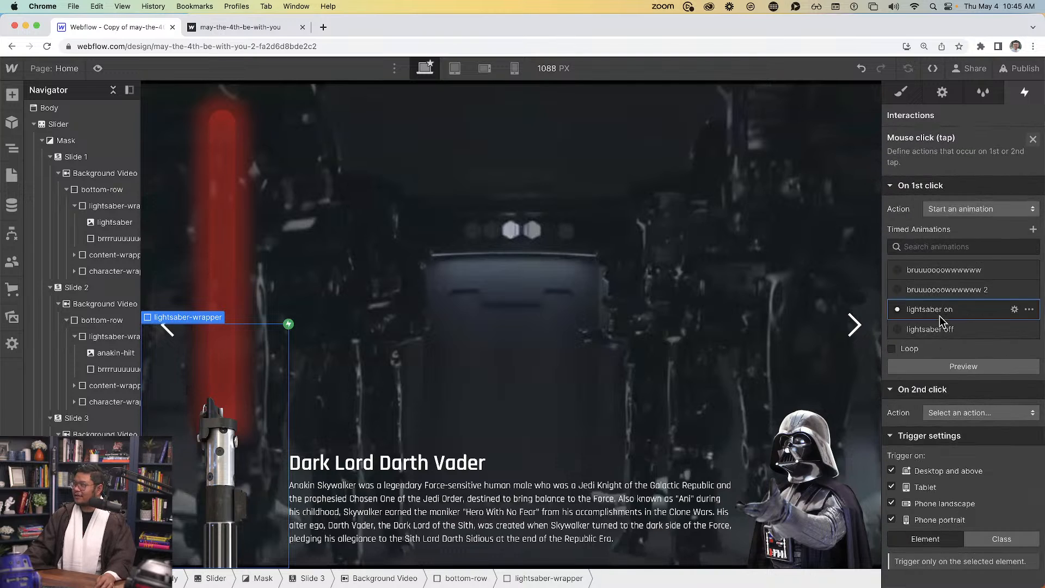
{"action": "left_click", "coordinate": [958, 413]}
{"action": "left_click", "coordinate": [972, 255]}
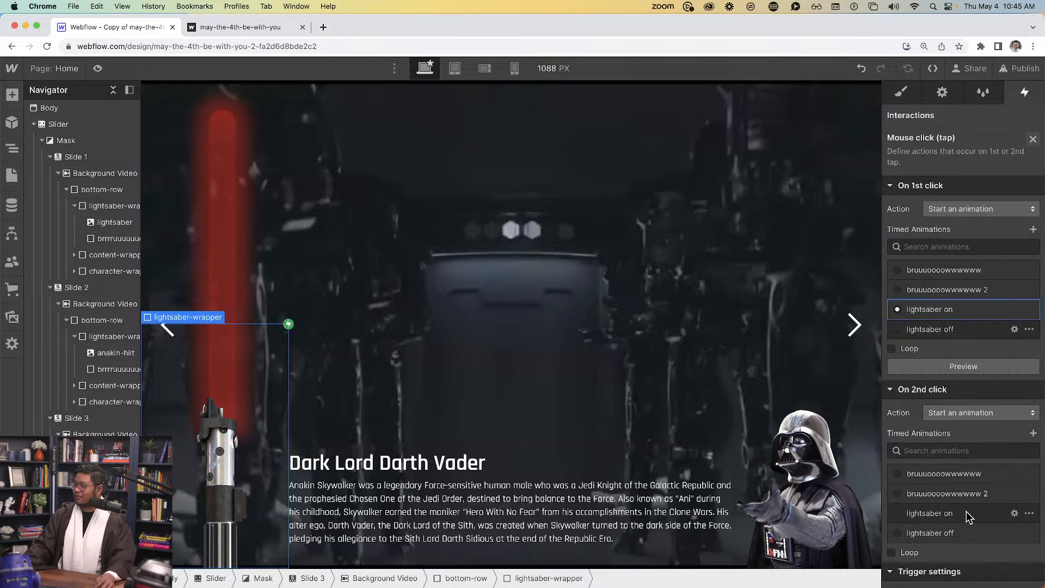
{"action": "left_click", "coordinate": [956, 533]}
{"action": "left_click", "coordinate": [98, 68]}
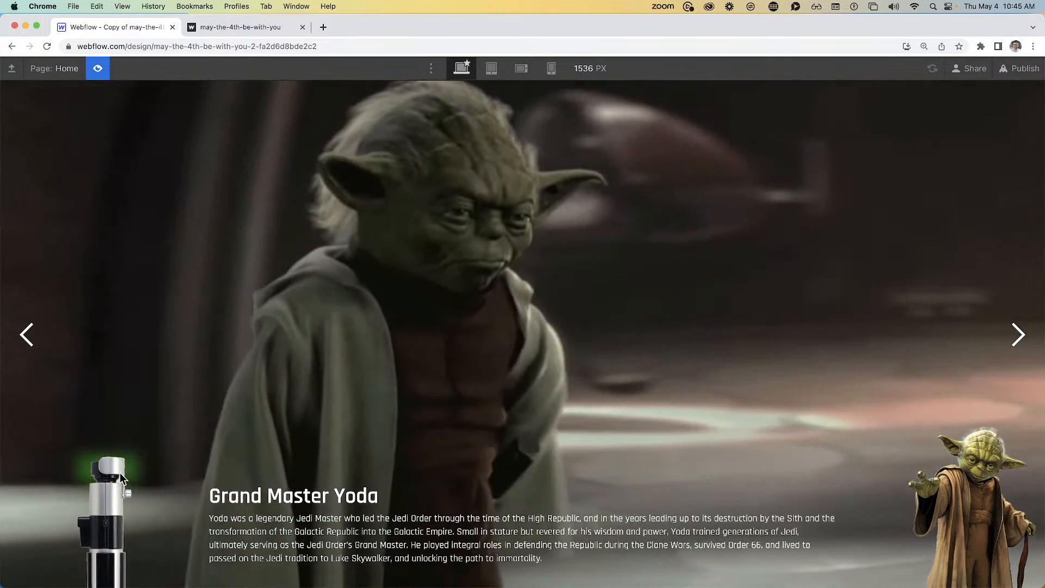
Ignite the lightsaber blades on the Yoda and Luke Skywalker slides in Preview
{"action": "left_click", "coordinate": [119, 473]}
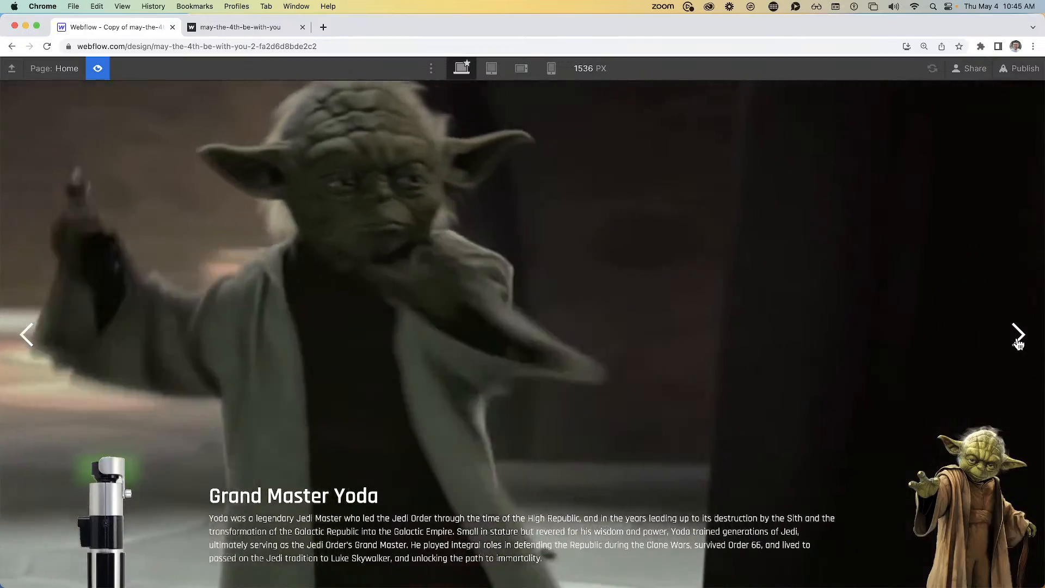
{"action": "left_click", "coordinate": [1017, 337]}
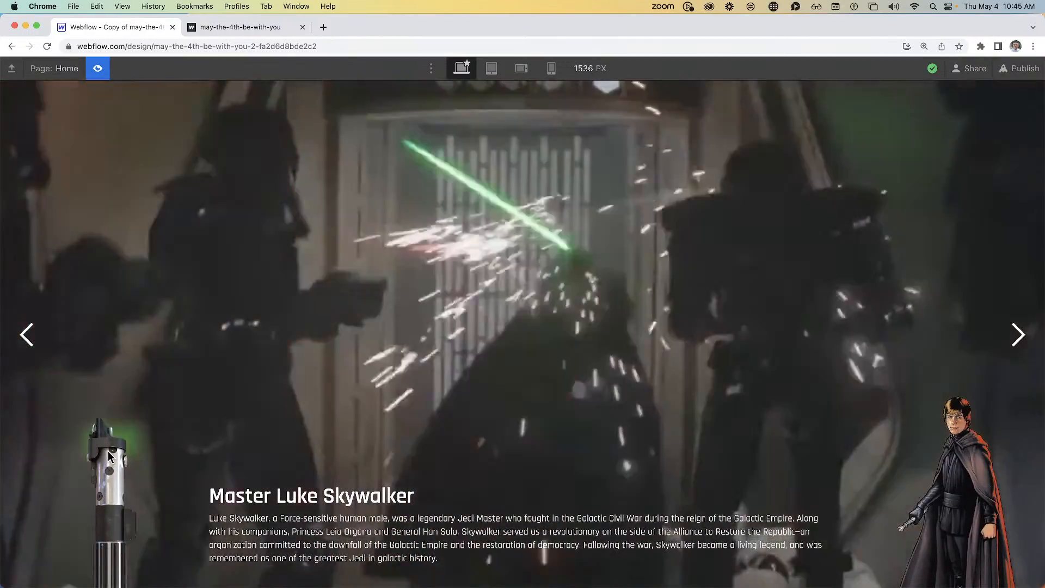
{"action": "left_click", "coordinate": [109, 459]}
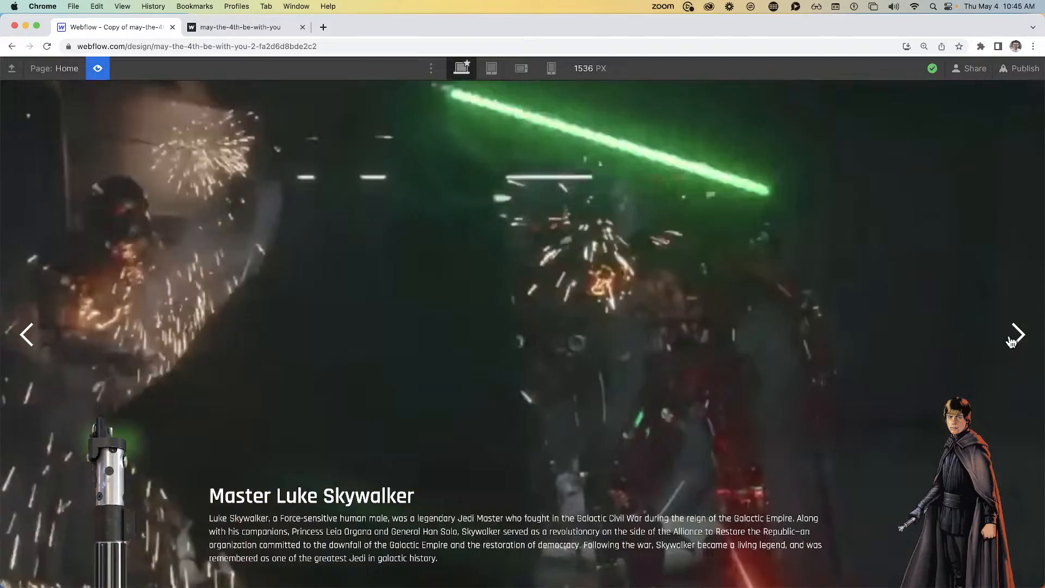
Ignite Darth Vader's red blade on his slide, then return to the Designer
{"action": "left_click", "coordinate": [1017, 334]}
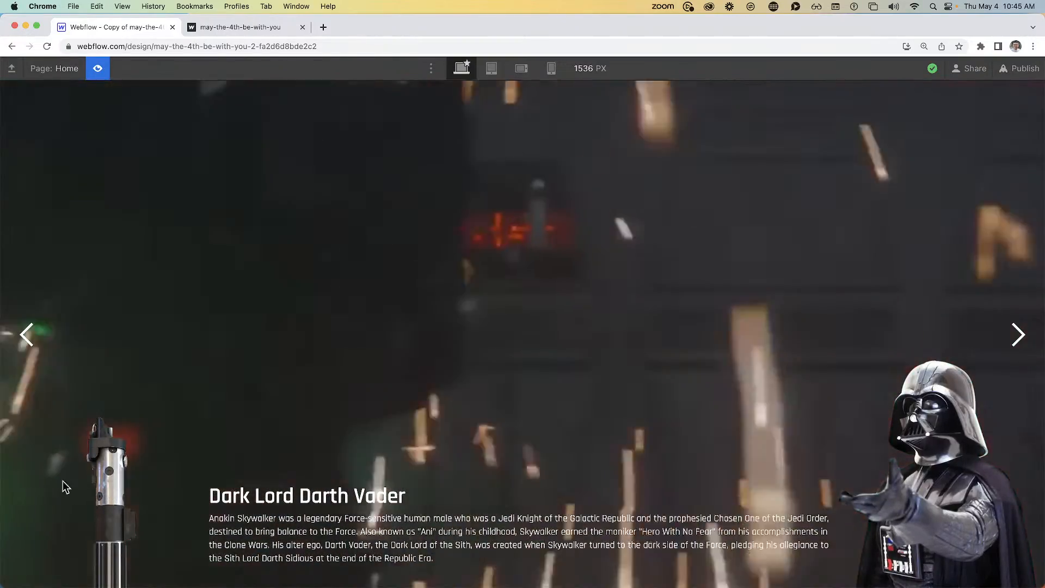
{"action": "left_click", "coordinate": [92, 441]}
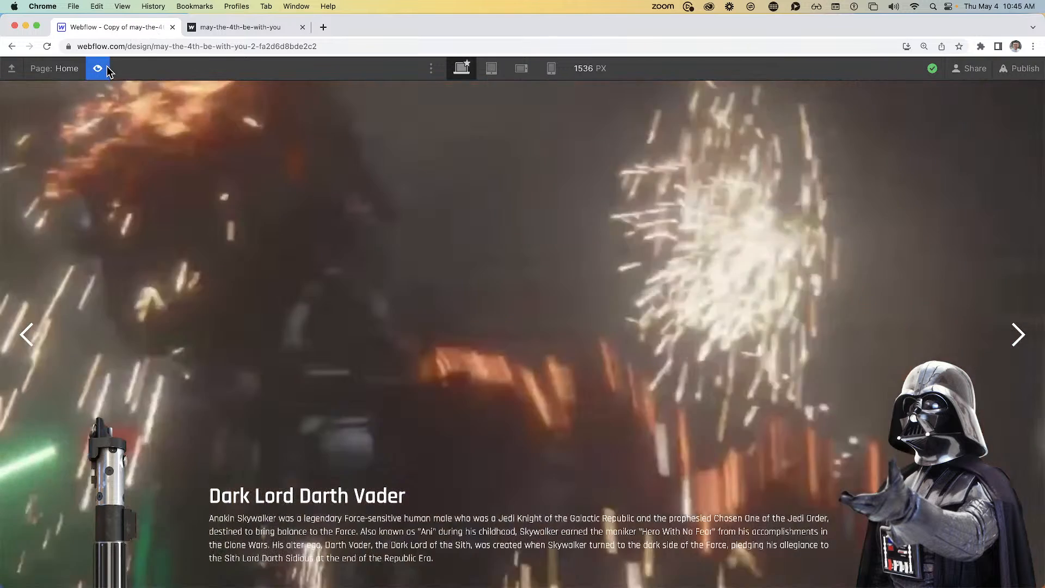
{"action": "left_click", "coordinate": [97, 68]}
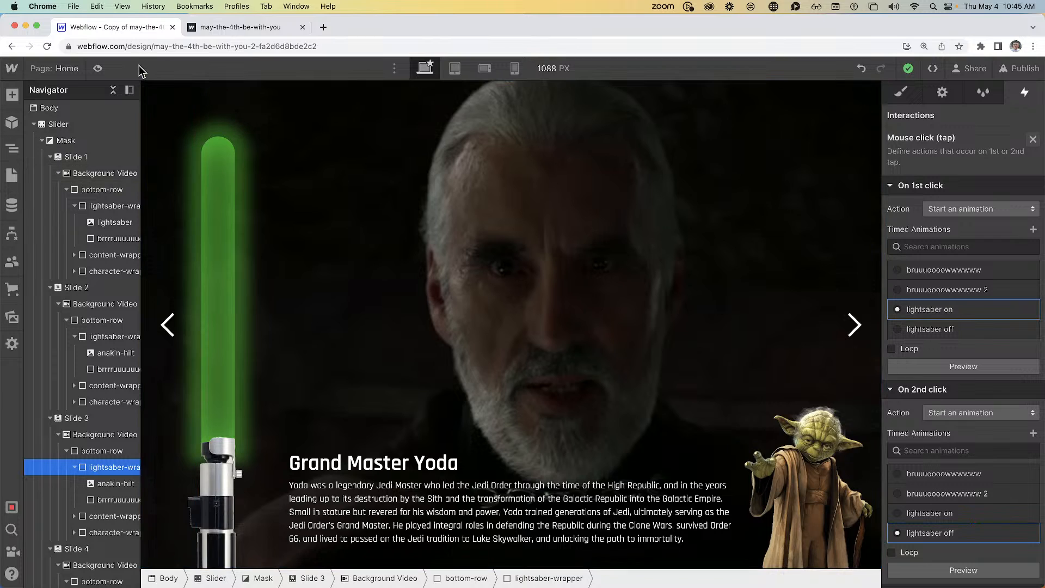
Copy the third background video from the videos page and return to the Home page
{"action": "left_click", "coordinate": [61, 70]}
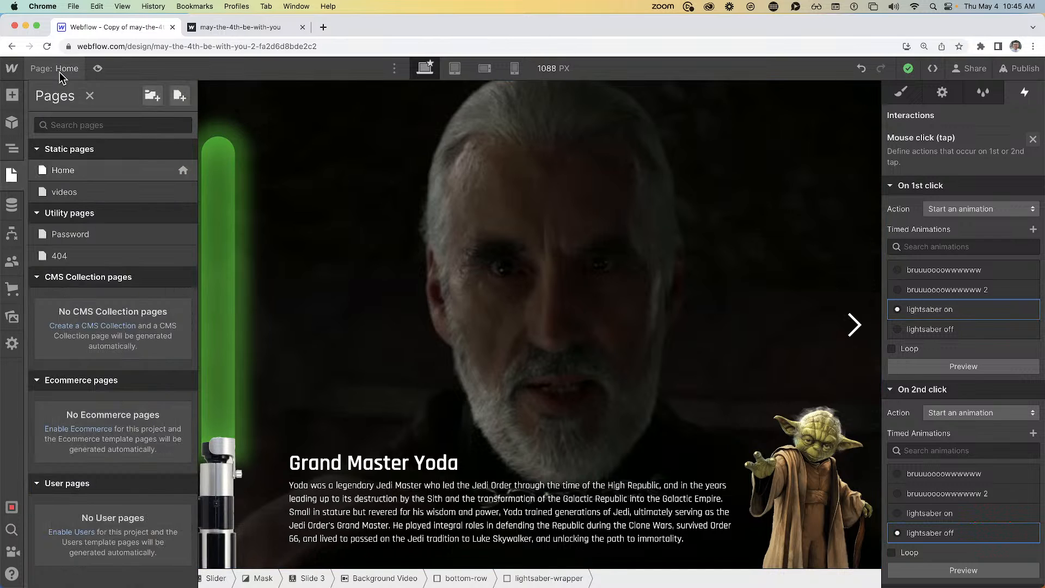
{"action": "left_click", "coordinate": [98, 195]}
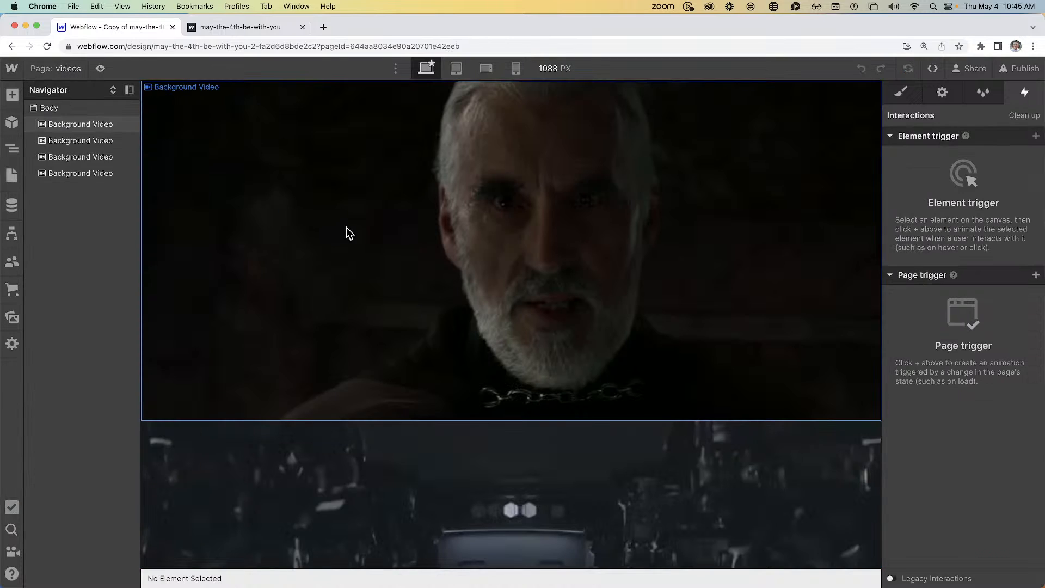
{"action": "left_click", "coordinate": [117, 157]}
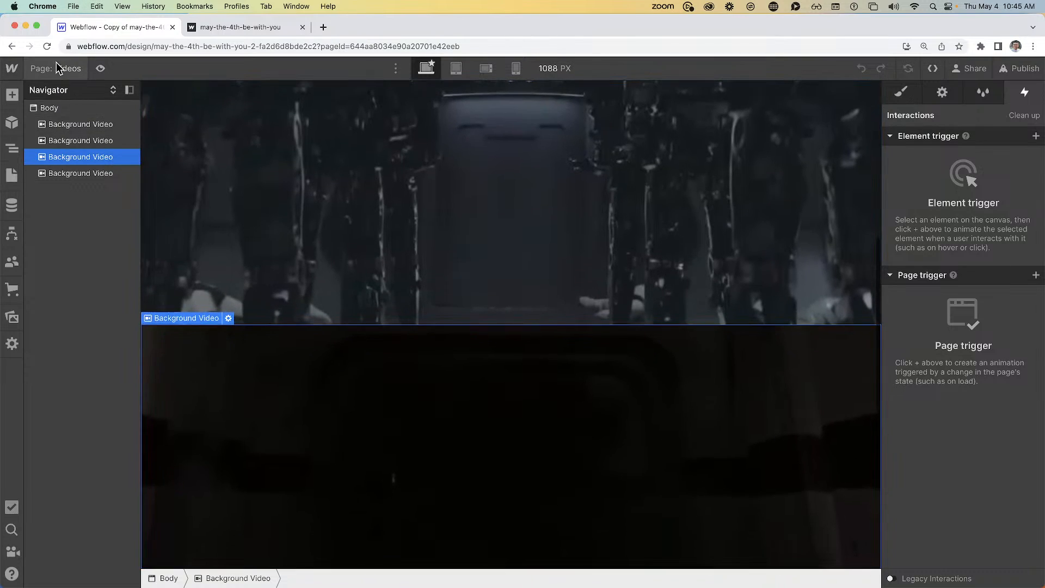
{"action": "left_click", "coordinate": [56, 68]}
{"action": "left_click", "coordinate": [145, 170]}
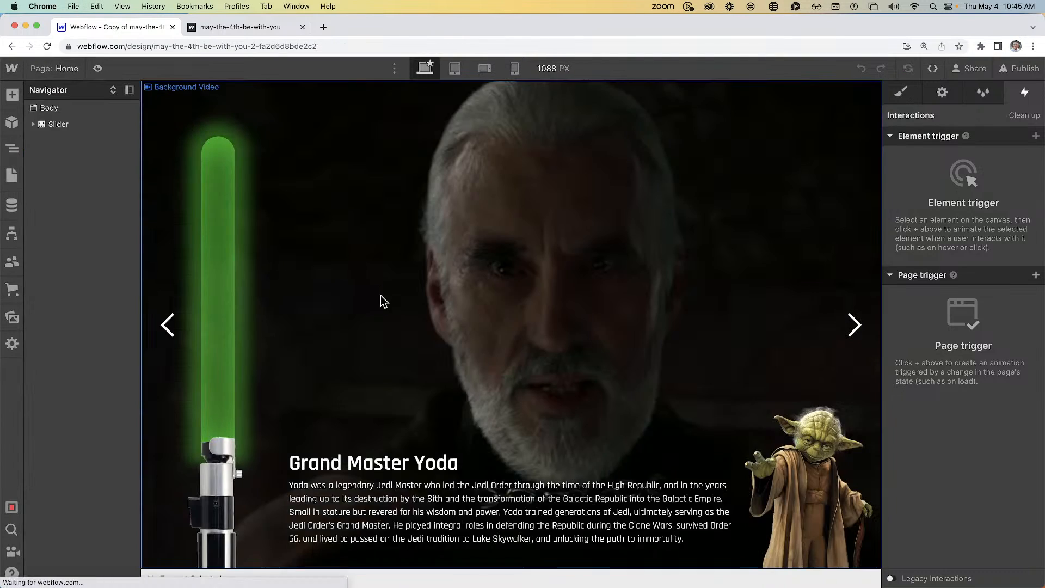
Paste the copied background video into Slide 3, the Darth Vader slide
{"action": "left_click", "coordinate": [76, 206]}
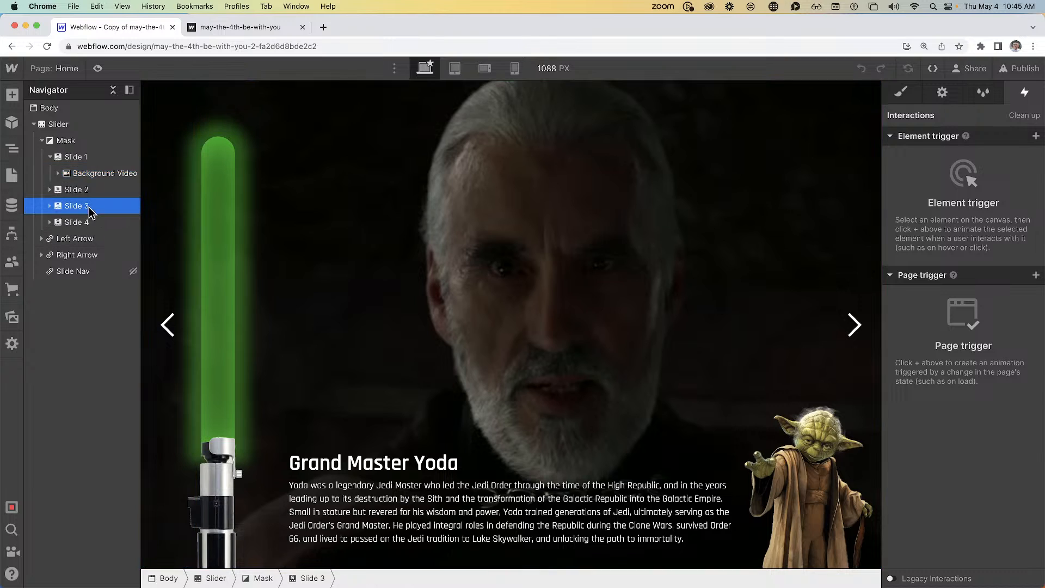
{"action": "left_click", "coordinate": [942, 95]}
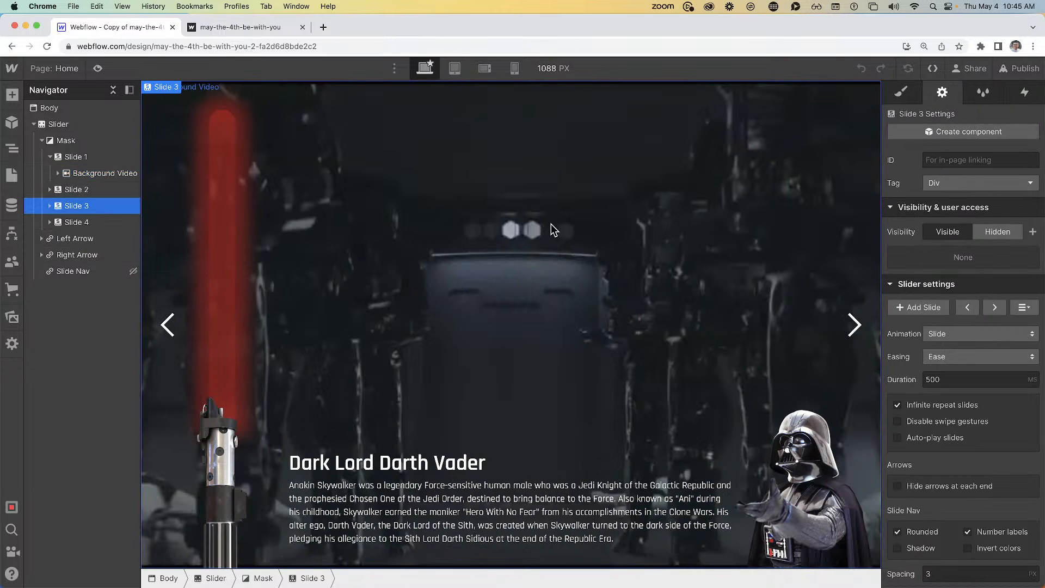
{"action": "left_click", "coordinate": [520, 223]}
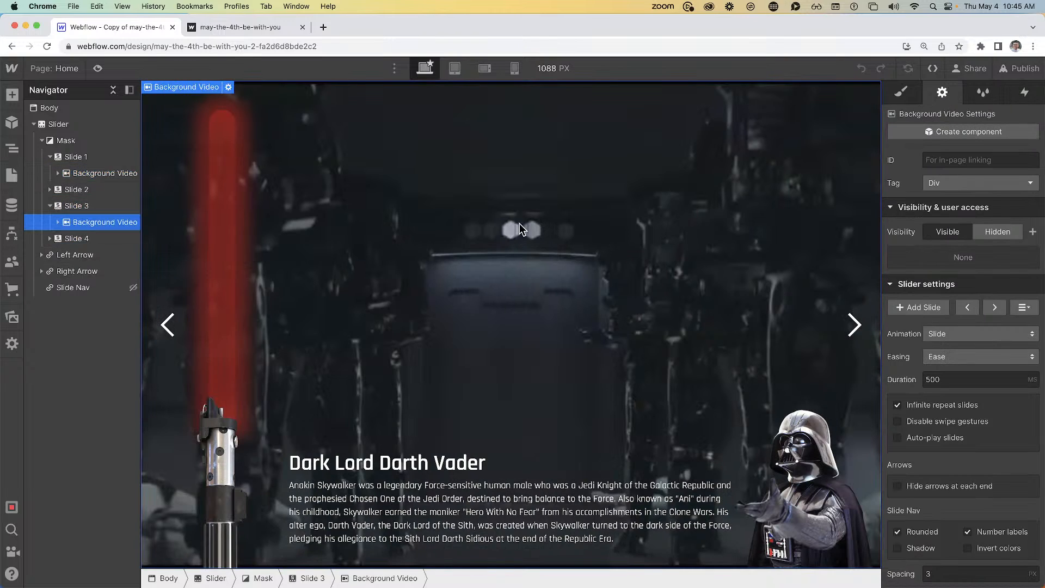
{"action": "left_click", "coordinate": [96, 206]}
{"action": "key", "text": "super+v"}
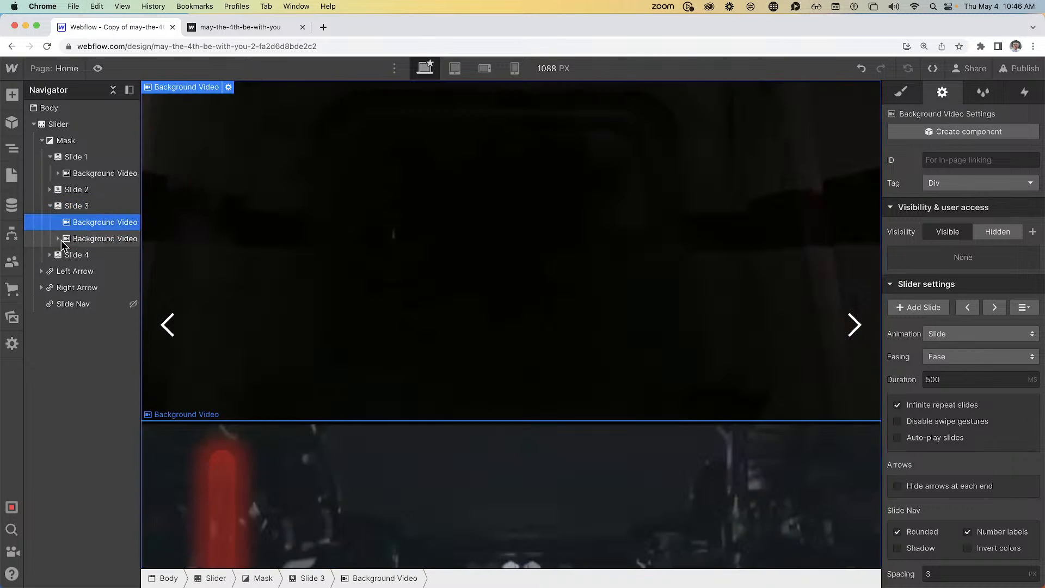
Move bottom-row into the new video, remove the old one, and apply the Background Video class
{"action": "left_click_drag", "start_coordinate": [91, 254], "coordinate": [92, 223]}
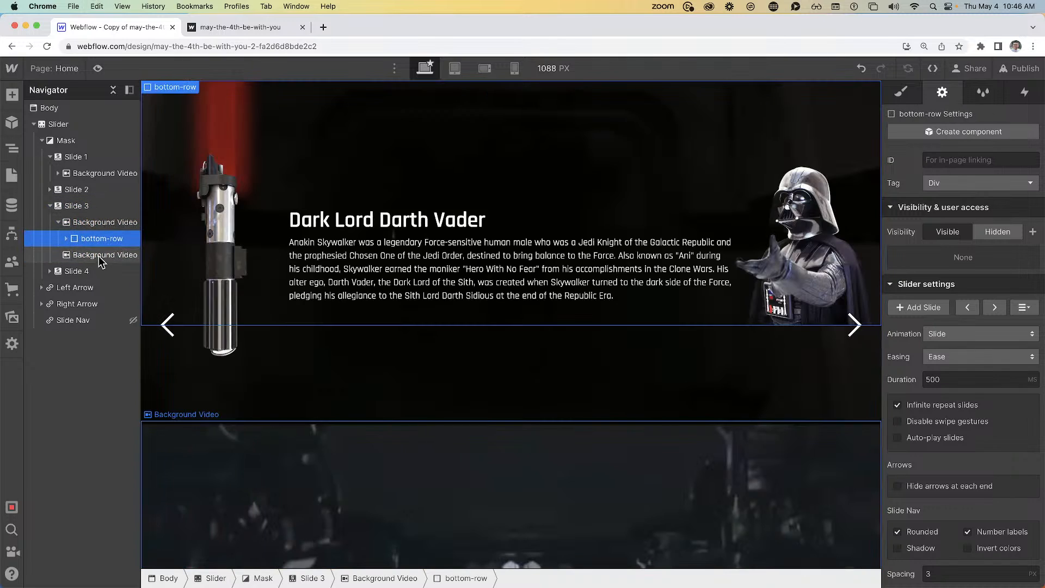
{"action": "left_click", "coordinate": [99, 257]}
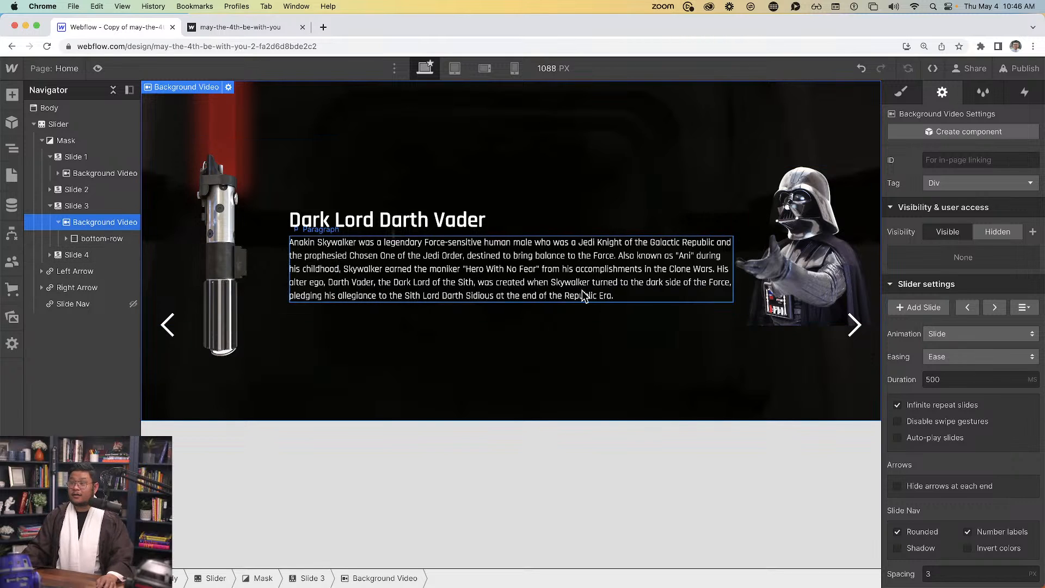
{"action": "left_click", "coordinate": [902, 92]}
{"action": "left_click", "coordinate": [945, 177]}
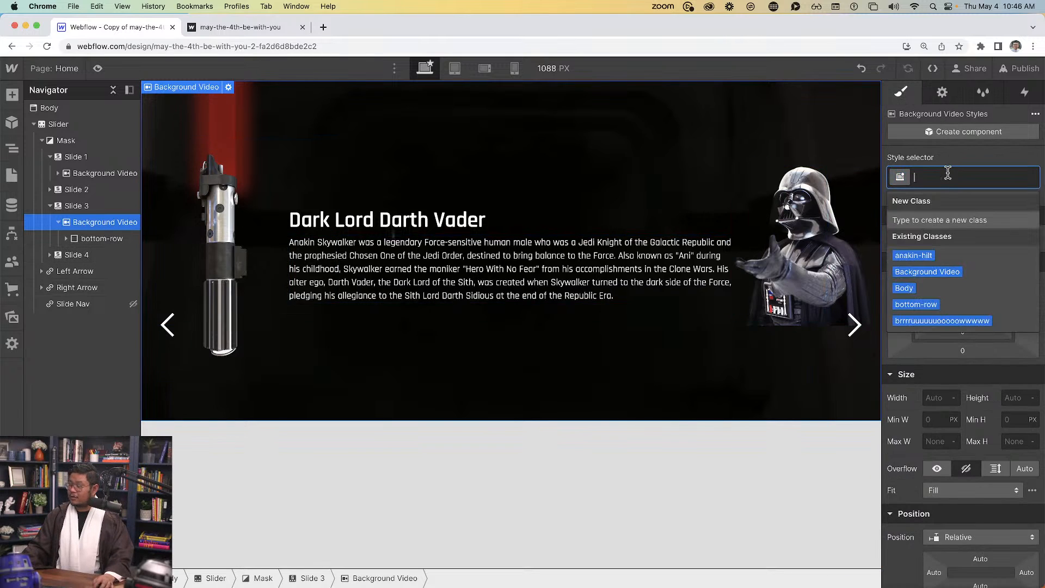
{"action": "type", "text": "back"}
{"action": "key", "text": "Return"}
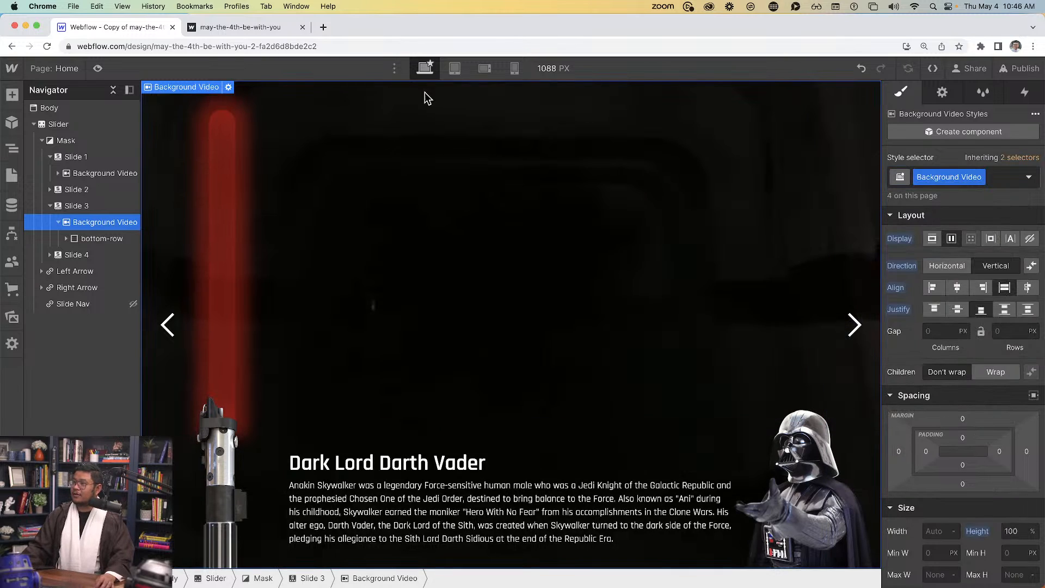
{"action": "left_click", "coordinate": [98, 69]}
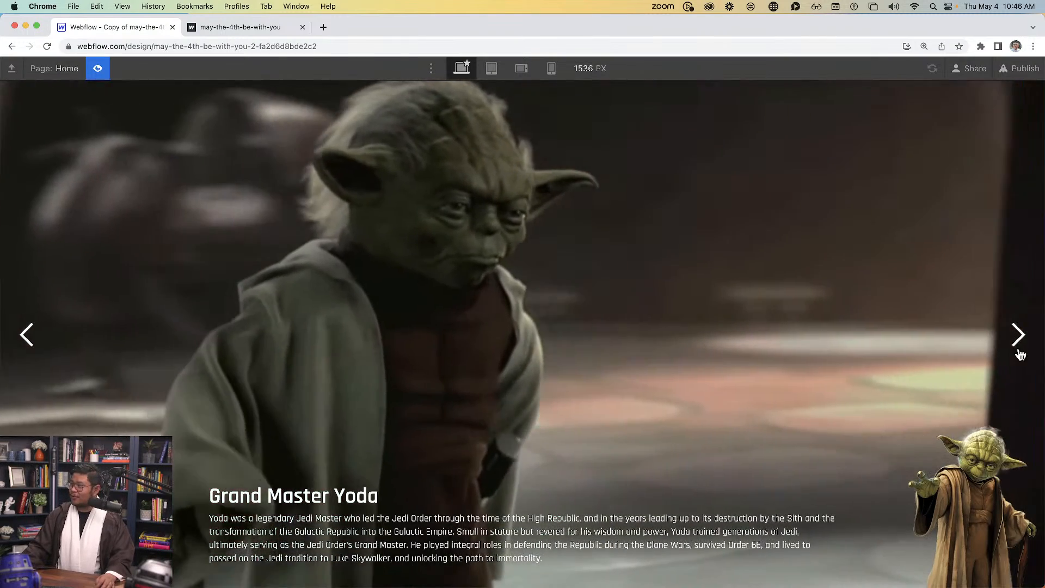
{"action": "left_click", "coordinate": [1017, 335]}
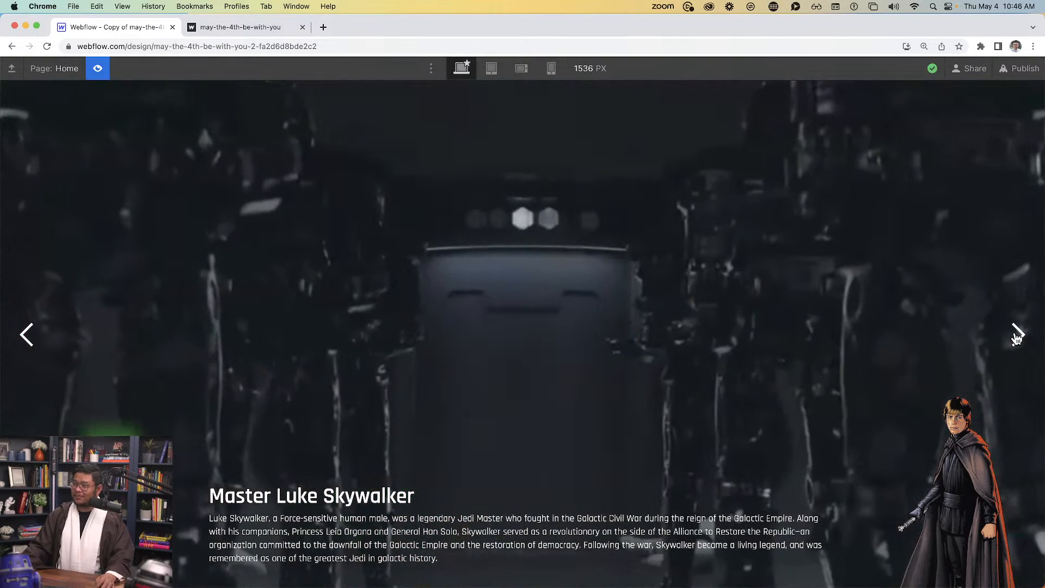
{"action": "left_click", "coordinate": [1016, 335]}
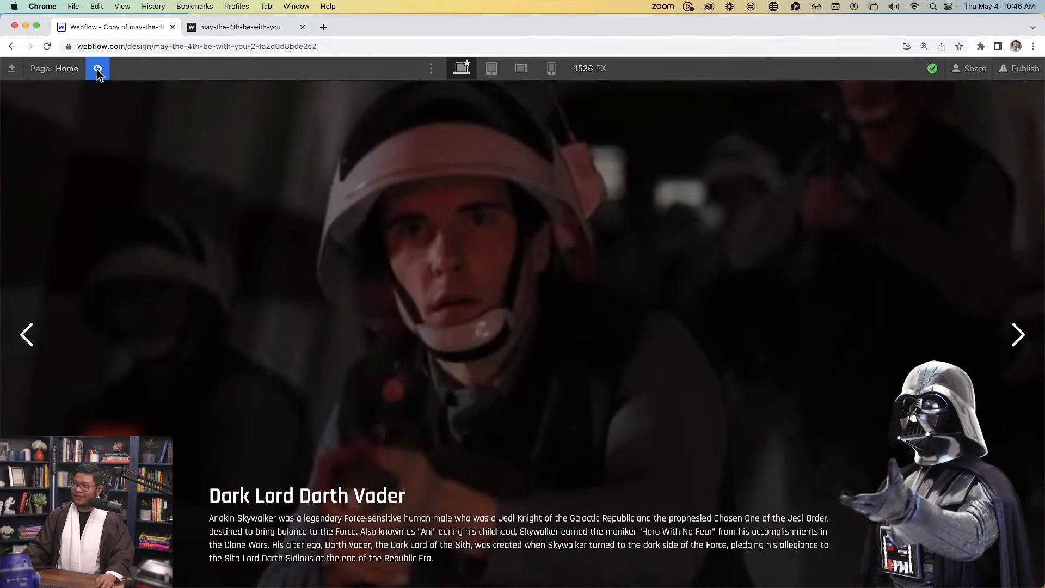
{"action": "left_click", "coordinate": [98, 68]}
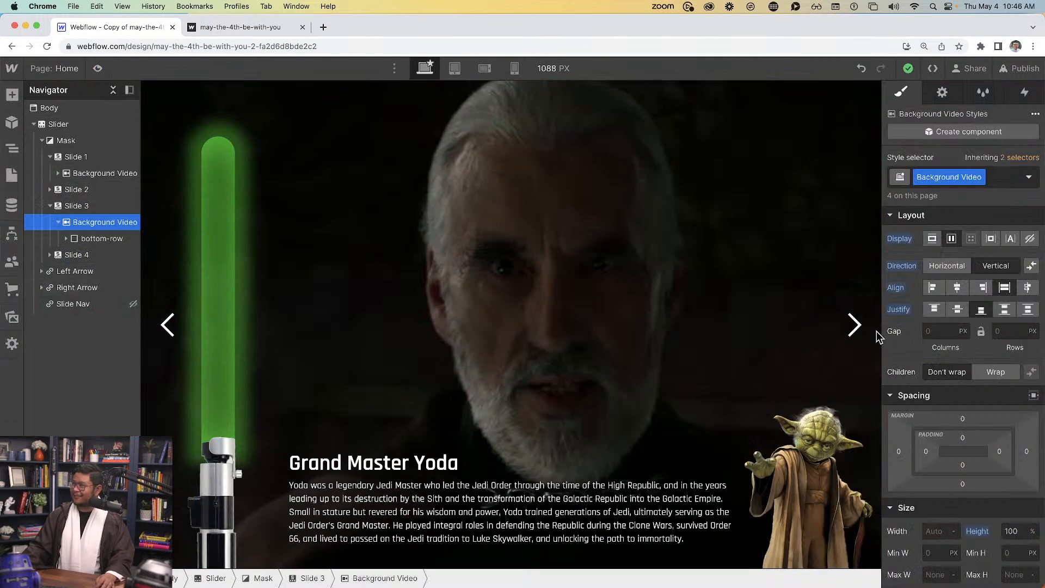
Select Slide 1's background video and advance the slider to Slide 2 in the Designer
{"action": "left_click", "coordinate": [65, 68]}
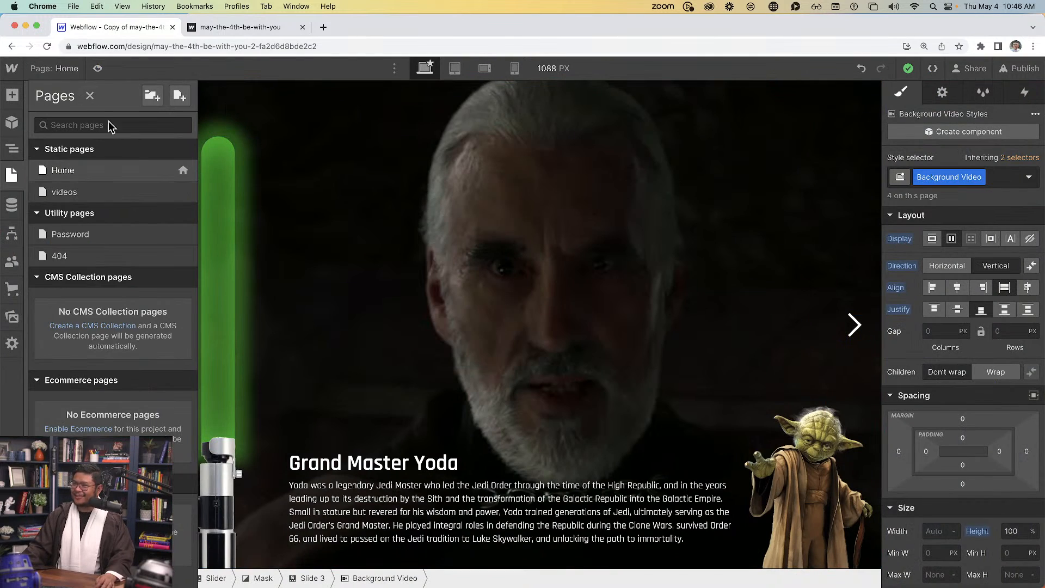
{"action": "left_click", "coordinate": [256, 201]}
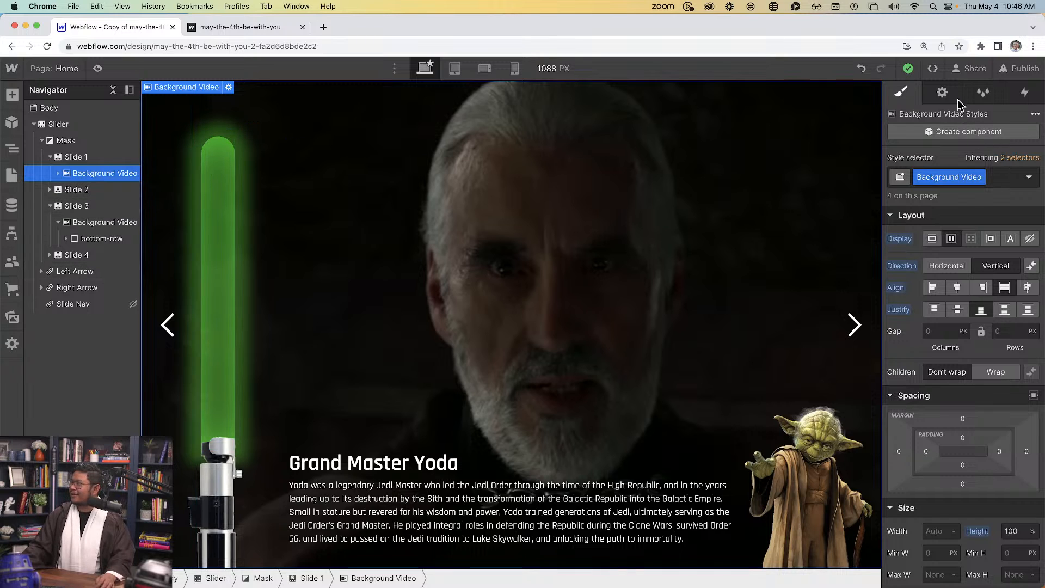
{"action": "left_click", "coordinate": [943, 93]}
{"action": "left_click", "coordinate": [993, 308]}
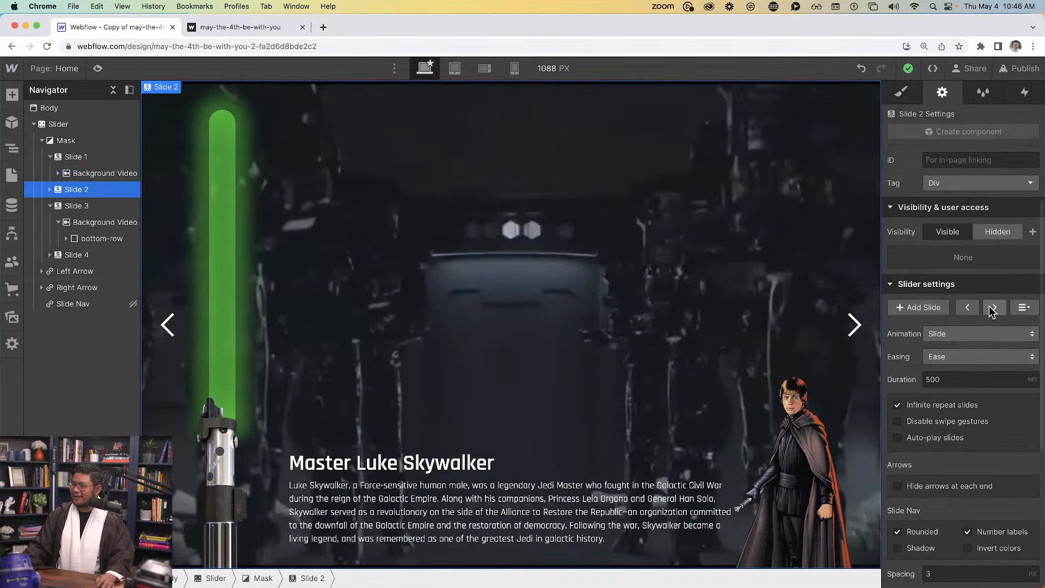
Preview the slider and cycle through Luke Skywalker to the Darth Vader slide
{"action": "left_click", "coordinate": [98, 69]}
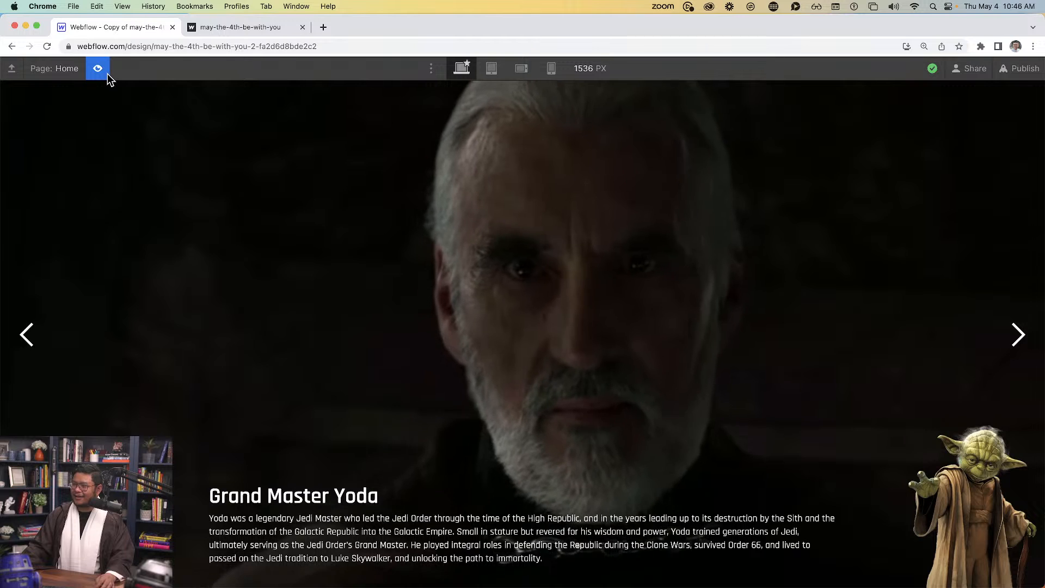
{"action": "left_click", "coordinate": [98, 68]}
{"action": "left_click", "coordinate": [98, 69]}
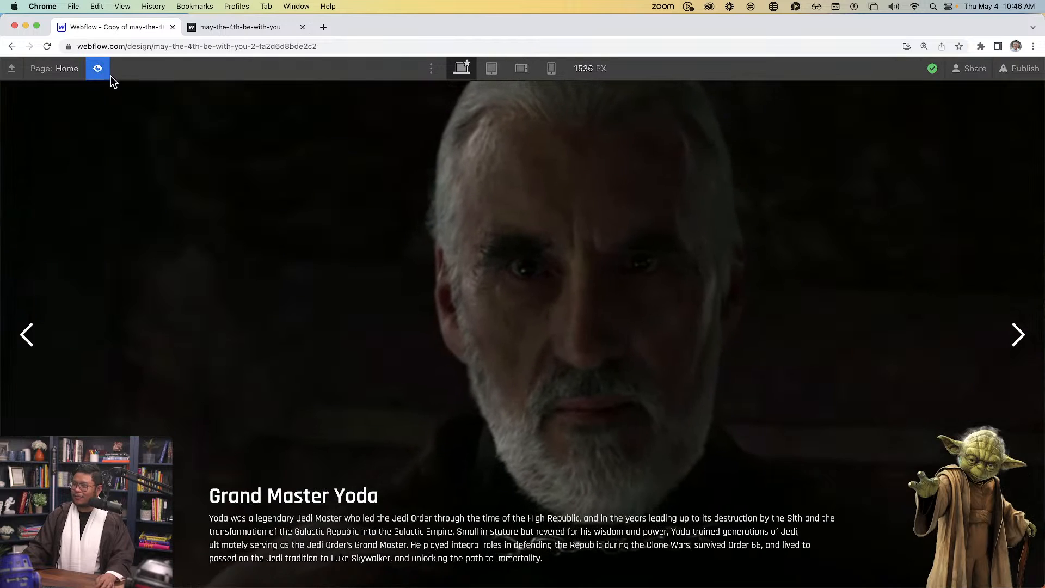
{"action": "left_click", "coordinate": [1008, 345]}
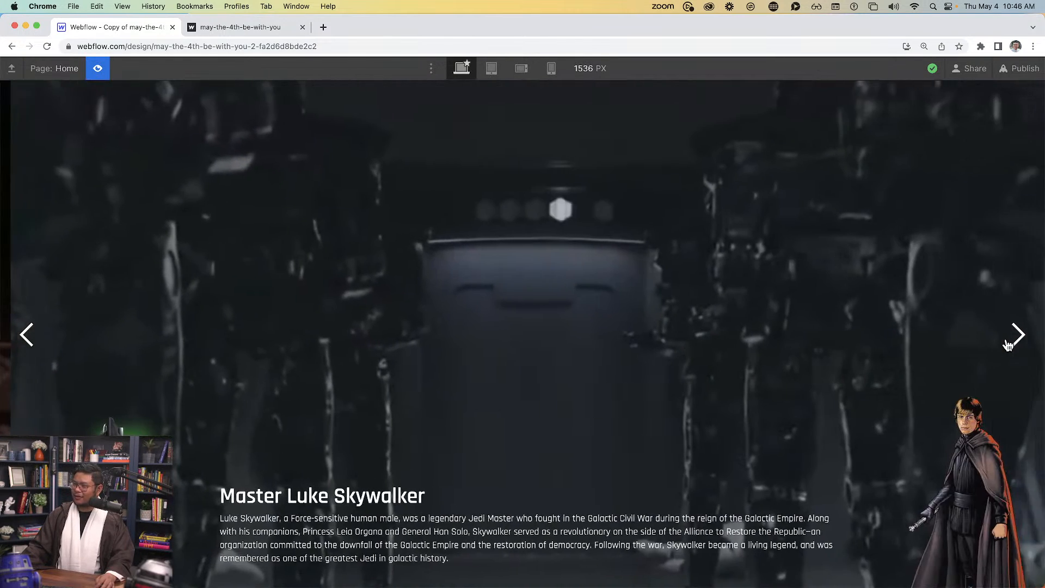
{"action": "left_click", "coordinate": [1008, 345]}
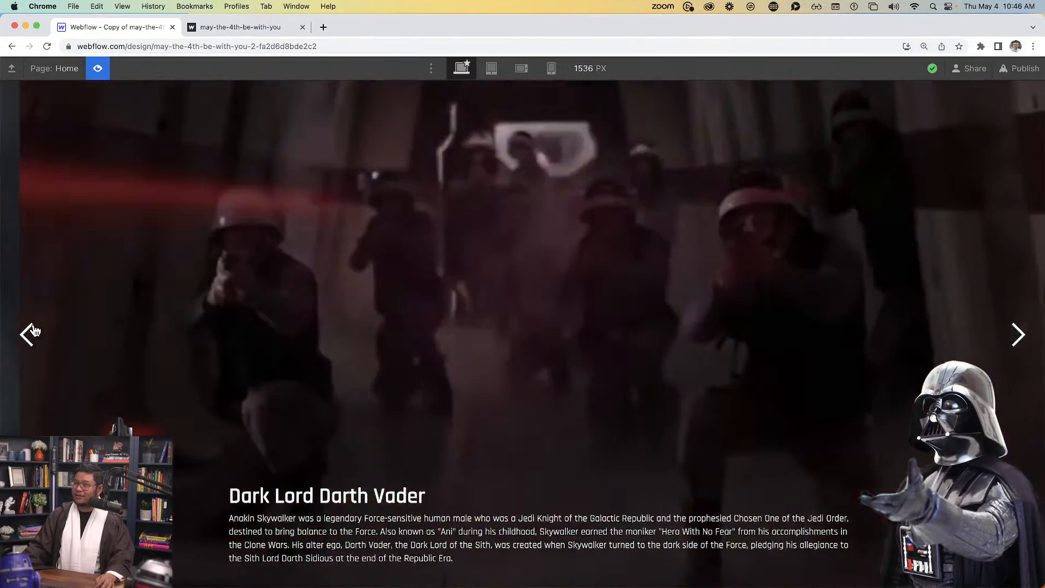
{"action": "left_click", "coordinate": [27, 335]}
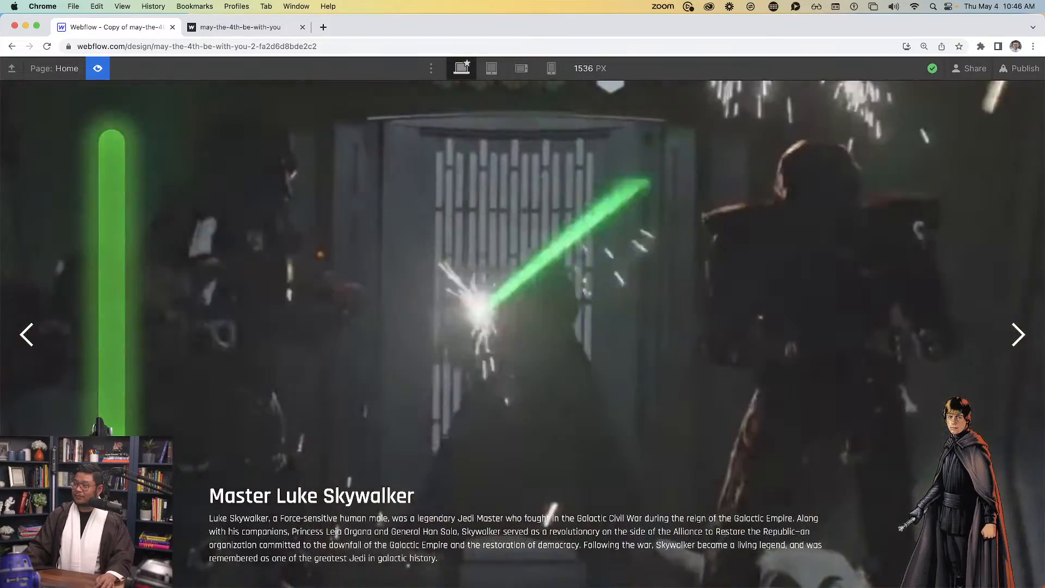
{"action": "left_click", "coordinate": [1019, 335]}
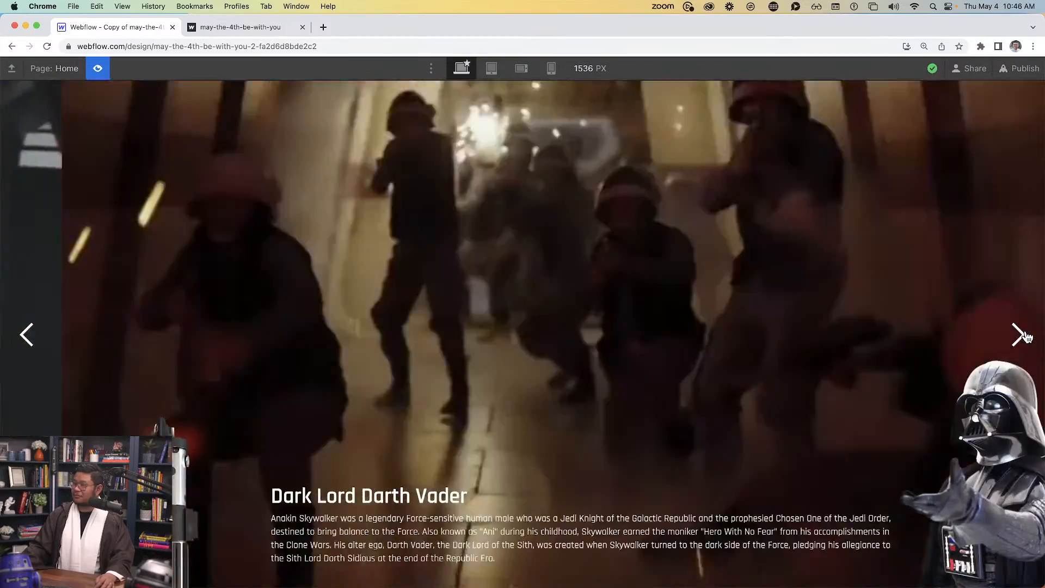